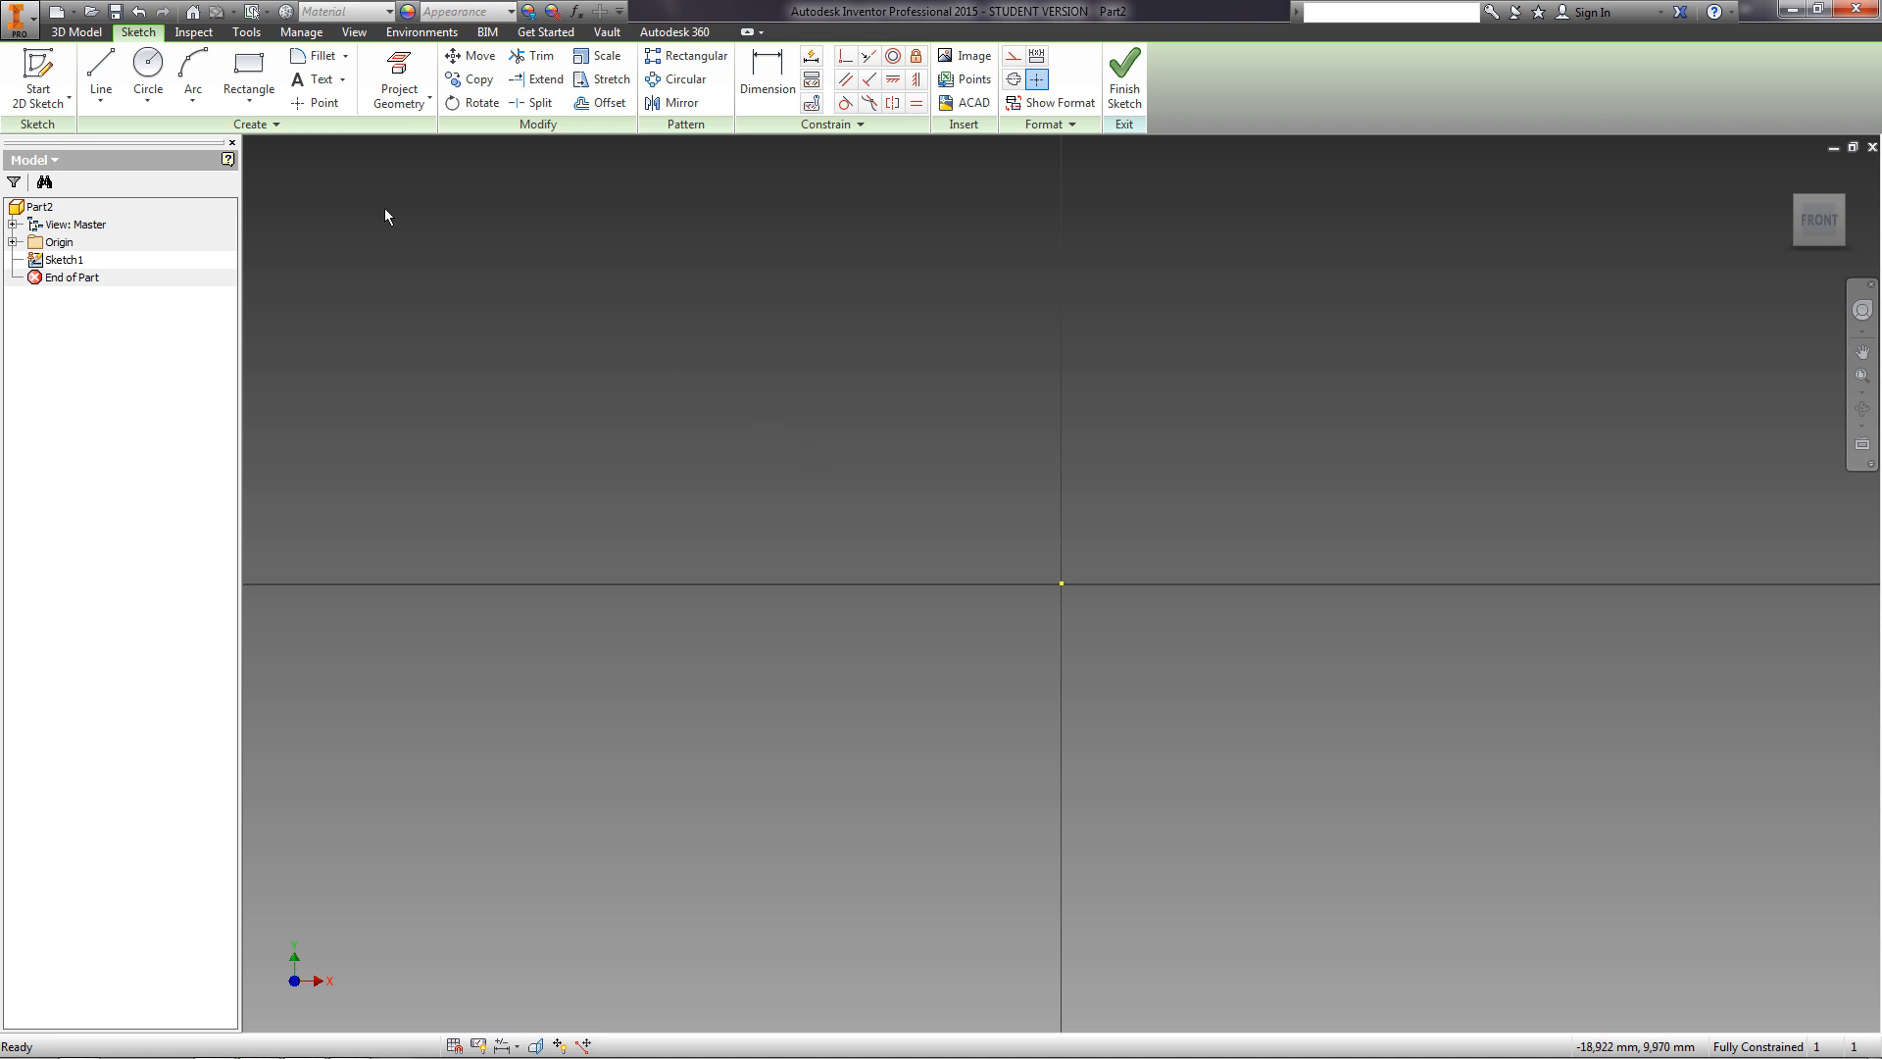
# Sketch a 20 mm diameter circle centred on the origin and finish the sketch.
pyautogui.click(148, 65)
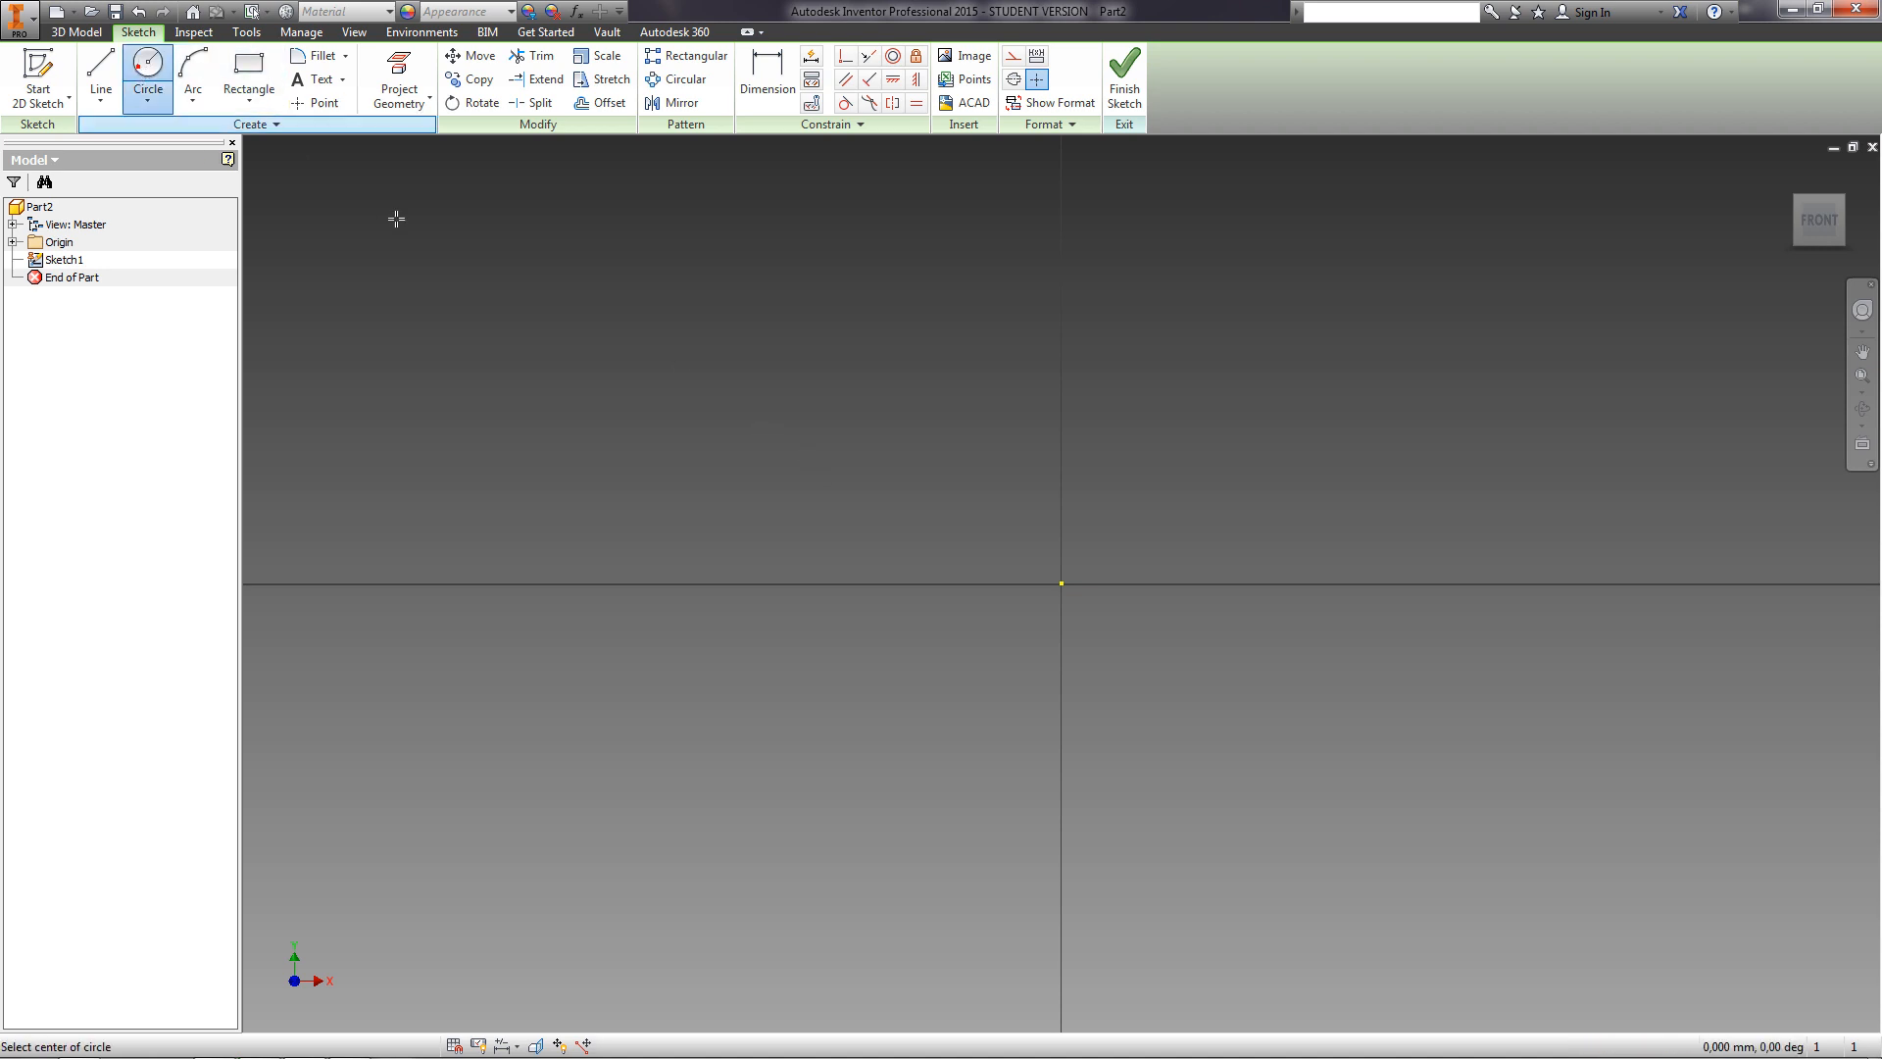
pyautogui.click(1061, 583)
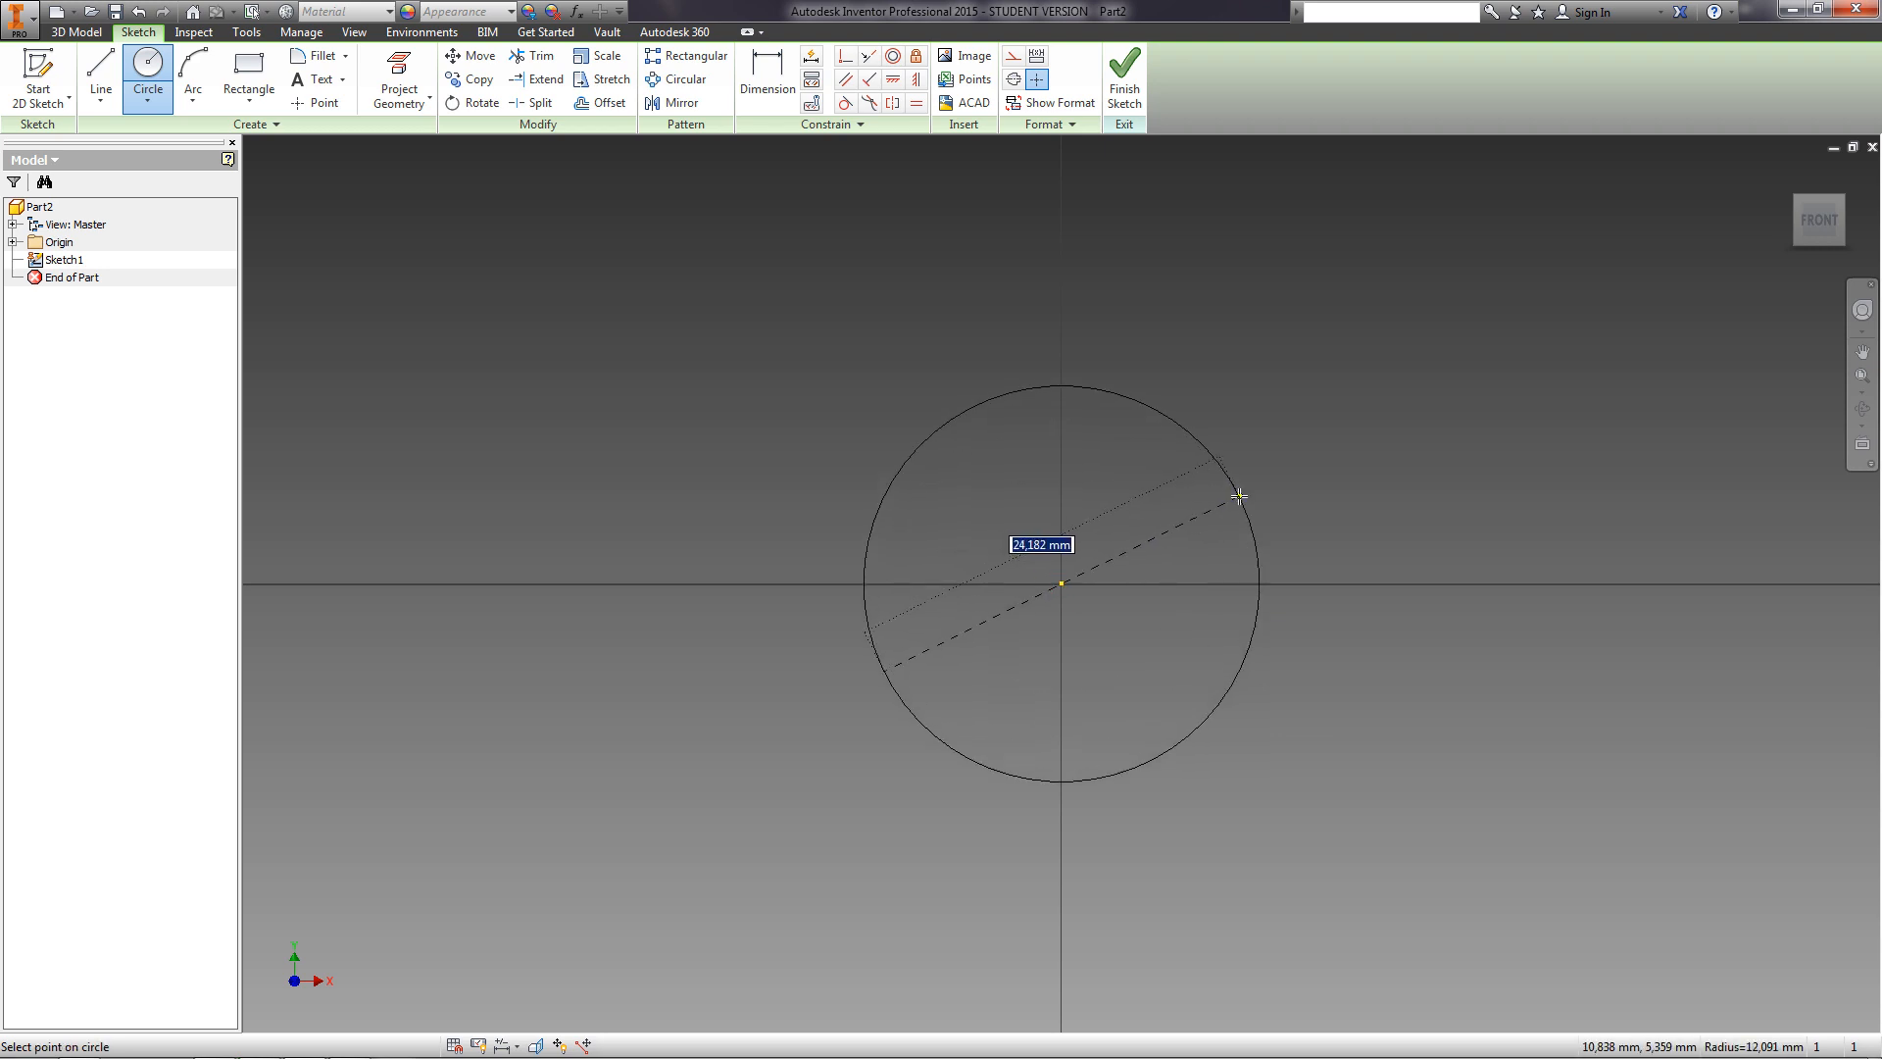
pyautogui.write('20')
pyautogui.press('Return')
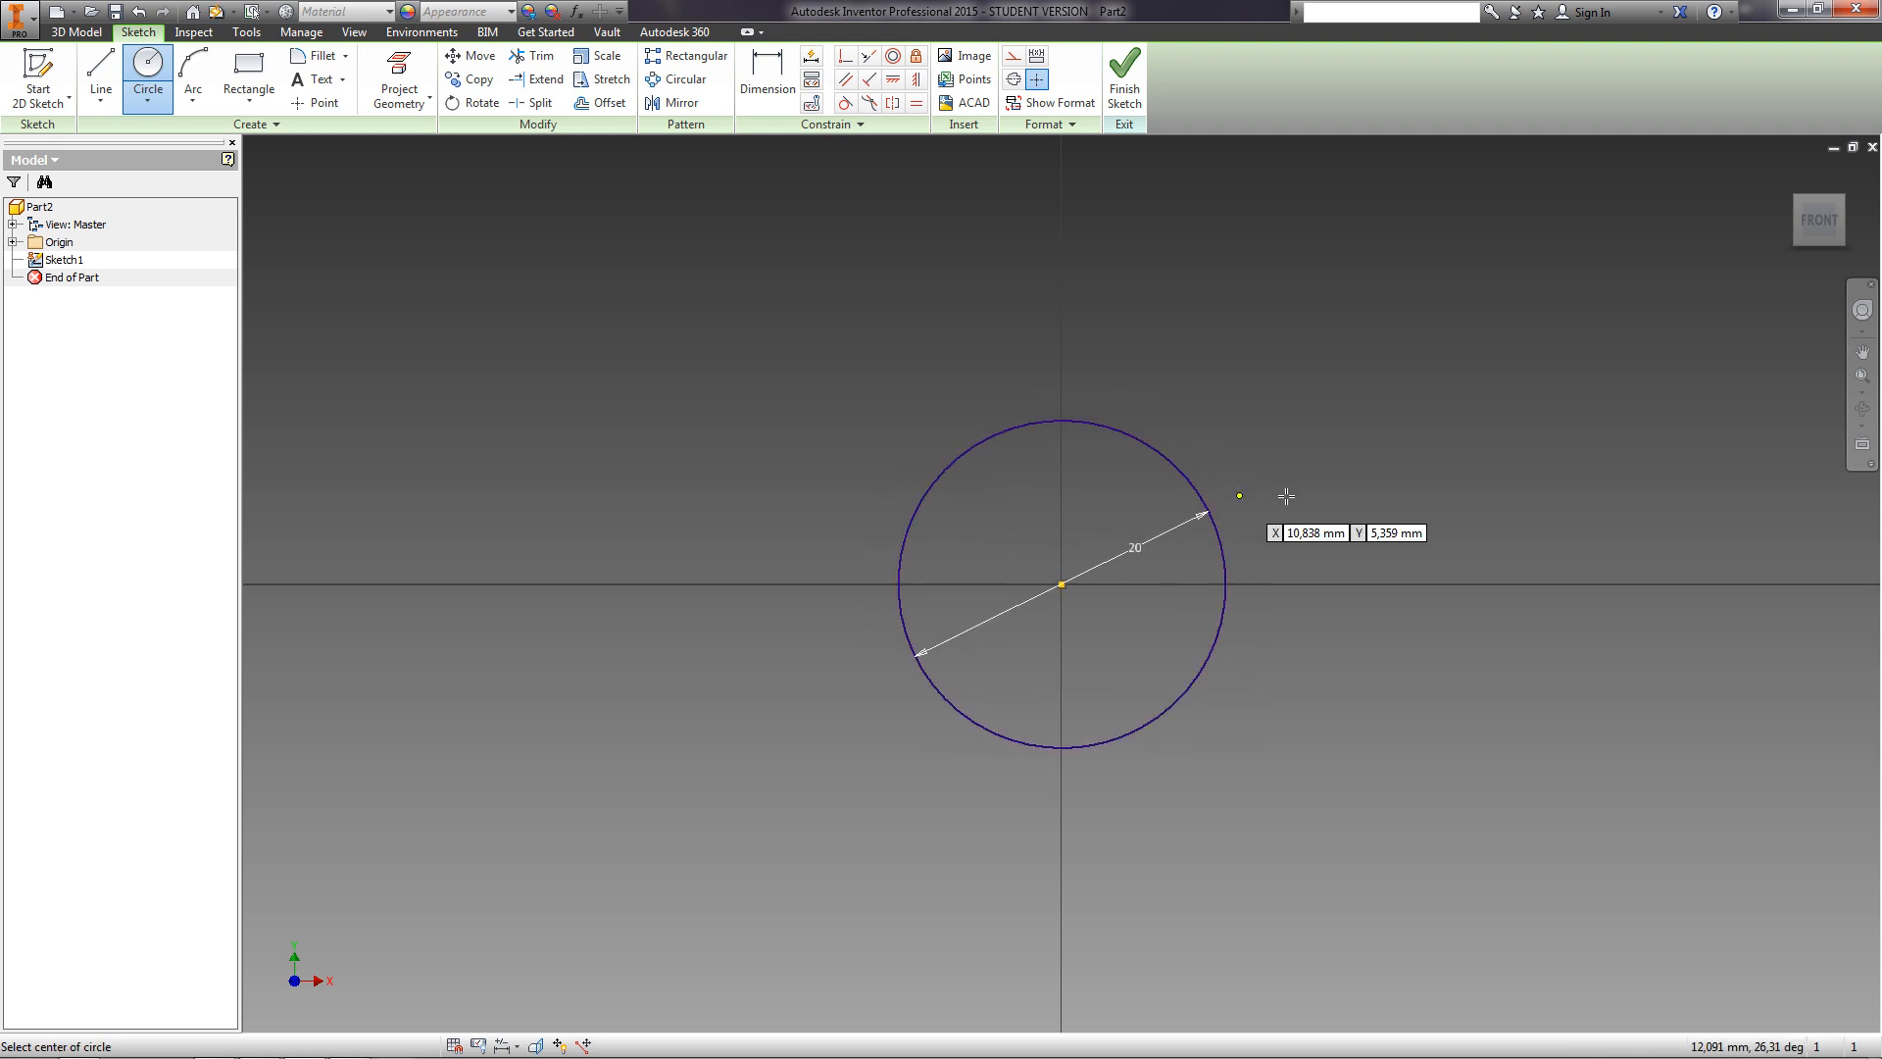
pyautogui.click(1125, 78)
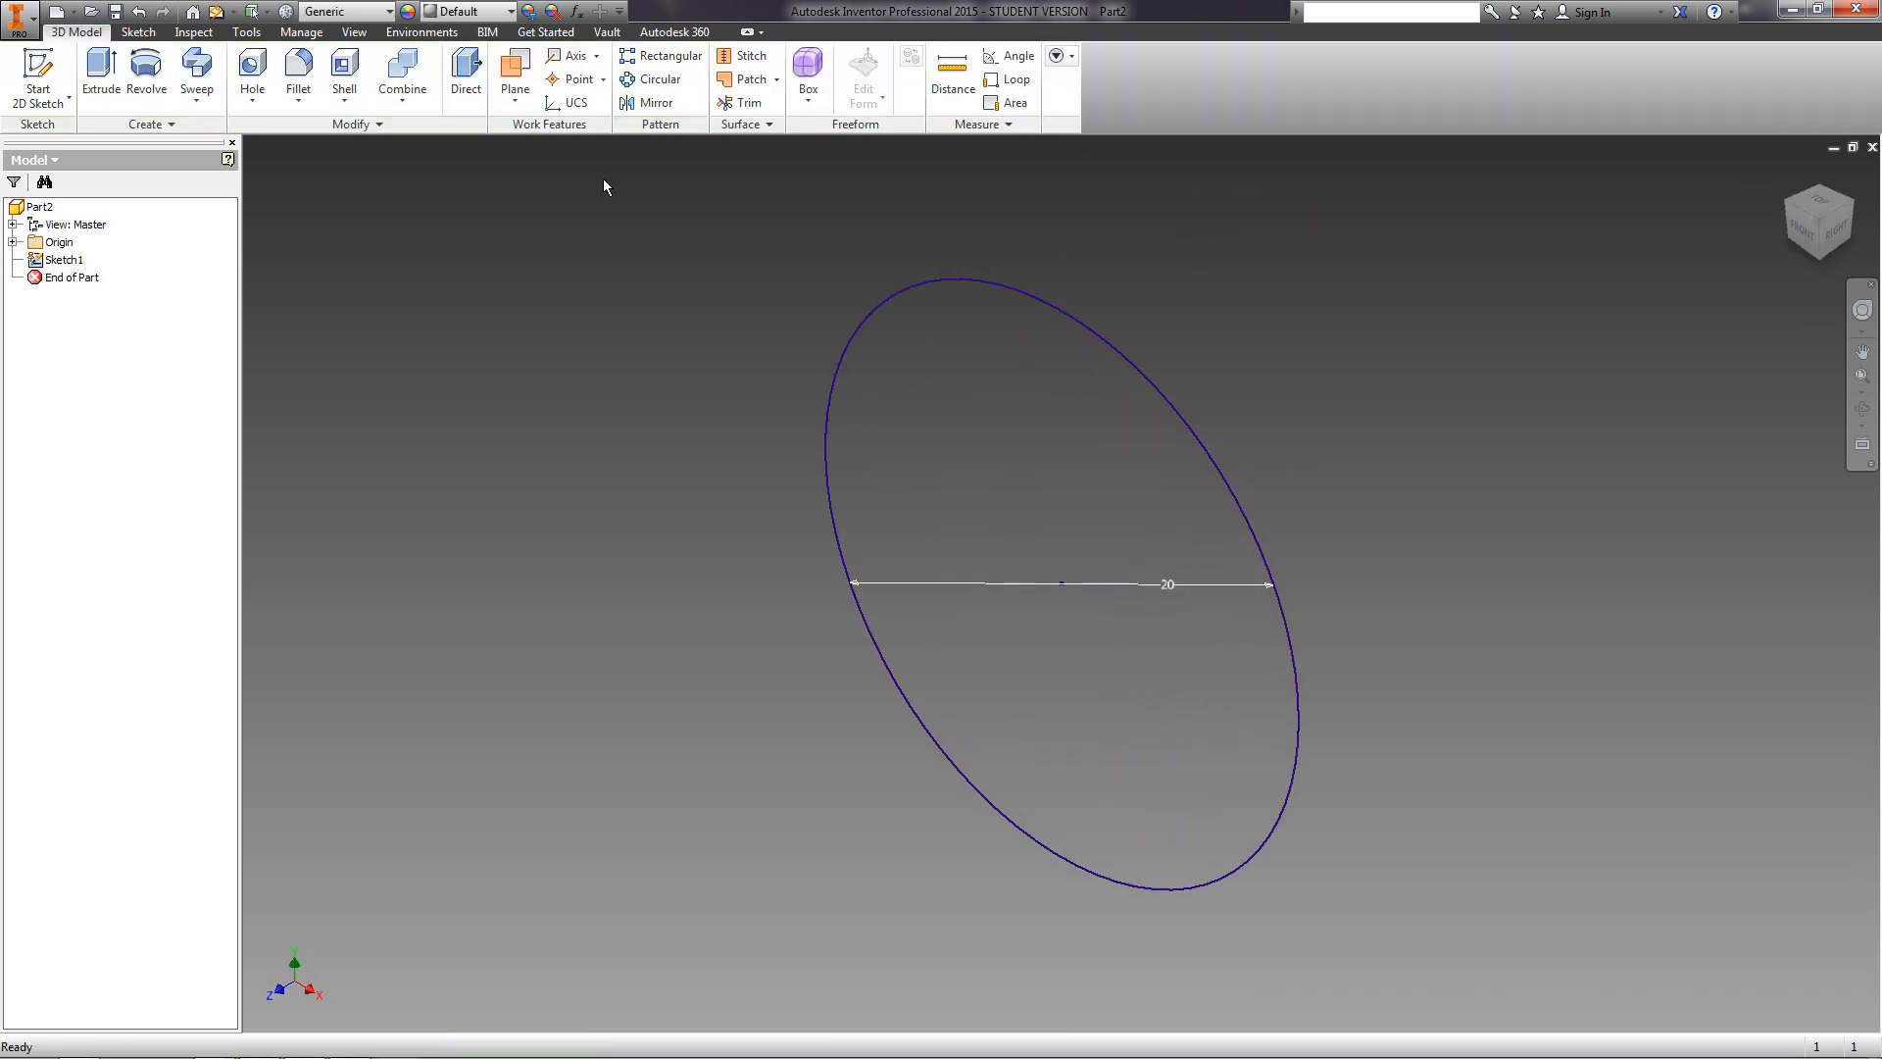
# Extrude the circular profile 300 mm into a solid cylinder.
pyautogui.click(101, 74)
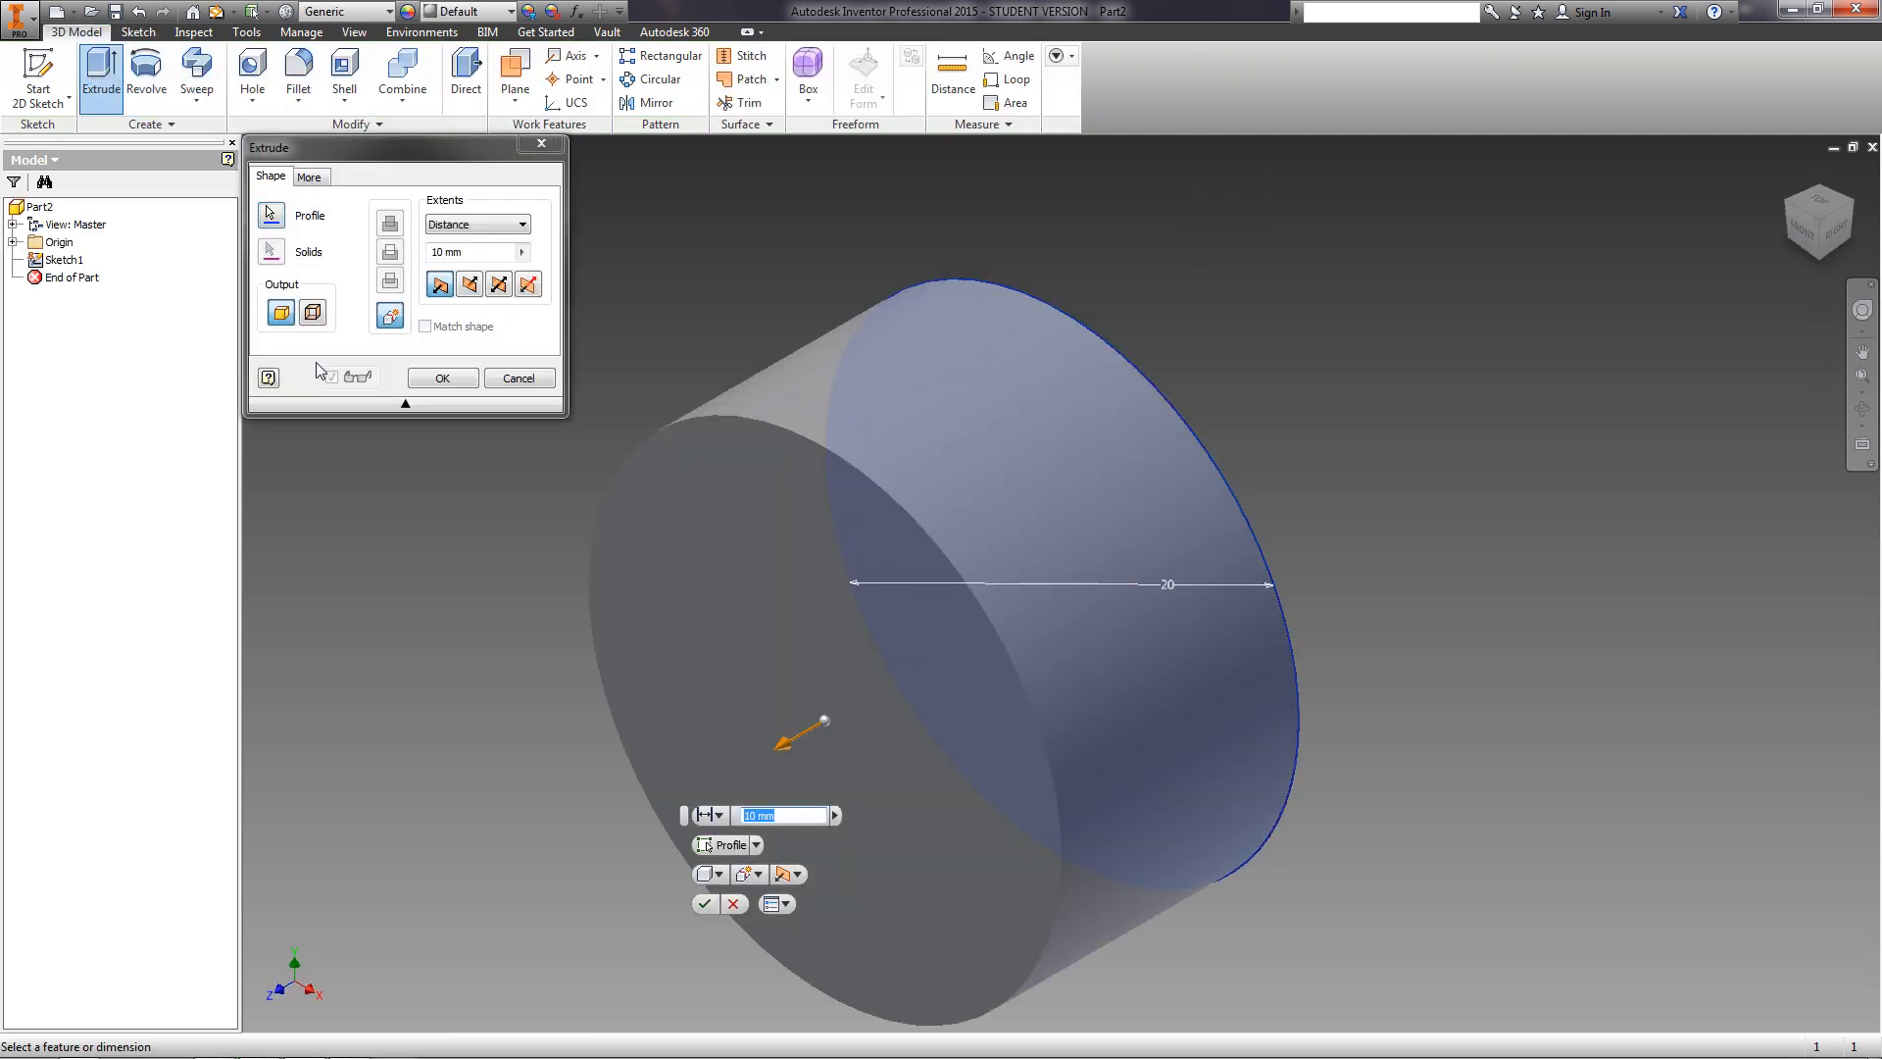
pyautogui.click(445, 251)
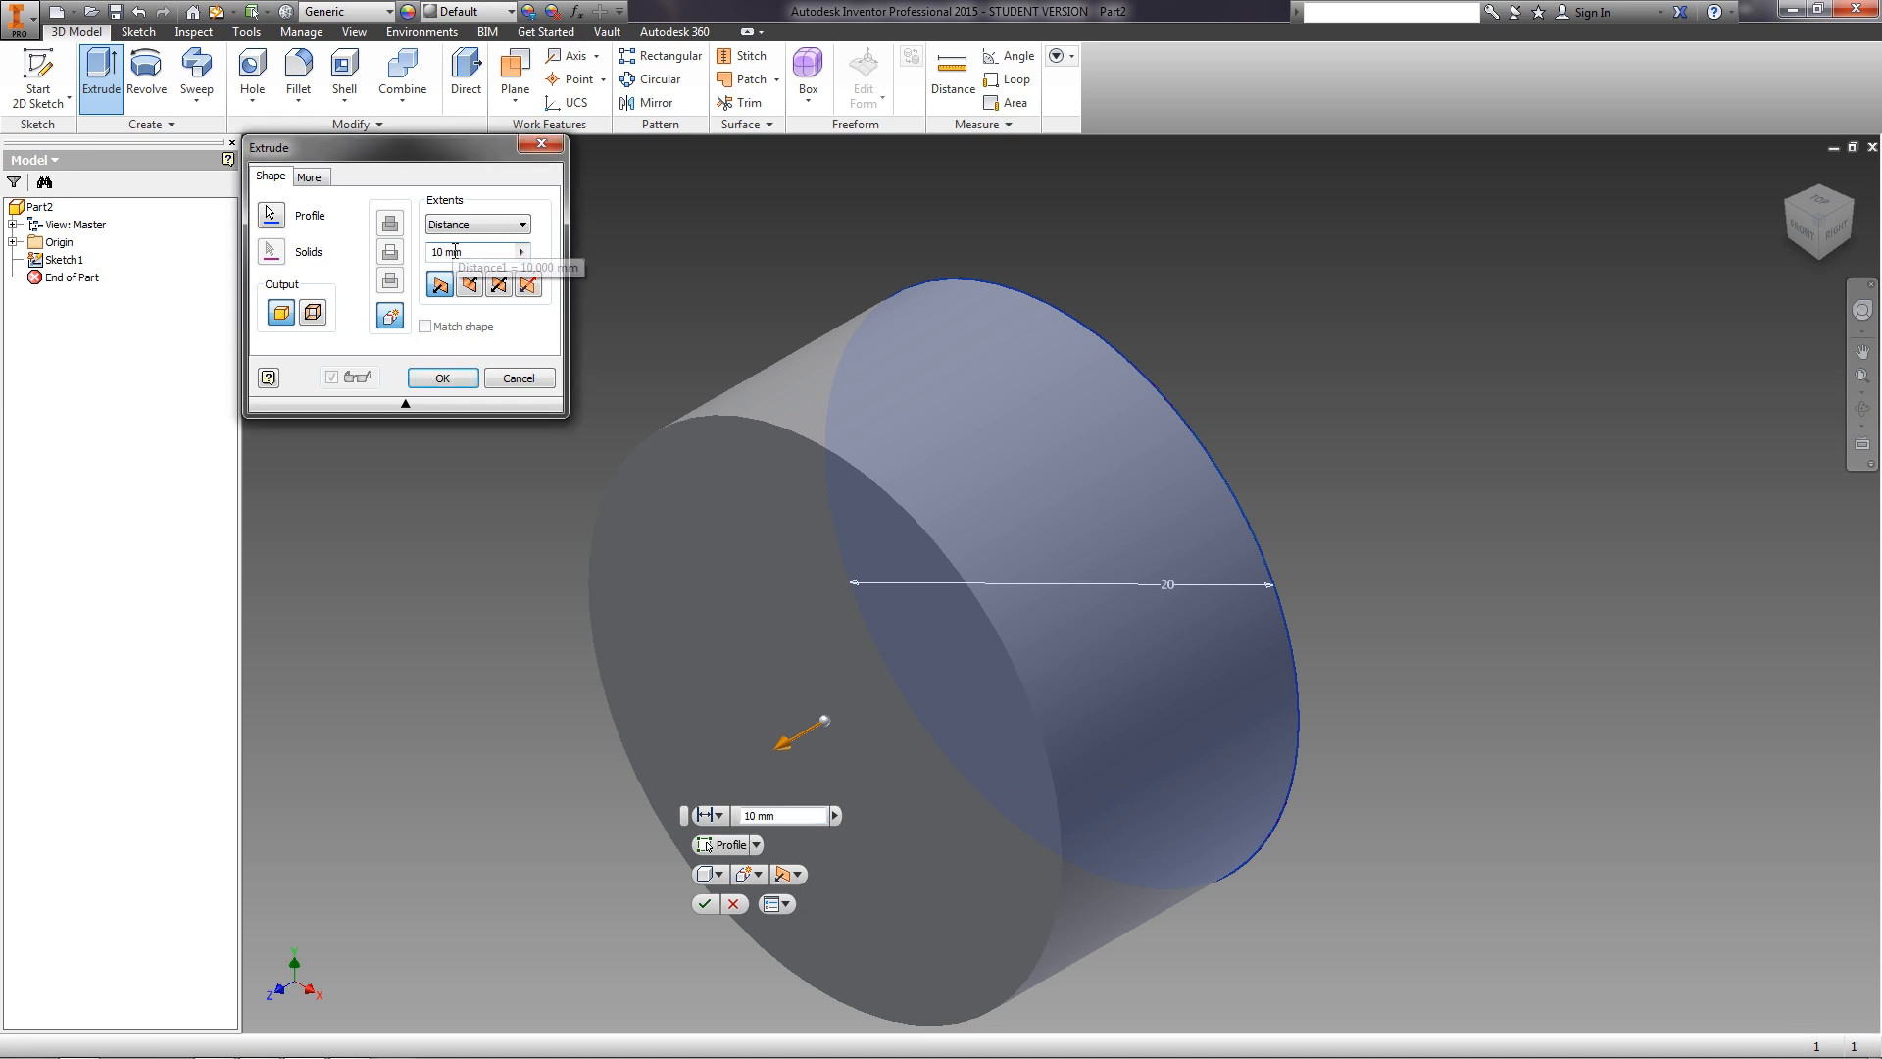
pyautogui.doubleClick(437, 252)
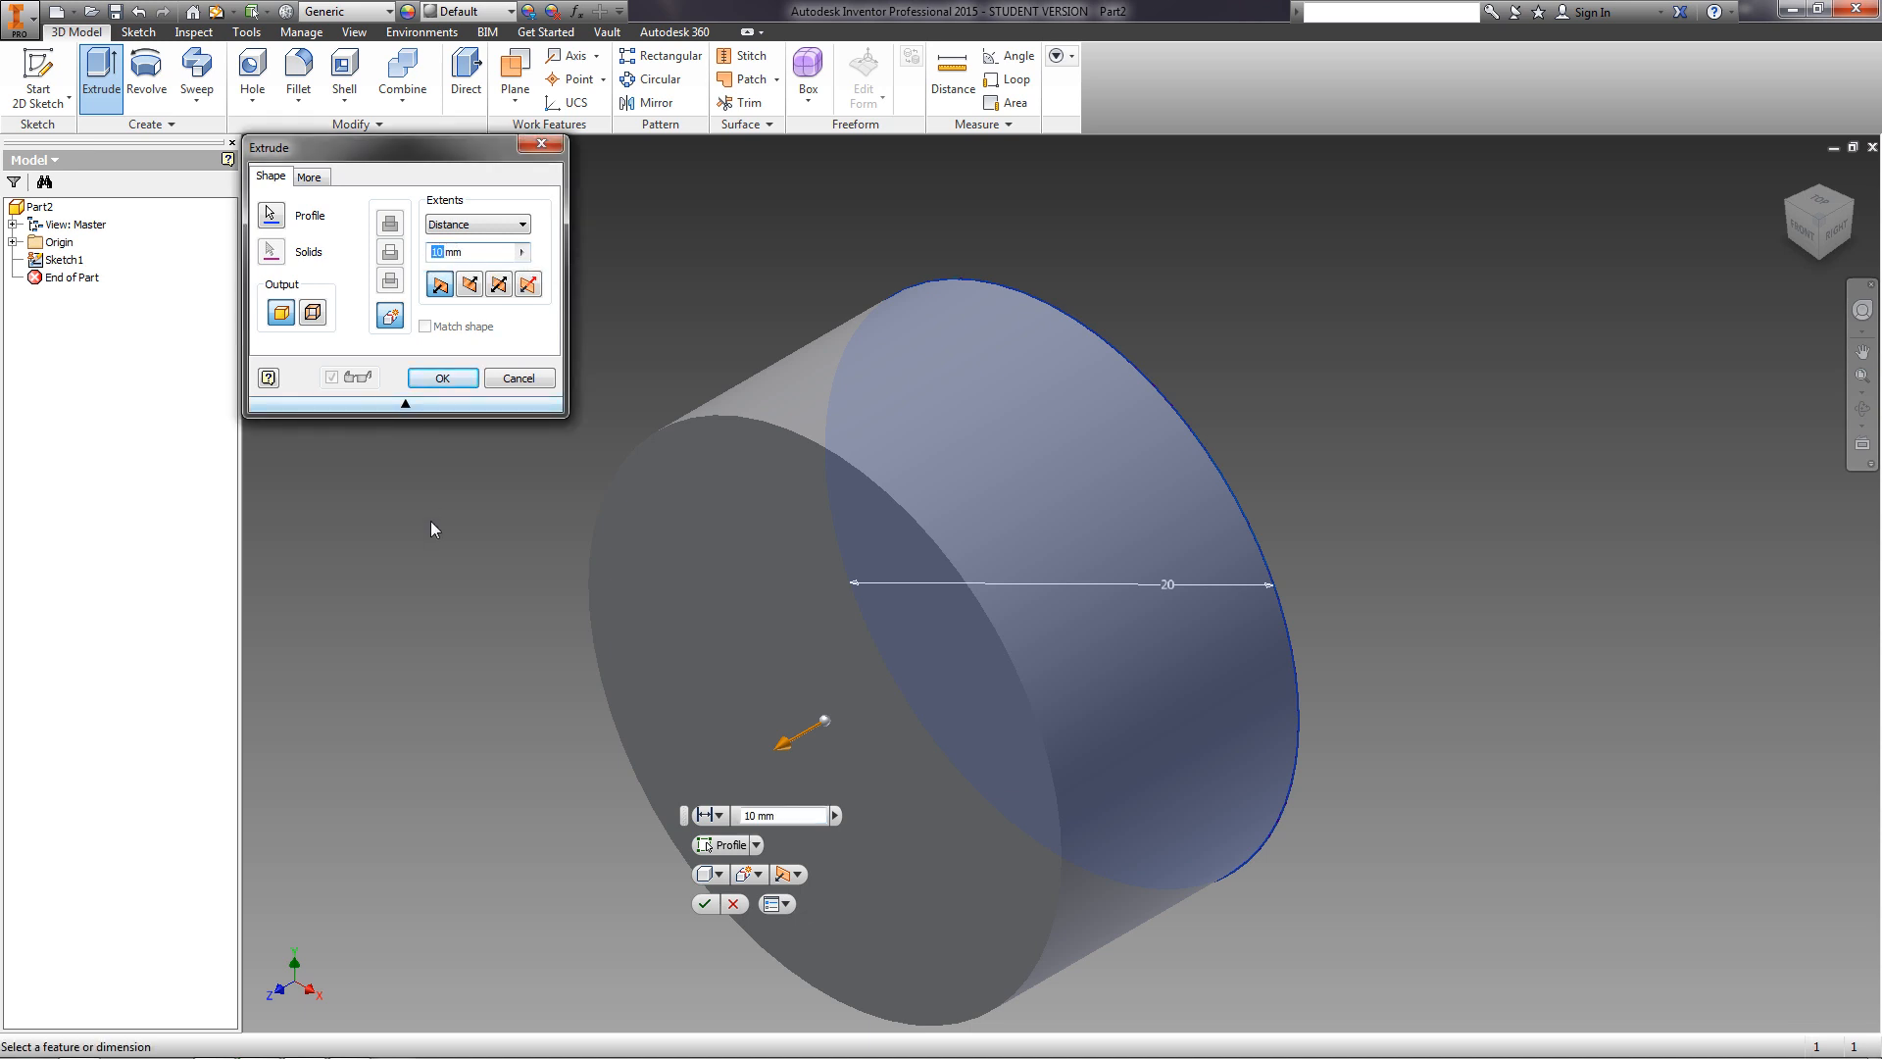
pyautogui.write('300')
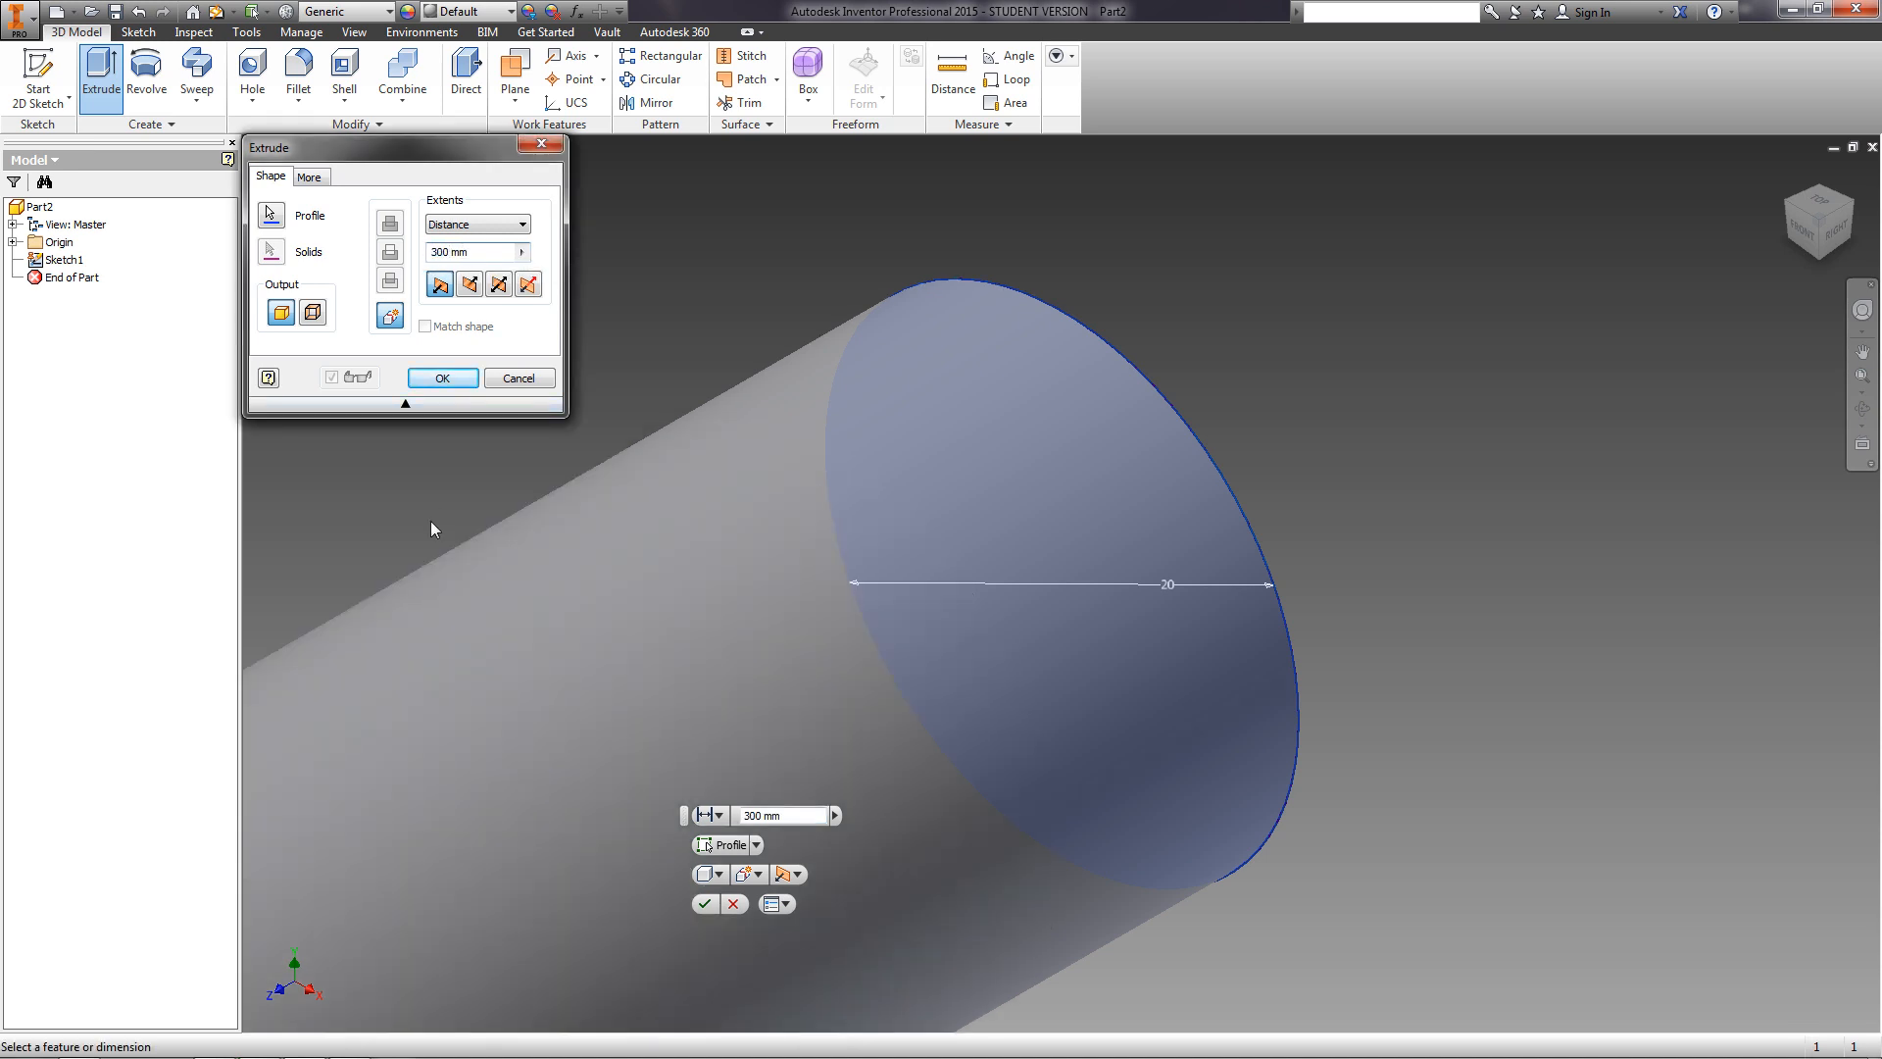
pyautogui.click(439, 378)
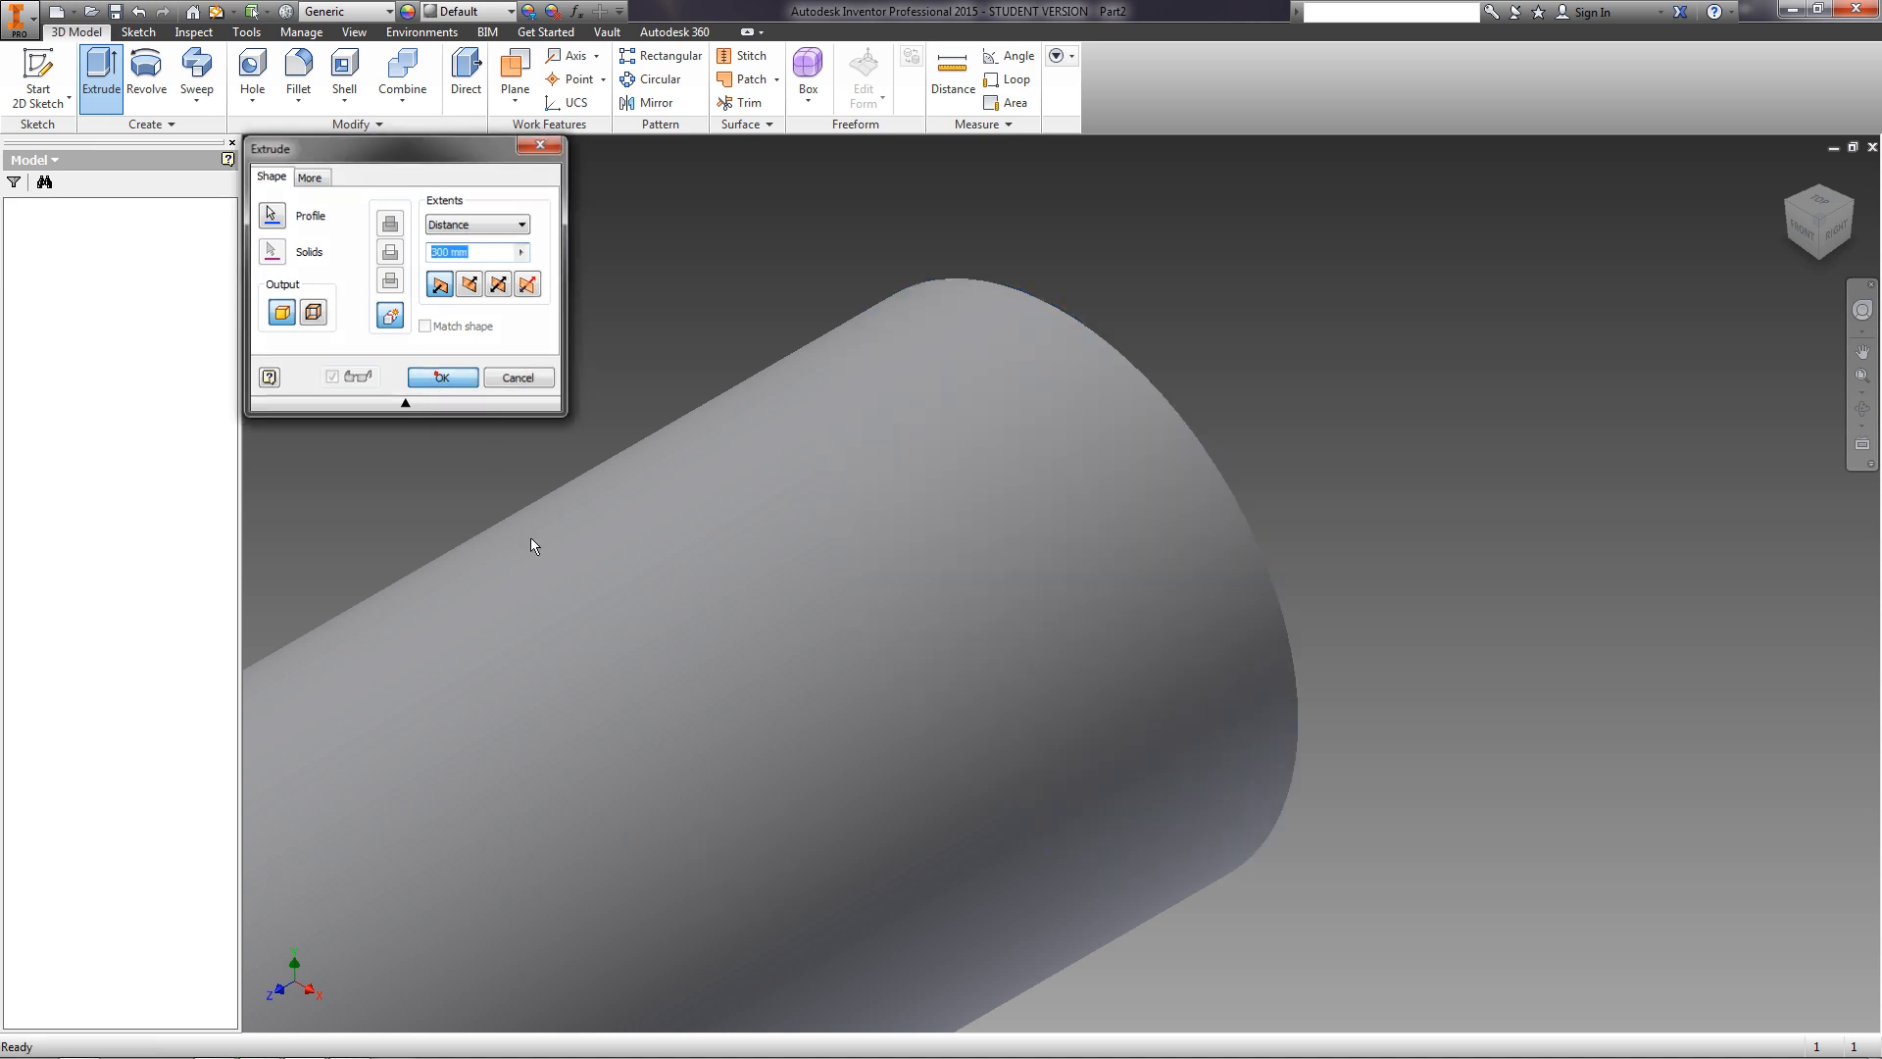
pyautogui.middleClick(490, 426)
pyautogui.middleClick(490, 426)
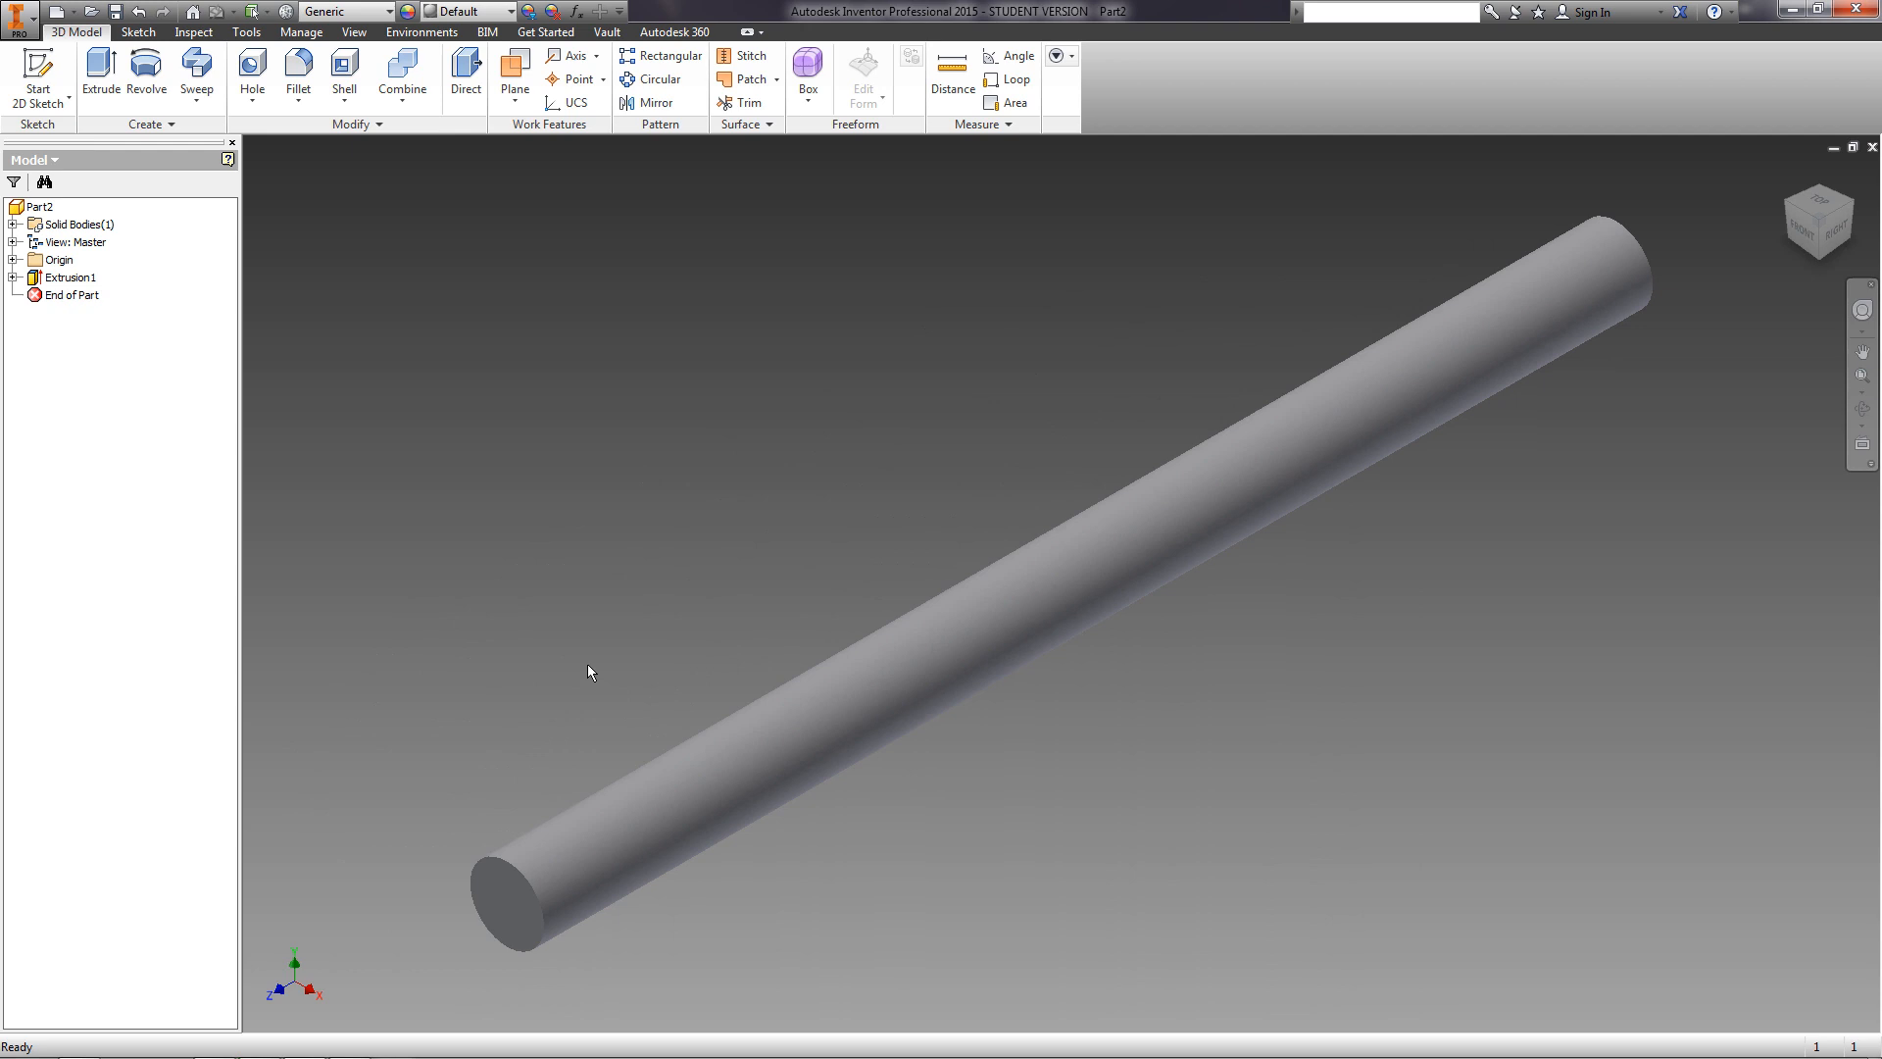
# Rename the part as shaft and save it under that name in the inventor tutorials folder.
pyautogui.doubleClick(42, 206)
pyautogui.write('shaft')
pyautogui.press('Return')
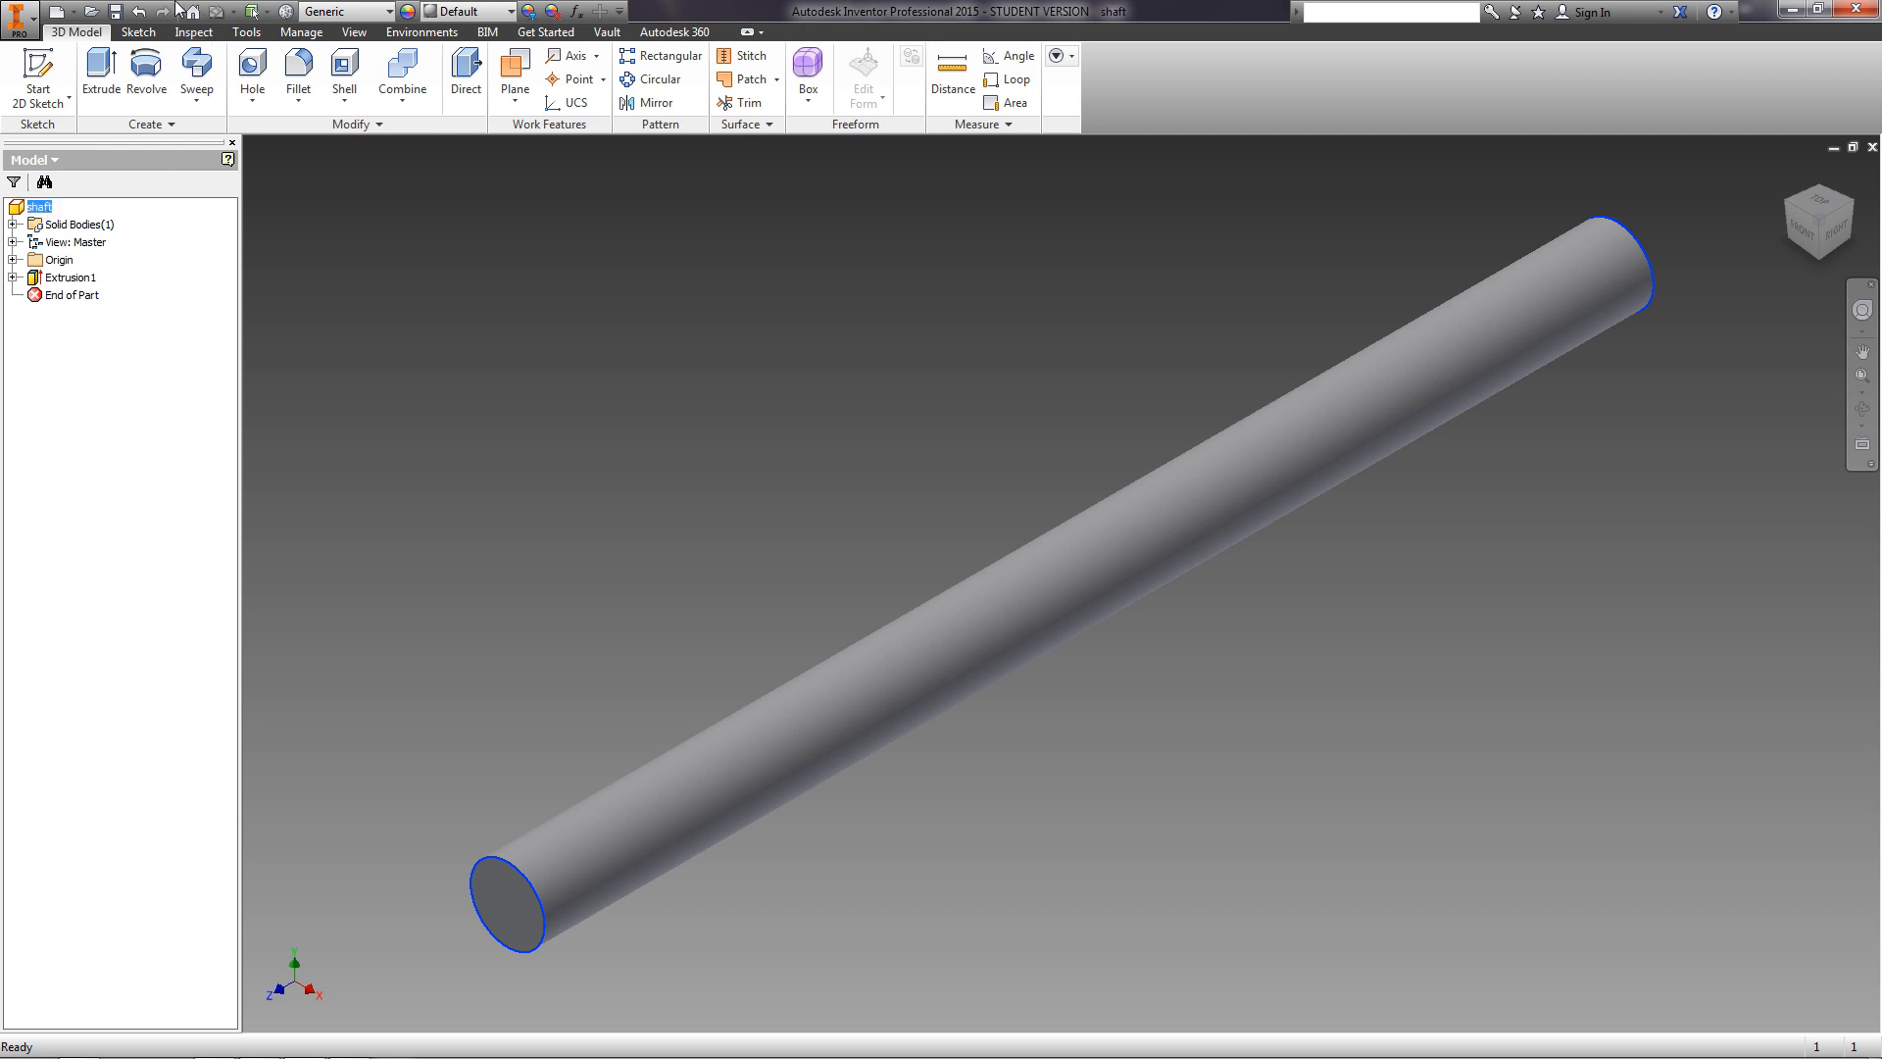
pyautogui.hotkey('ctrl', 's')
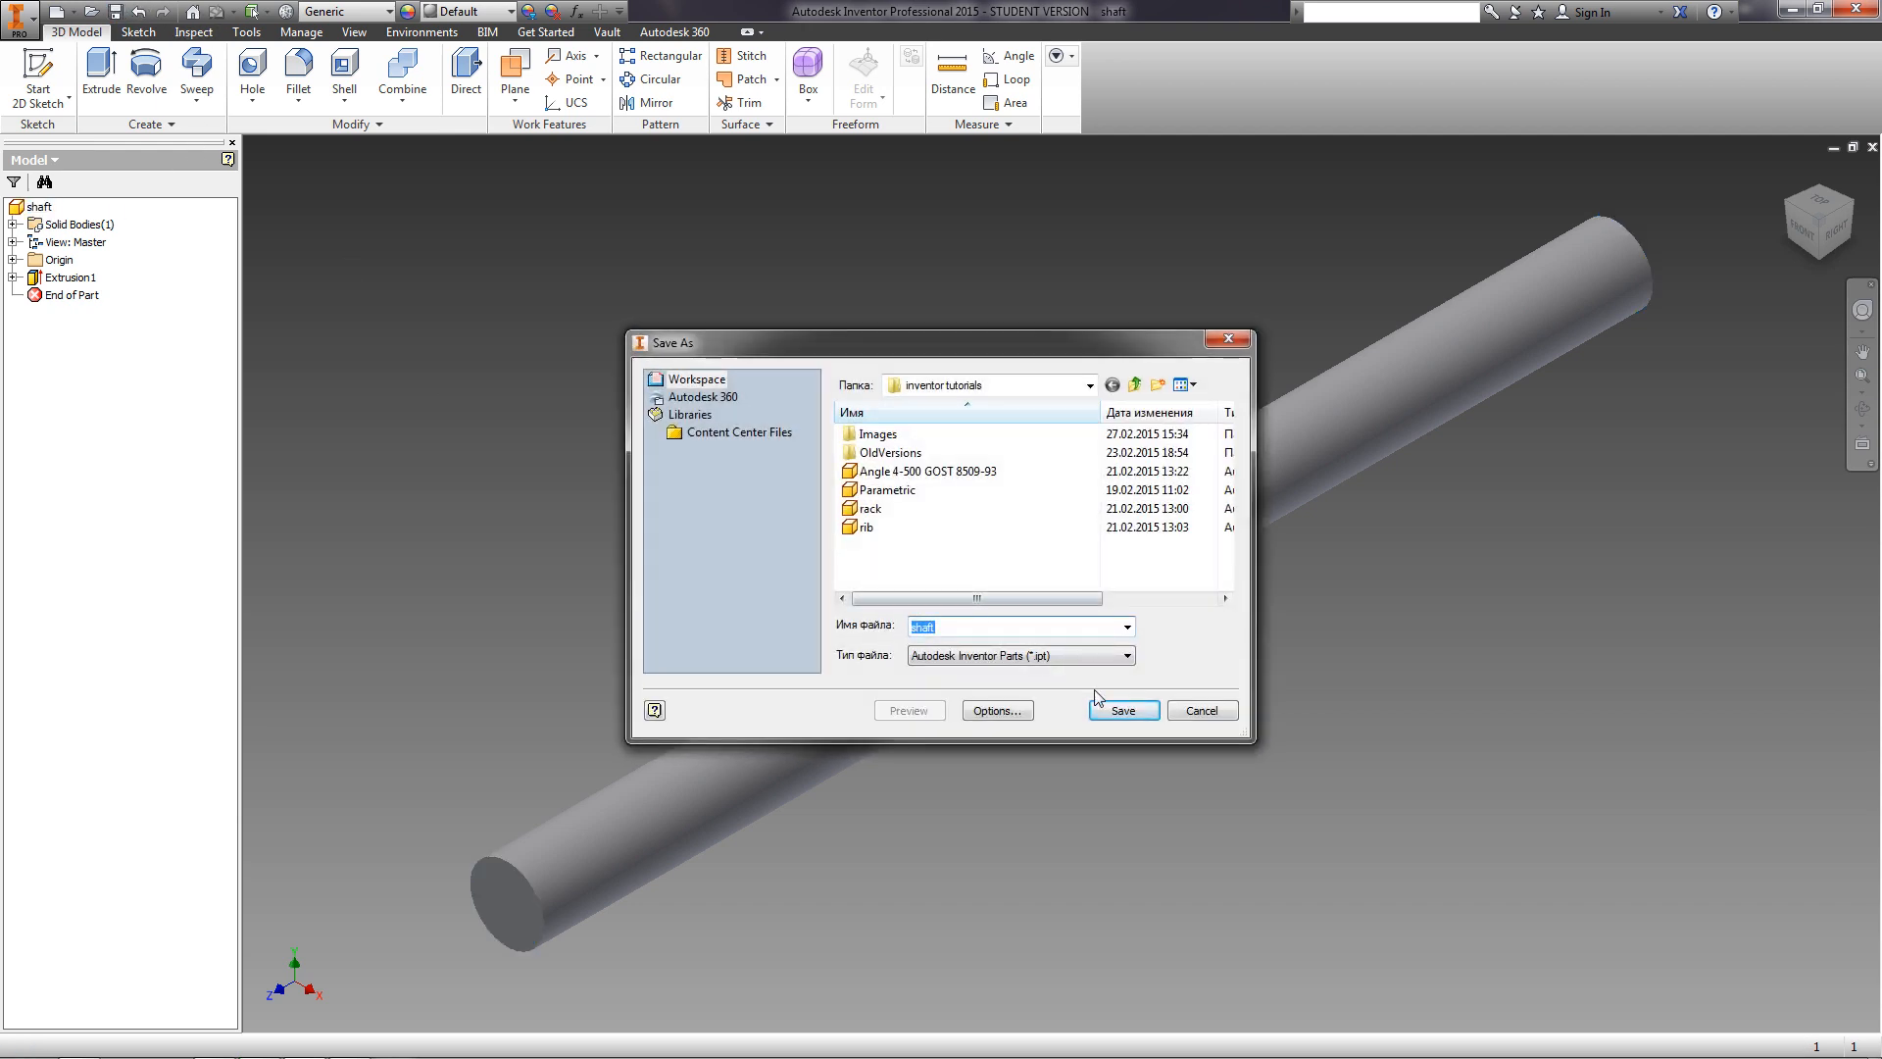
pyautogui.click(1114, 709)
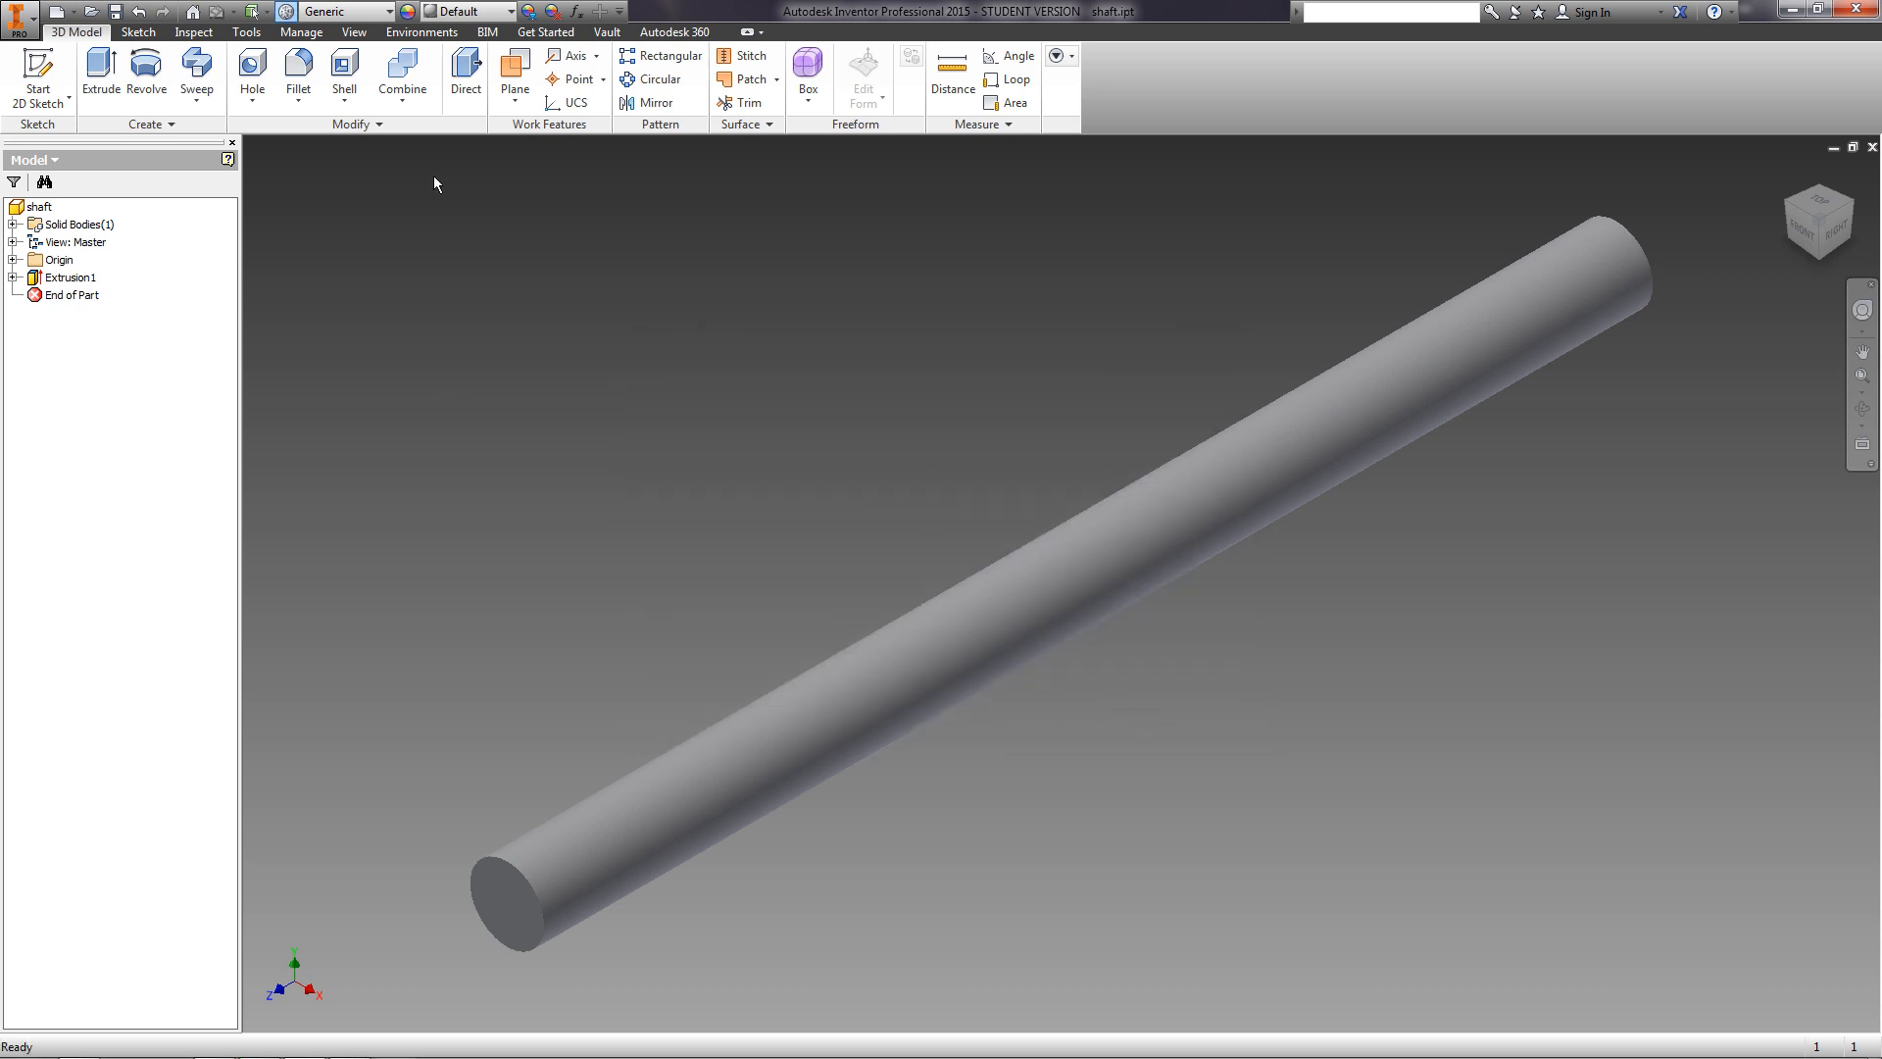
# Assign the material Steel, Carbon from the Inventor Material Library to the shaft.
pyautogui.click(388, 10)
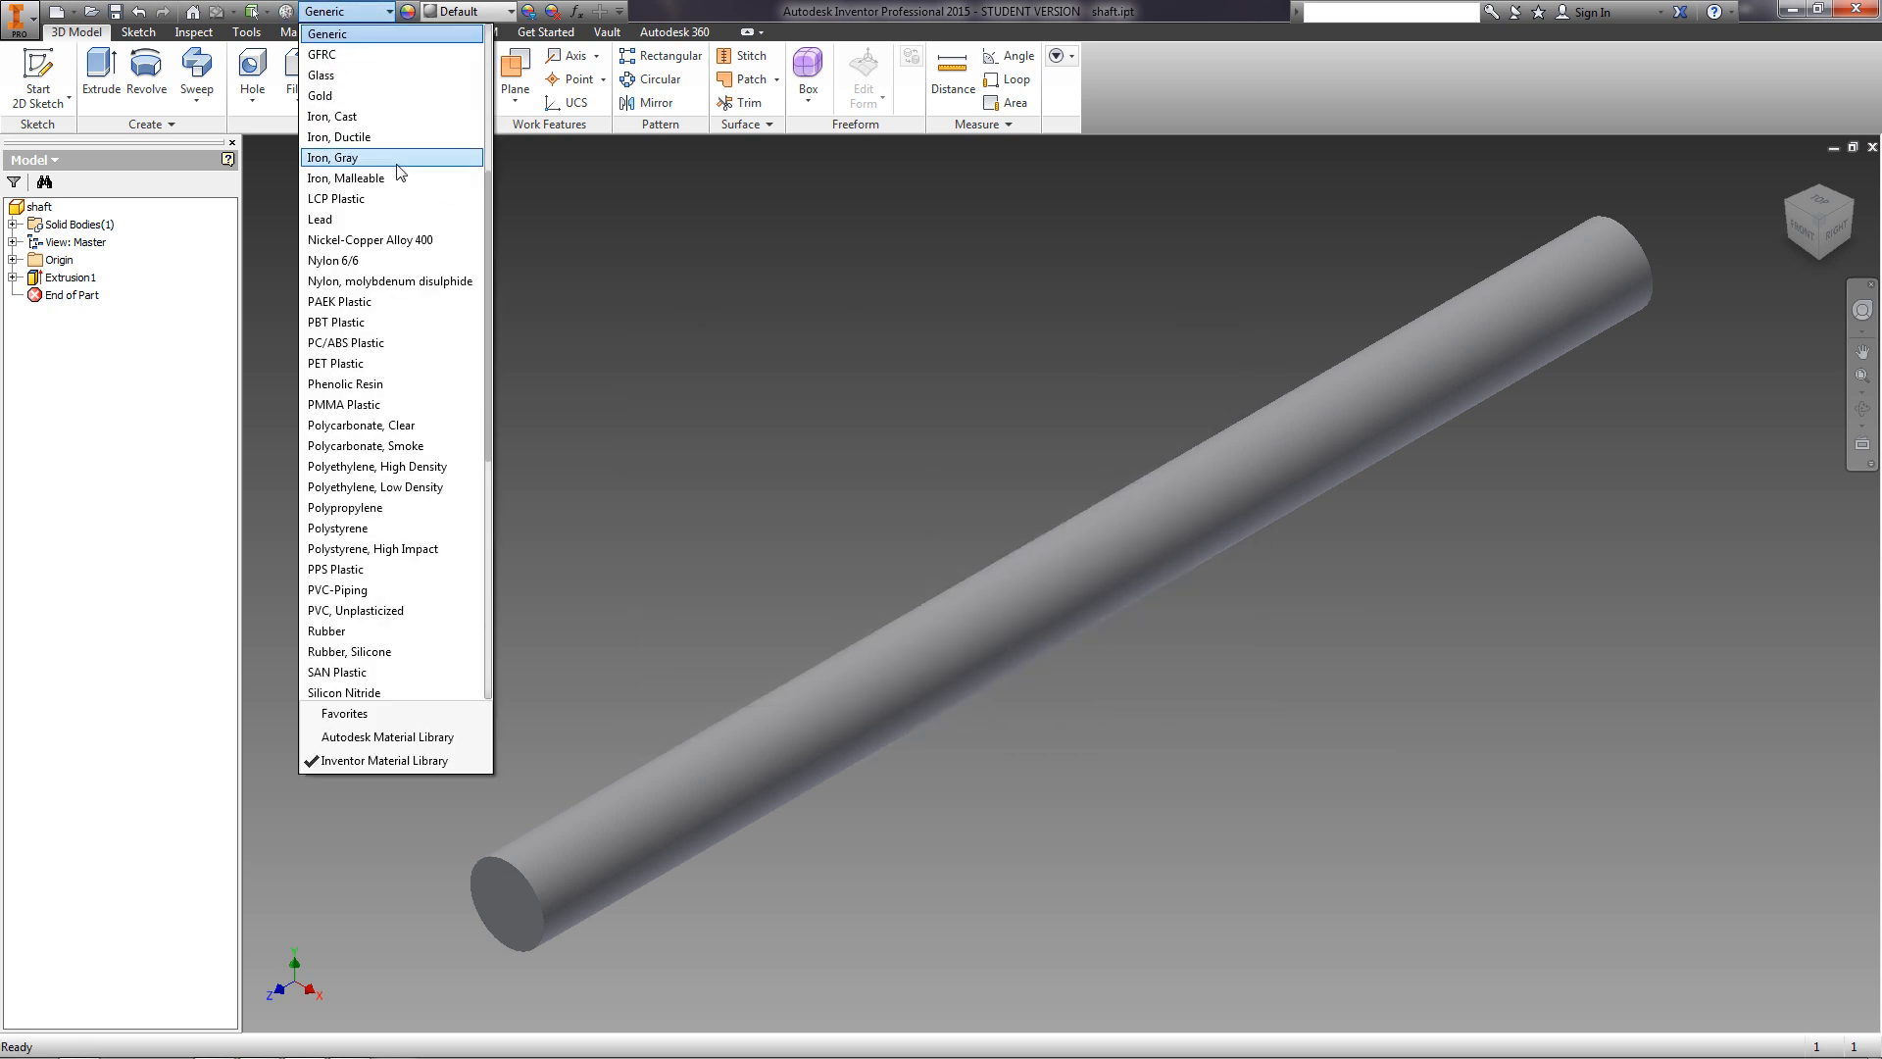
pyautogui.scroll(-6, 400, 173)
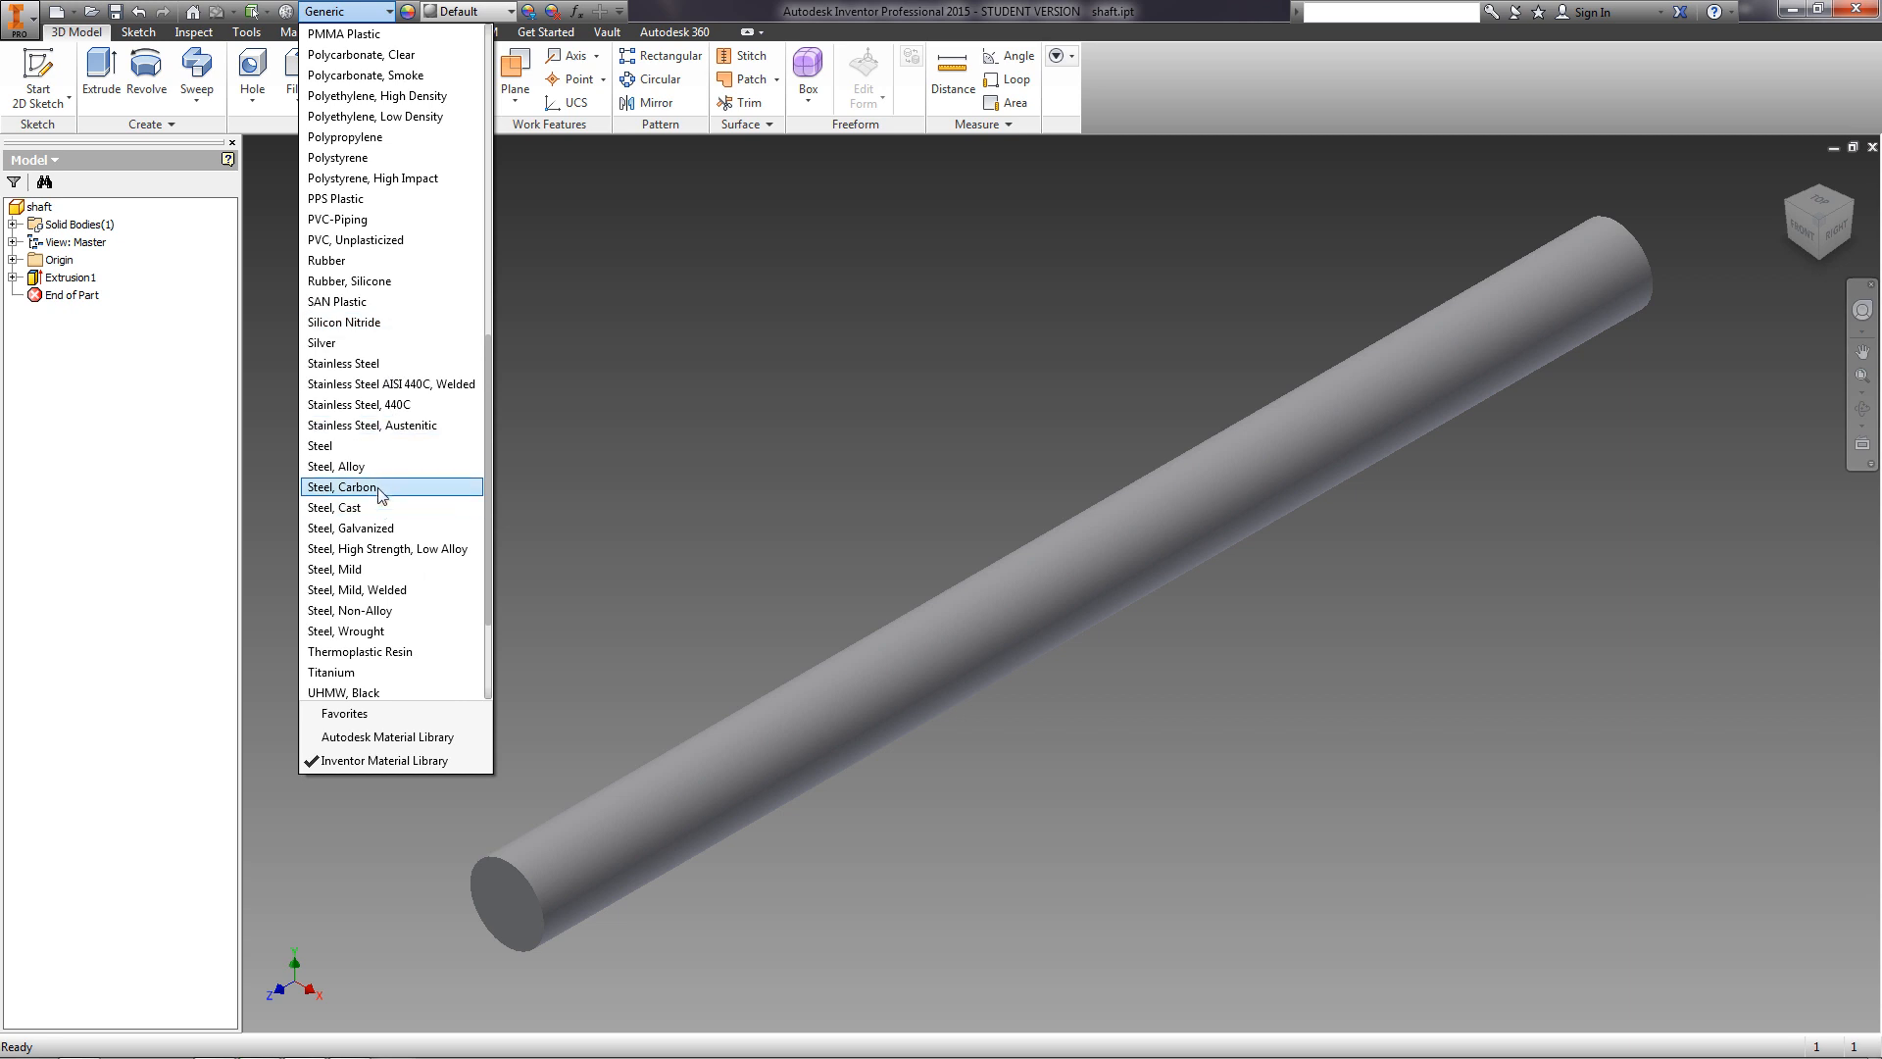
pyautogui.click(379, 487)
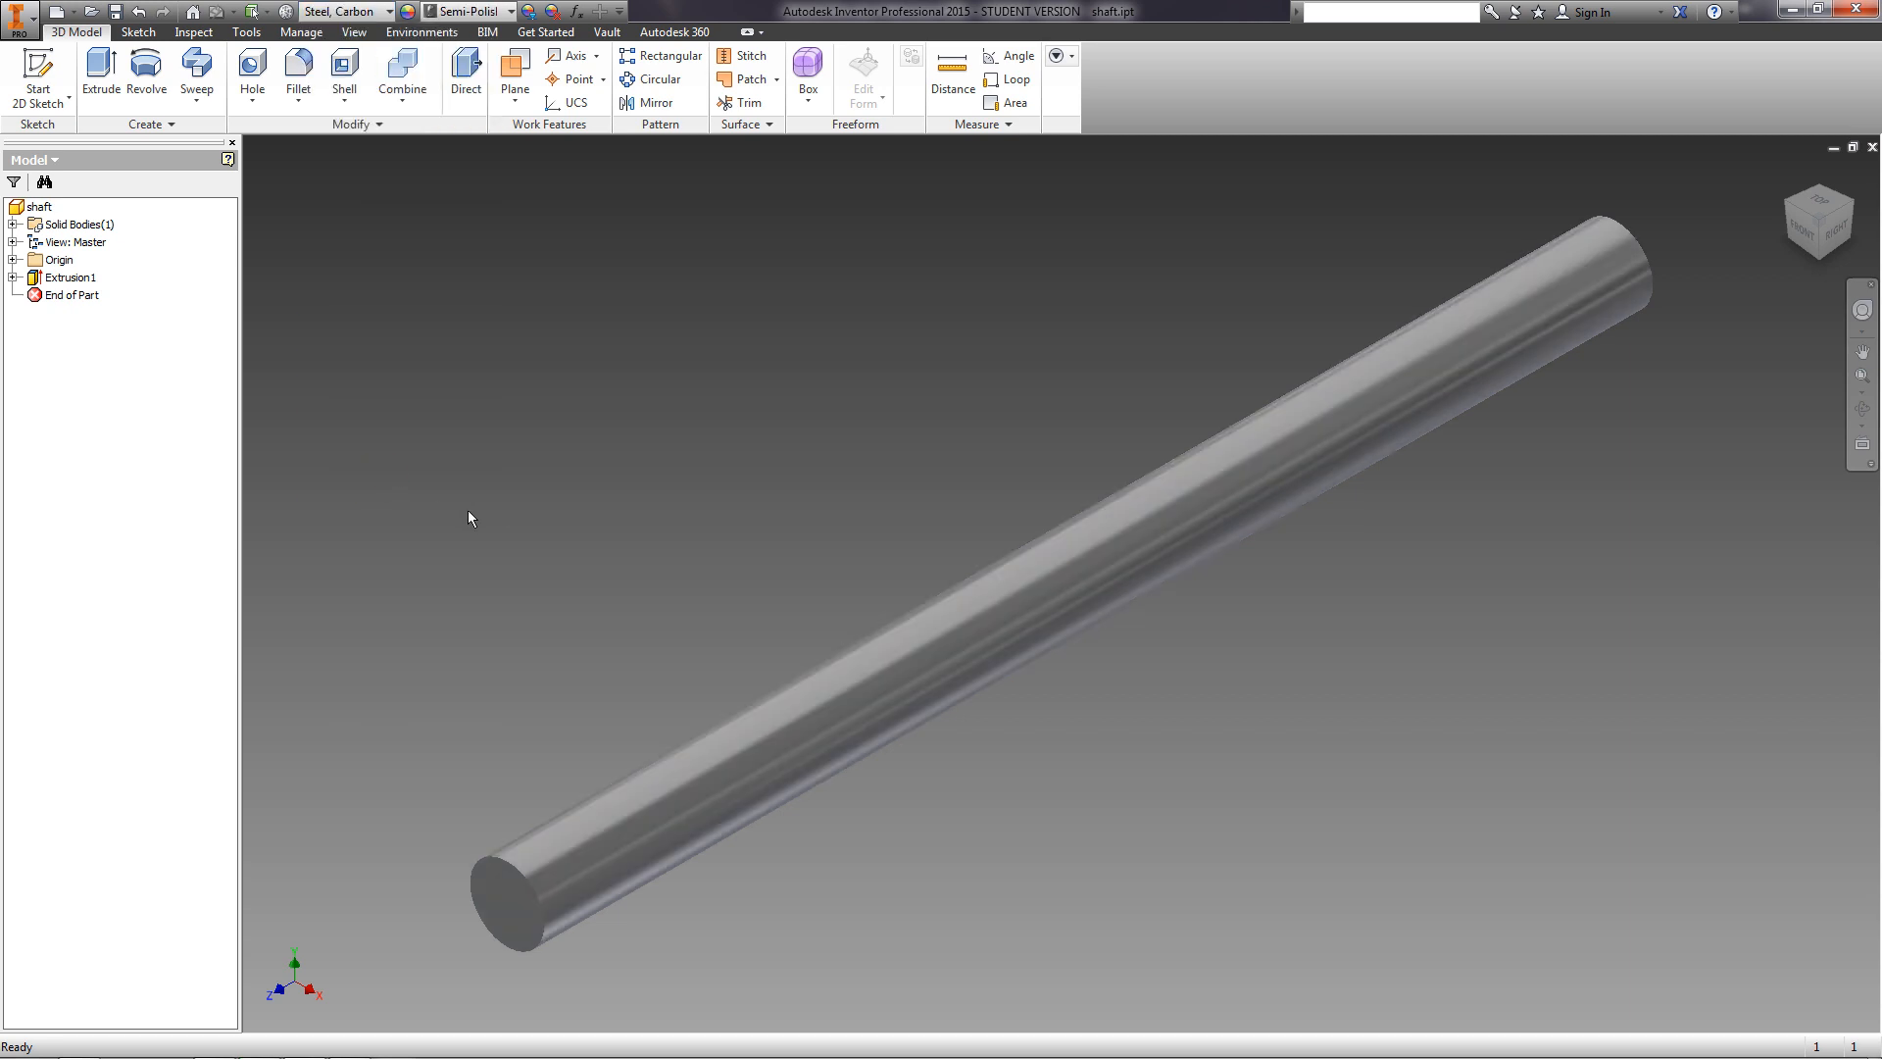
# Check the material and density in the shaft's physical iProperties.
pyautogui.rightClick(44, 207)
pyautogui.click(102, 395)
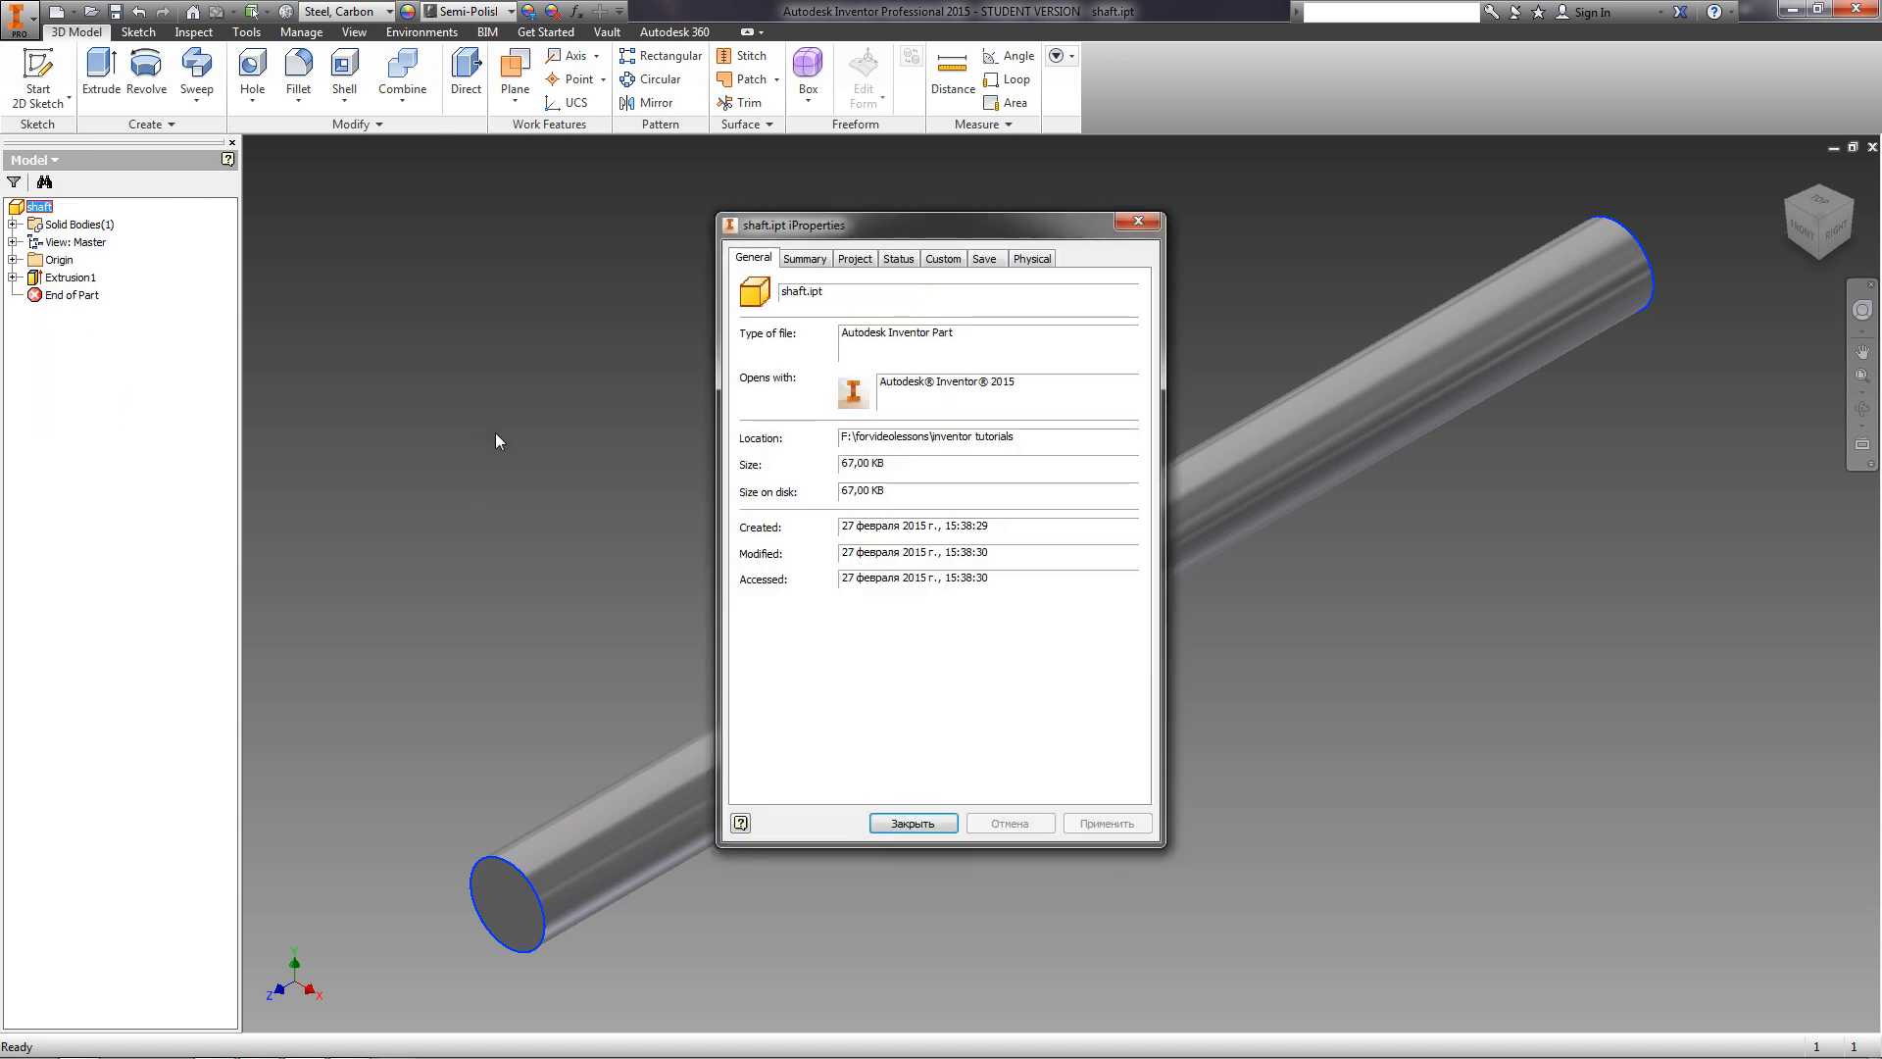
pyautogui.click(1032, 258)
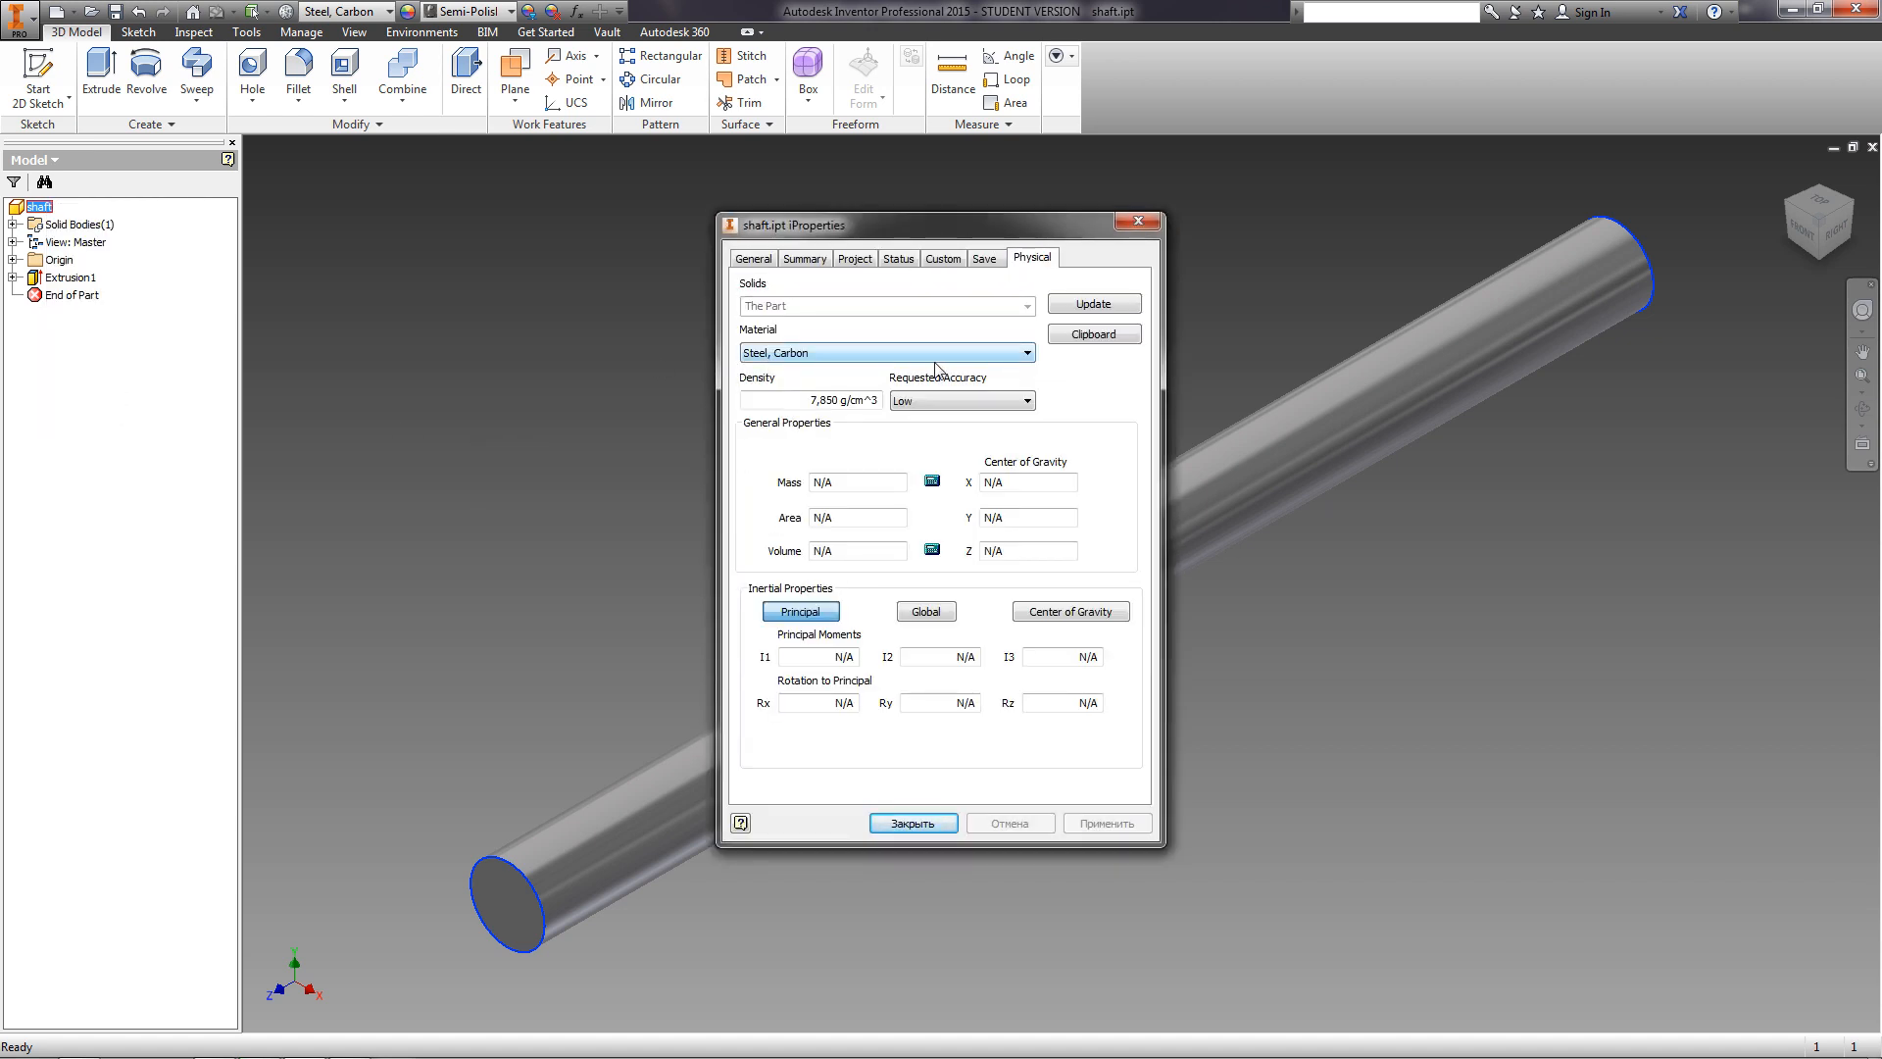
pyautogui.click(908, 825)
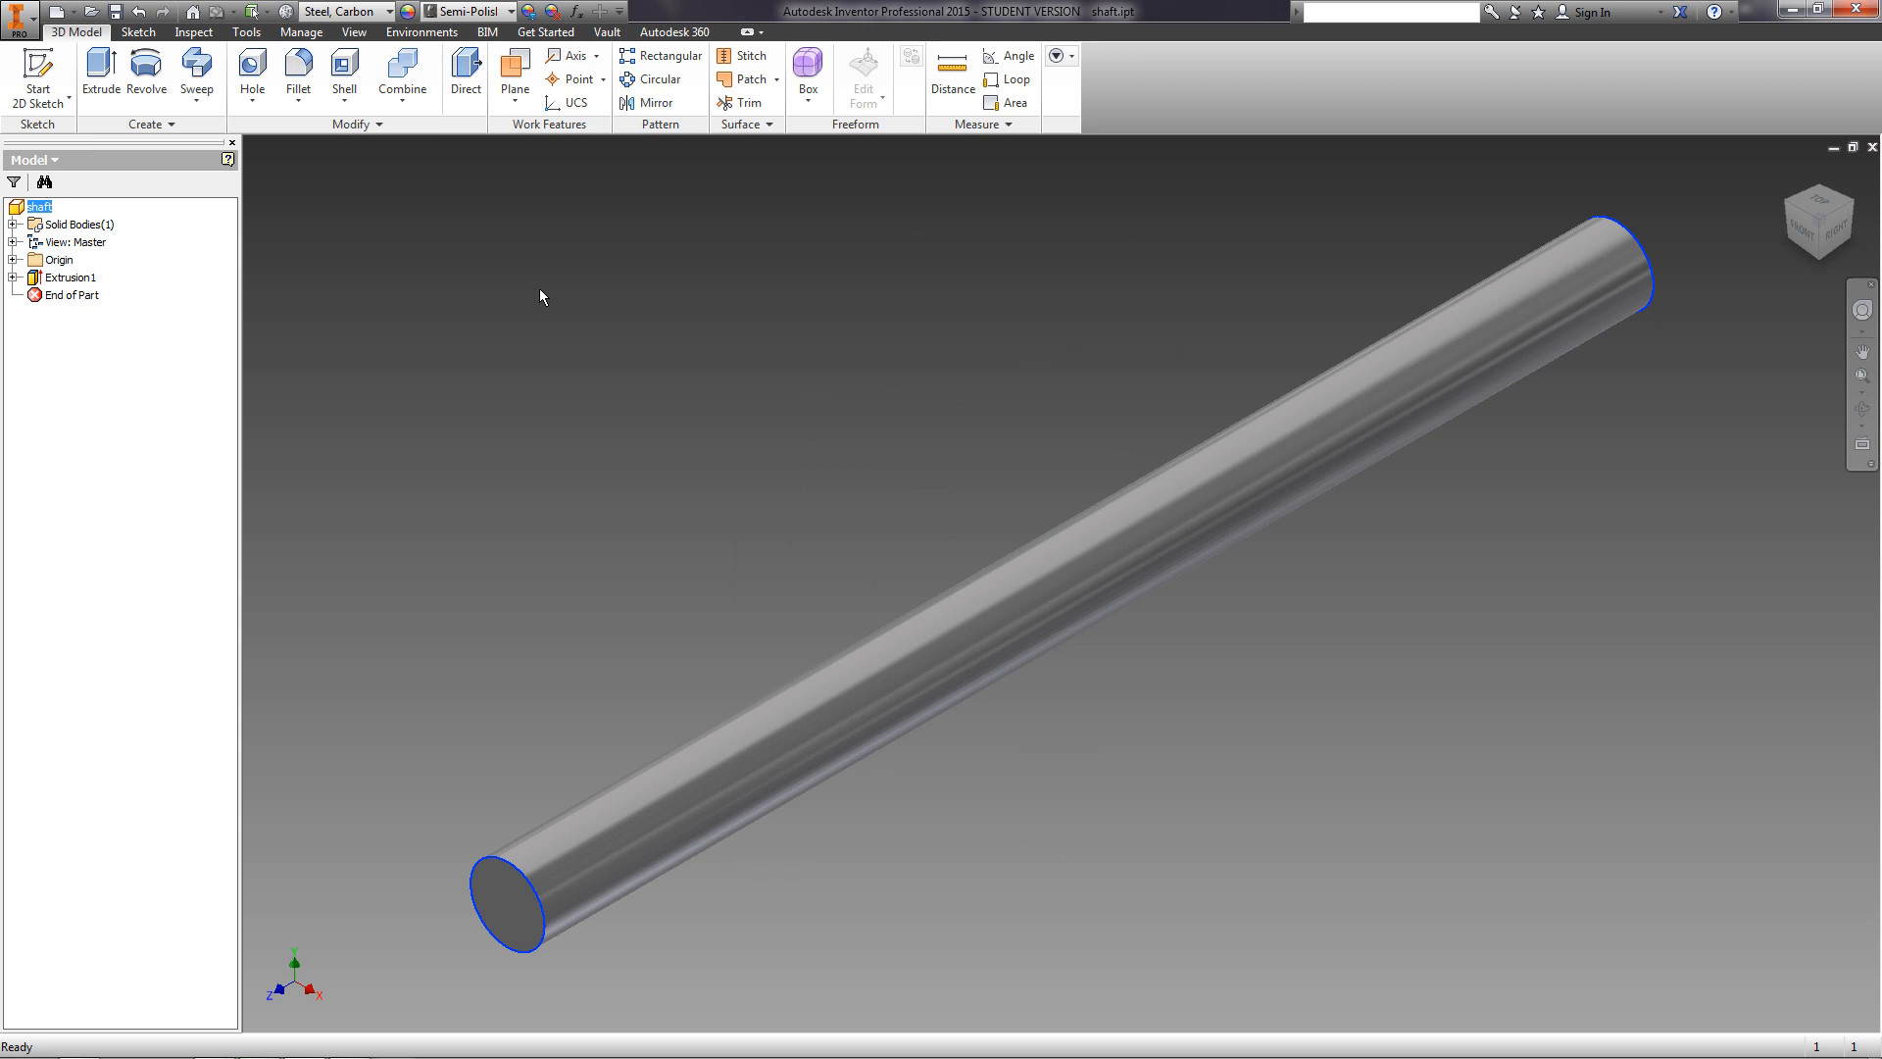
# Enter the Stress Analysis environment and create a single-point static analysis named "calculation of bending".
pyautogui.click(421, 31)
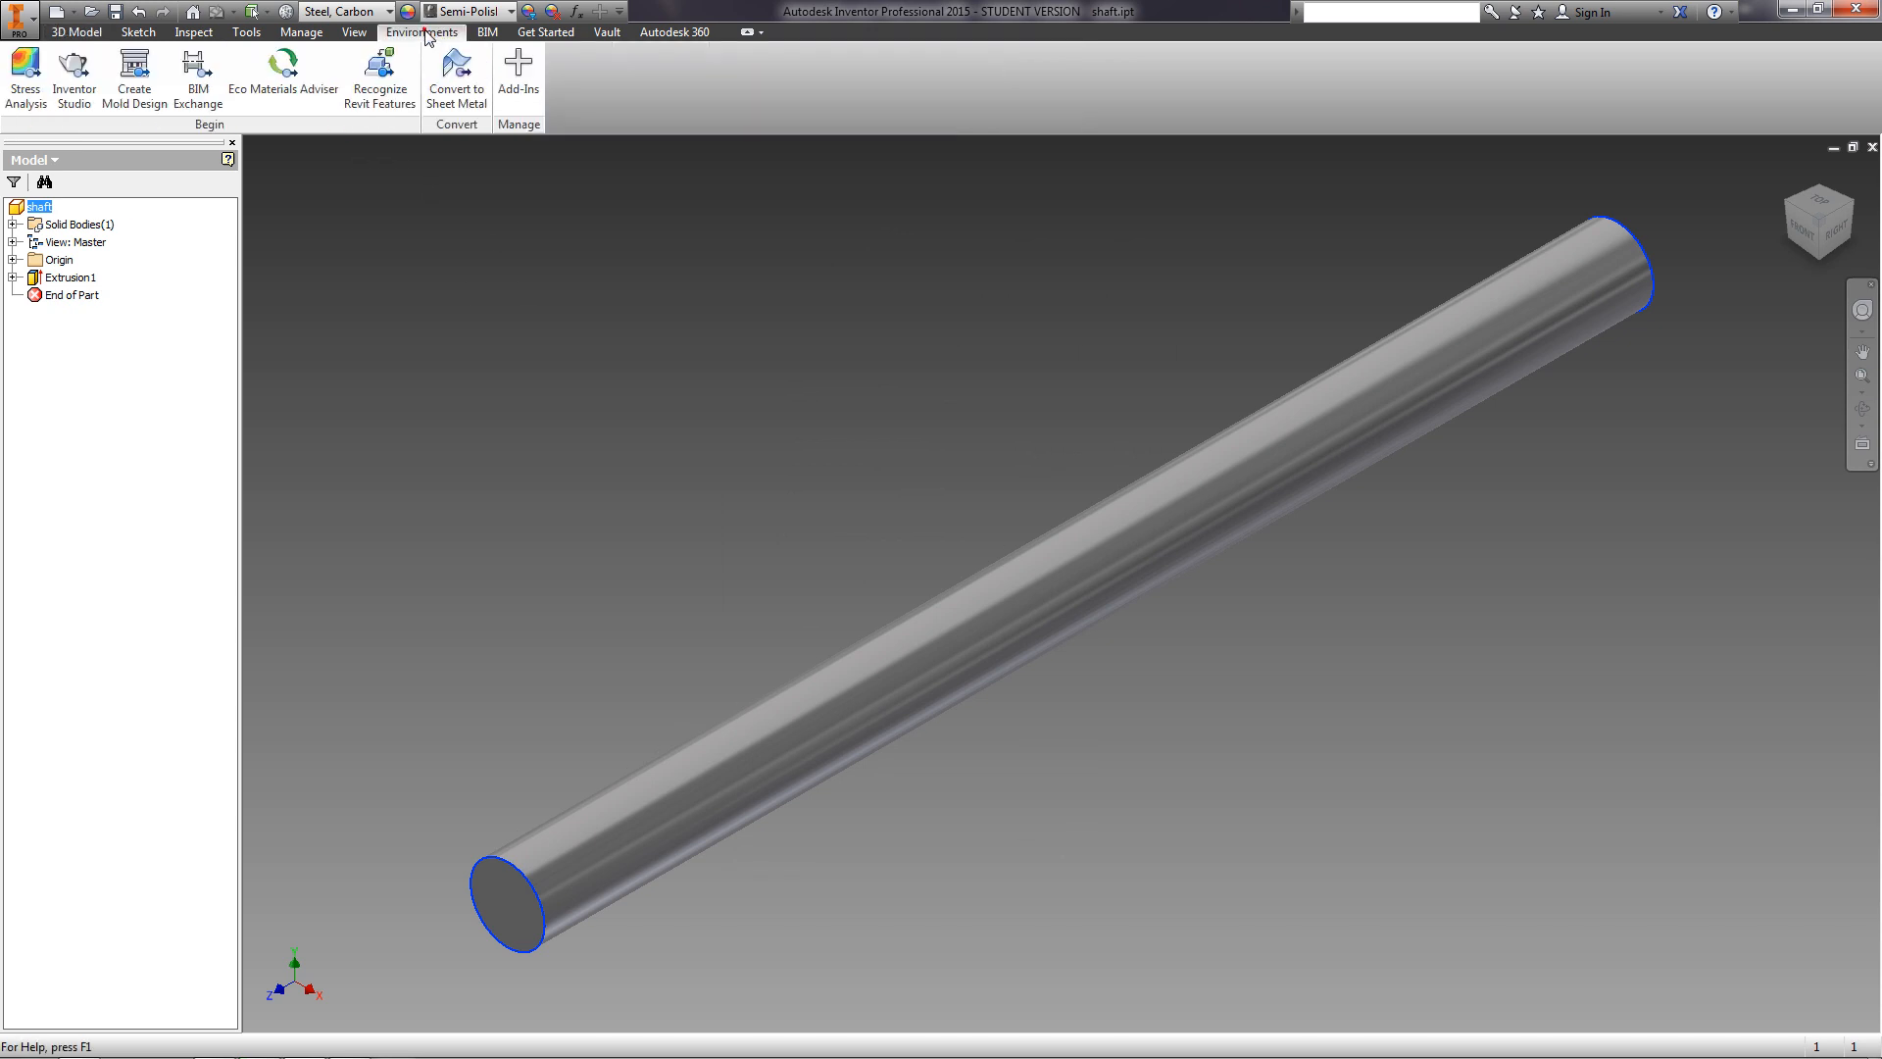
pyautogui.click(34, 79)
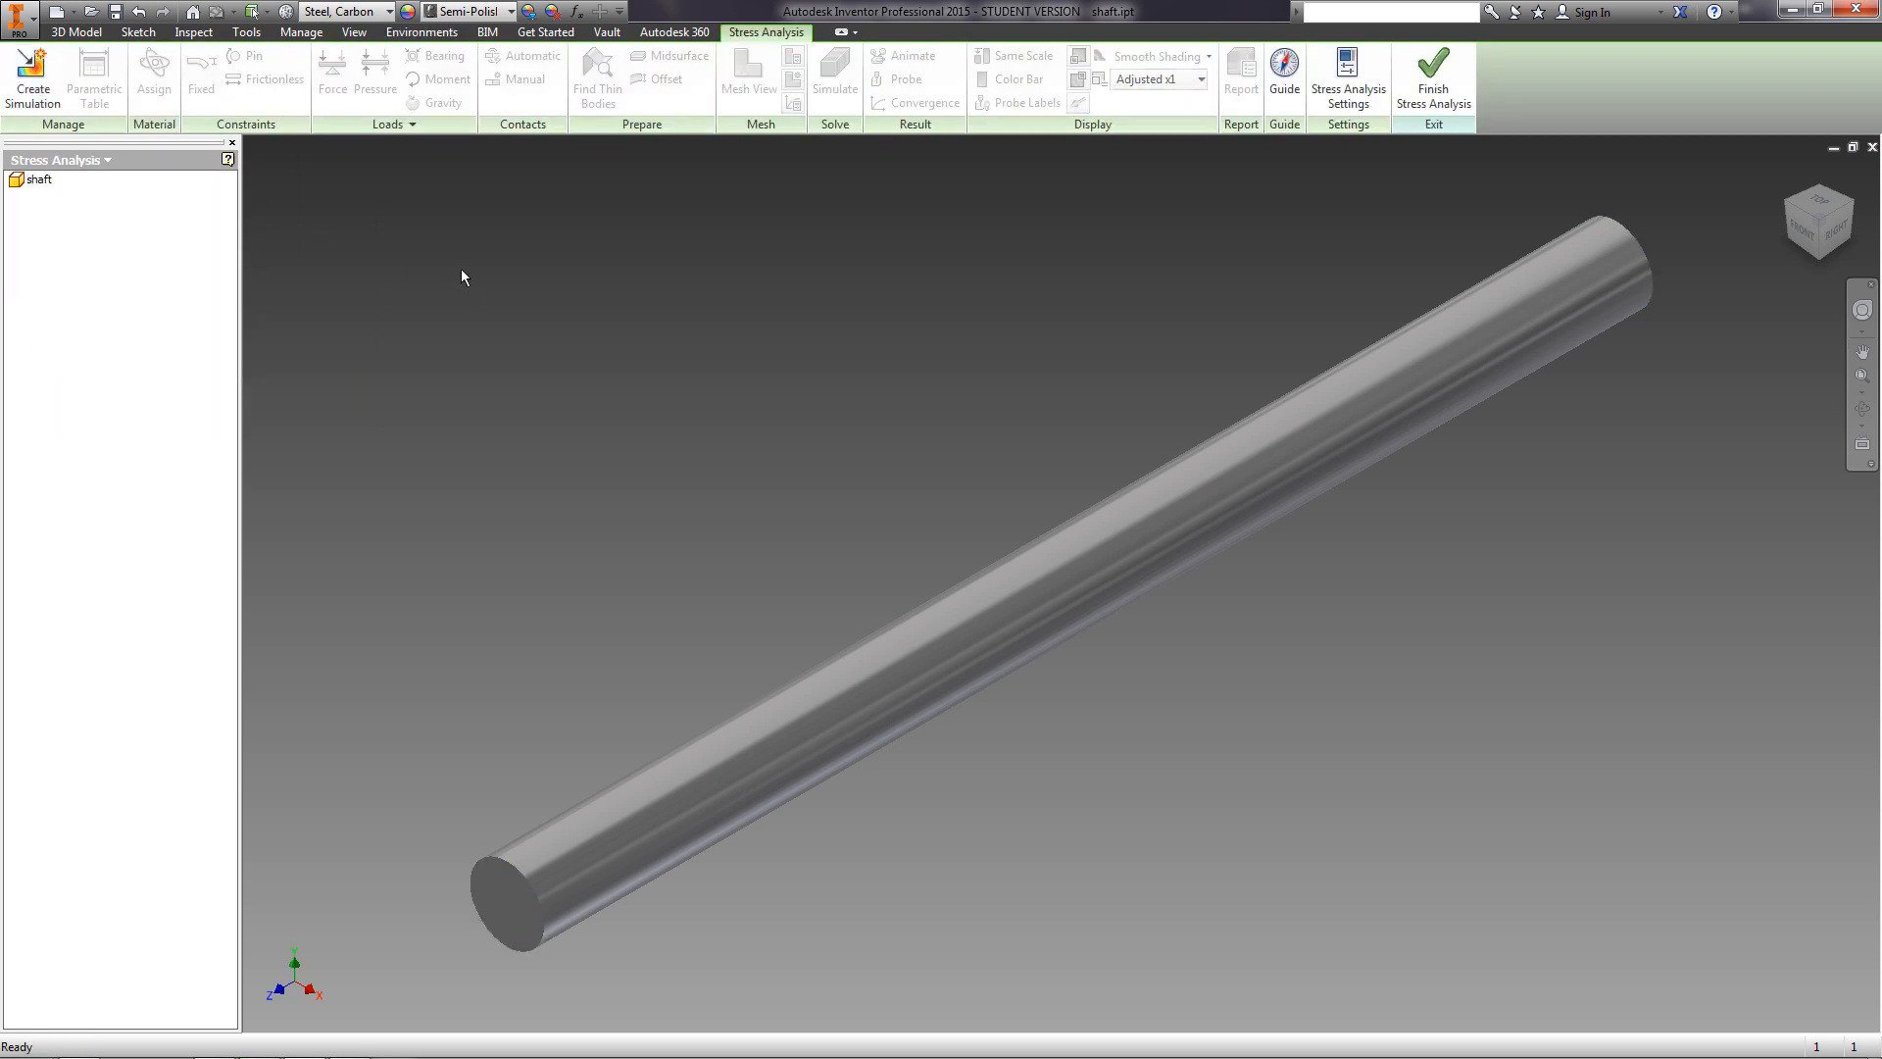
pyautogui.click(33, 79)
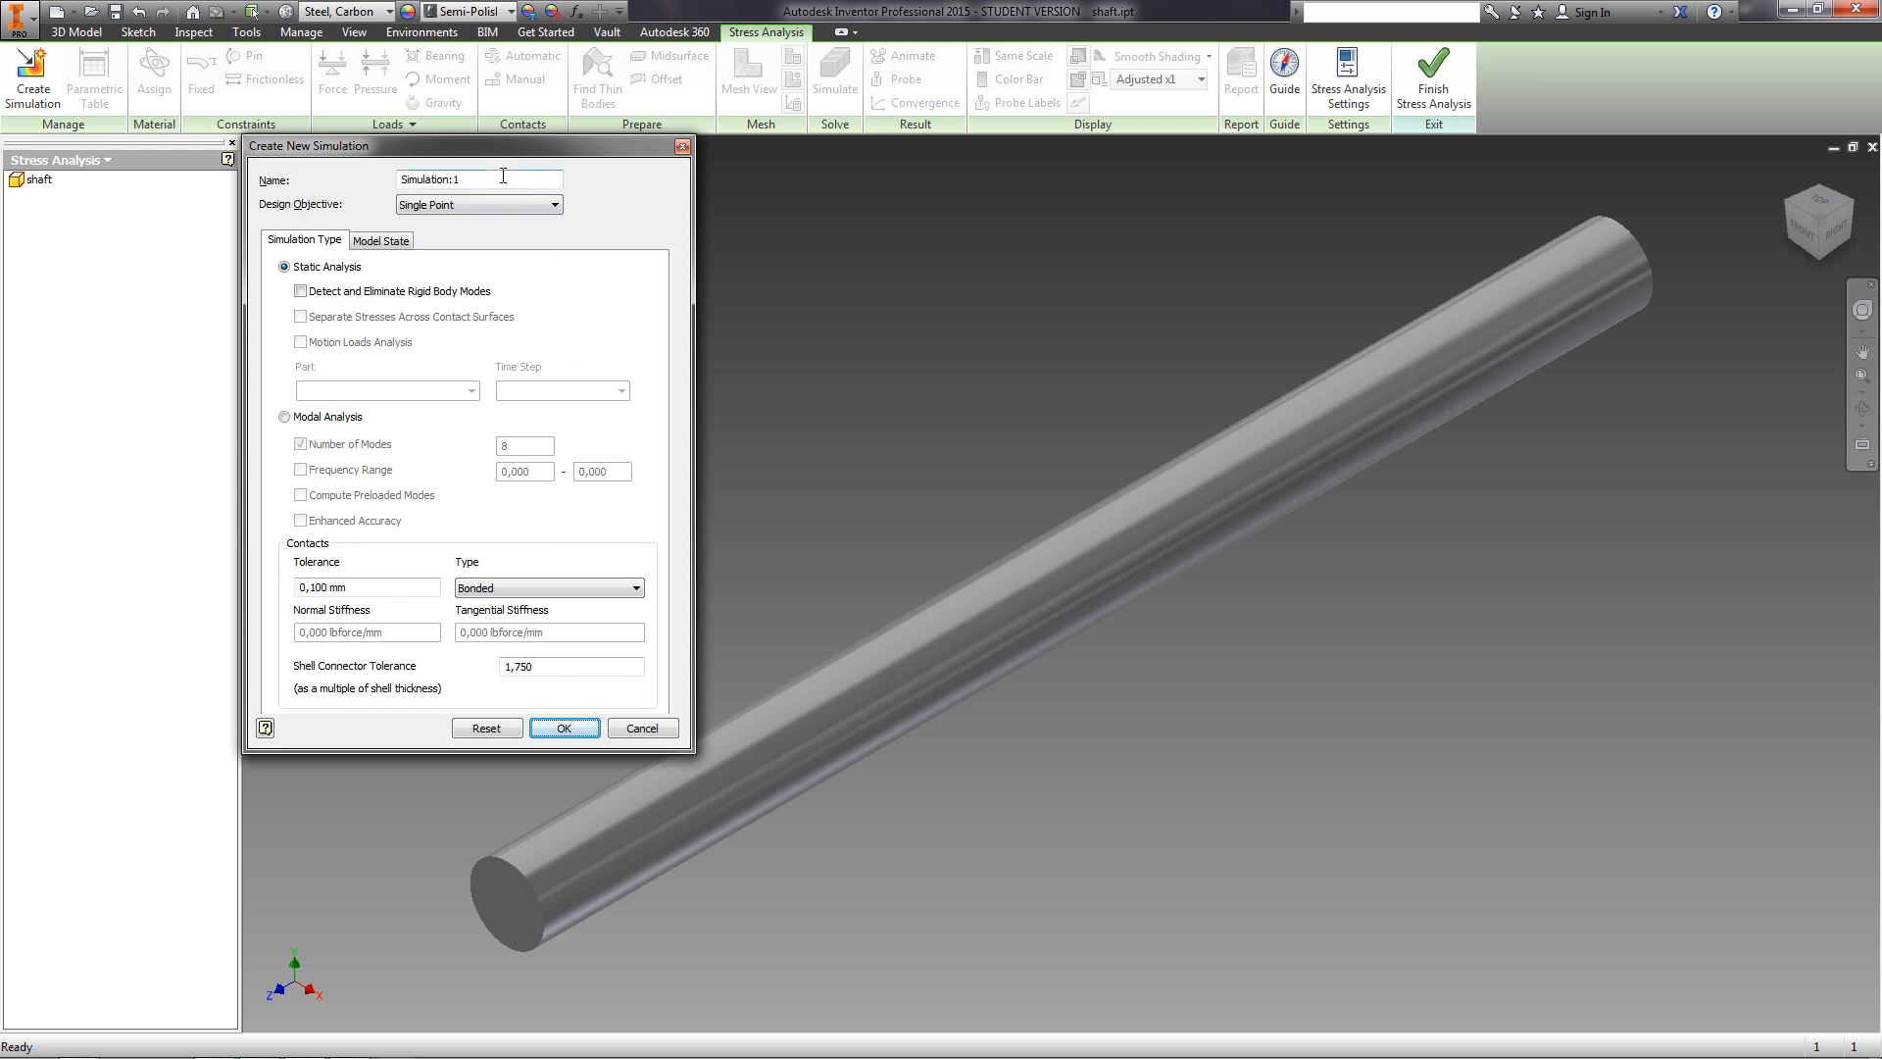
pyautogui.moveTo(501, 178); pyautogui.dragTo(326, 205)
pyautogui.write('calculation of bending')
pyautogui.click(564, 728)
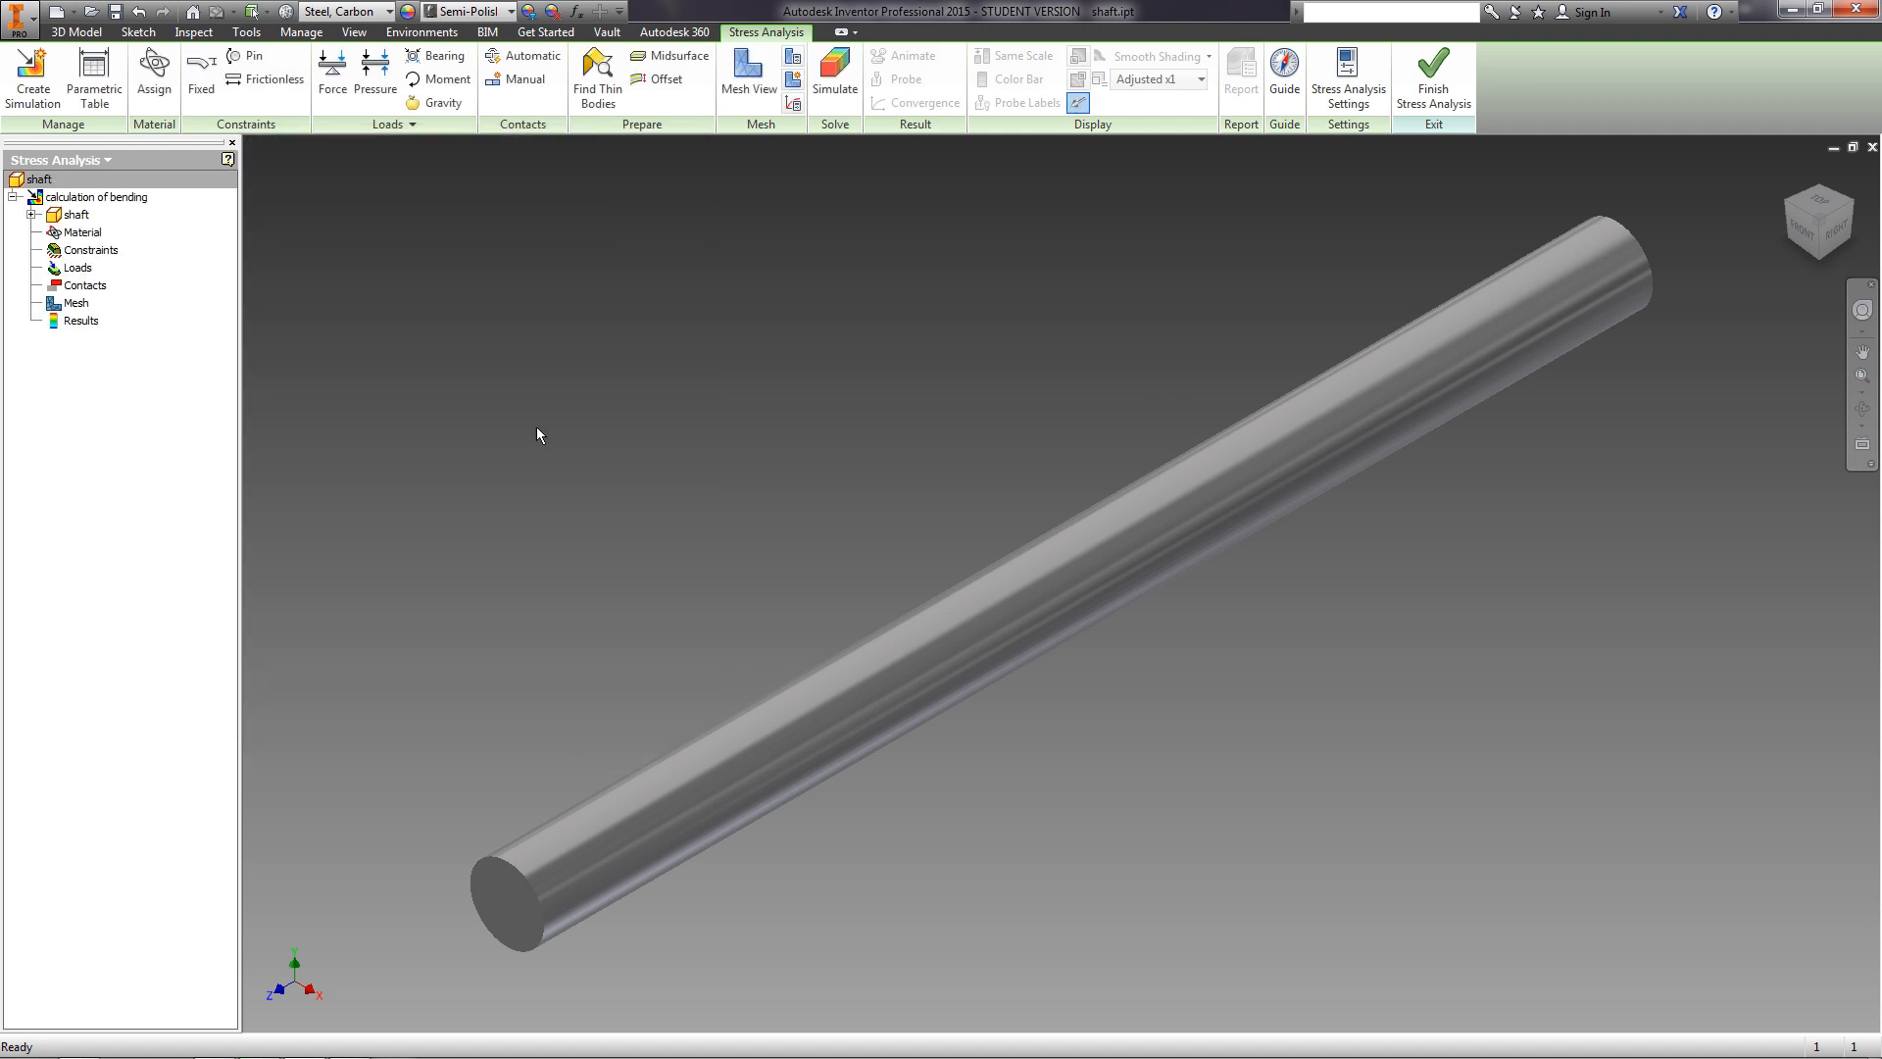
# Review the override materials available for the shaft in the simulation, keeping the override set to (As Defined).
pyautogui.click(156, 83)
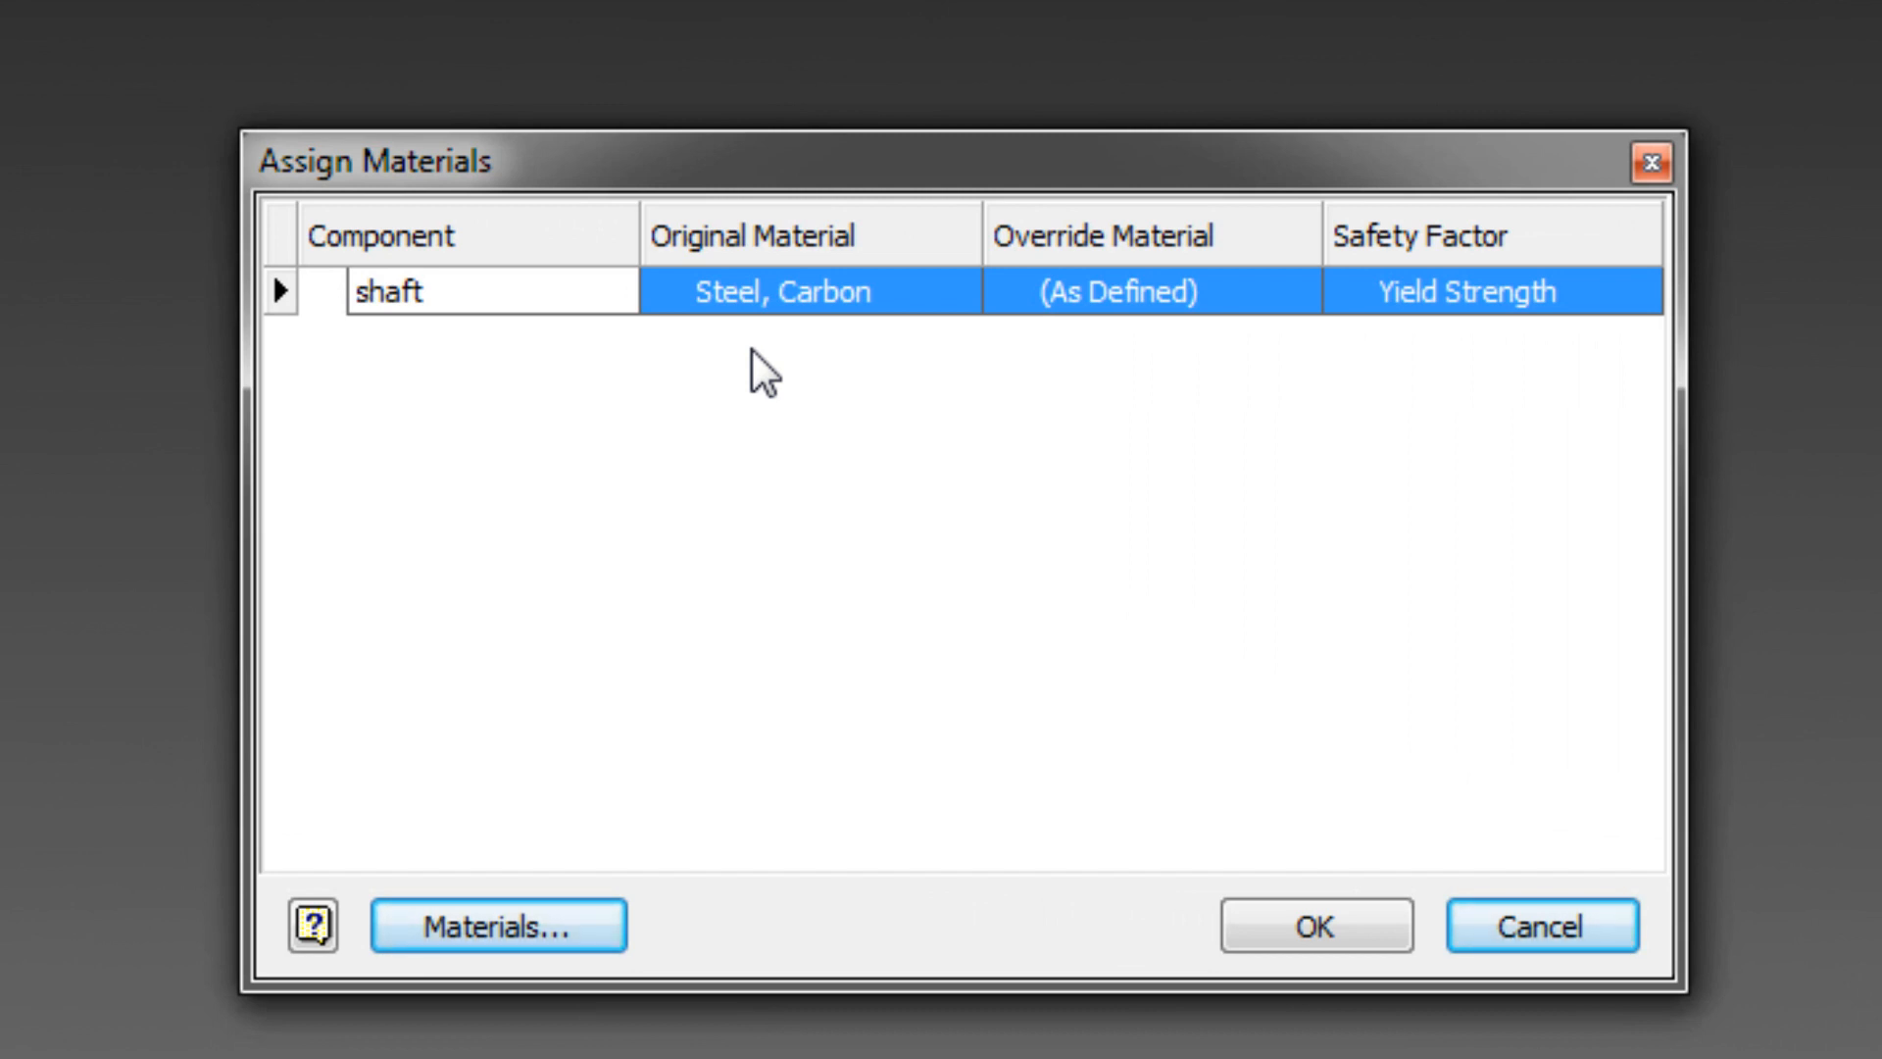
pyautogui.click(751, 349)
pyautogui.click(1185, 303)
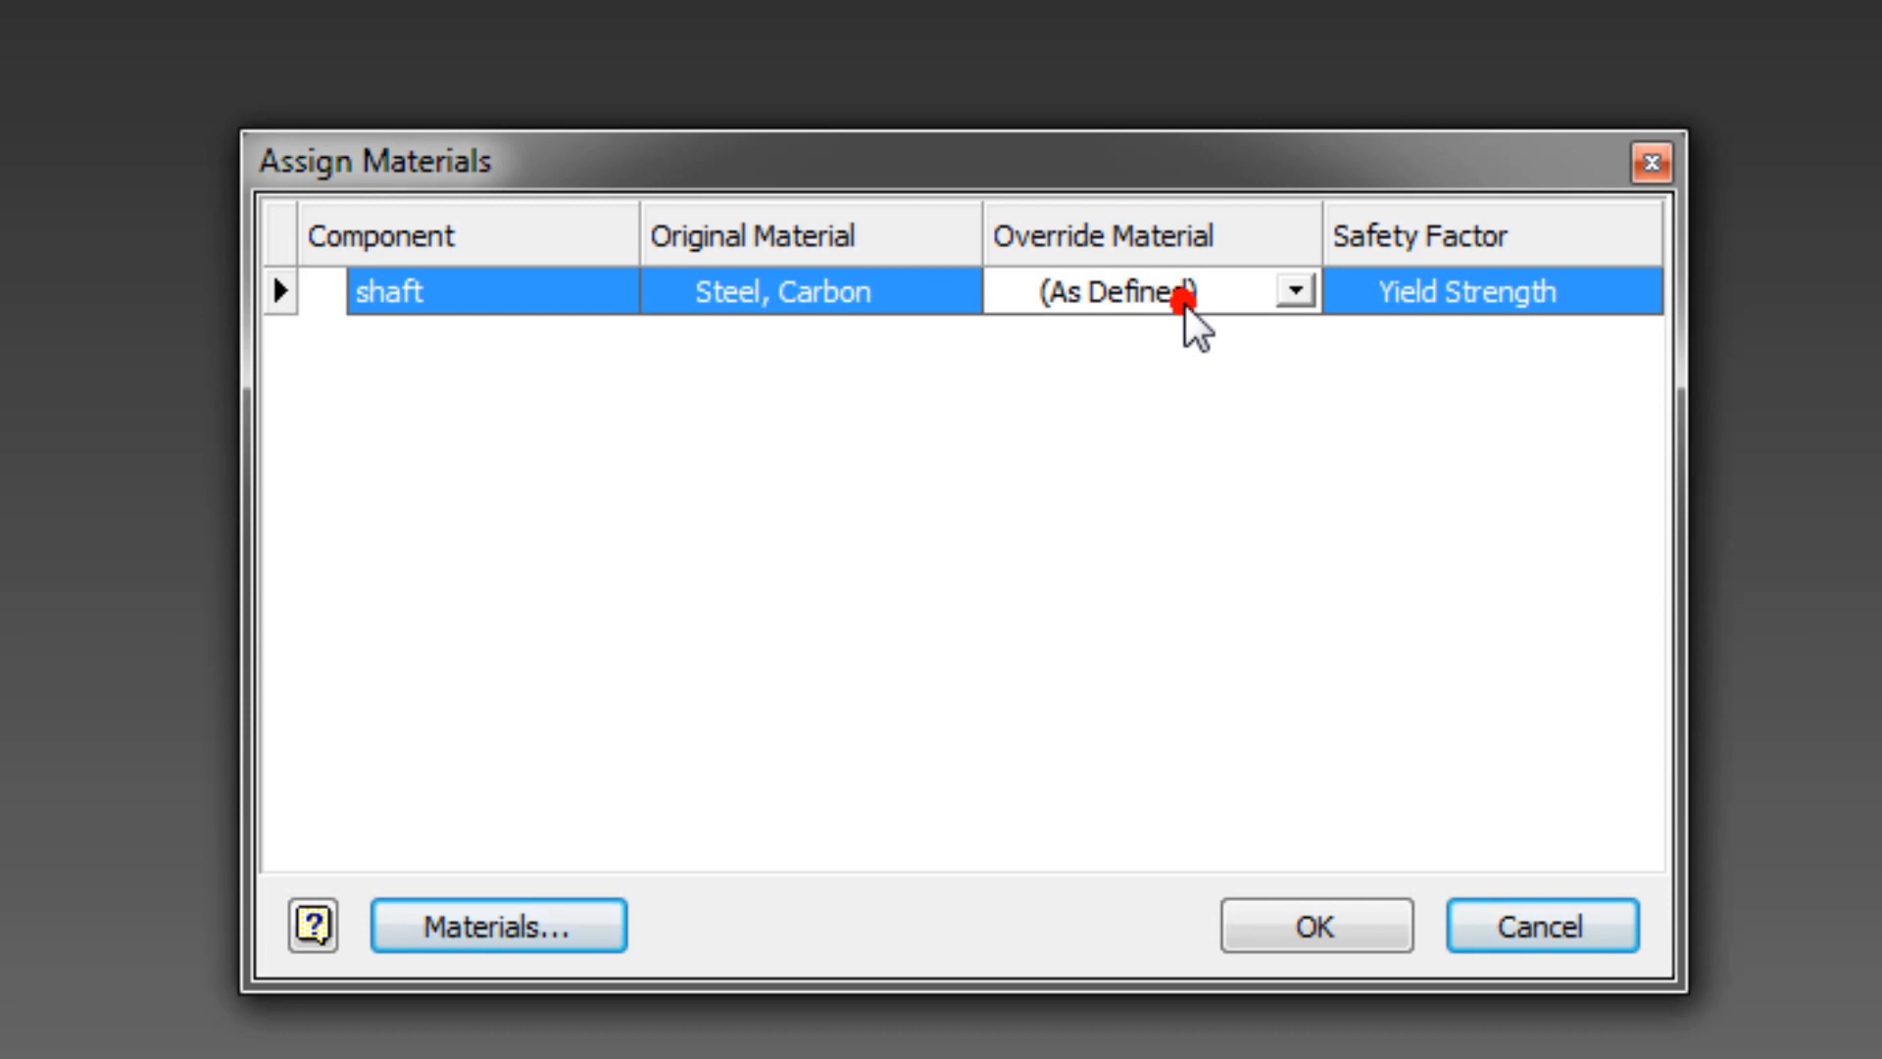
pyautogui.click(1296, 290)
pyautogui.scroll(-8, 1279, 628)
pyautogui.scroll(-1, 1278, 650)
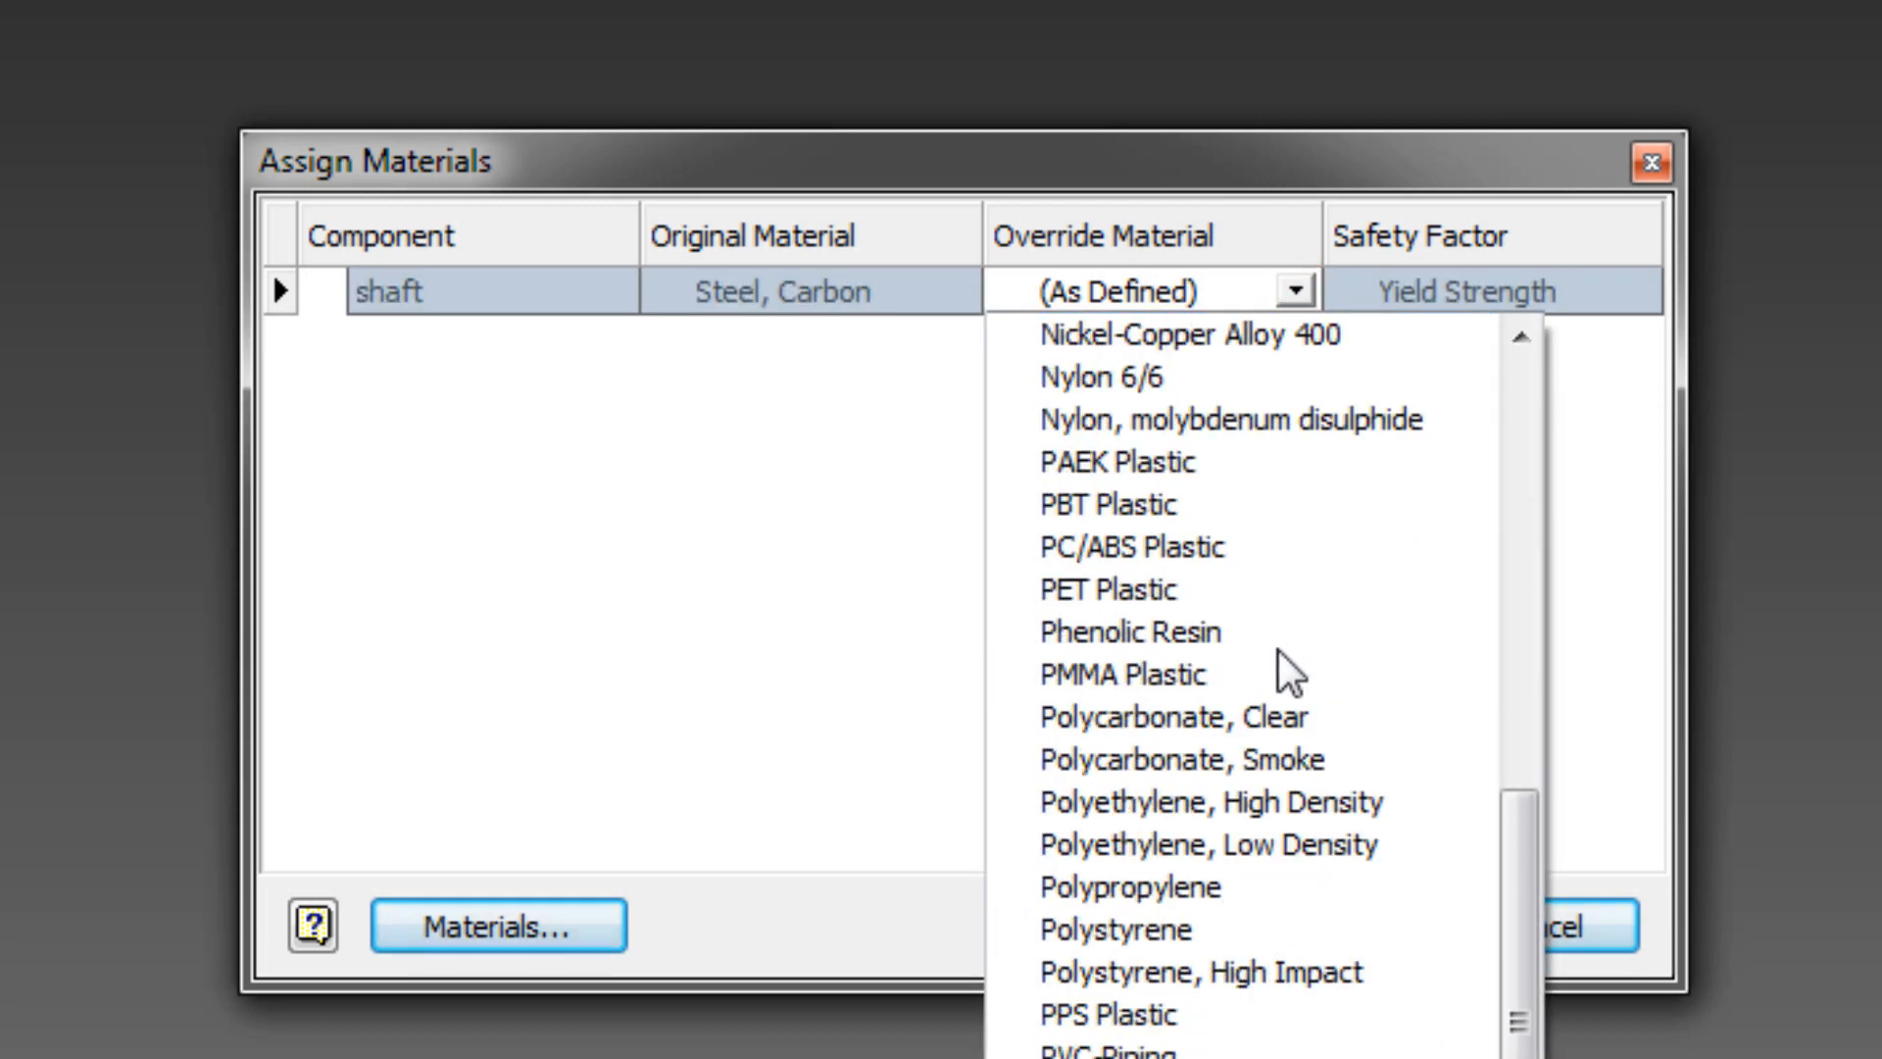
pyautogui.scroll(9, 1278, 650)
pyautogui.click(617, 499)
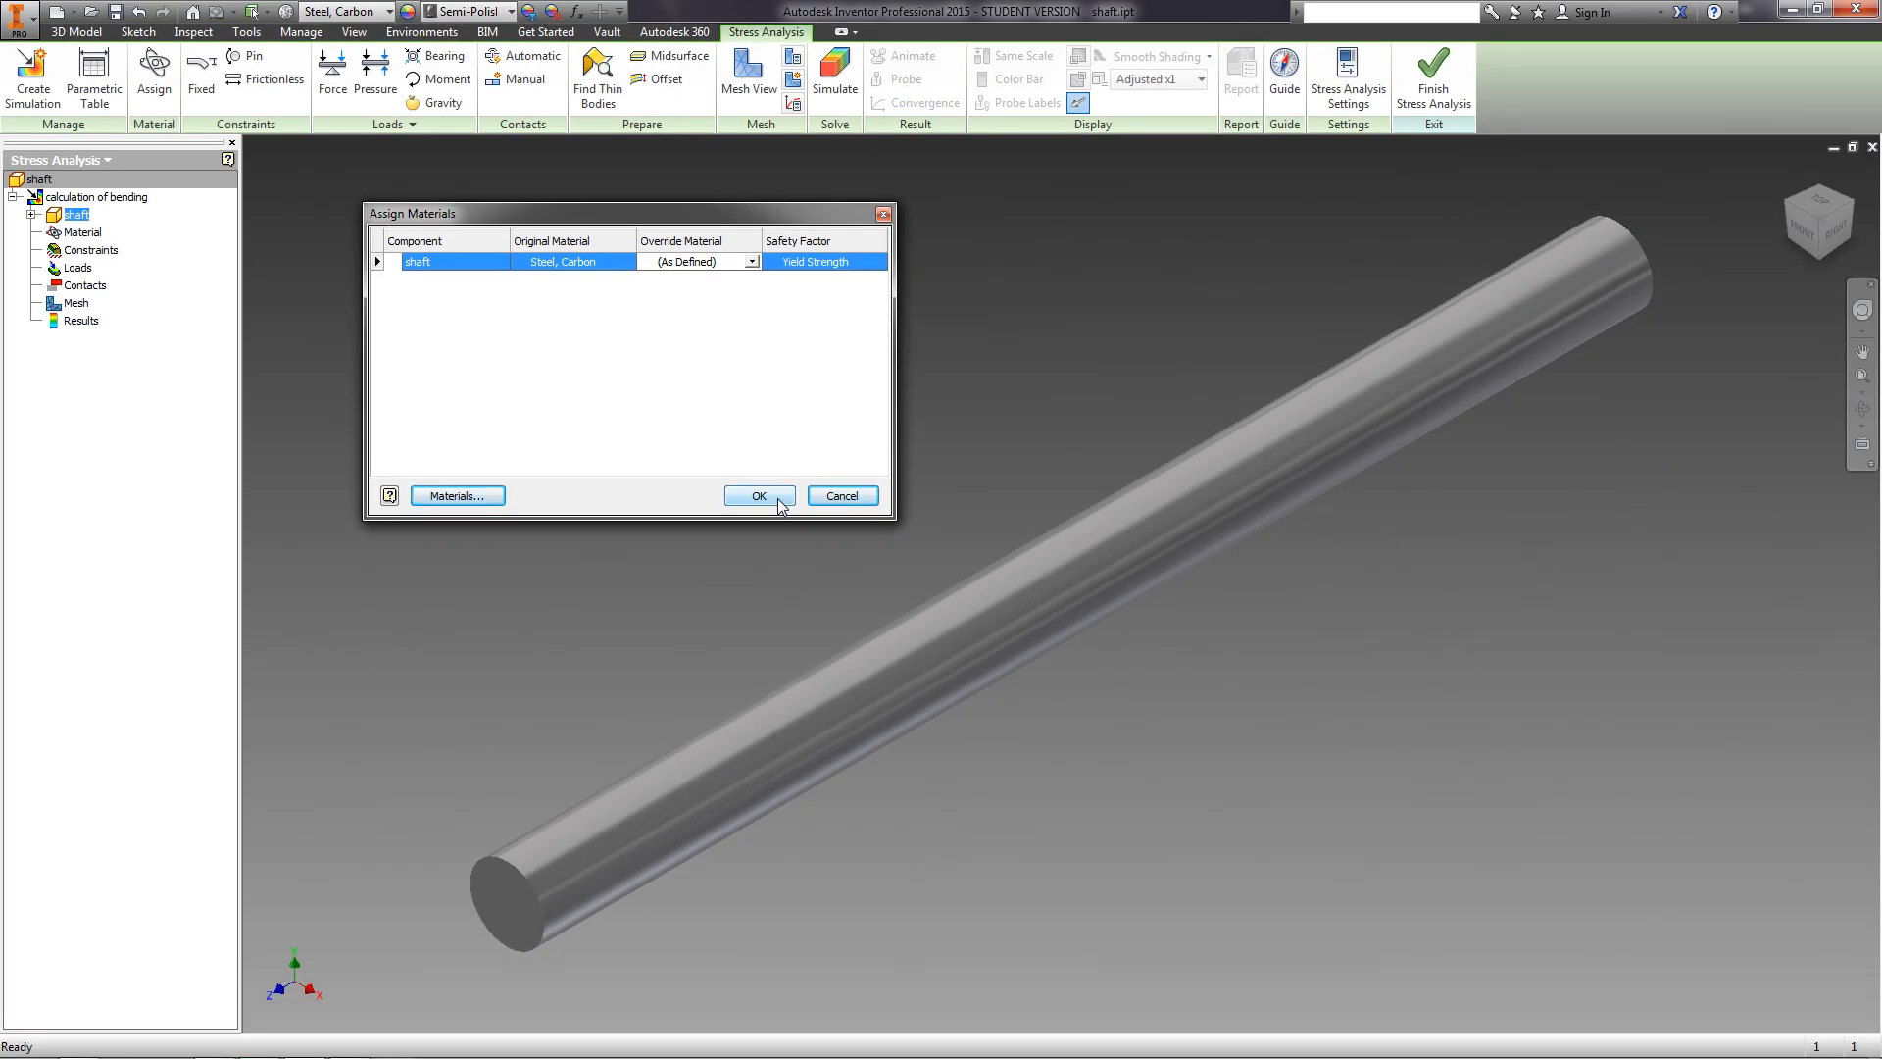
pyautogui.click(761, 496)
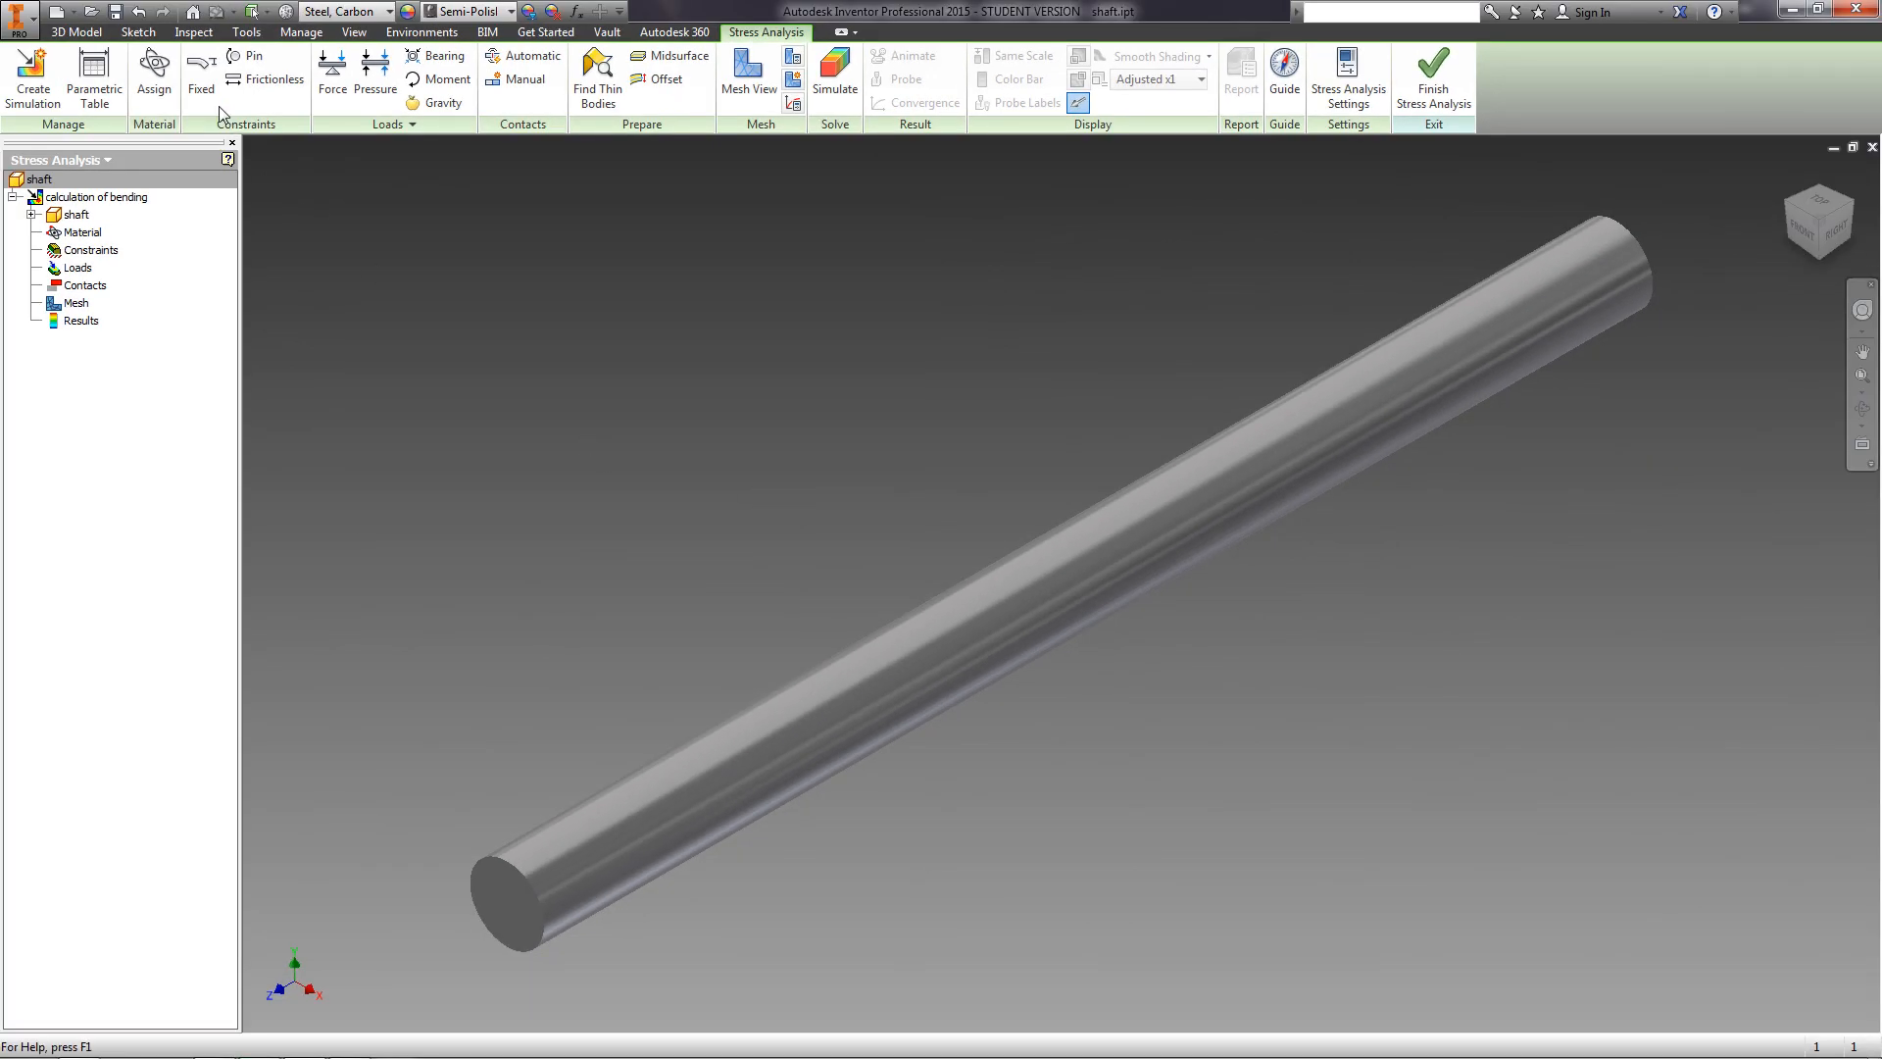
# Apply a fixed constraint to both circular end faces of the shaft.
pyautogui.click(203, 80)
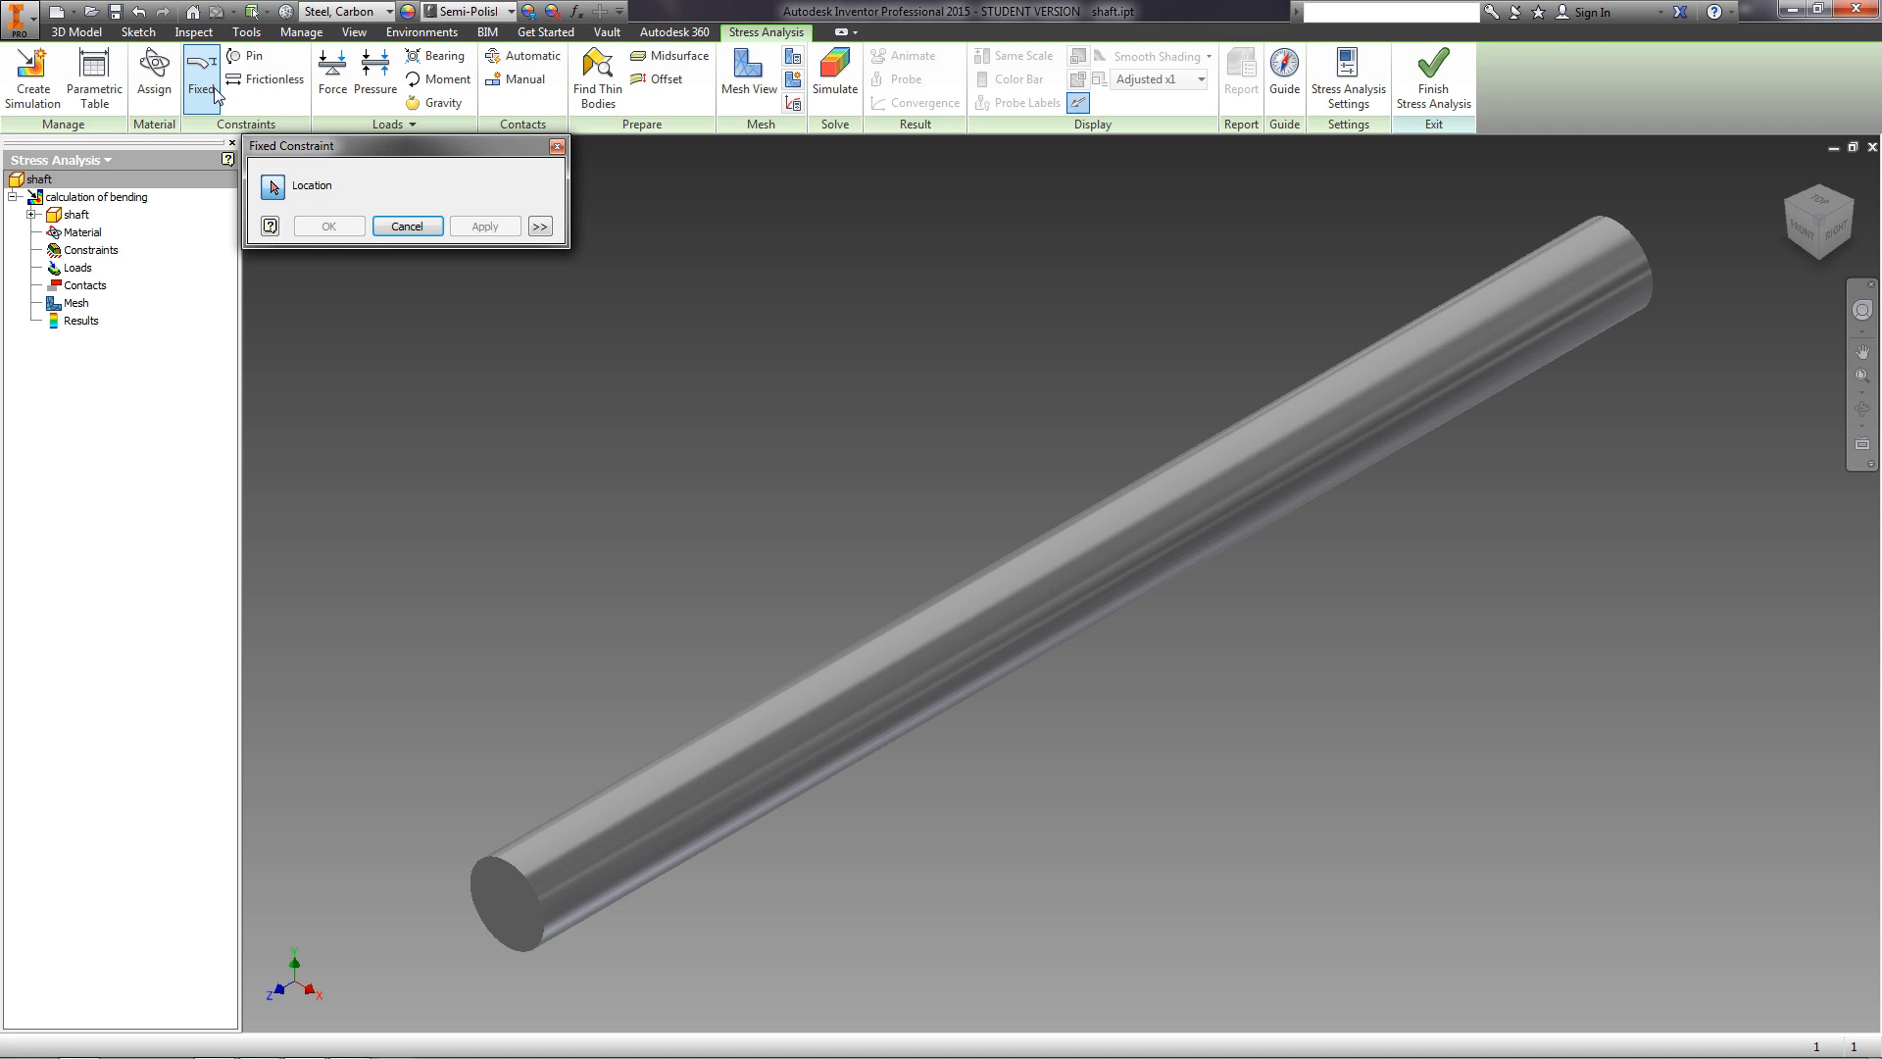
pyautogui.click(274, 189)
pyautogui.click(484, 898)
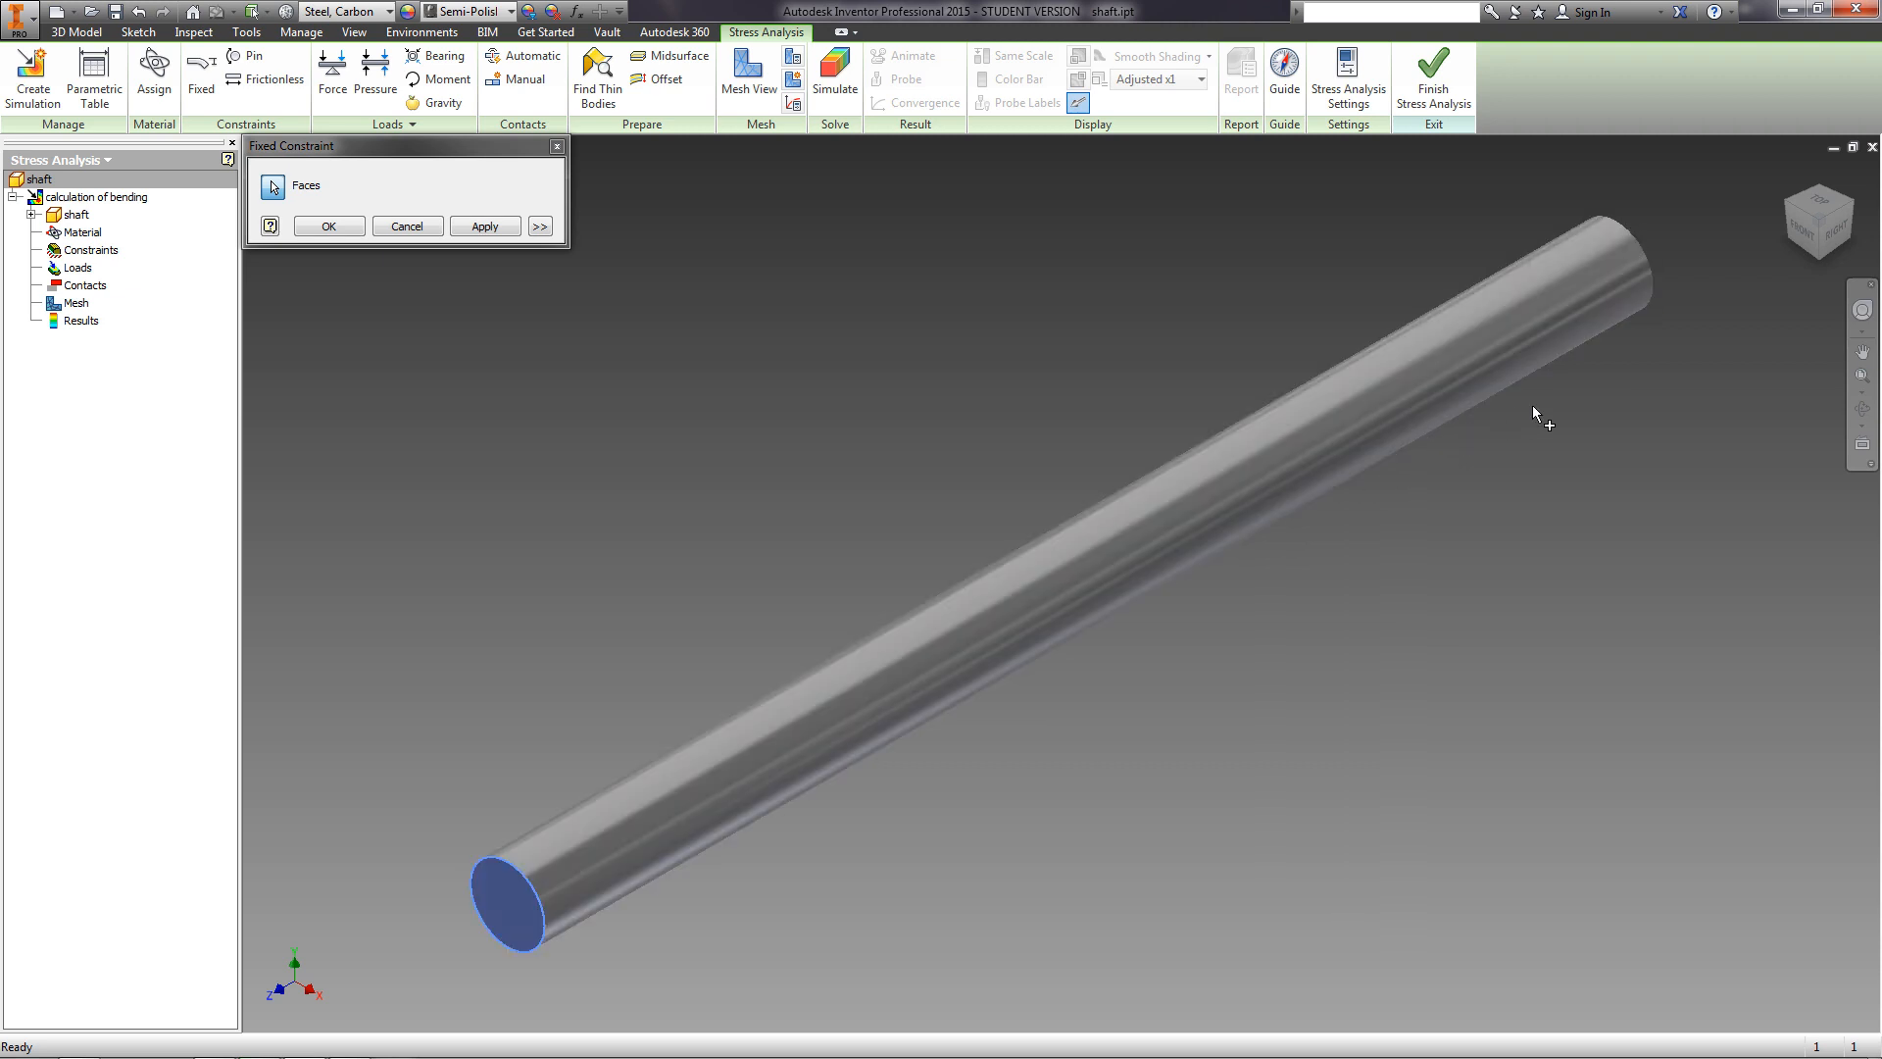
pyautogui.keyDown('shift'); pyautogui.moveTo(1533, 404); pyautogui.dragTo(1353, 483, button='middle'); pyautogui.keyUp('shift')
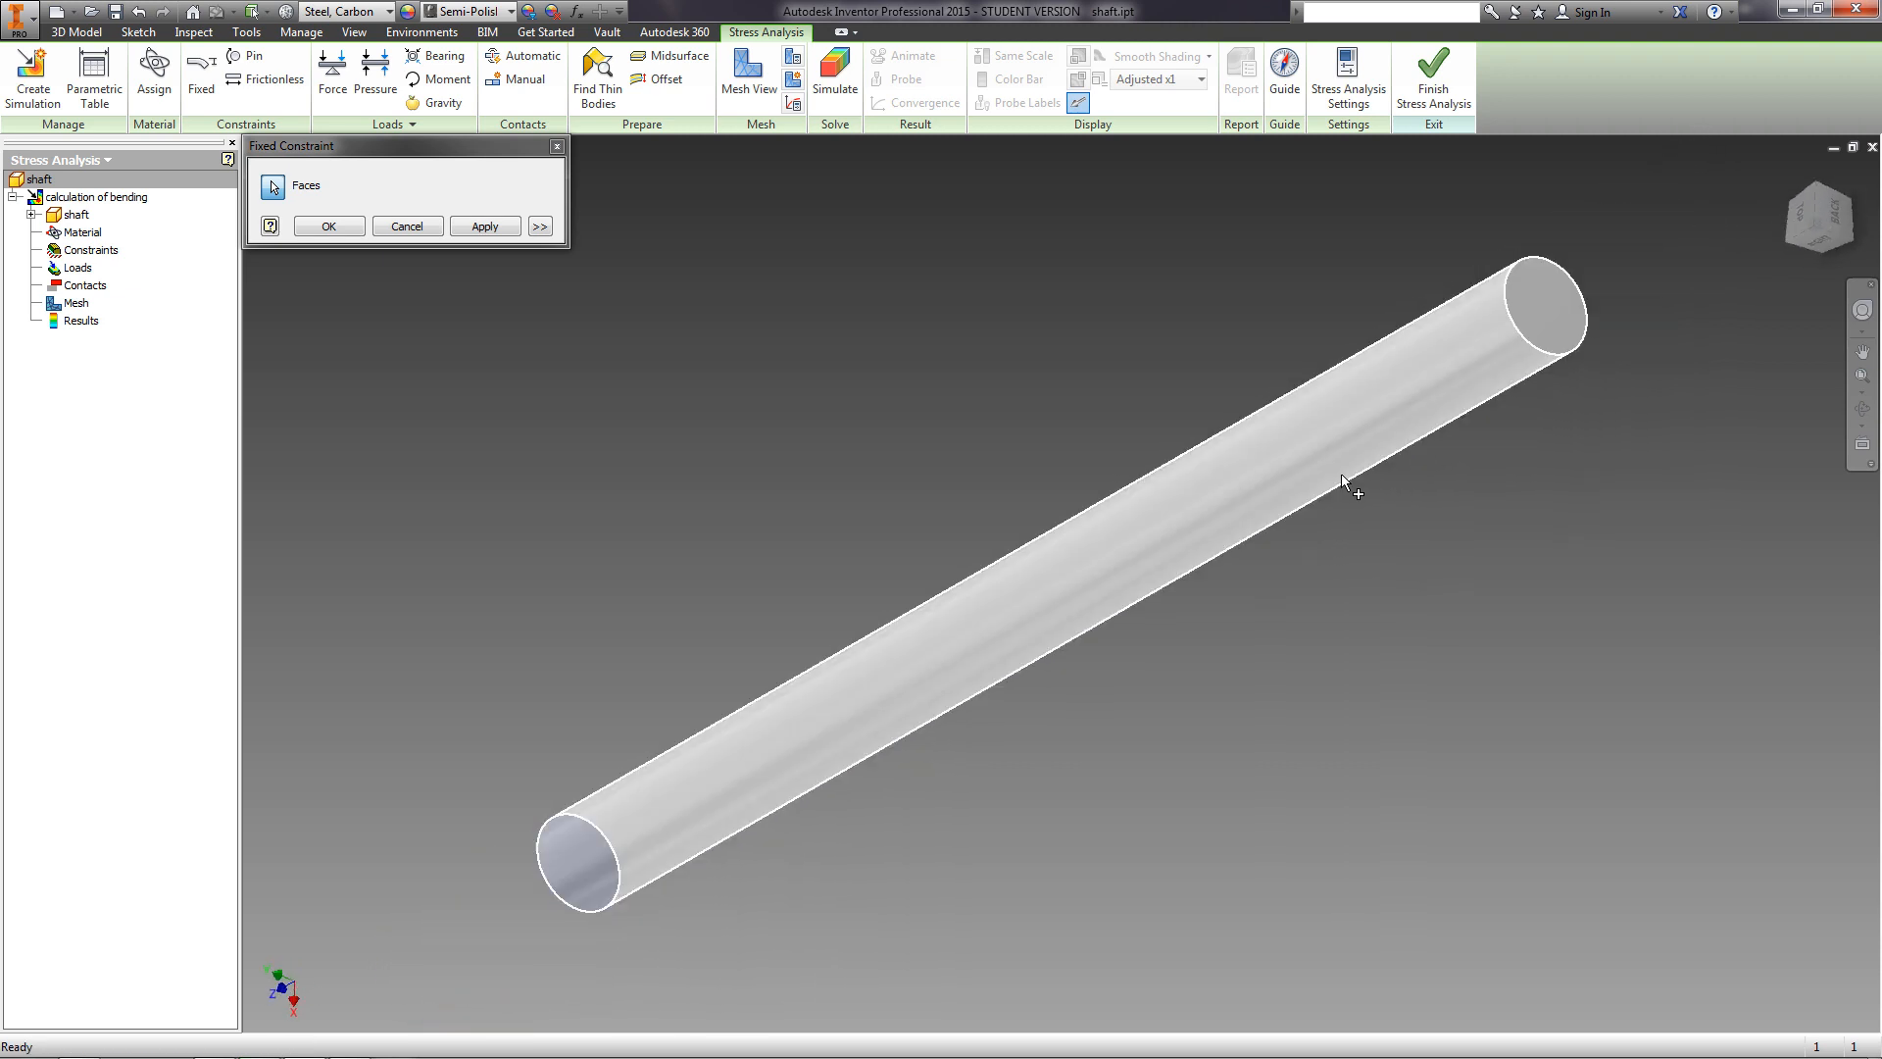
pyautogui.click(1549, 298)
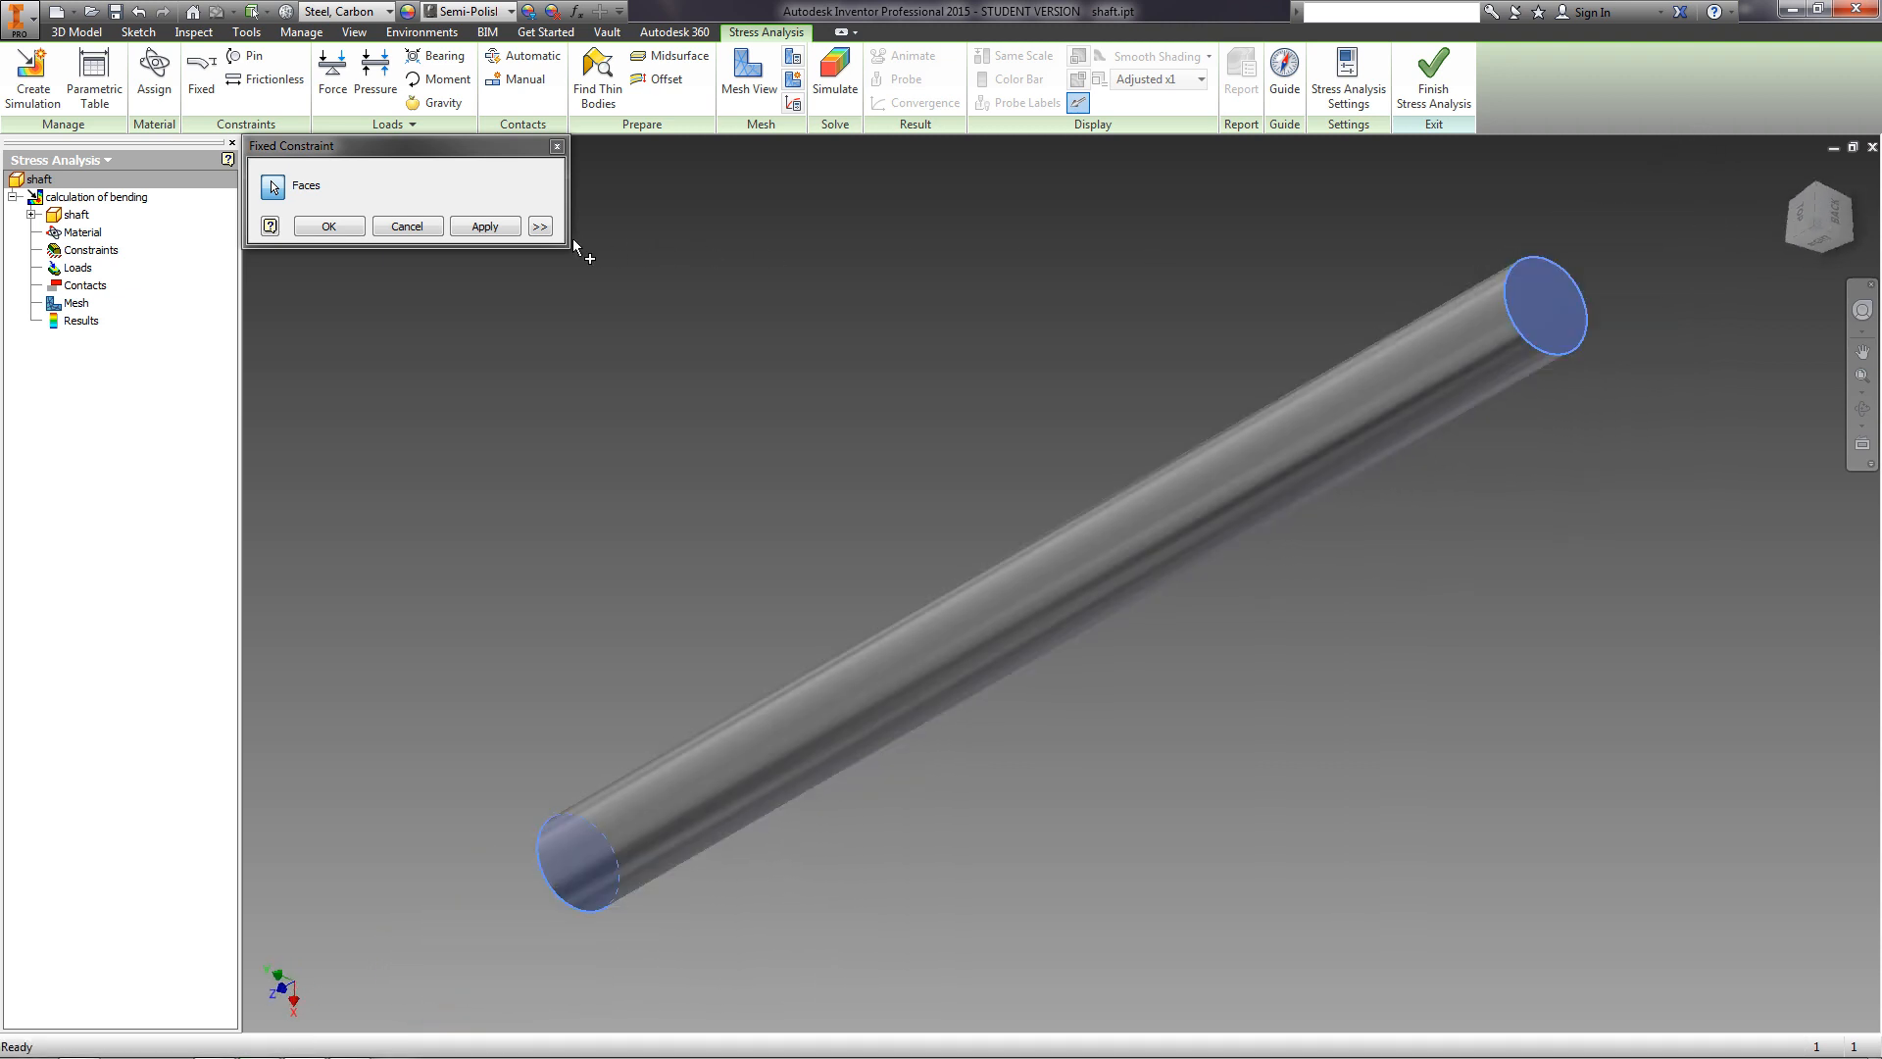
pyautogui.click(486, 227)
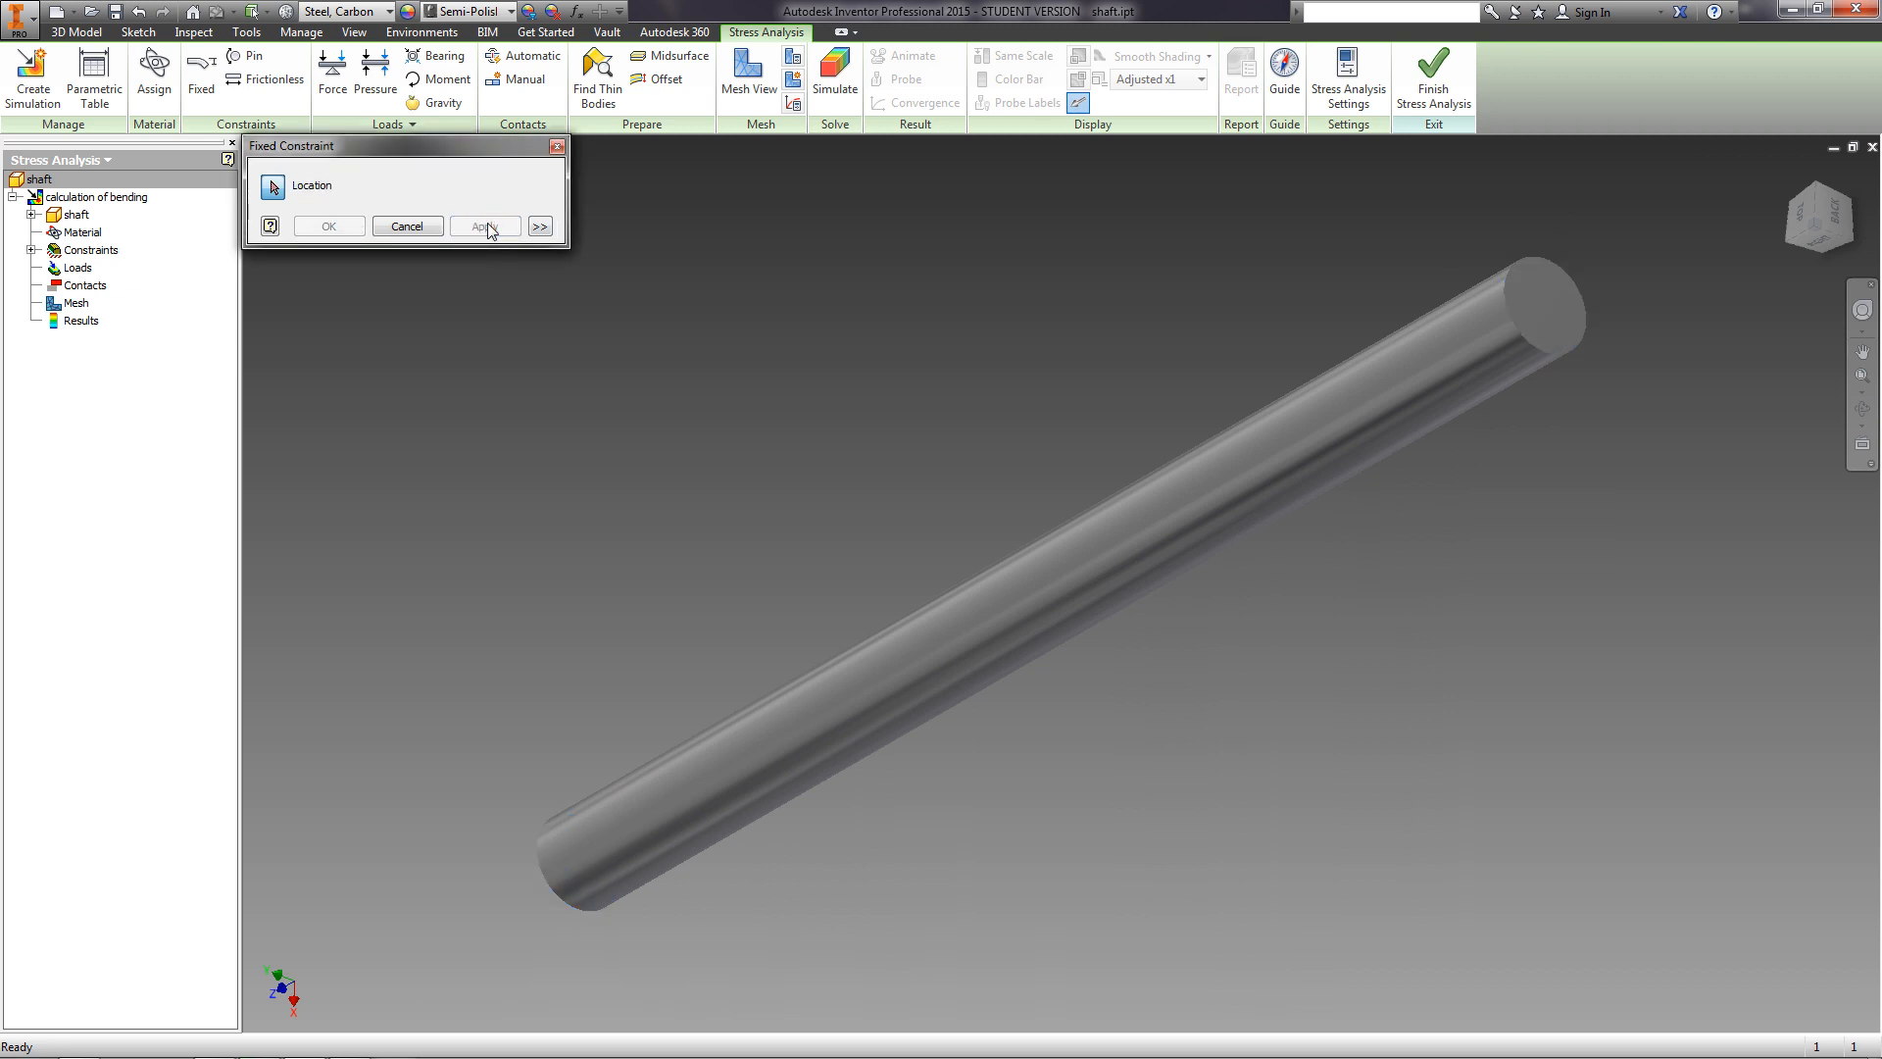
pyautogui.click(557, 148)
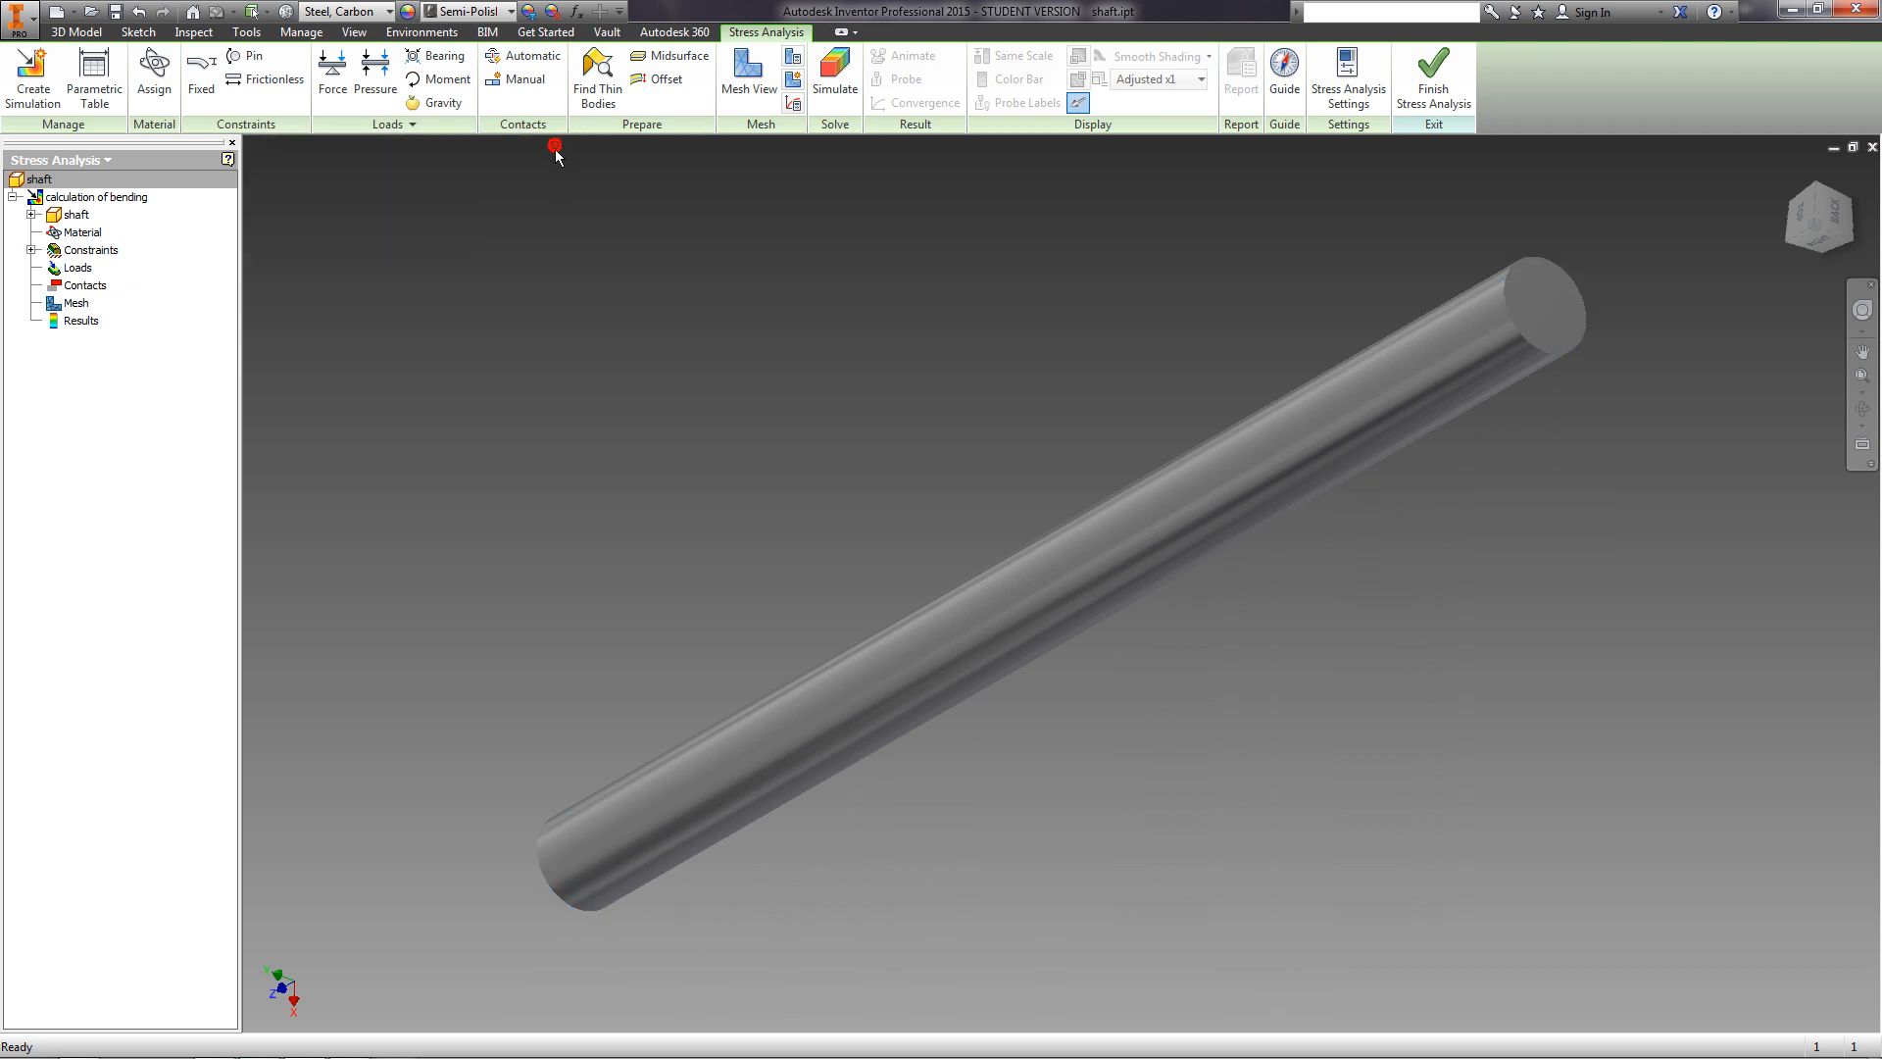
# Apply a force load to the shaft's cylindrical face using vector components, with Fy set to -1000 lbforce.
pyautogui.click(340, 60)
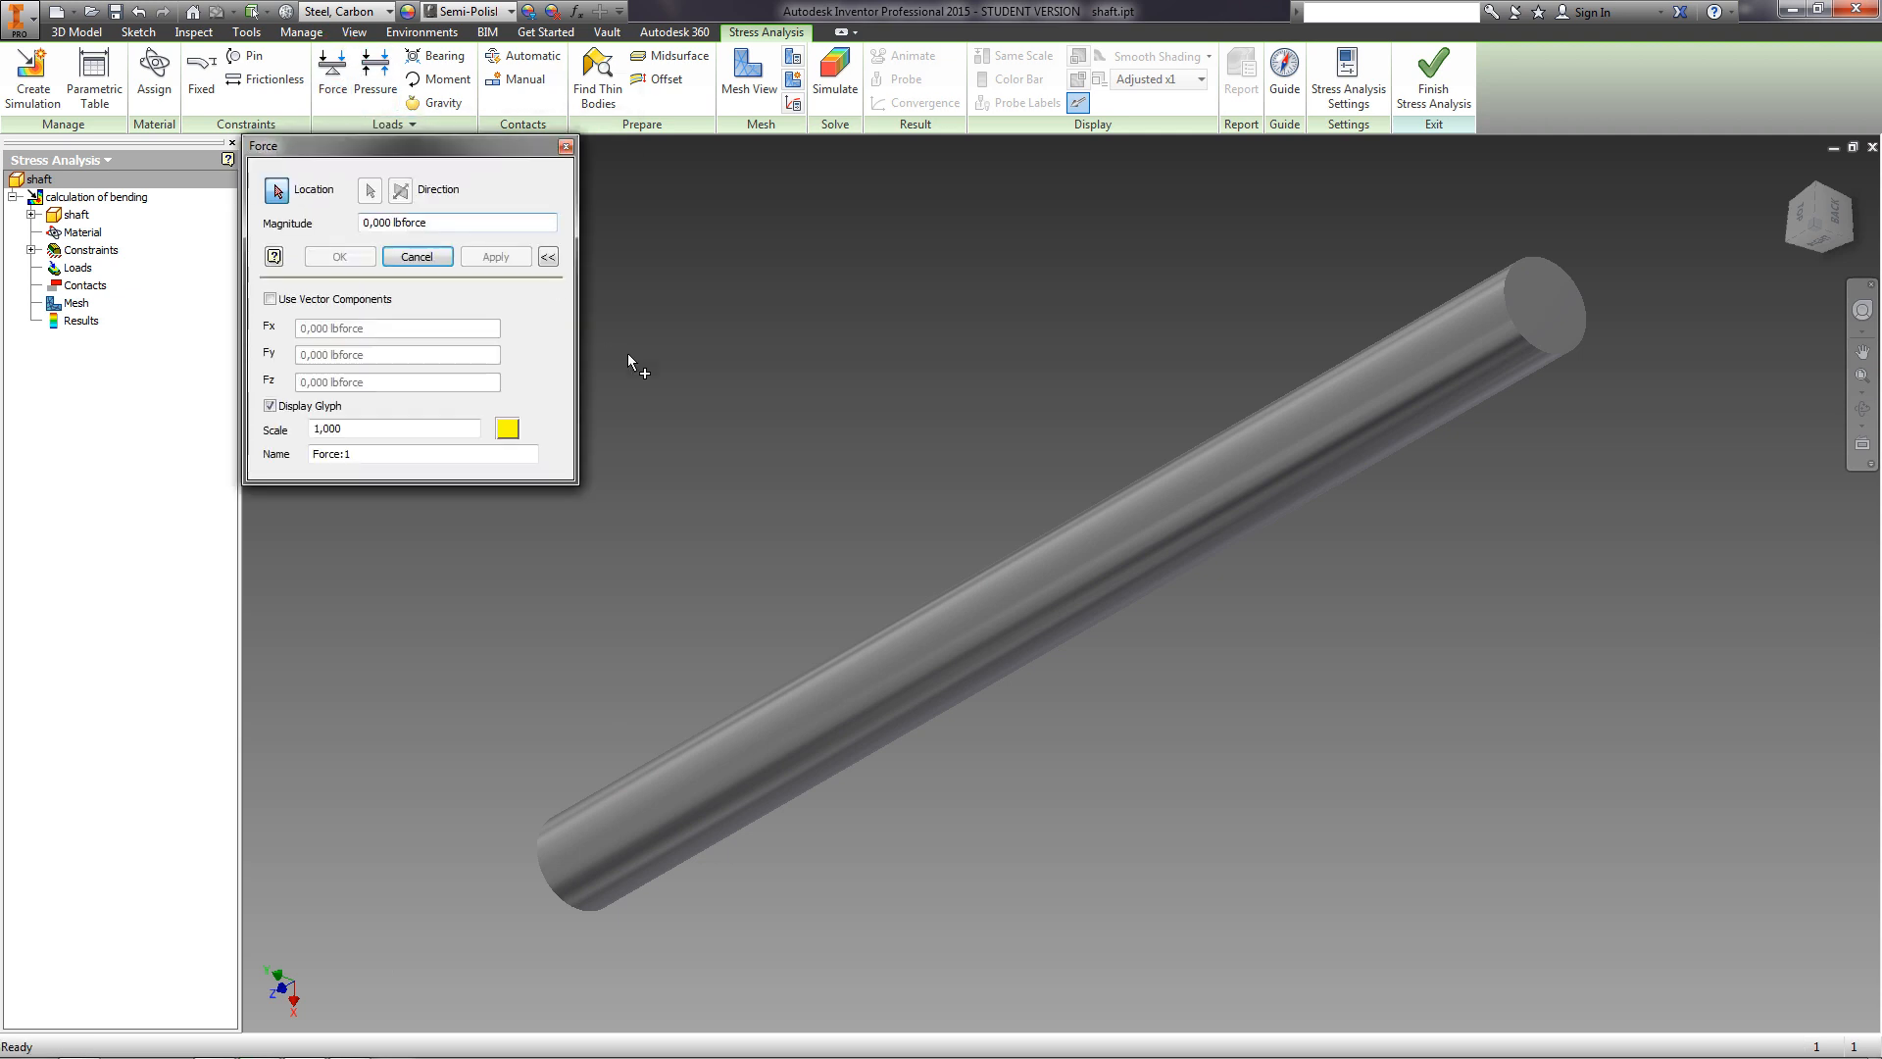
pyautogui.click(548, 256)
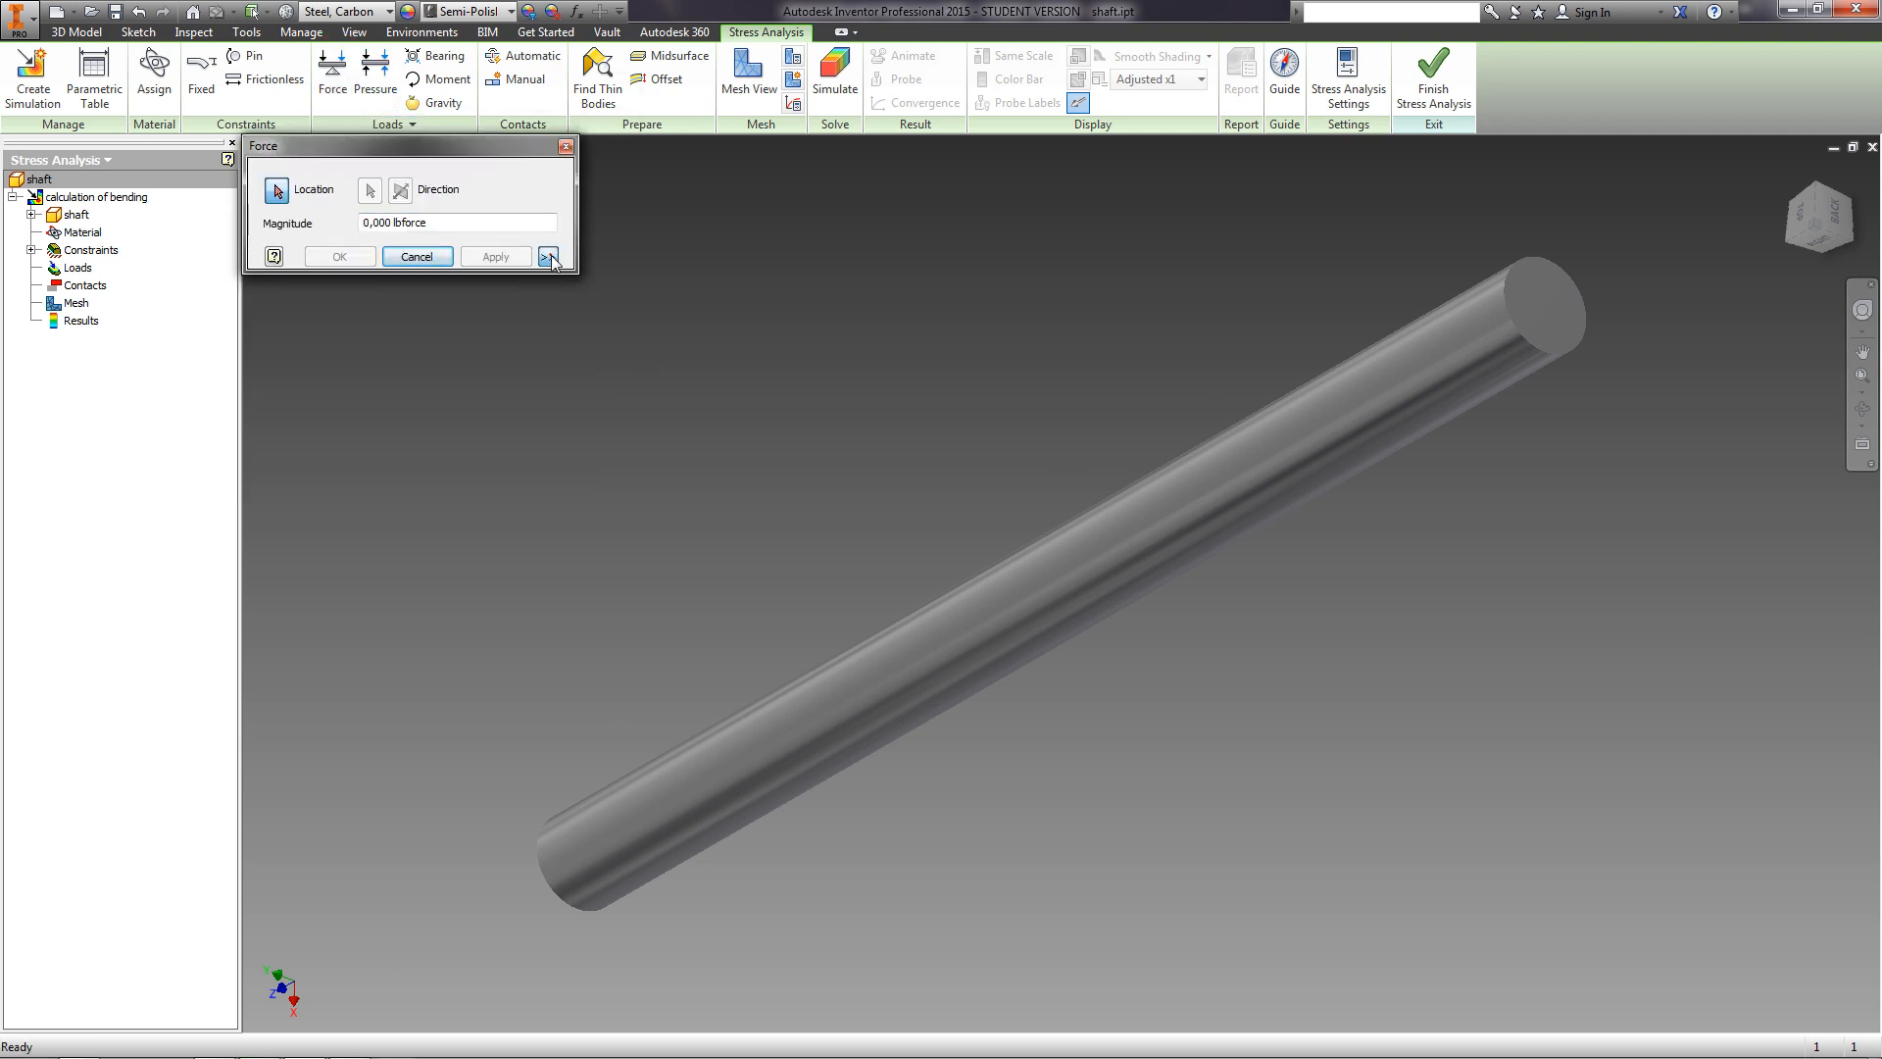
pyautogui.click(548, 257)
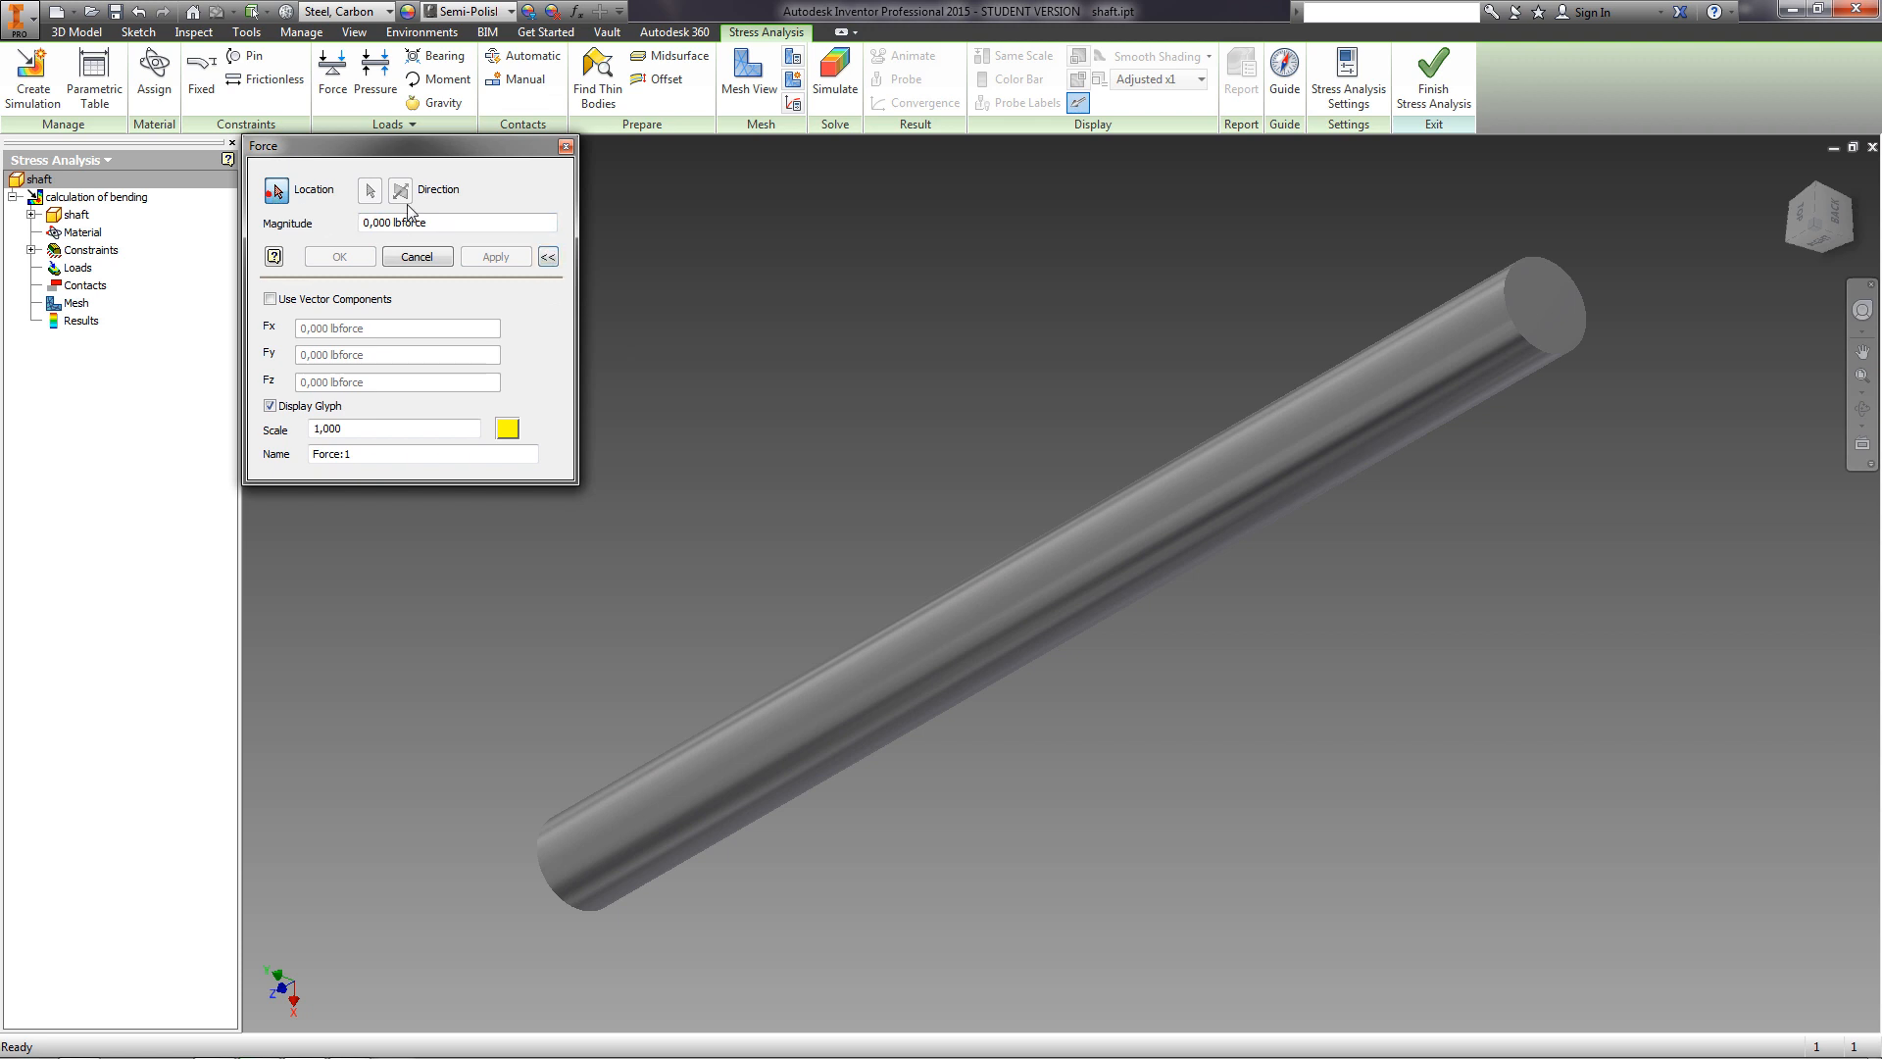
pyautogui.click(997, 604)
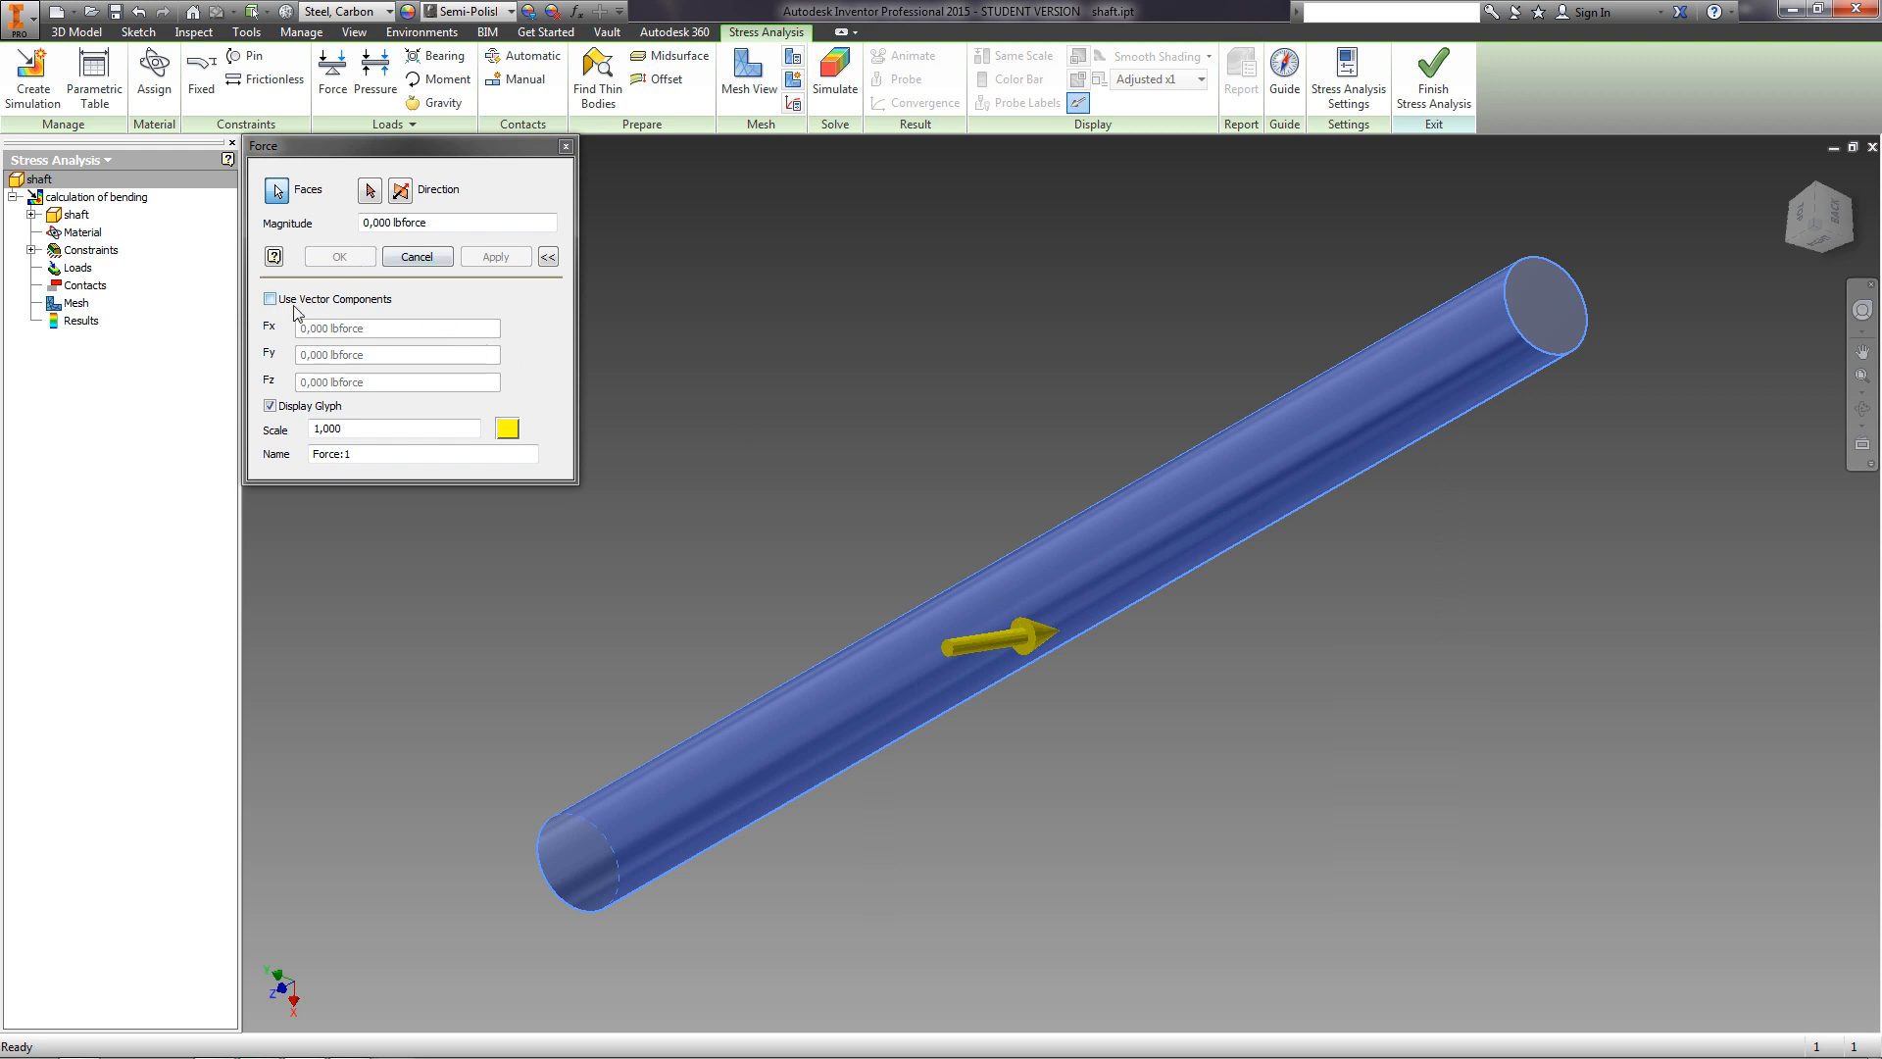
pyautogui.click(271, 300)
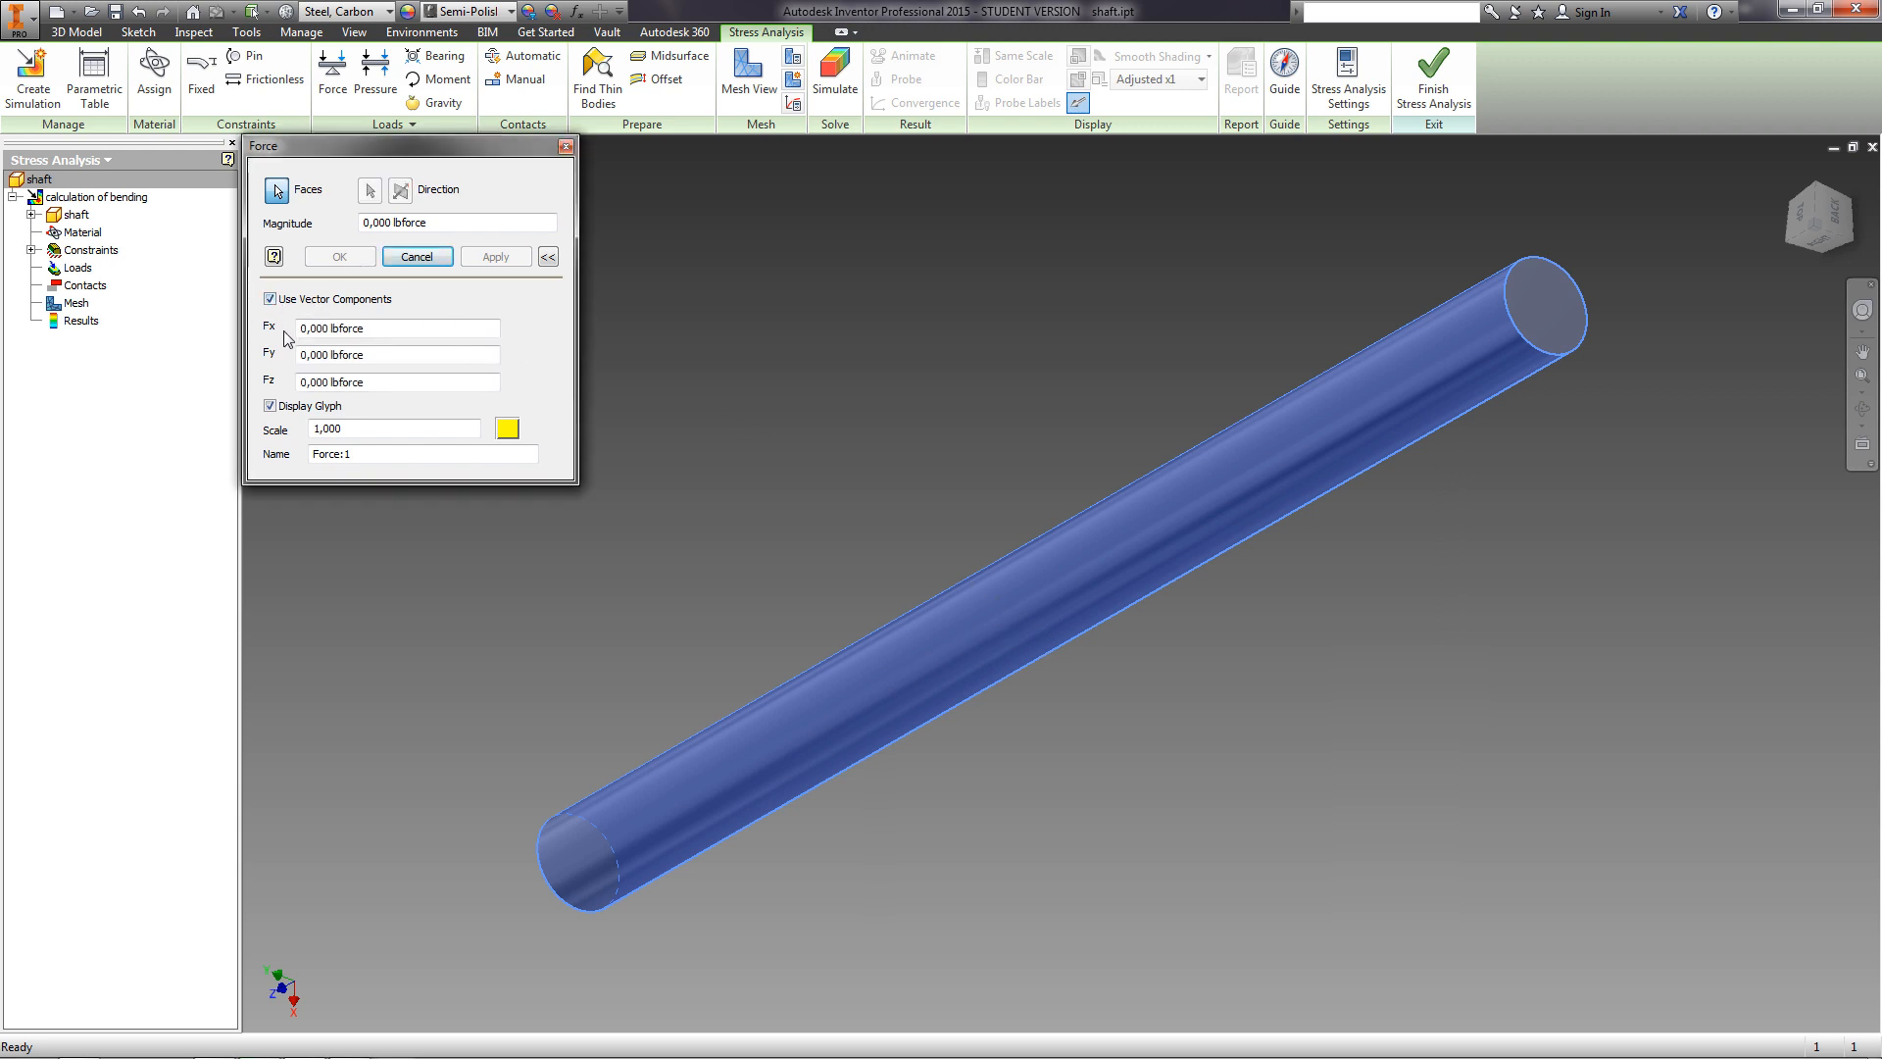
pyautogui.click(327, 354)
pyautogui.write('1000')
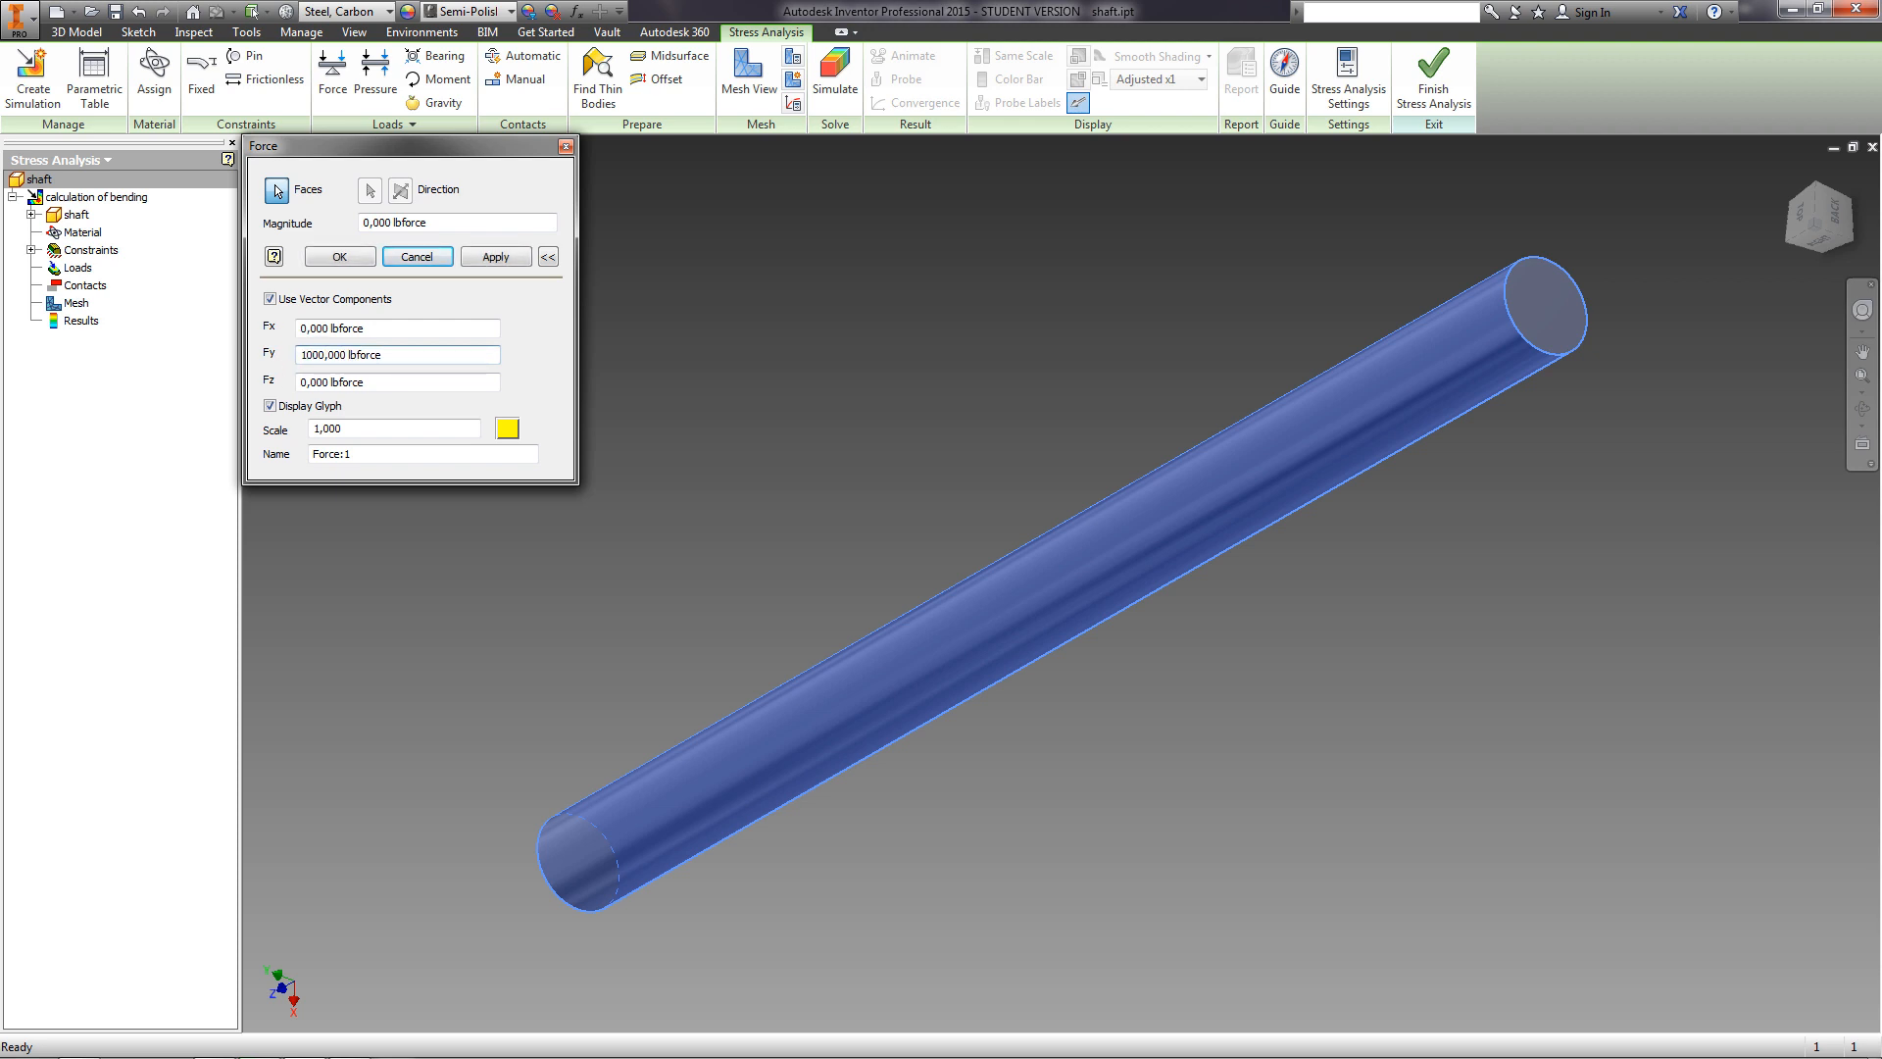
pyautogui.click(421, 326)
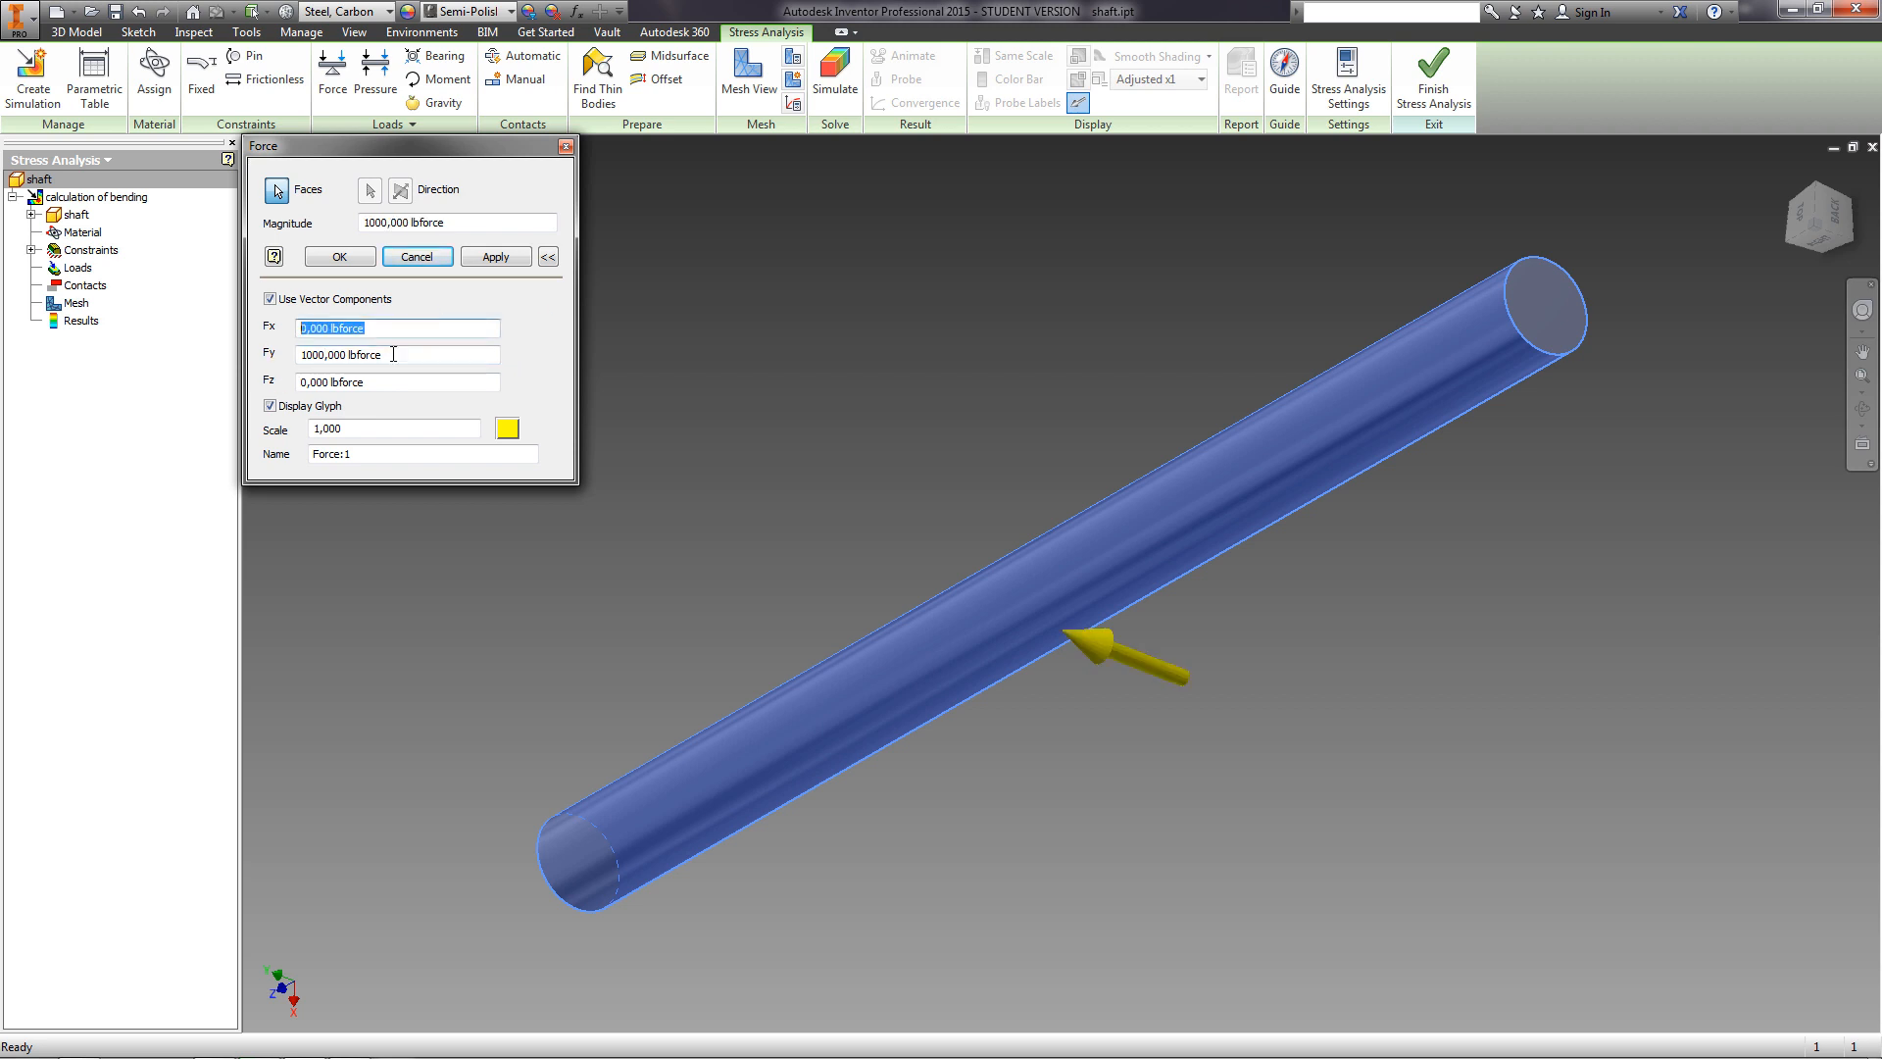
pyautogui.click(302, 353)
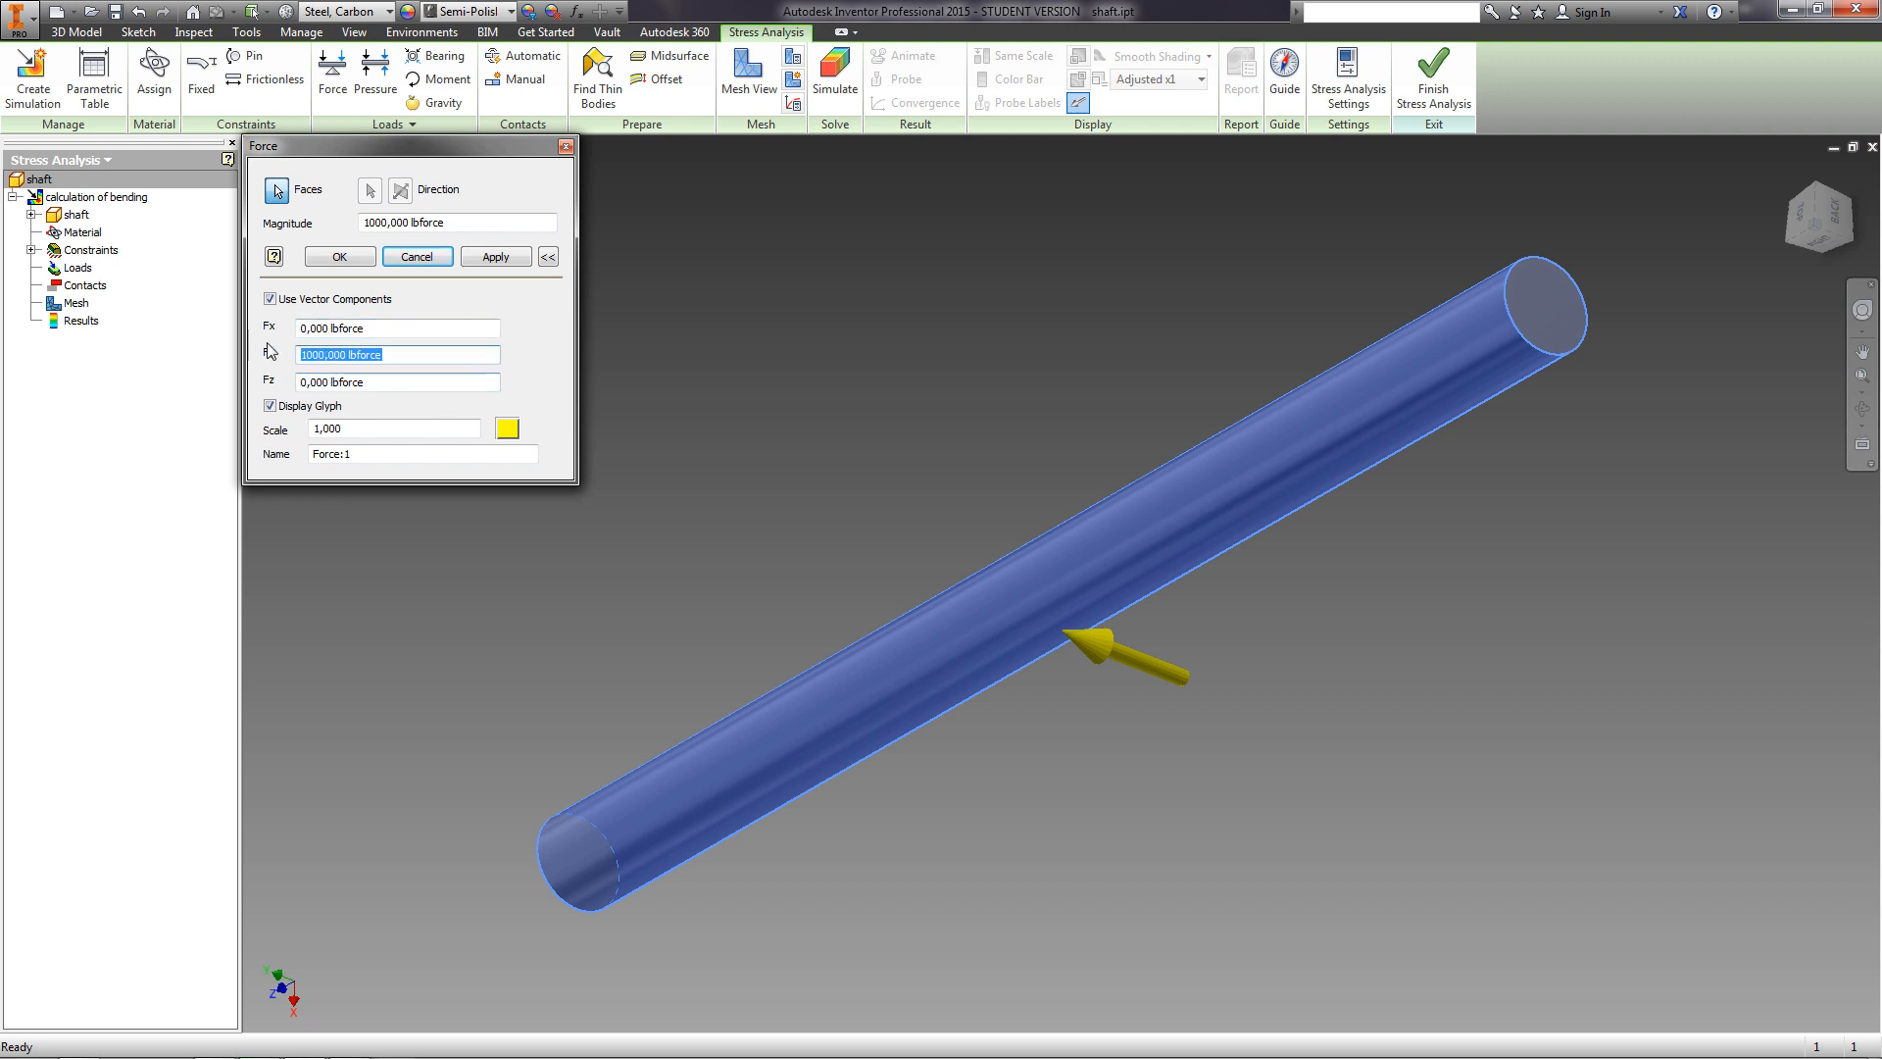
pyautogui.write('-')
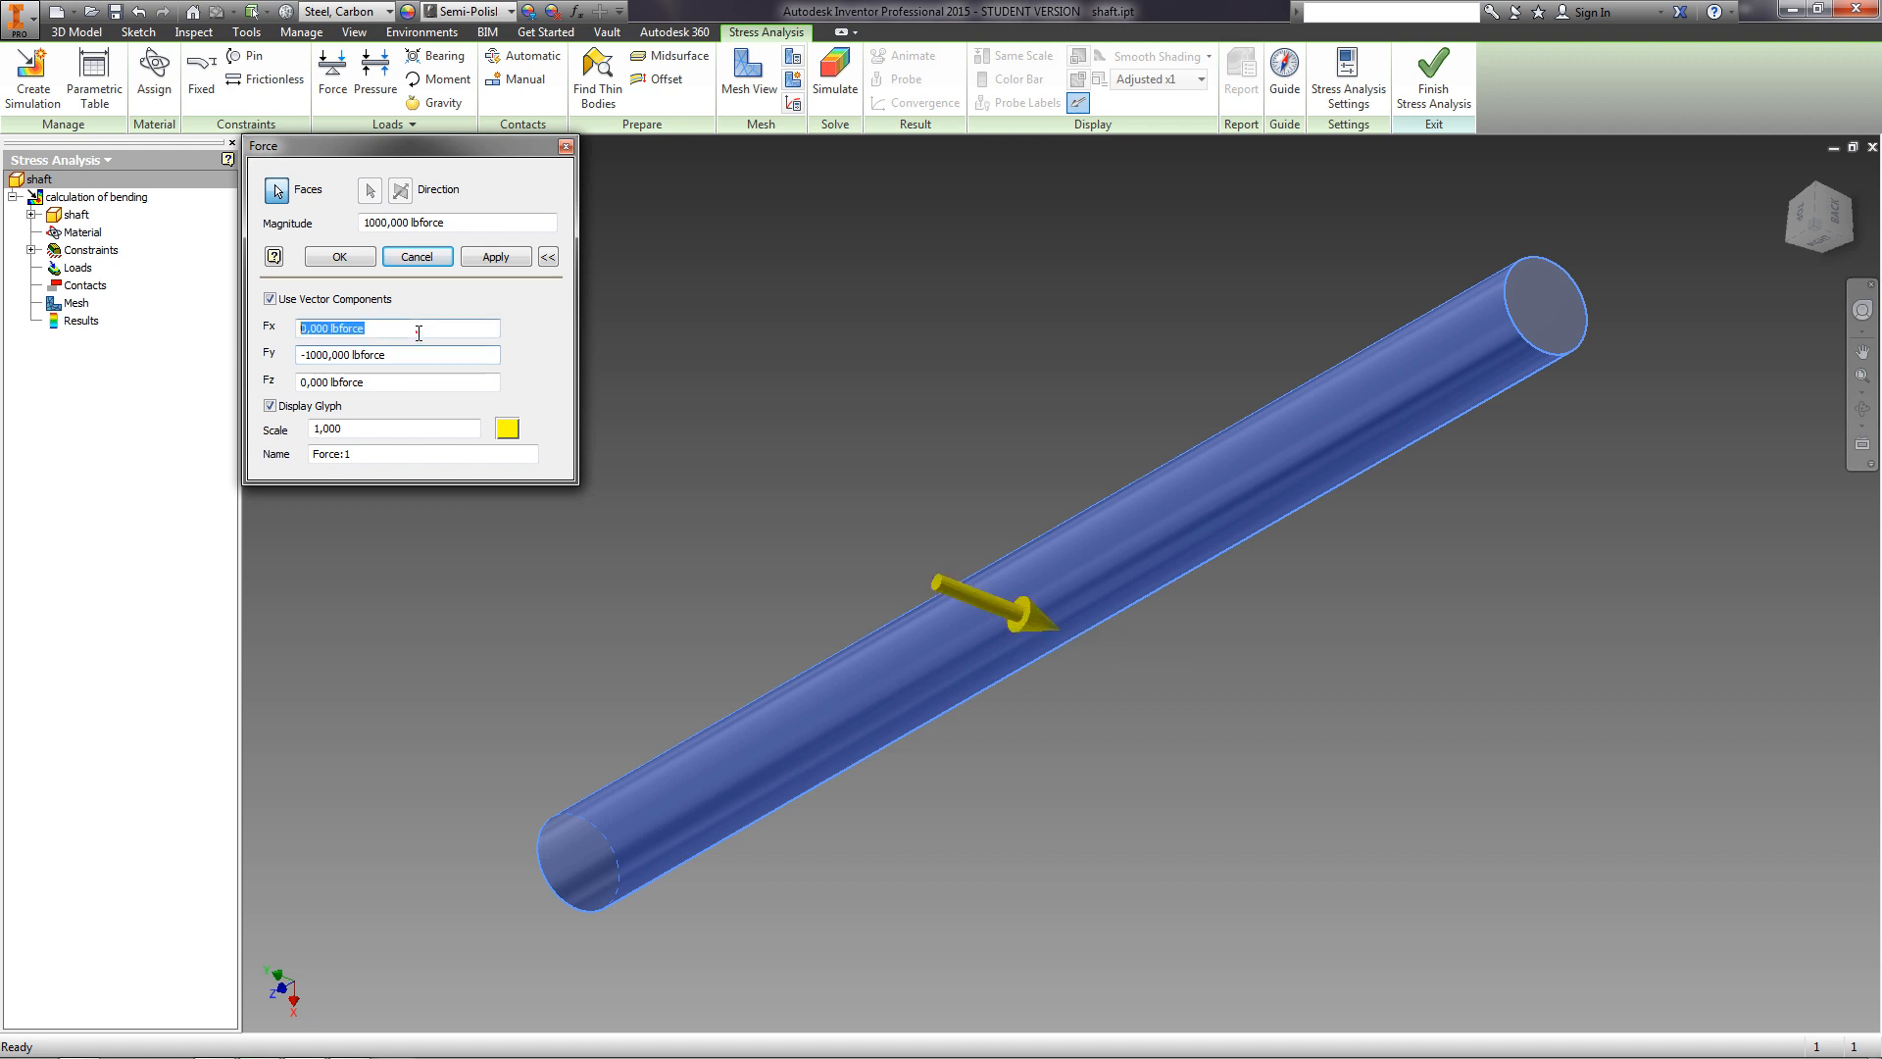
pyautogui.click(496, 257)
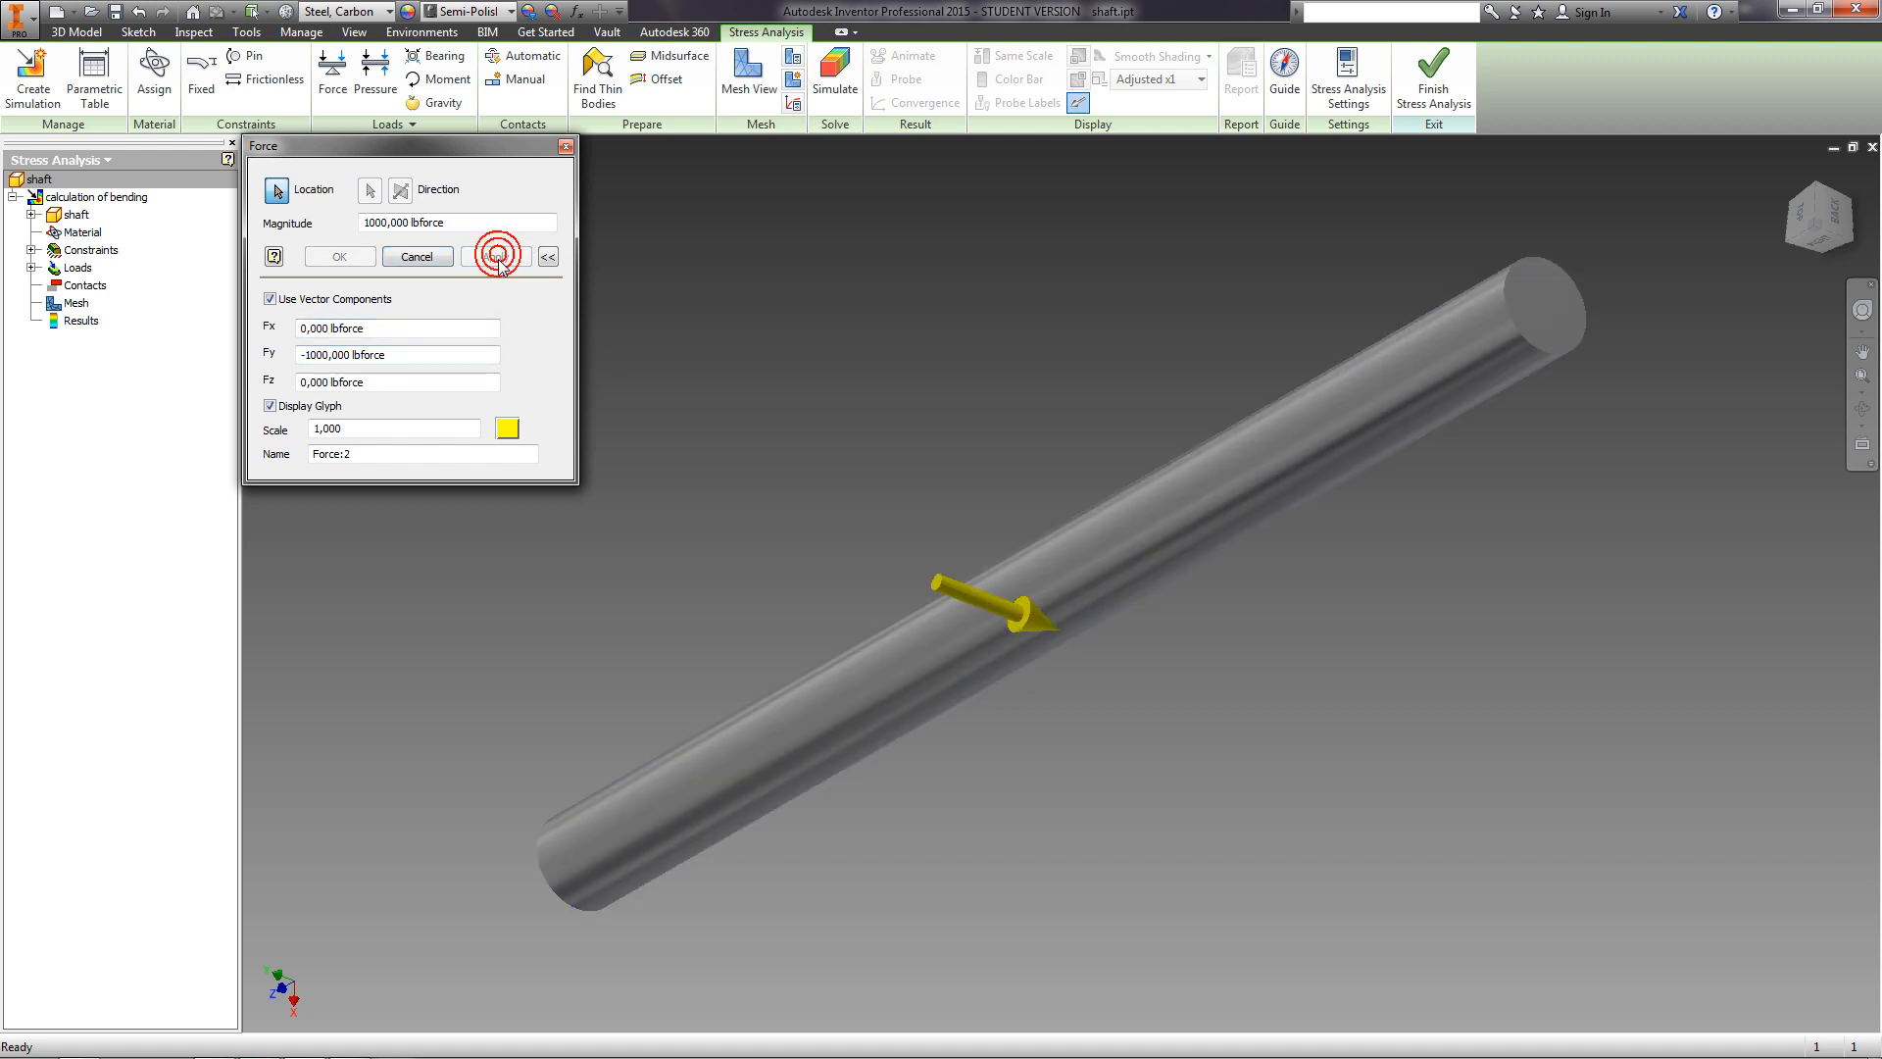
pyautogui.click(565, 148)
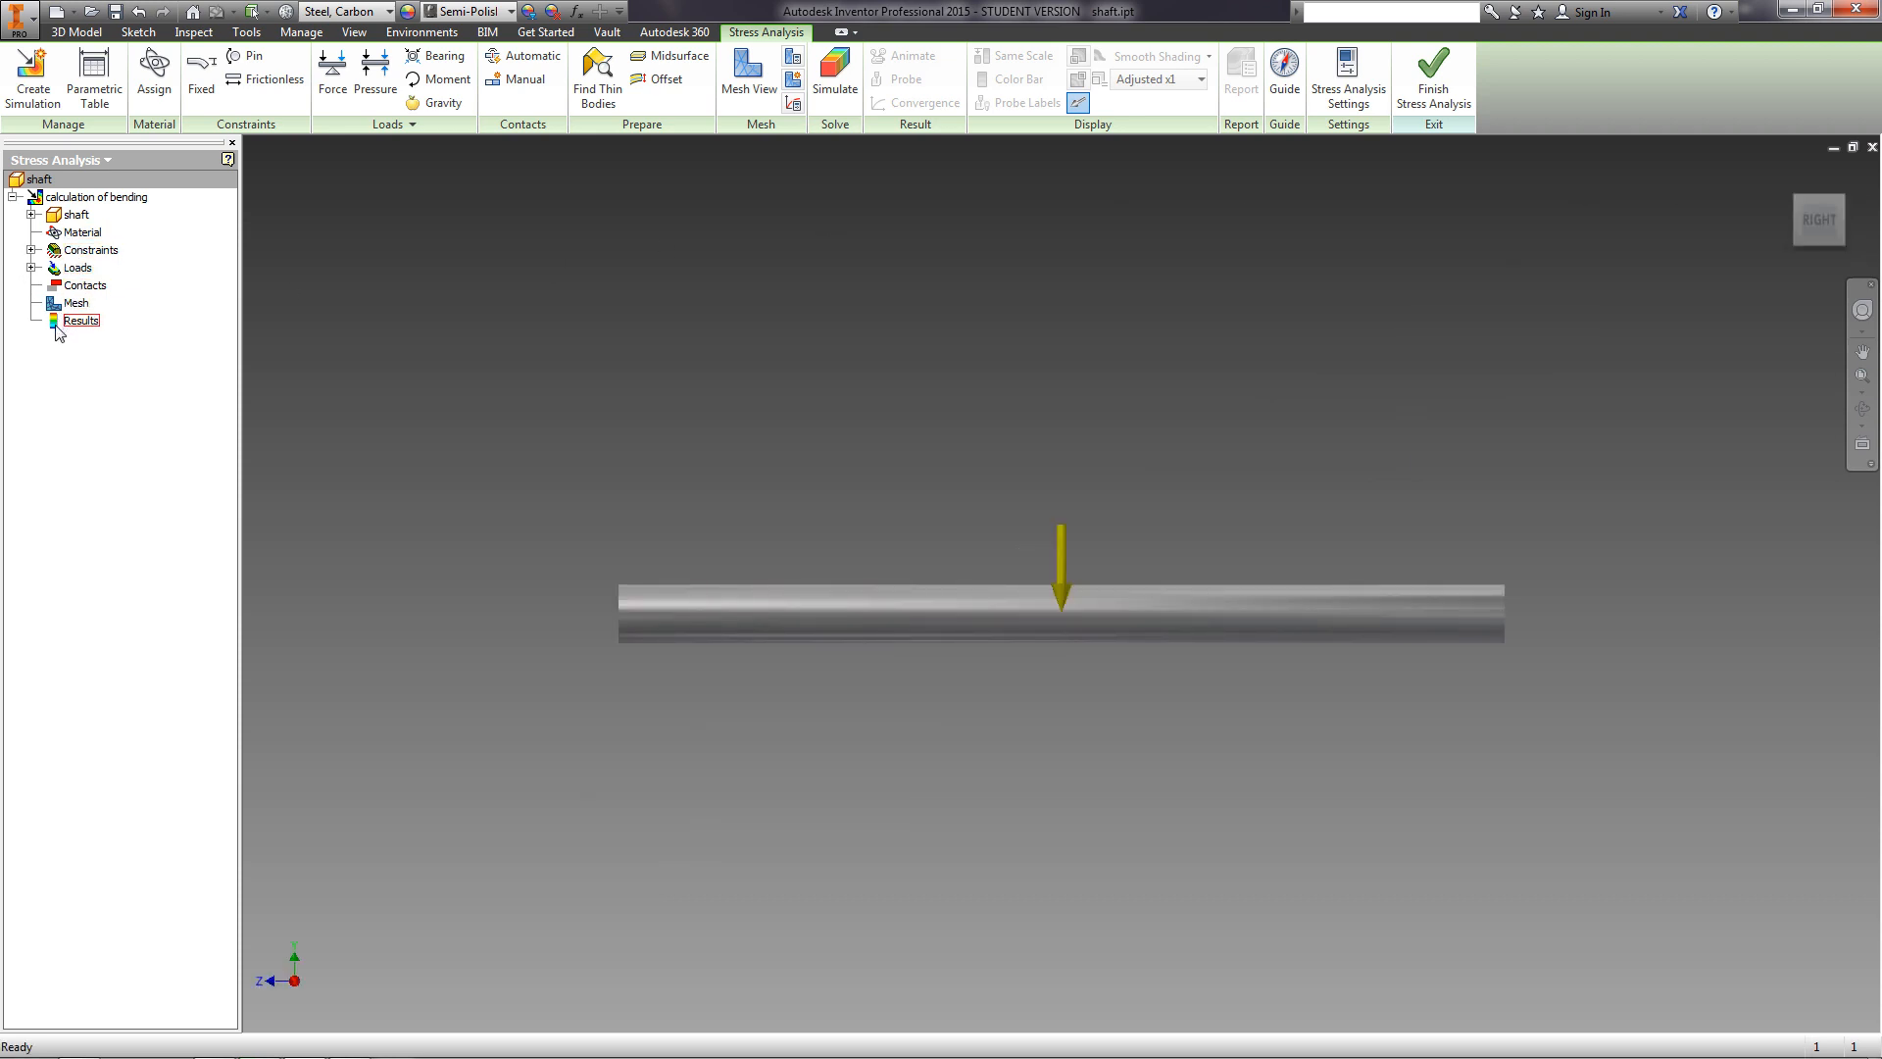
# Review the definitions of the shaft's force load and fixed constraint without changing them.
pyautogui.click(31, 268)
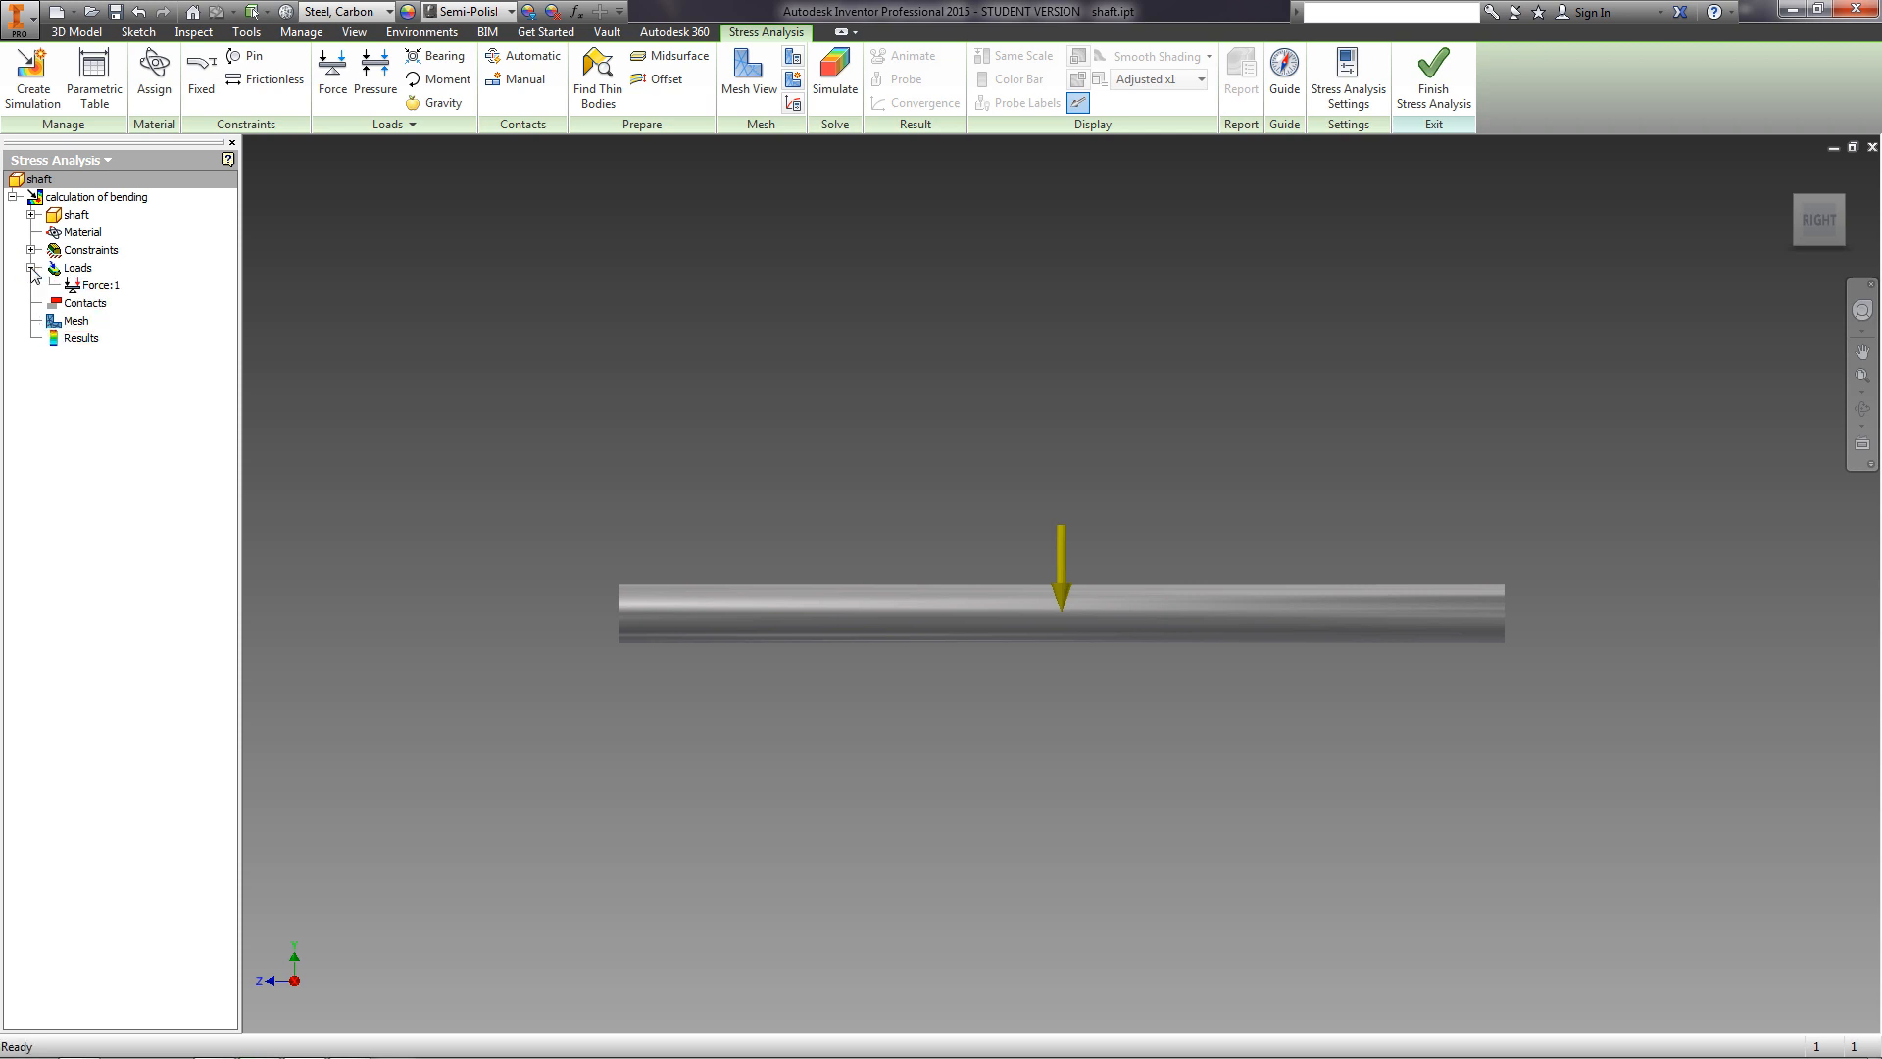
pyautogui.click(86, 285)
pyautogui.doubleClick(84, 284)
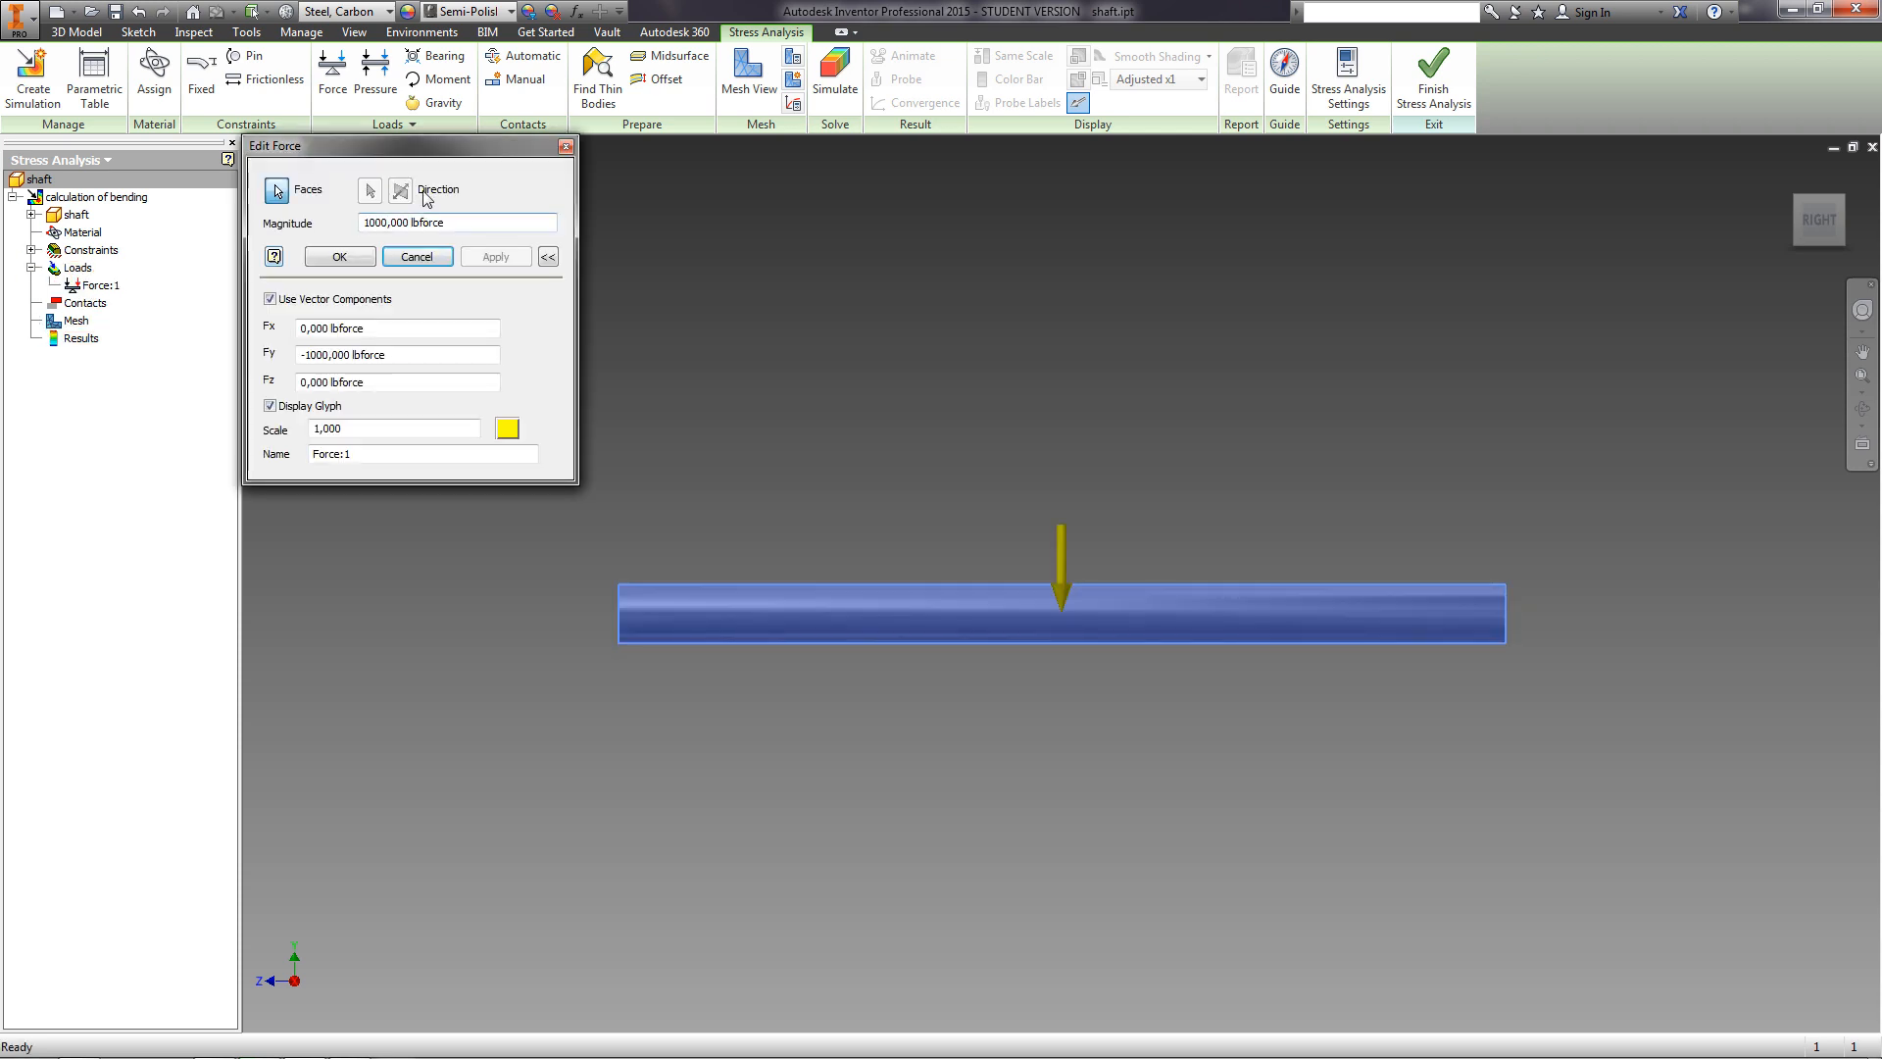
pyautogui.press('Escape')
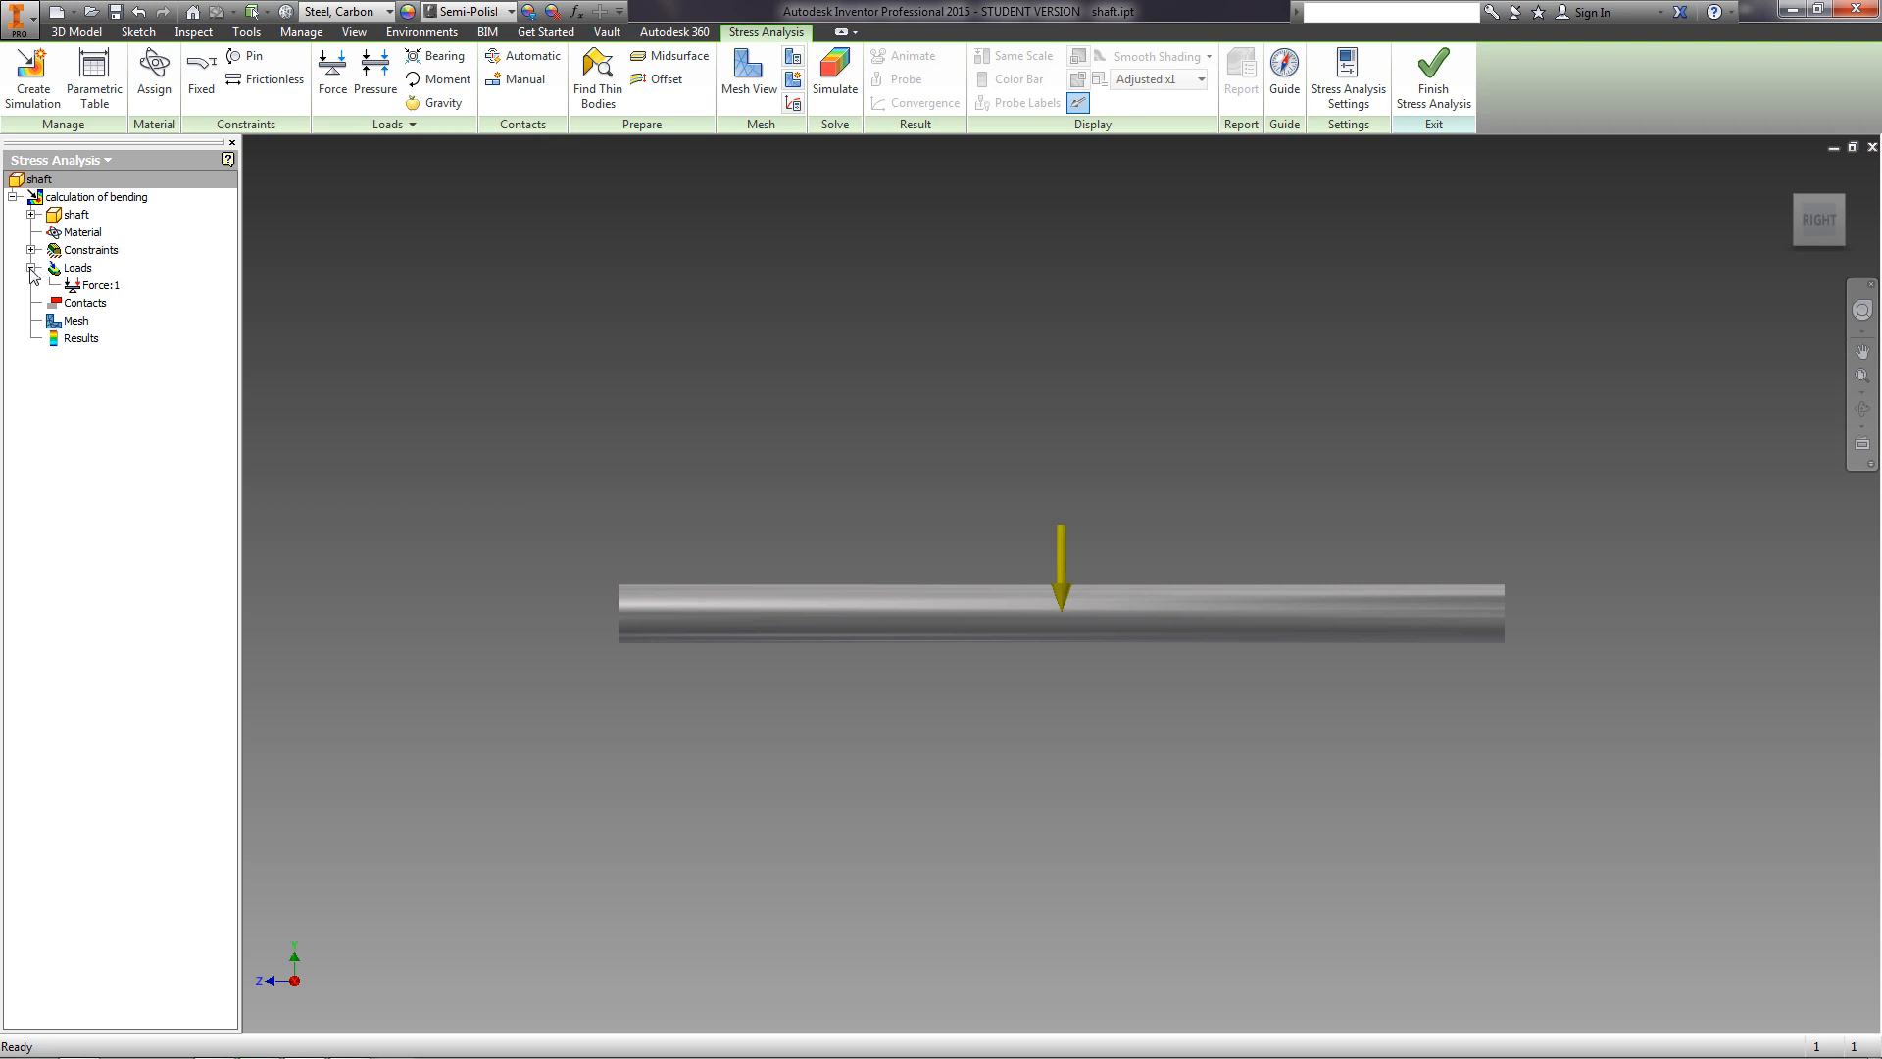
pyautogui.click(31, 267)
pyautogui.click(31, 250)
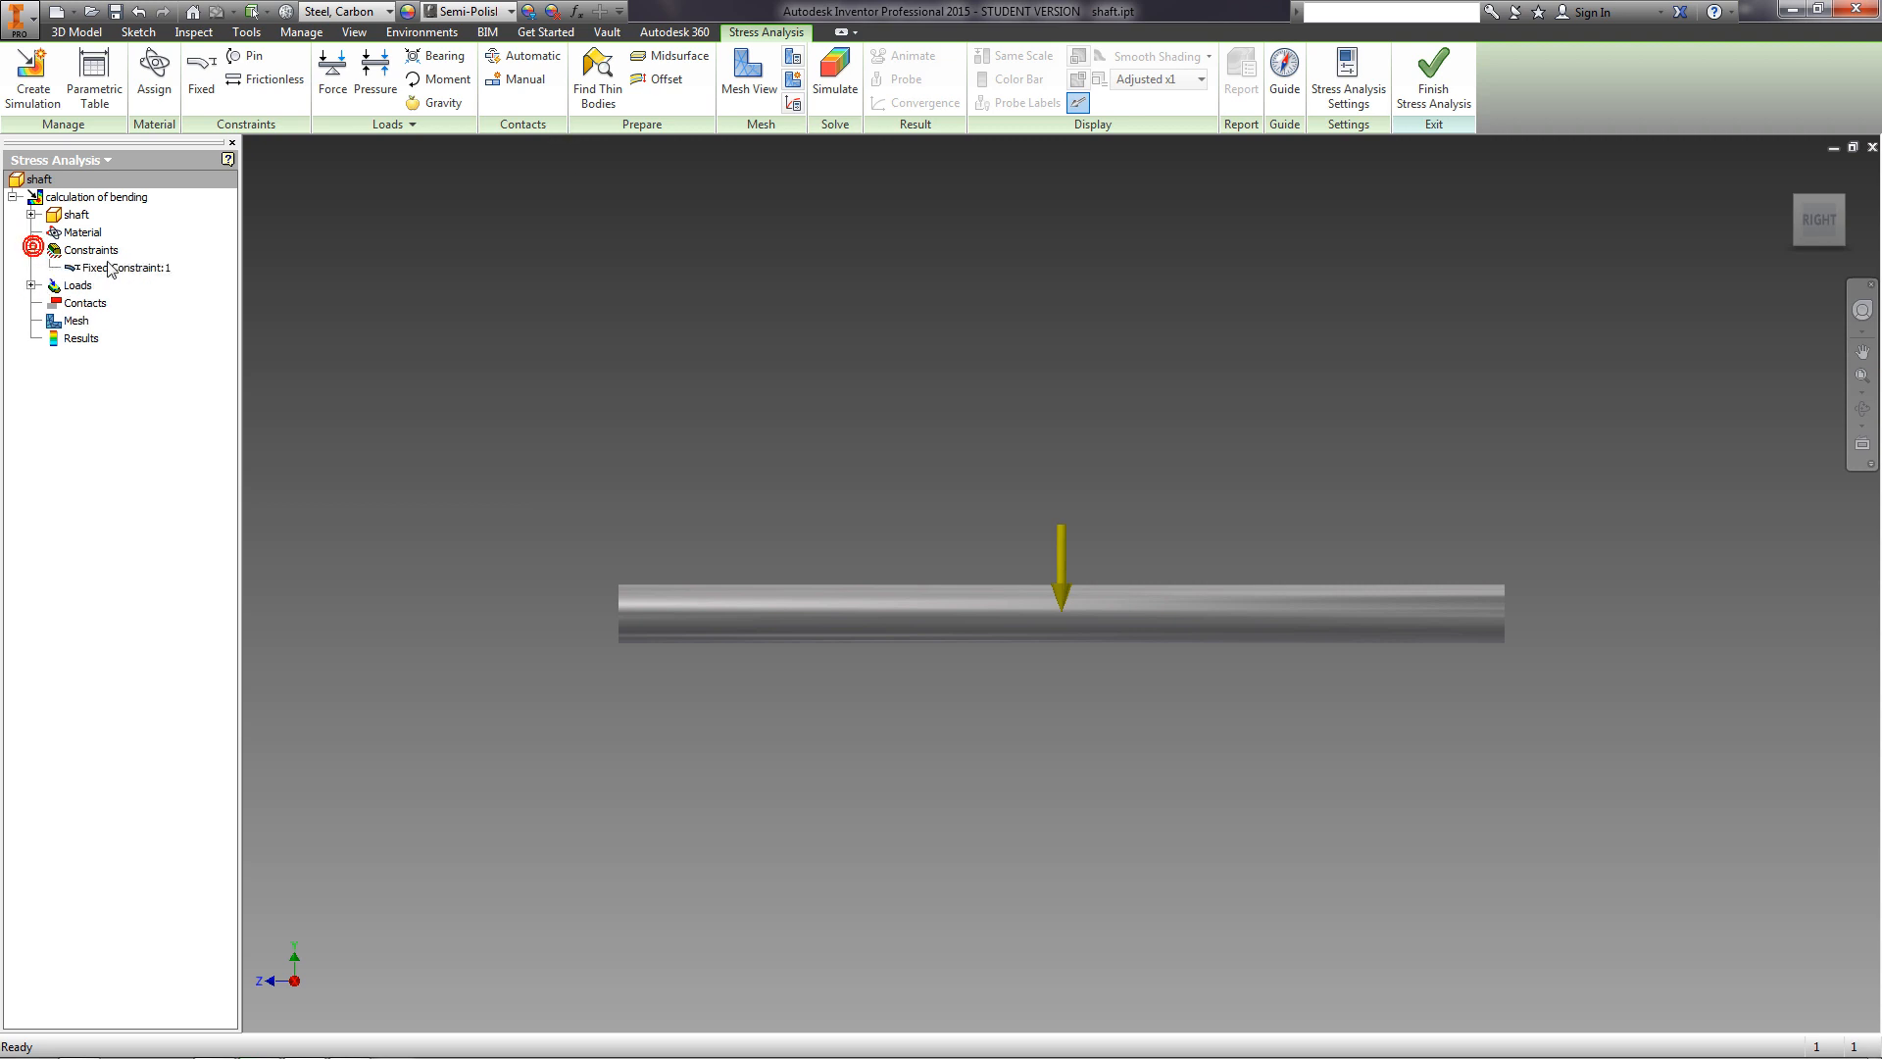
pyautogui.doubleClick(96, 267)
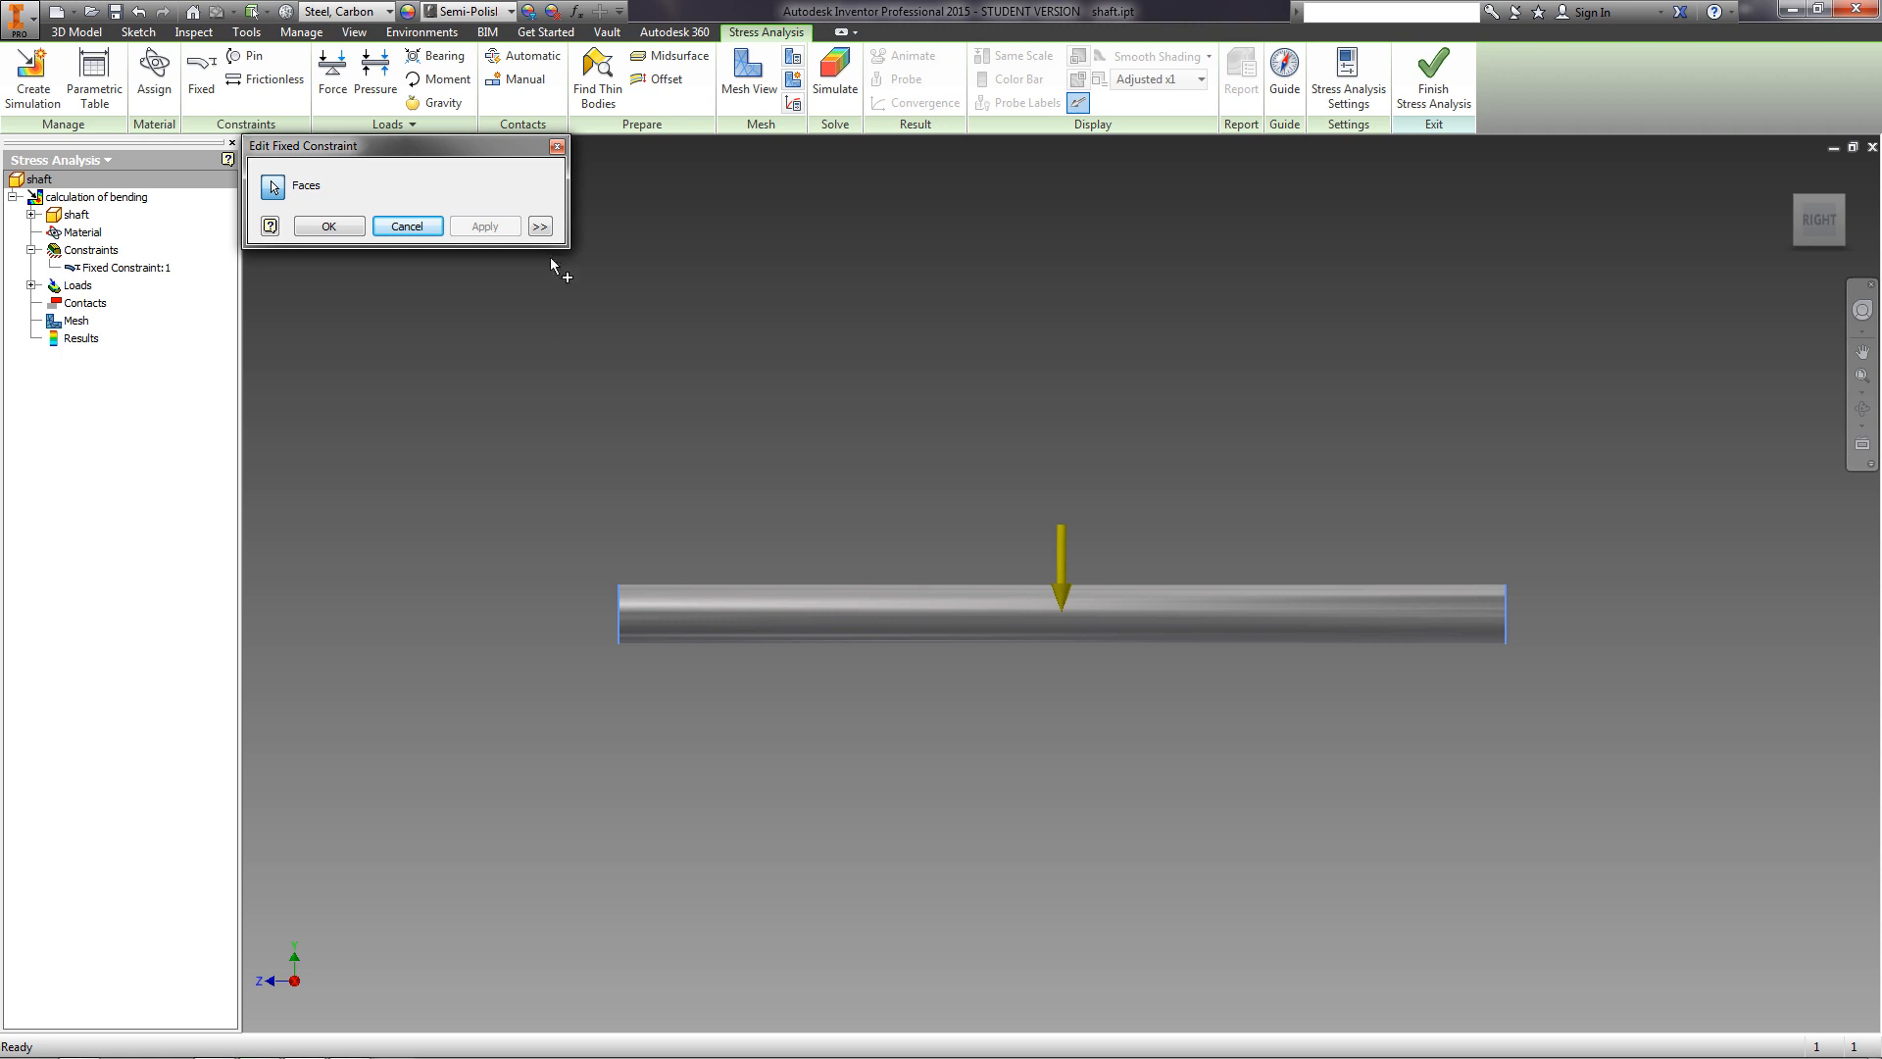
pyautogui.click(557, 146)
pyautogui.click(27, 255)
pyautogui.click(31, 250)
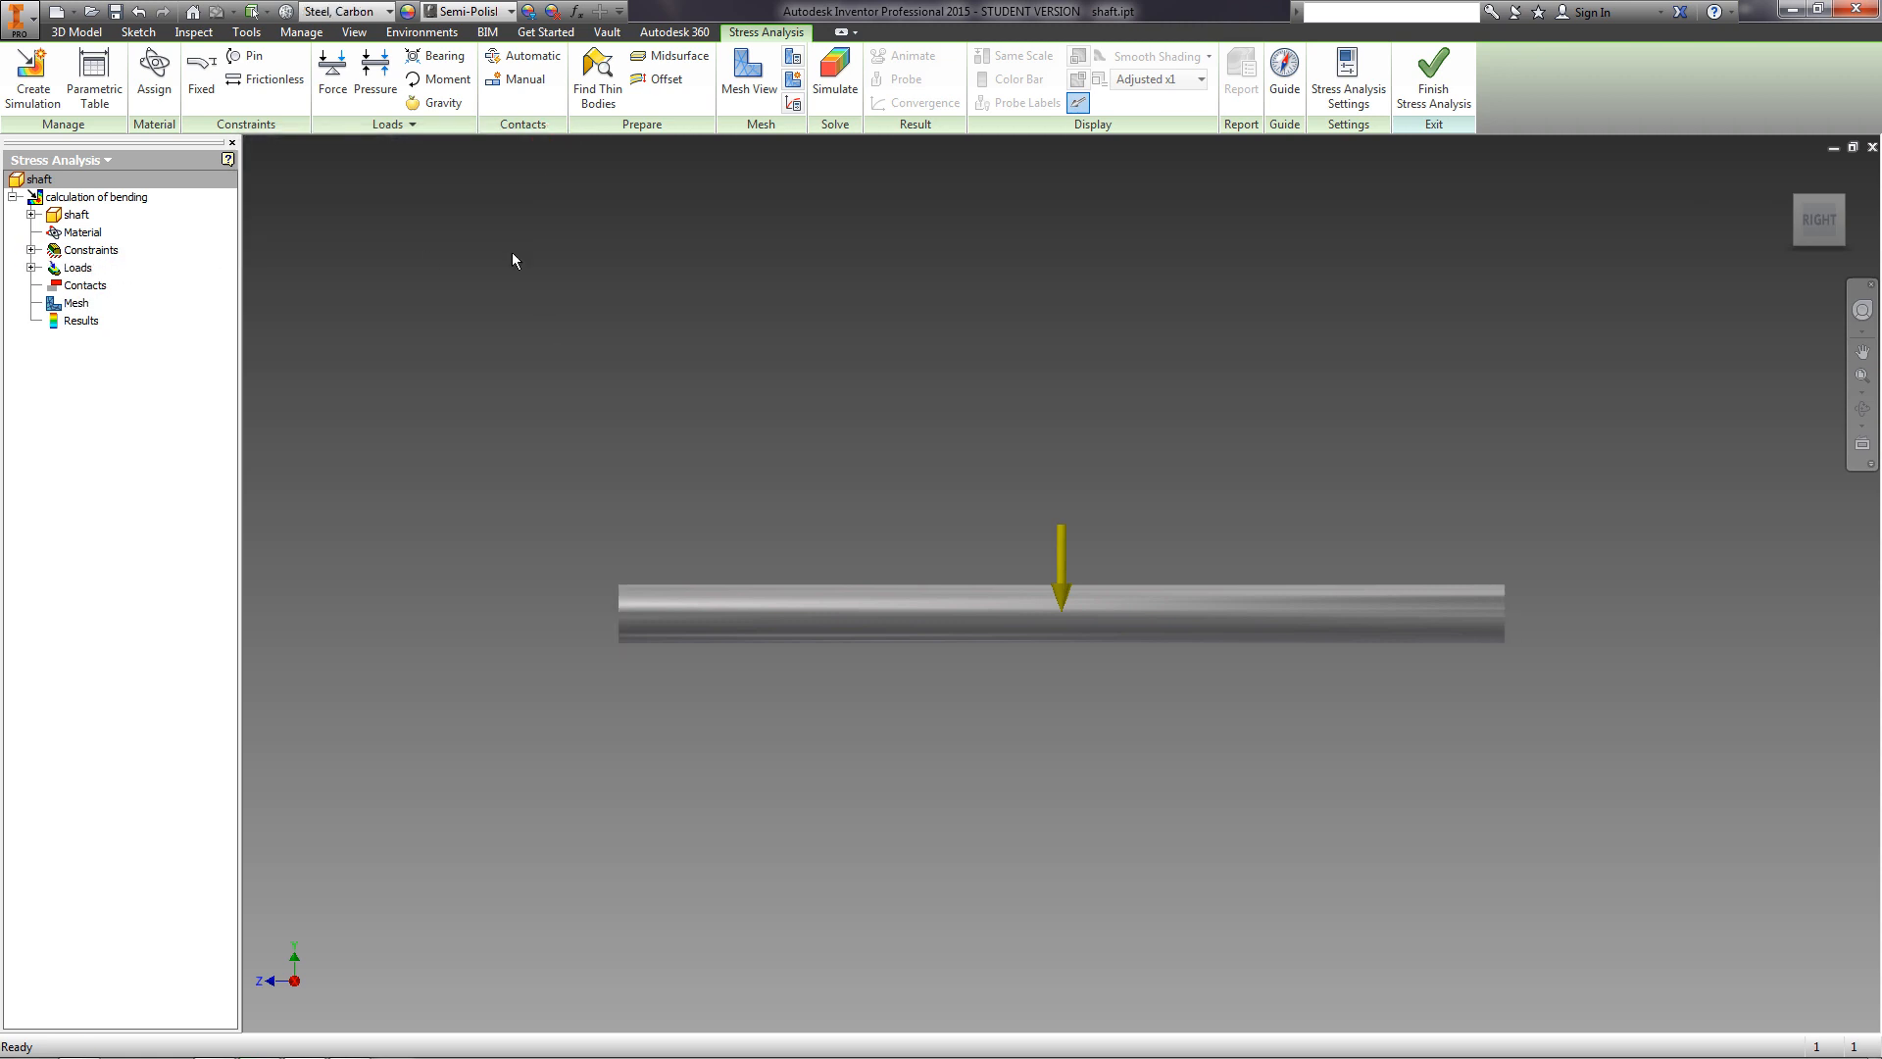
# Generate the finite element mesh on the shaft and display it in an isometric view.
pyautogui.click(1788, 192)
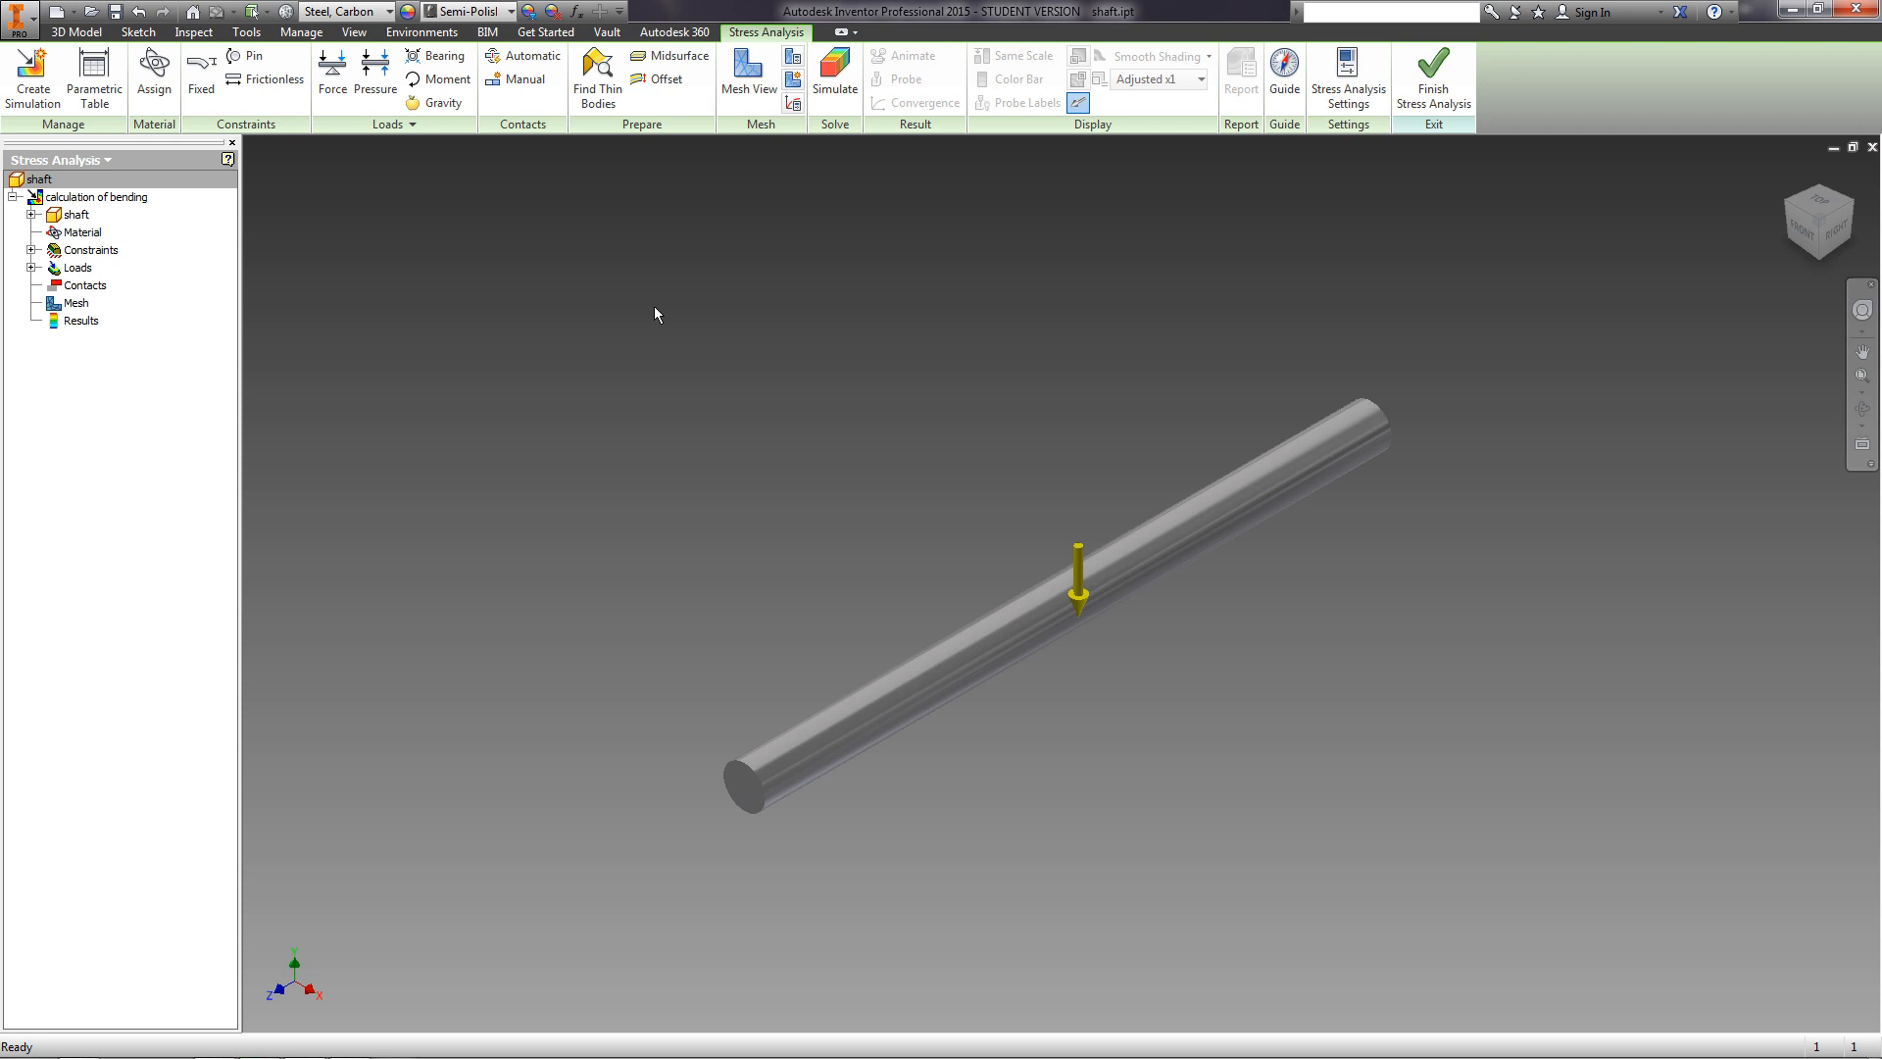
pyautogui.click(739, 90)
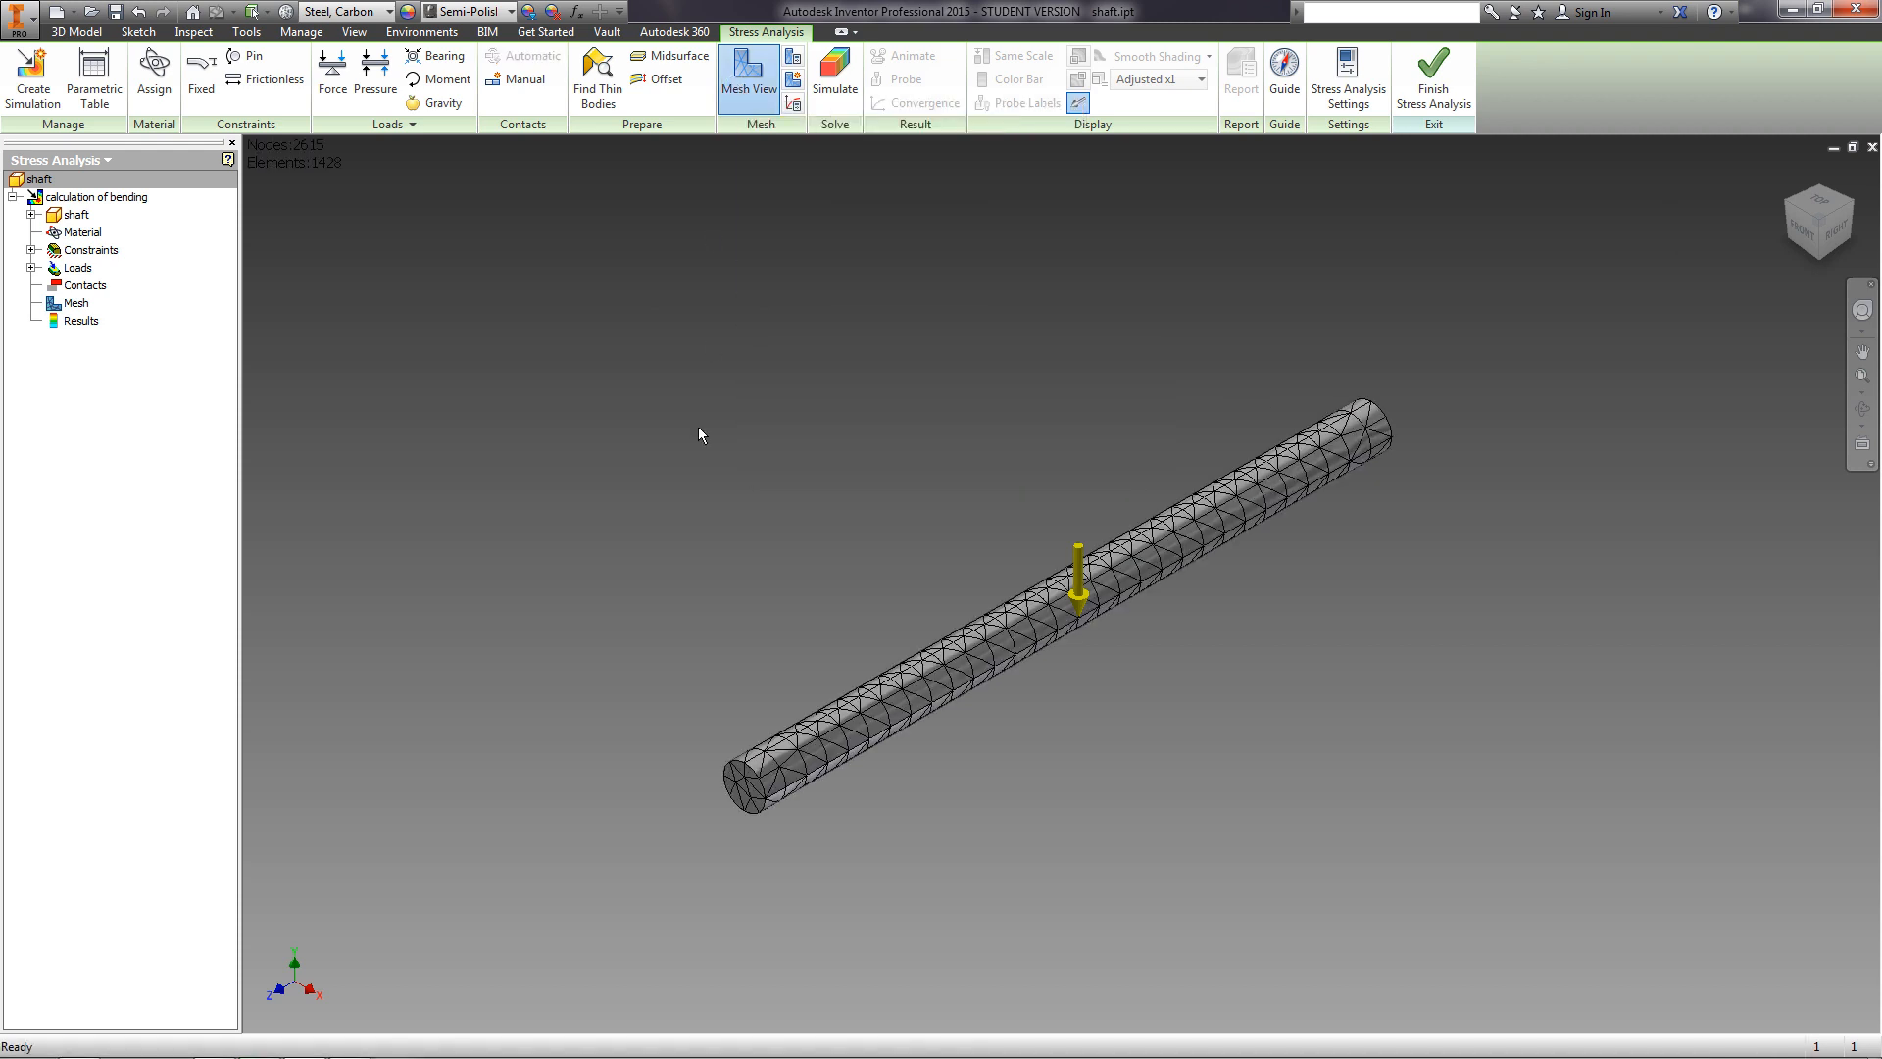
pyautogui.scroll(4, 1042, 651)
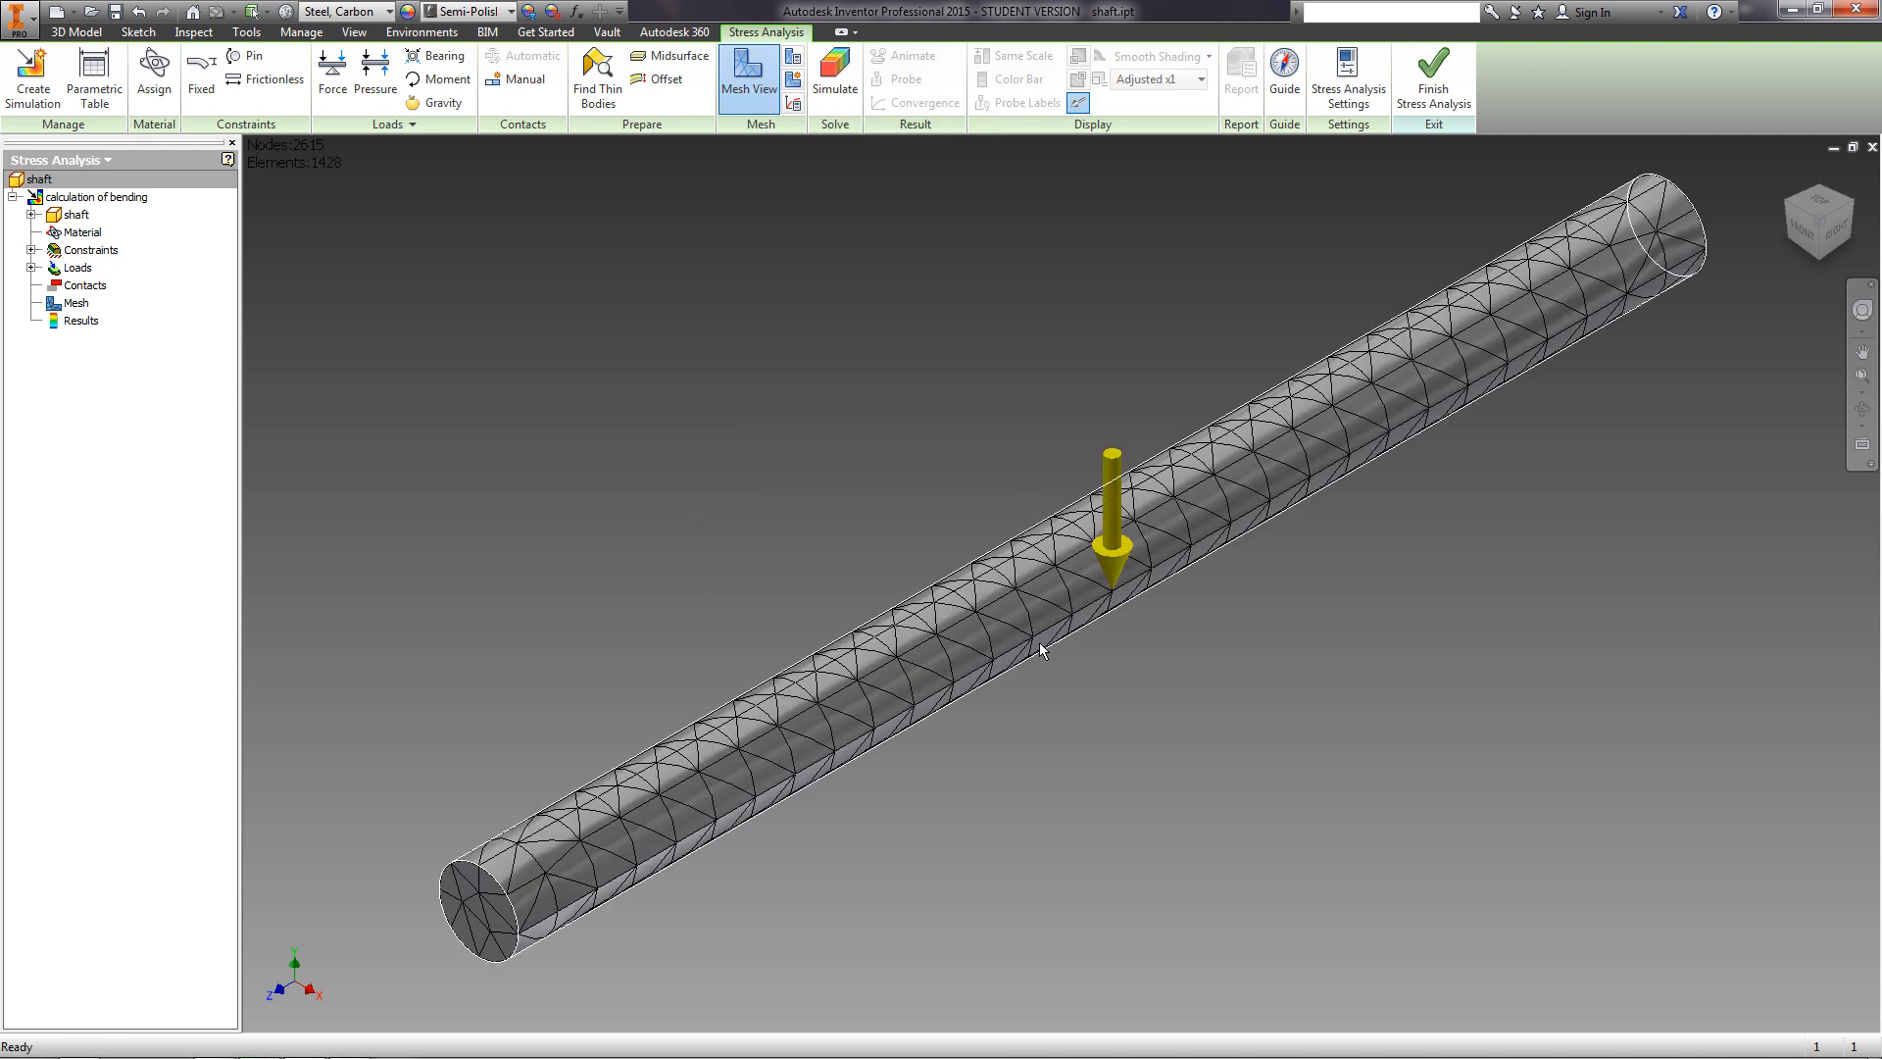
# Set the mesh's average element size to 0,050 and its minimum element size to 0,100.
pyautogui.click(794, 65)
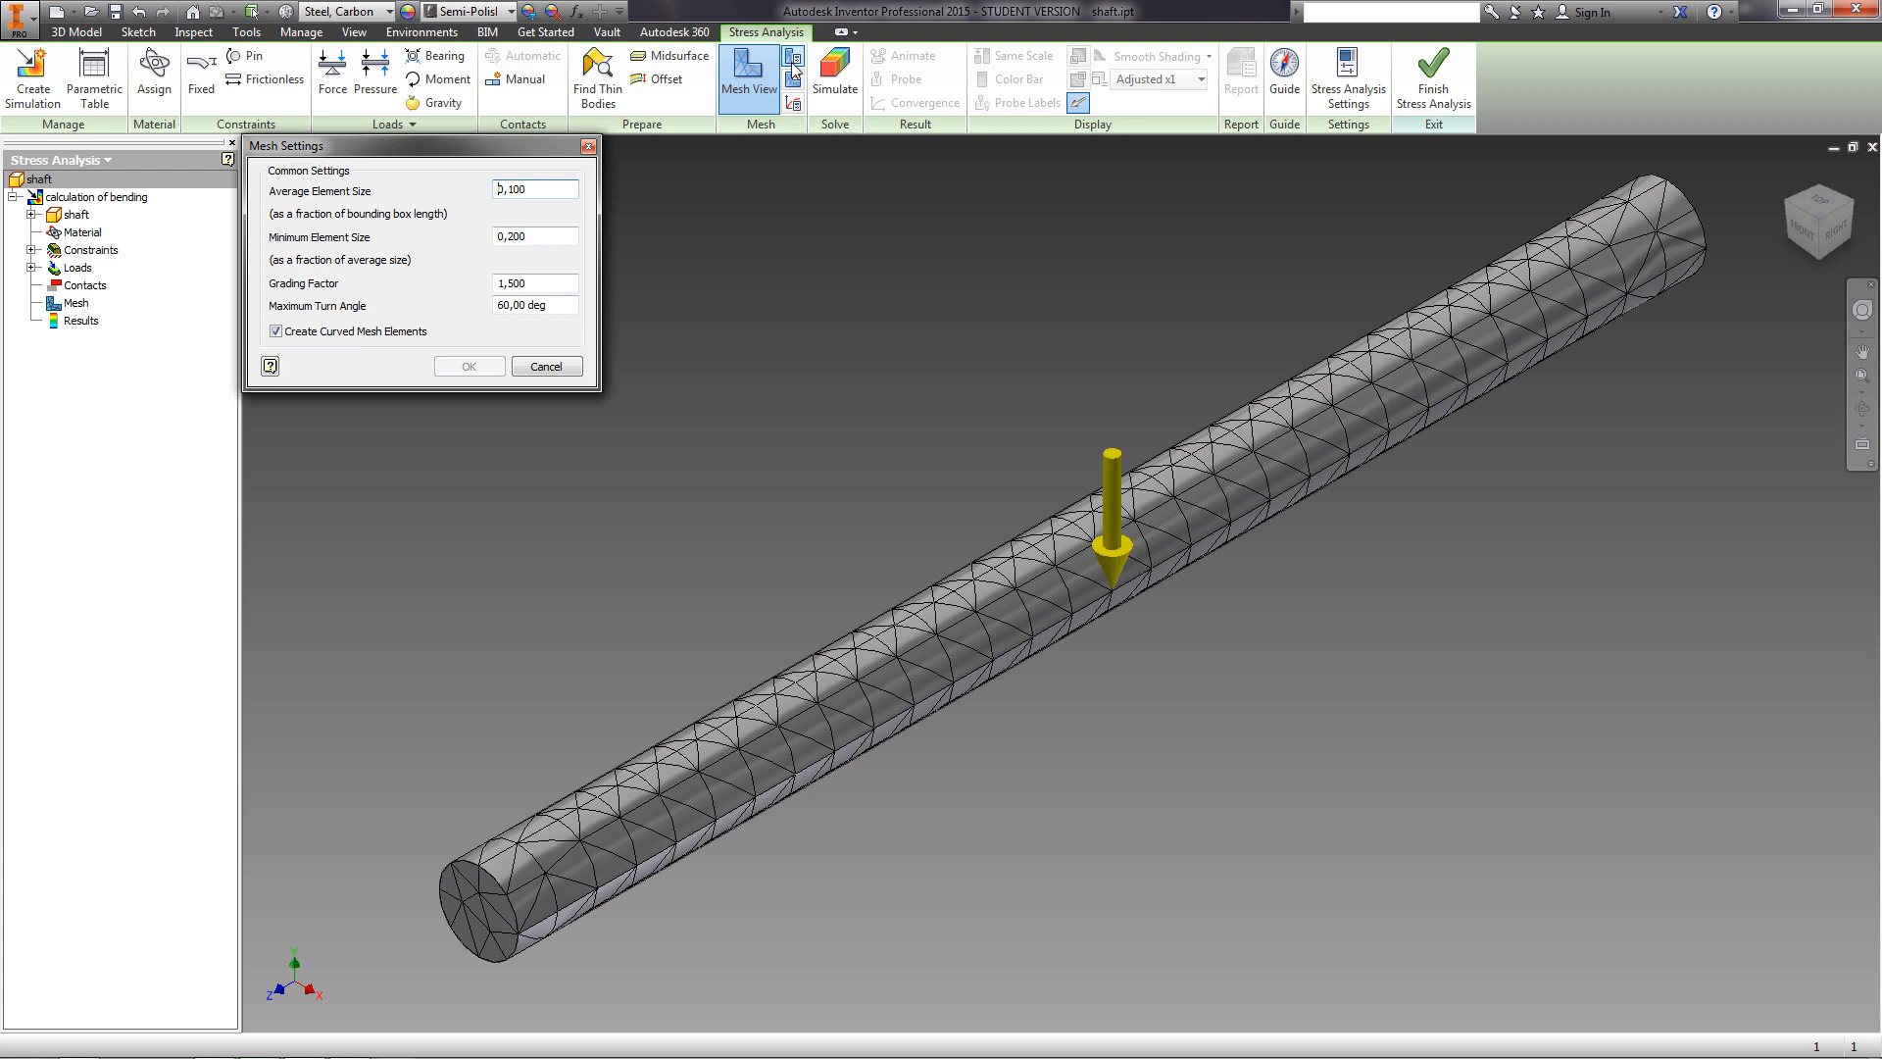
pyautogui.moveTo(483, 160); pyautogui.dragTo(665, 236)
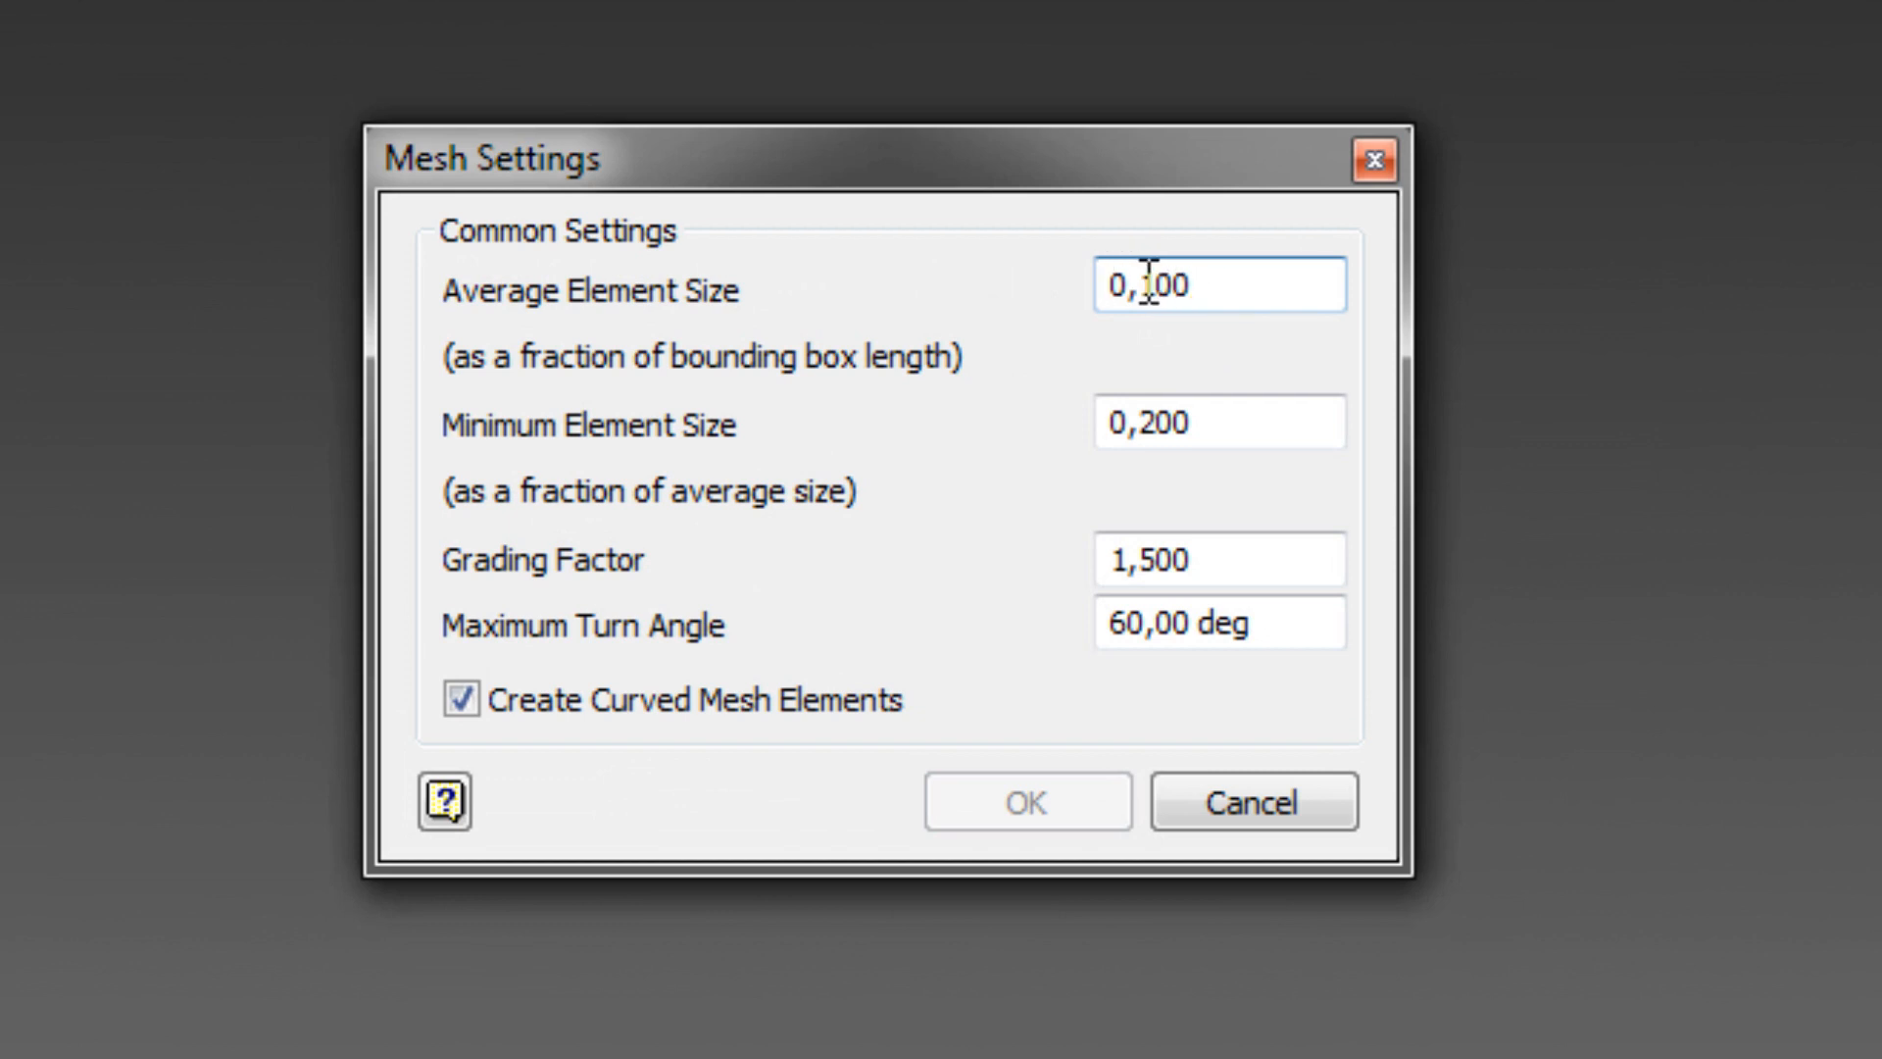
pyautogui.moveTo(1140, 286); pyautogui.dragTo(1355, 284)
pyautogui.write('05')
pyautogui.click(1156, 421)
pyautogui.click(1136, 420)
pyautogui.moveTo(1146, 422); pyautogui.dragTo(1331, 425)
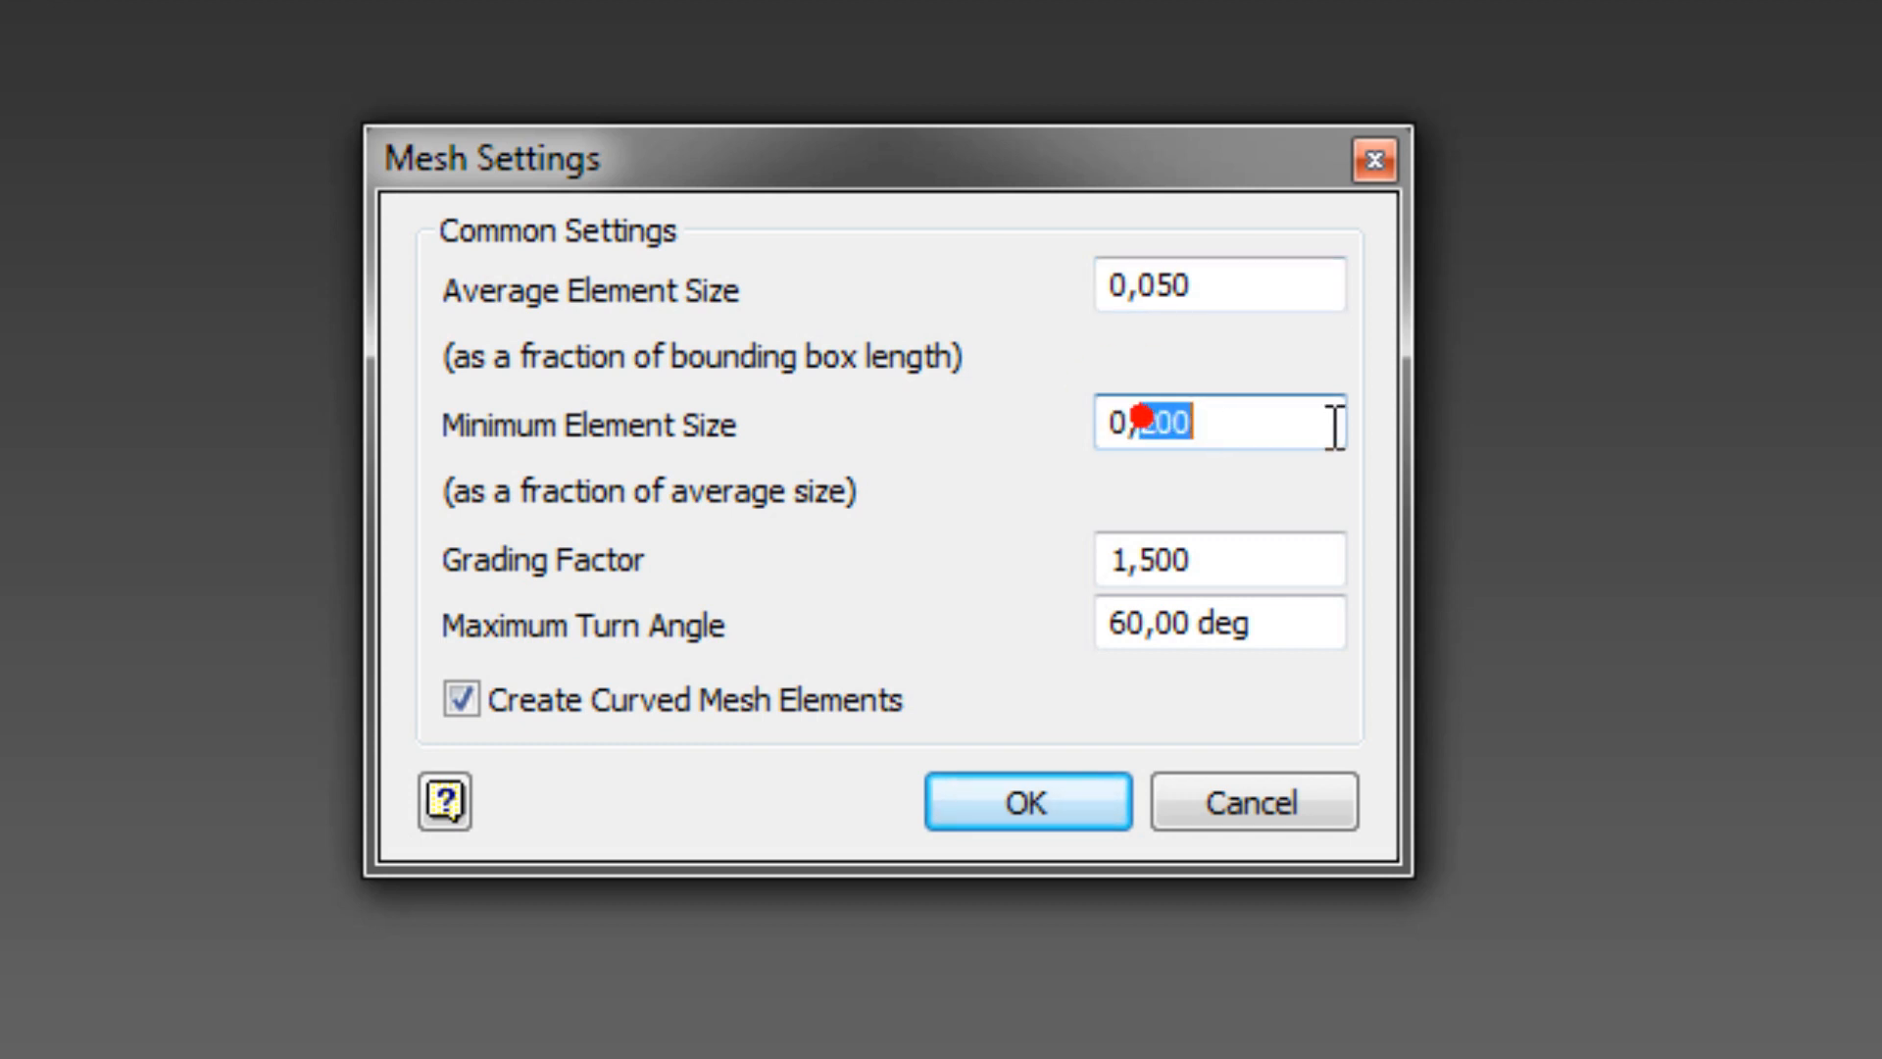
pyautogui.write('1')
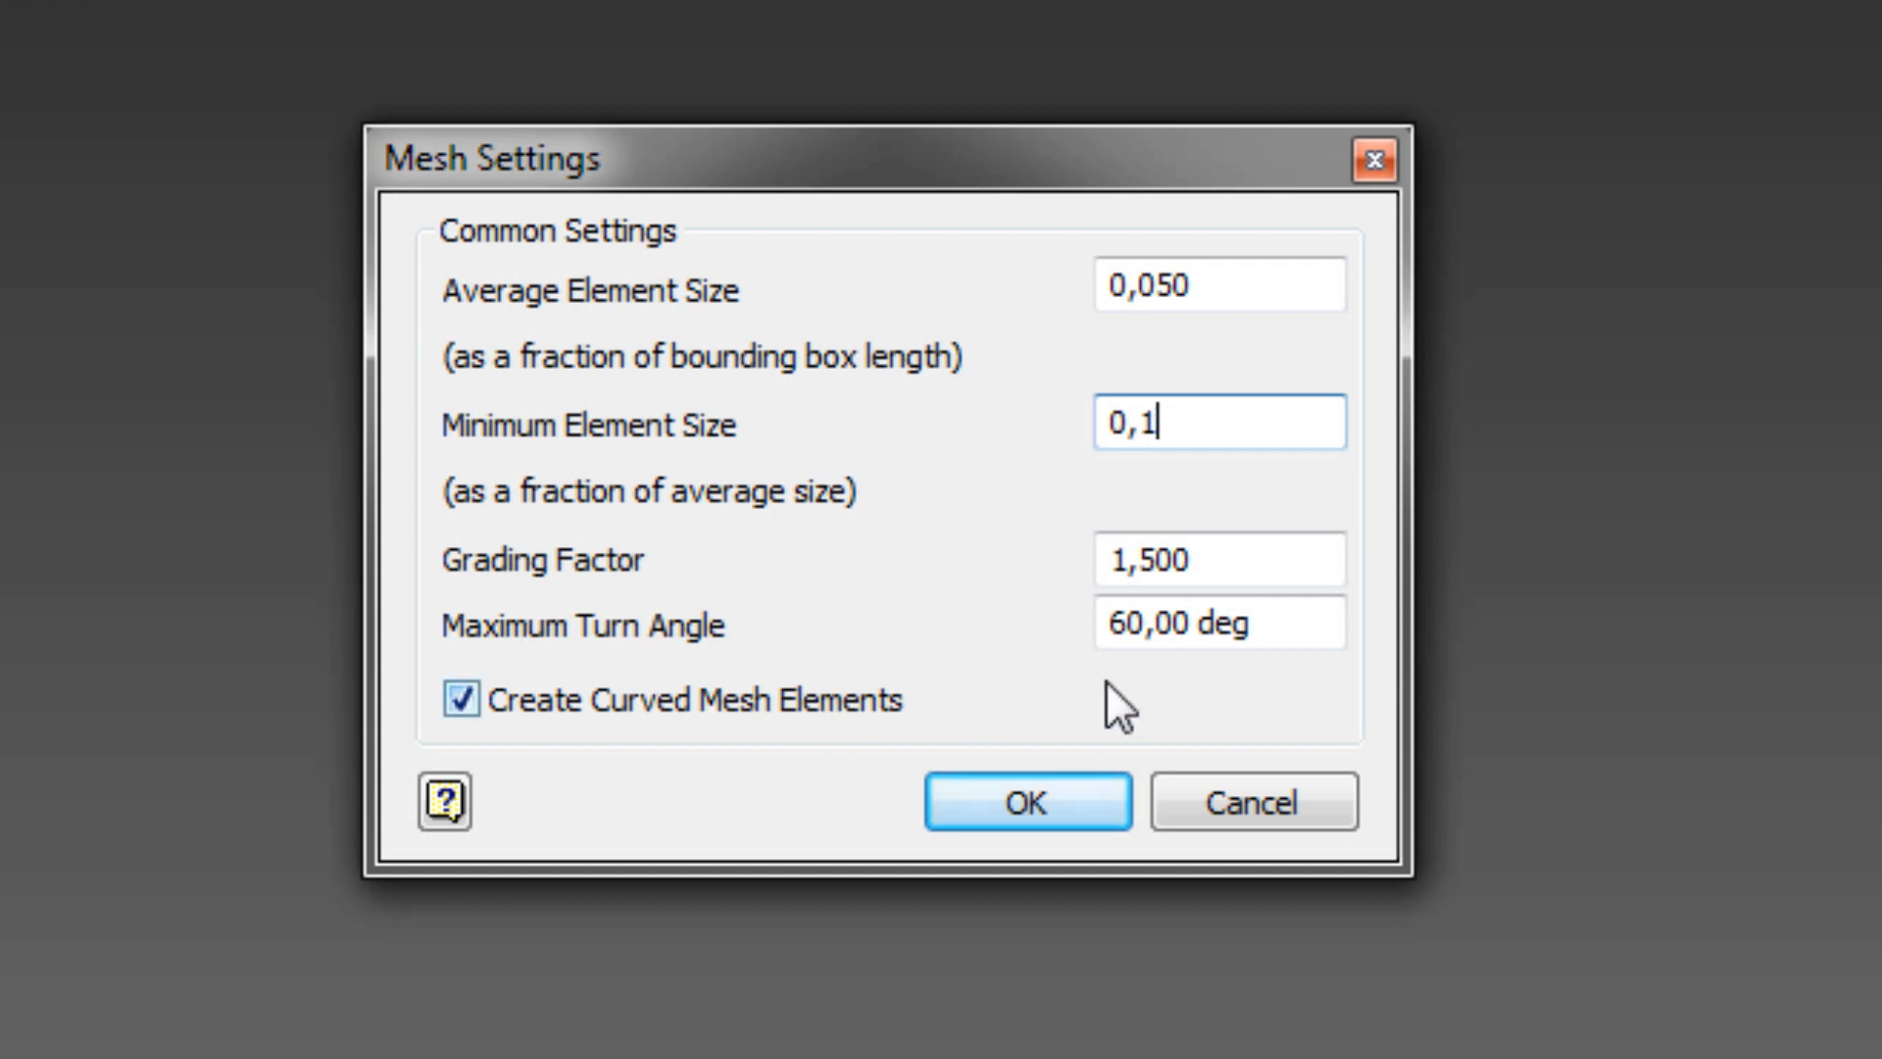
# Set the mesh's maximum turn angle to 20 deg and accept the mesh settings.
pyautogui.click(1130, 613)
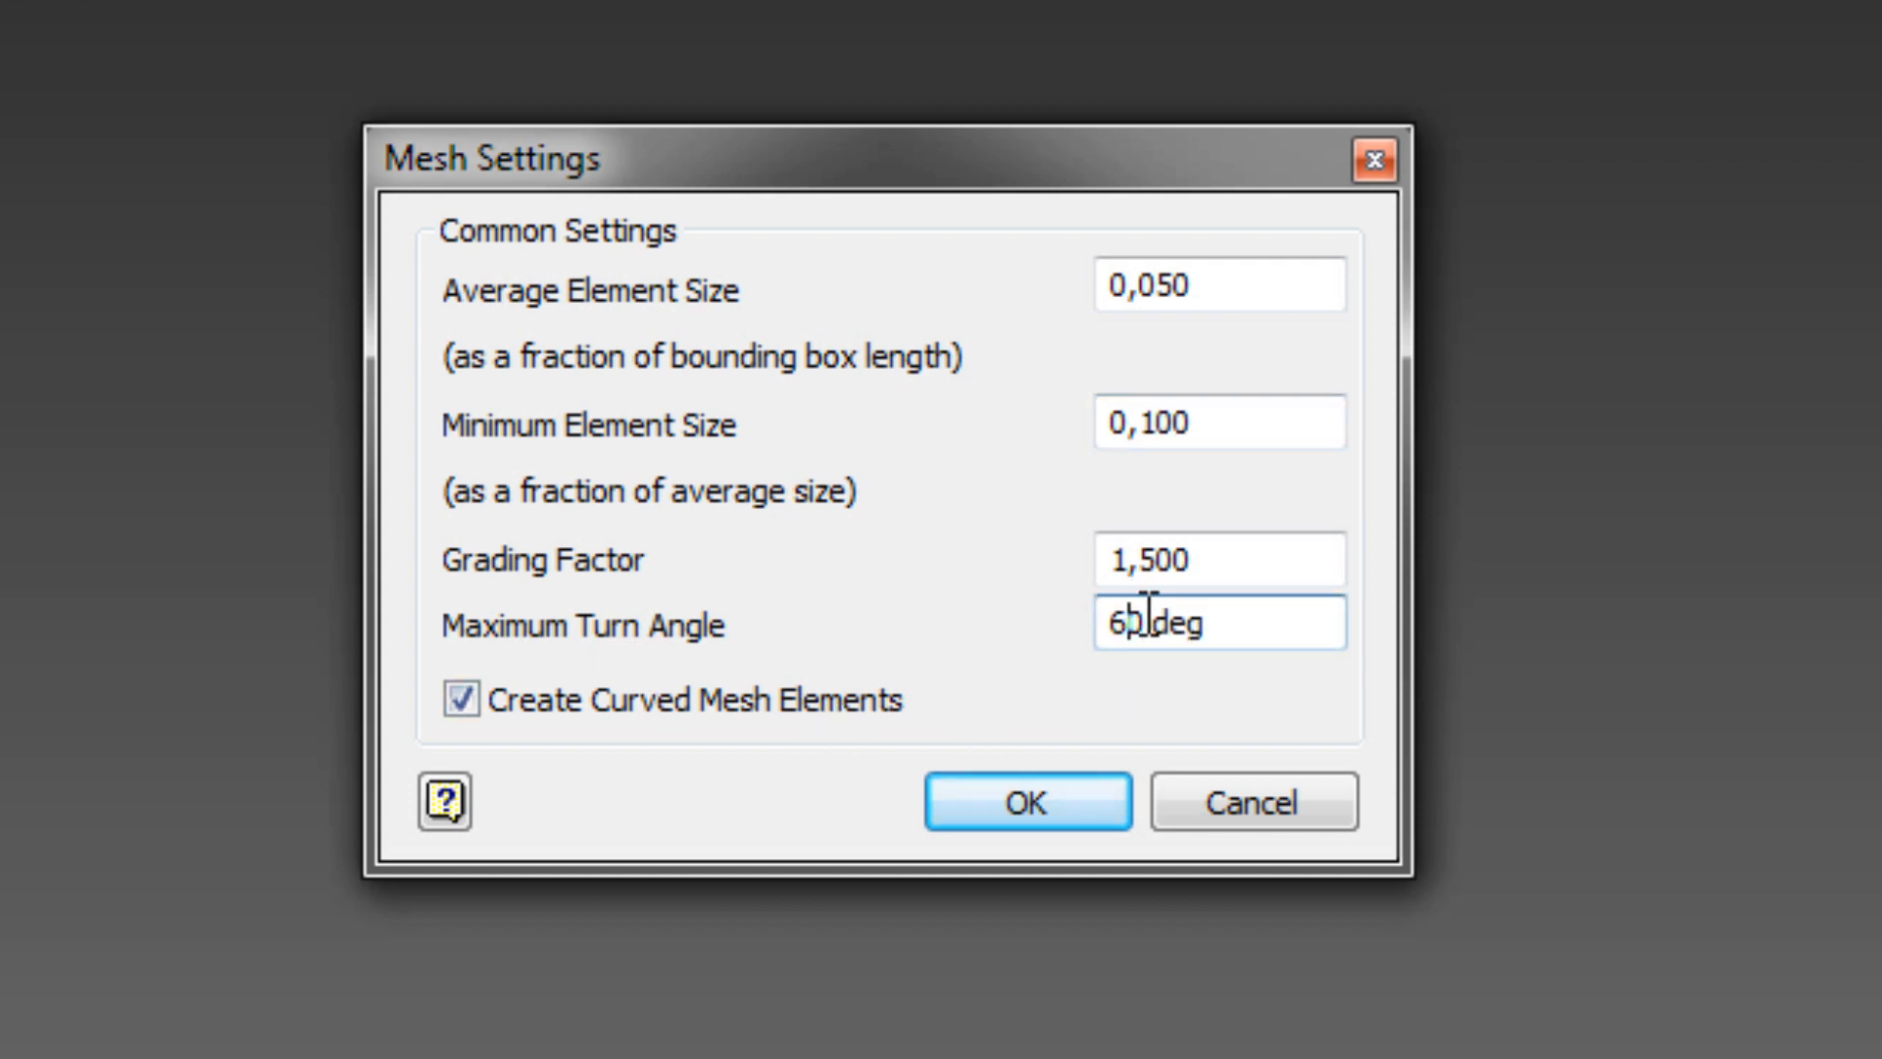
pyautogui.moveTo(1143, 613); pyautogui.dragTo(1078, 647)
pyautogui.write('20')
pyautogui.click(1210, 557)
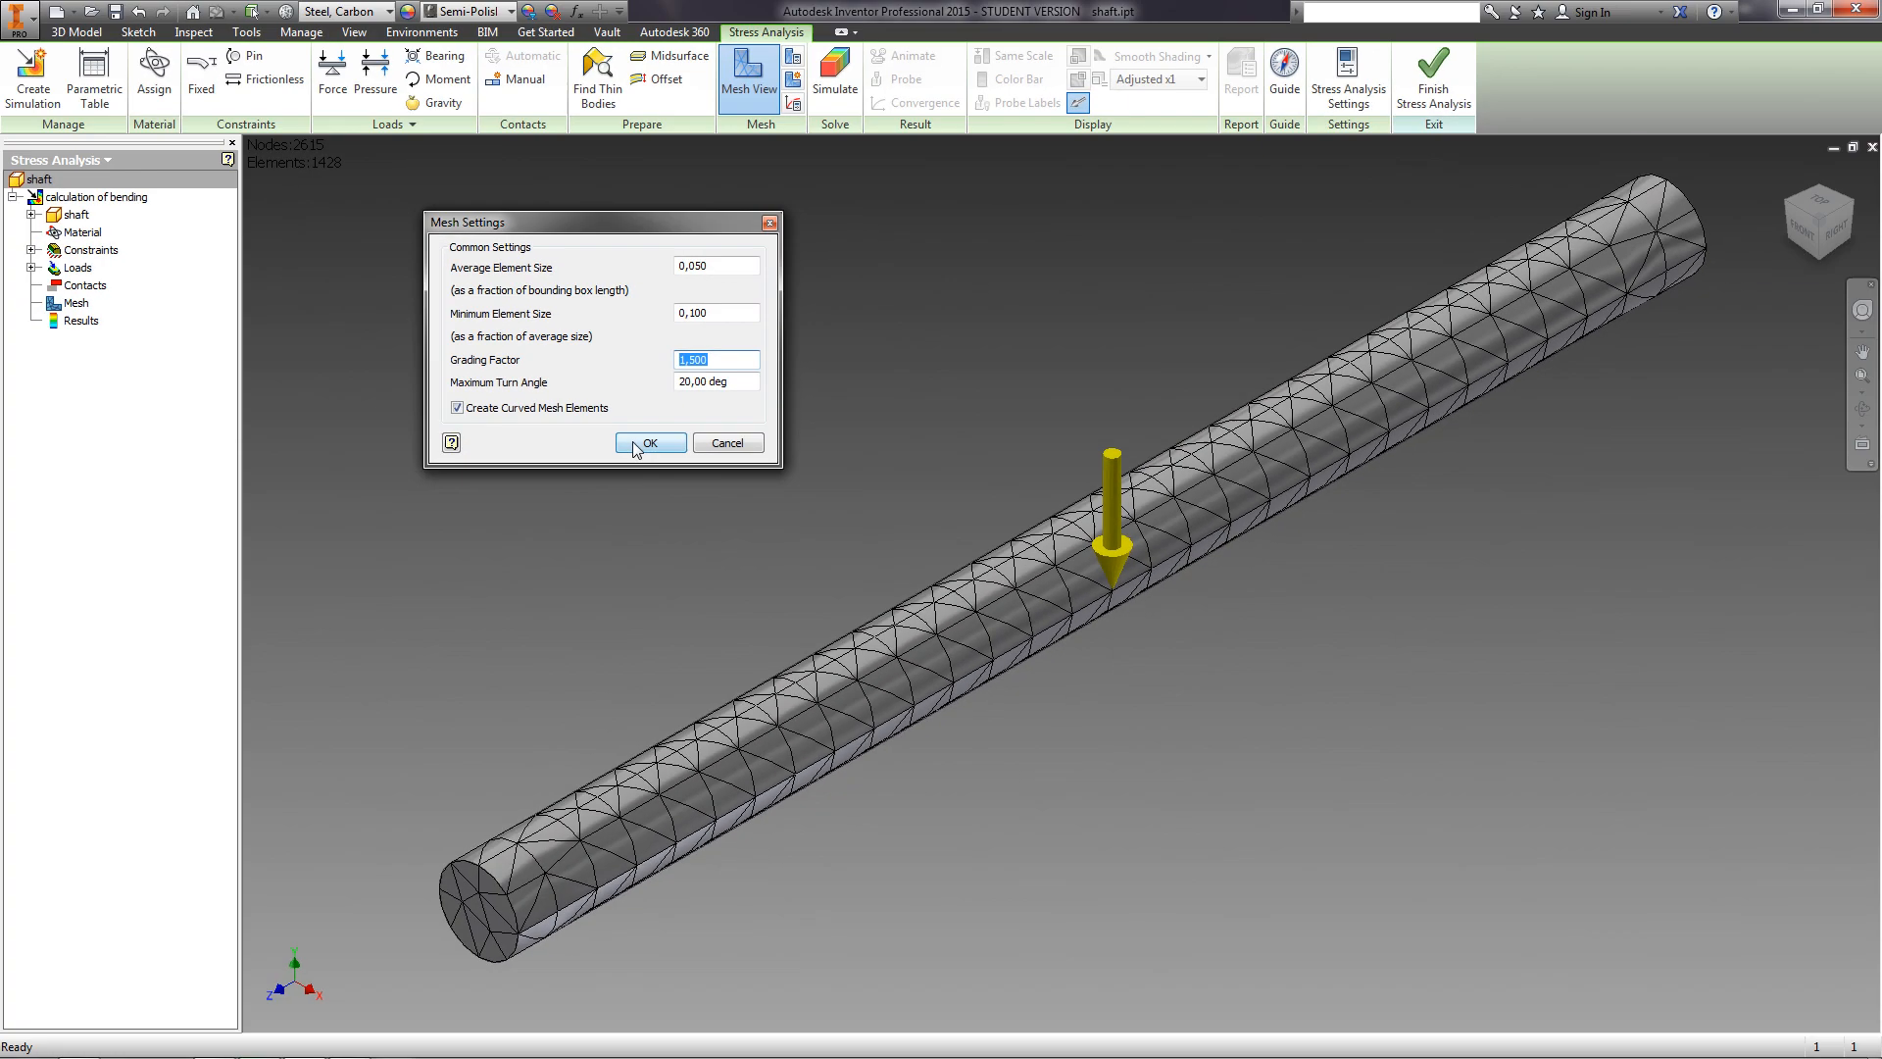
pyautogui.click(955, 806)
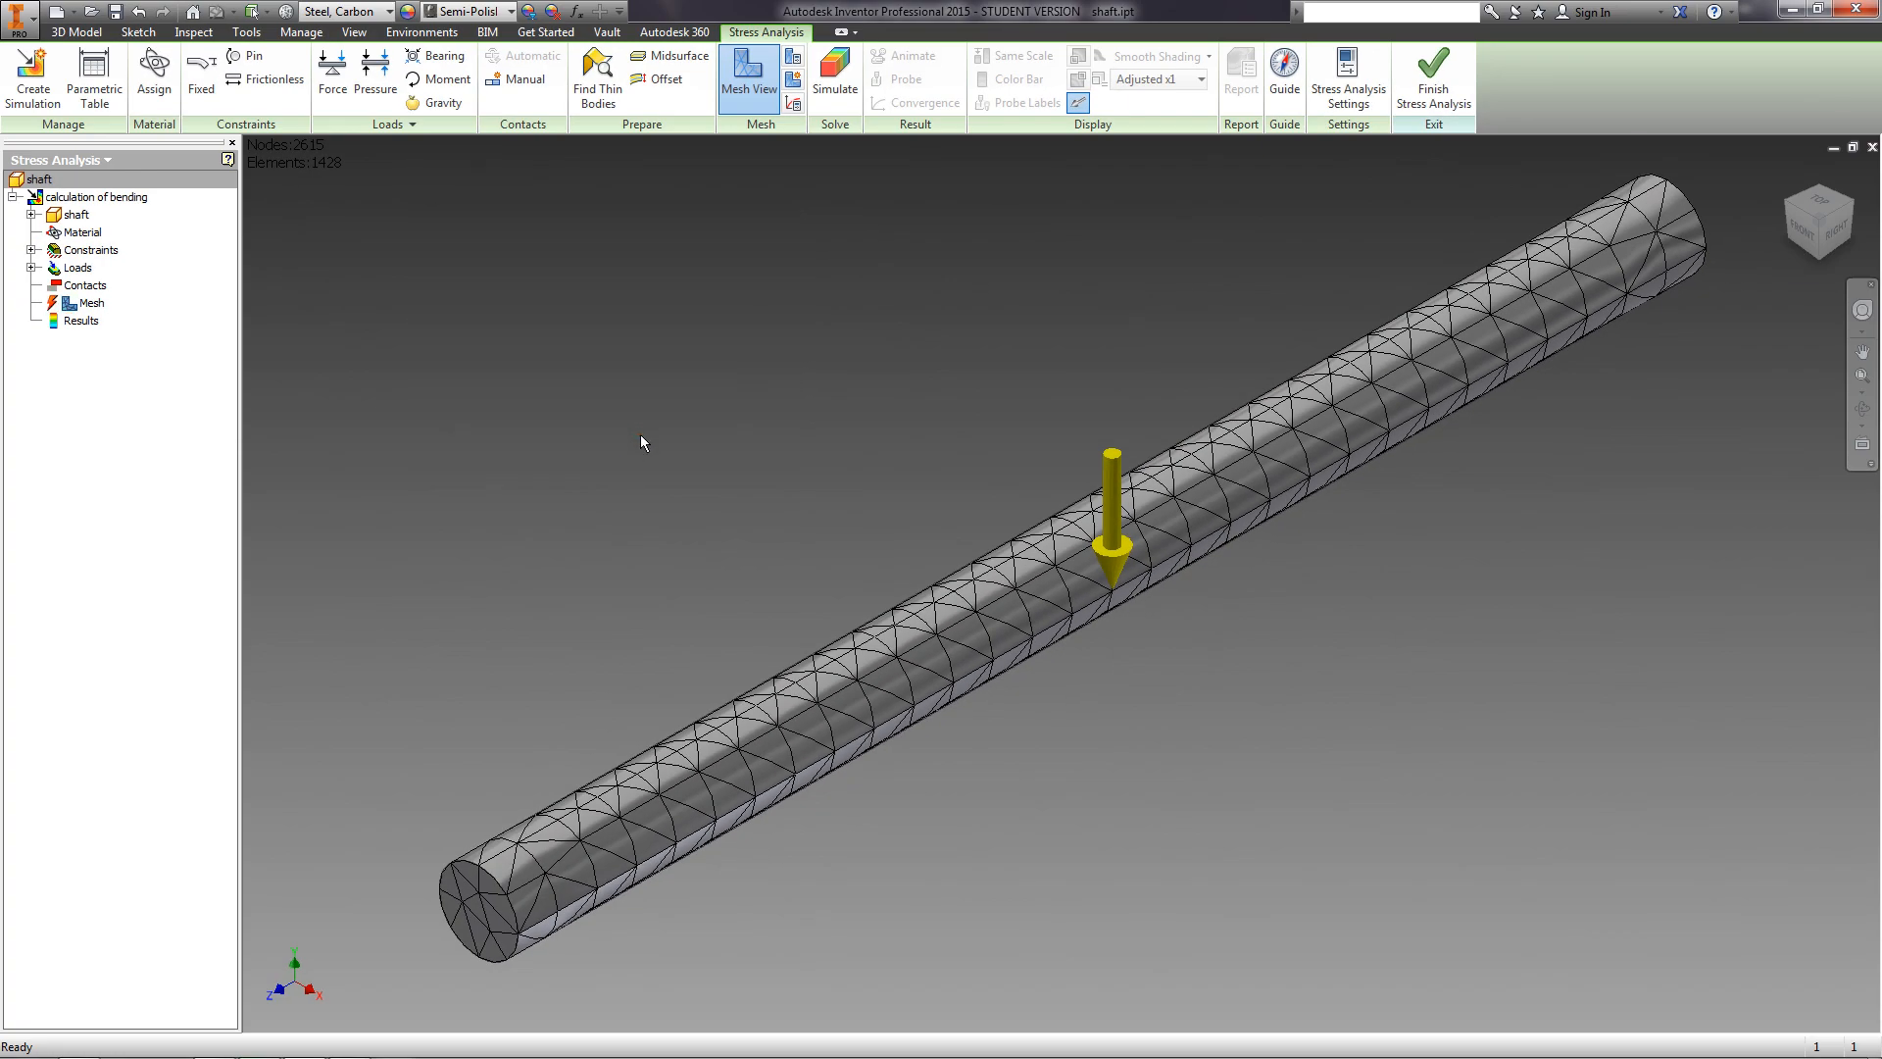
# Run the static bending simulation of the shaft with the current configuration.
pyautogui.click(834, 87)
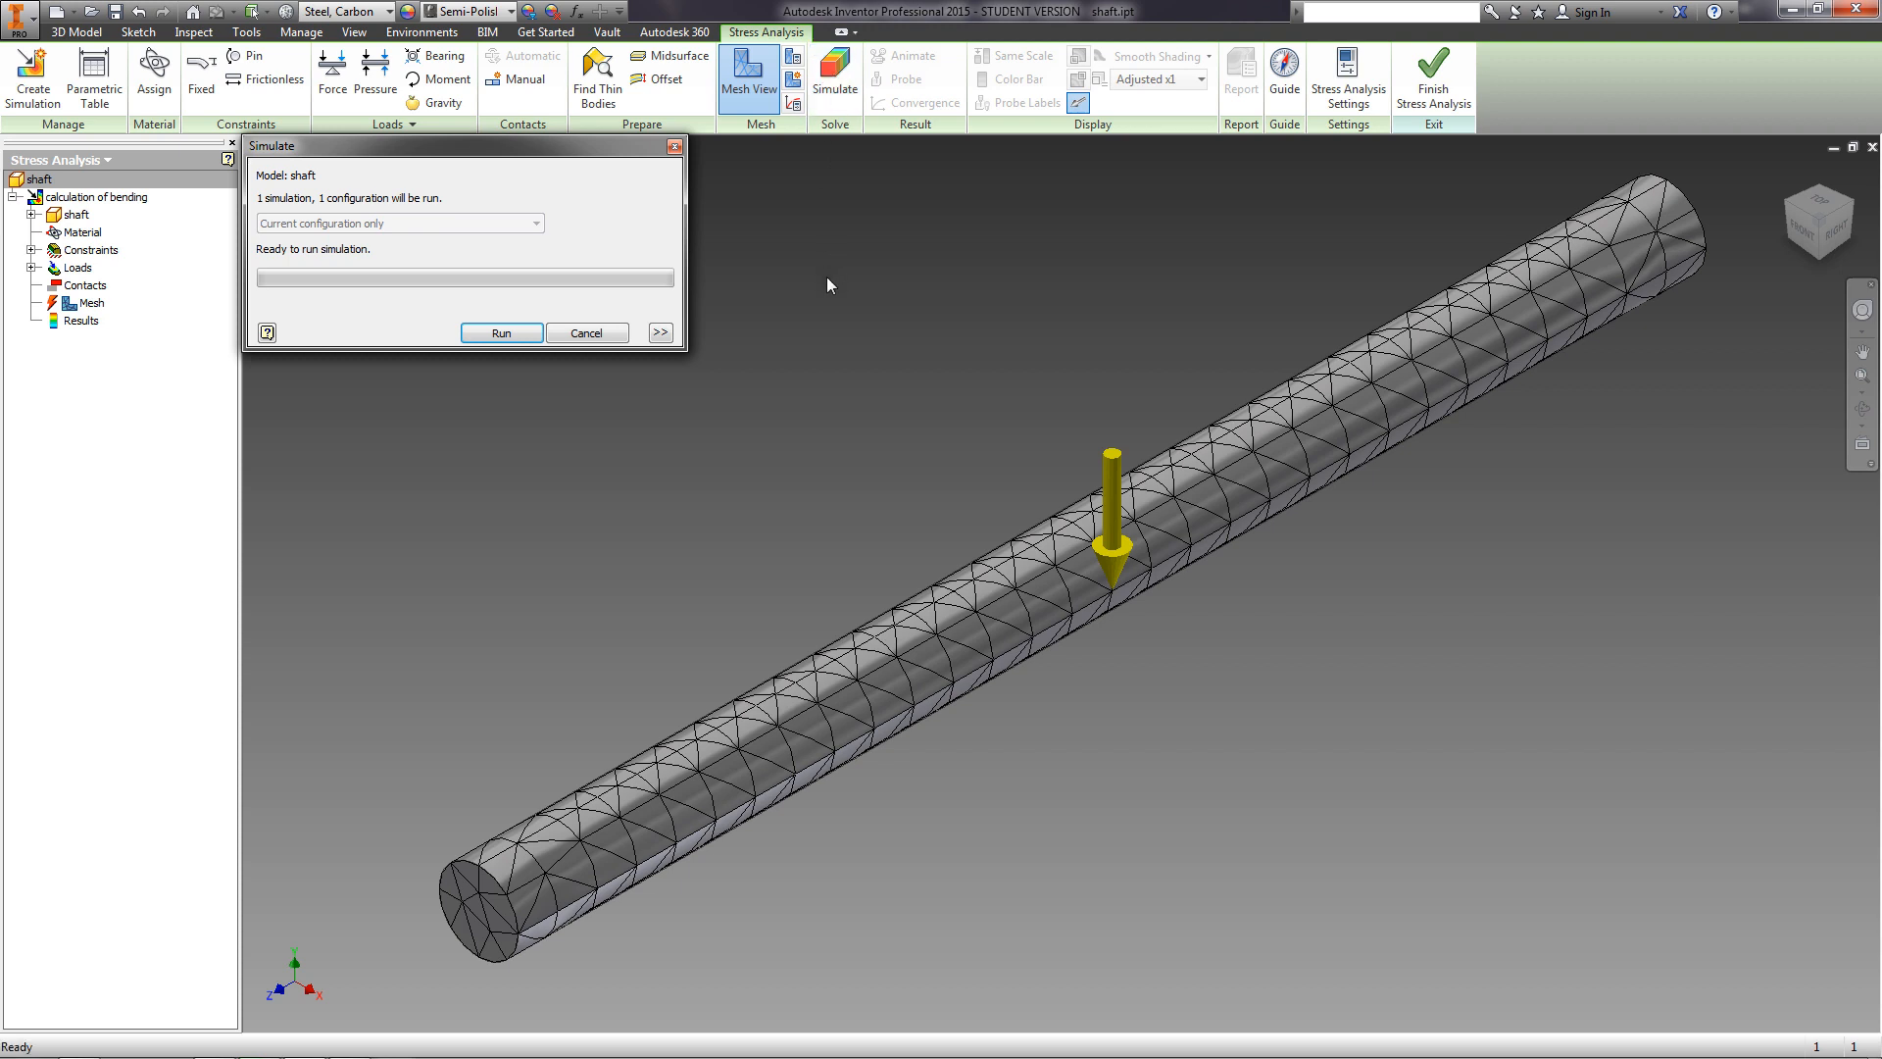
pyautogui.click(500, 332)
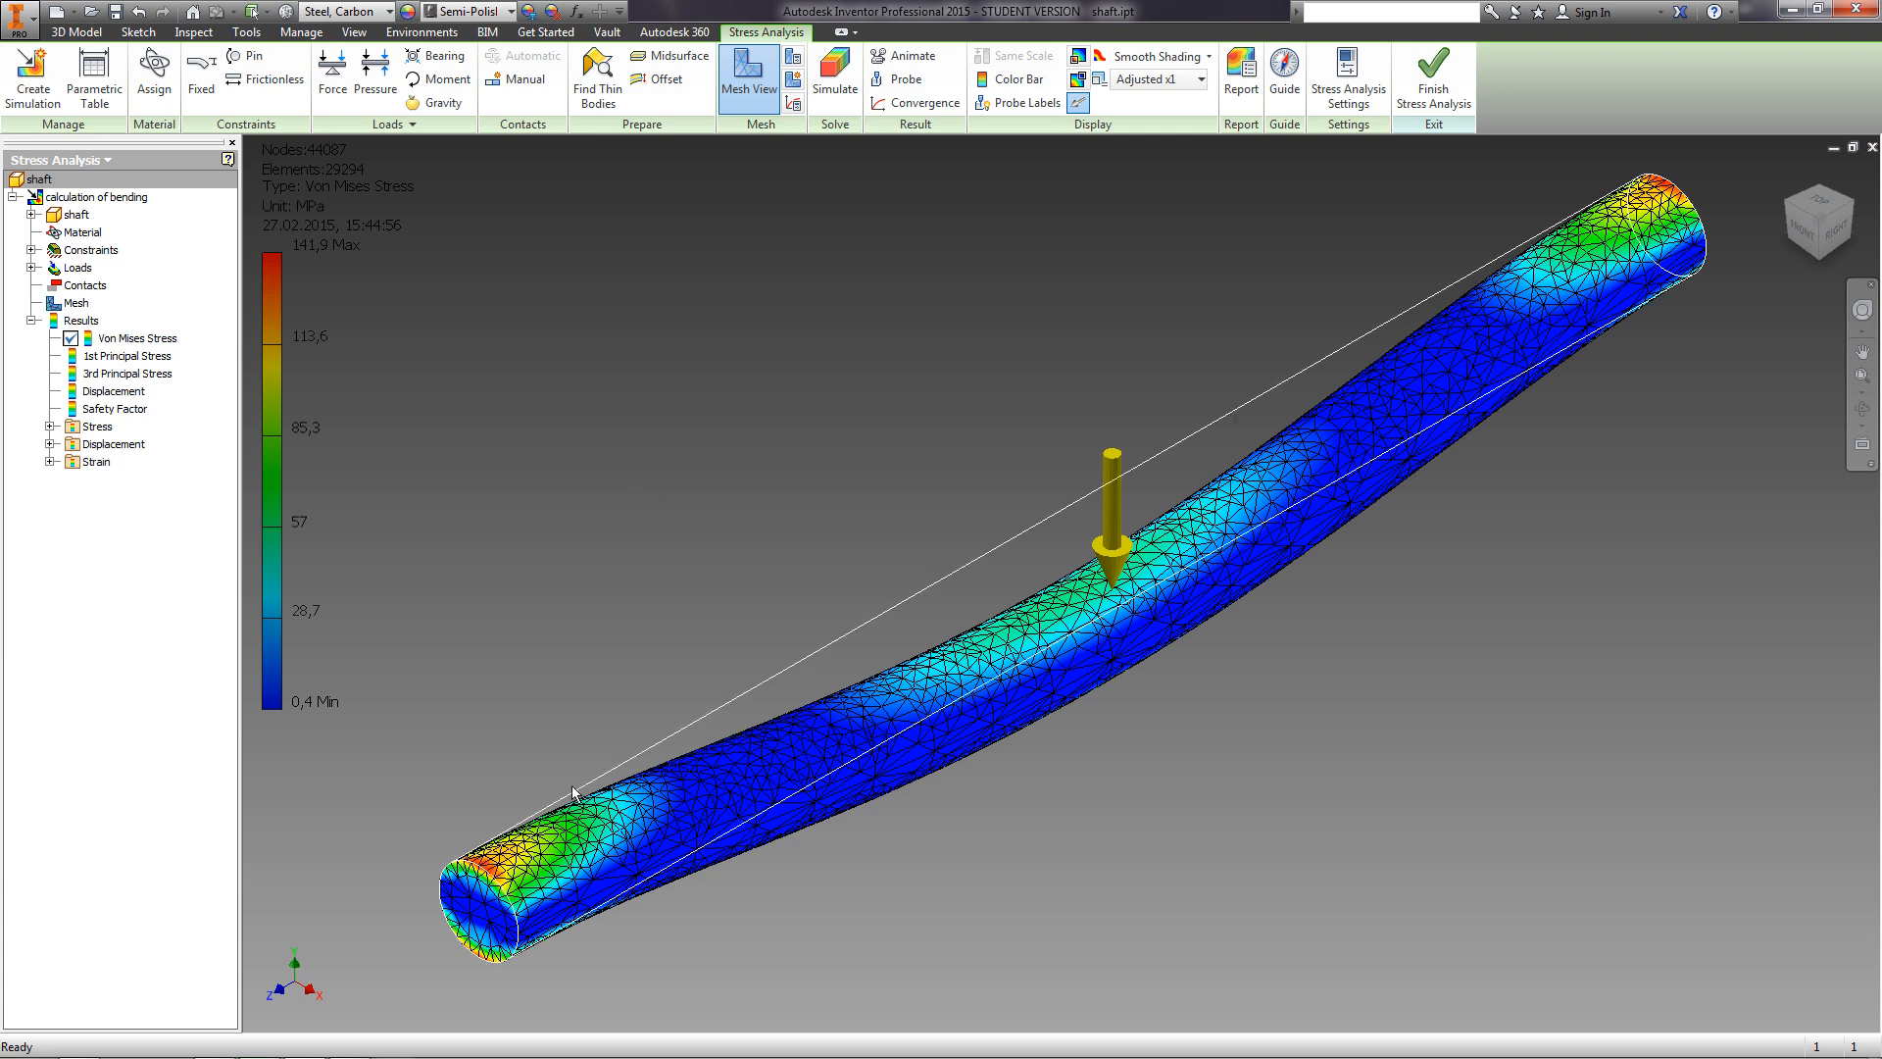
# Examine the Von Mises stress distribution along the deformed shaft and around its fixed end face.
pyautogui.moveTo(730, 856); pyautogui.dragTo(707, 745, button='middle')
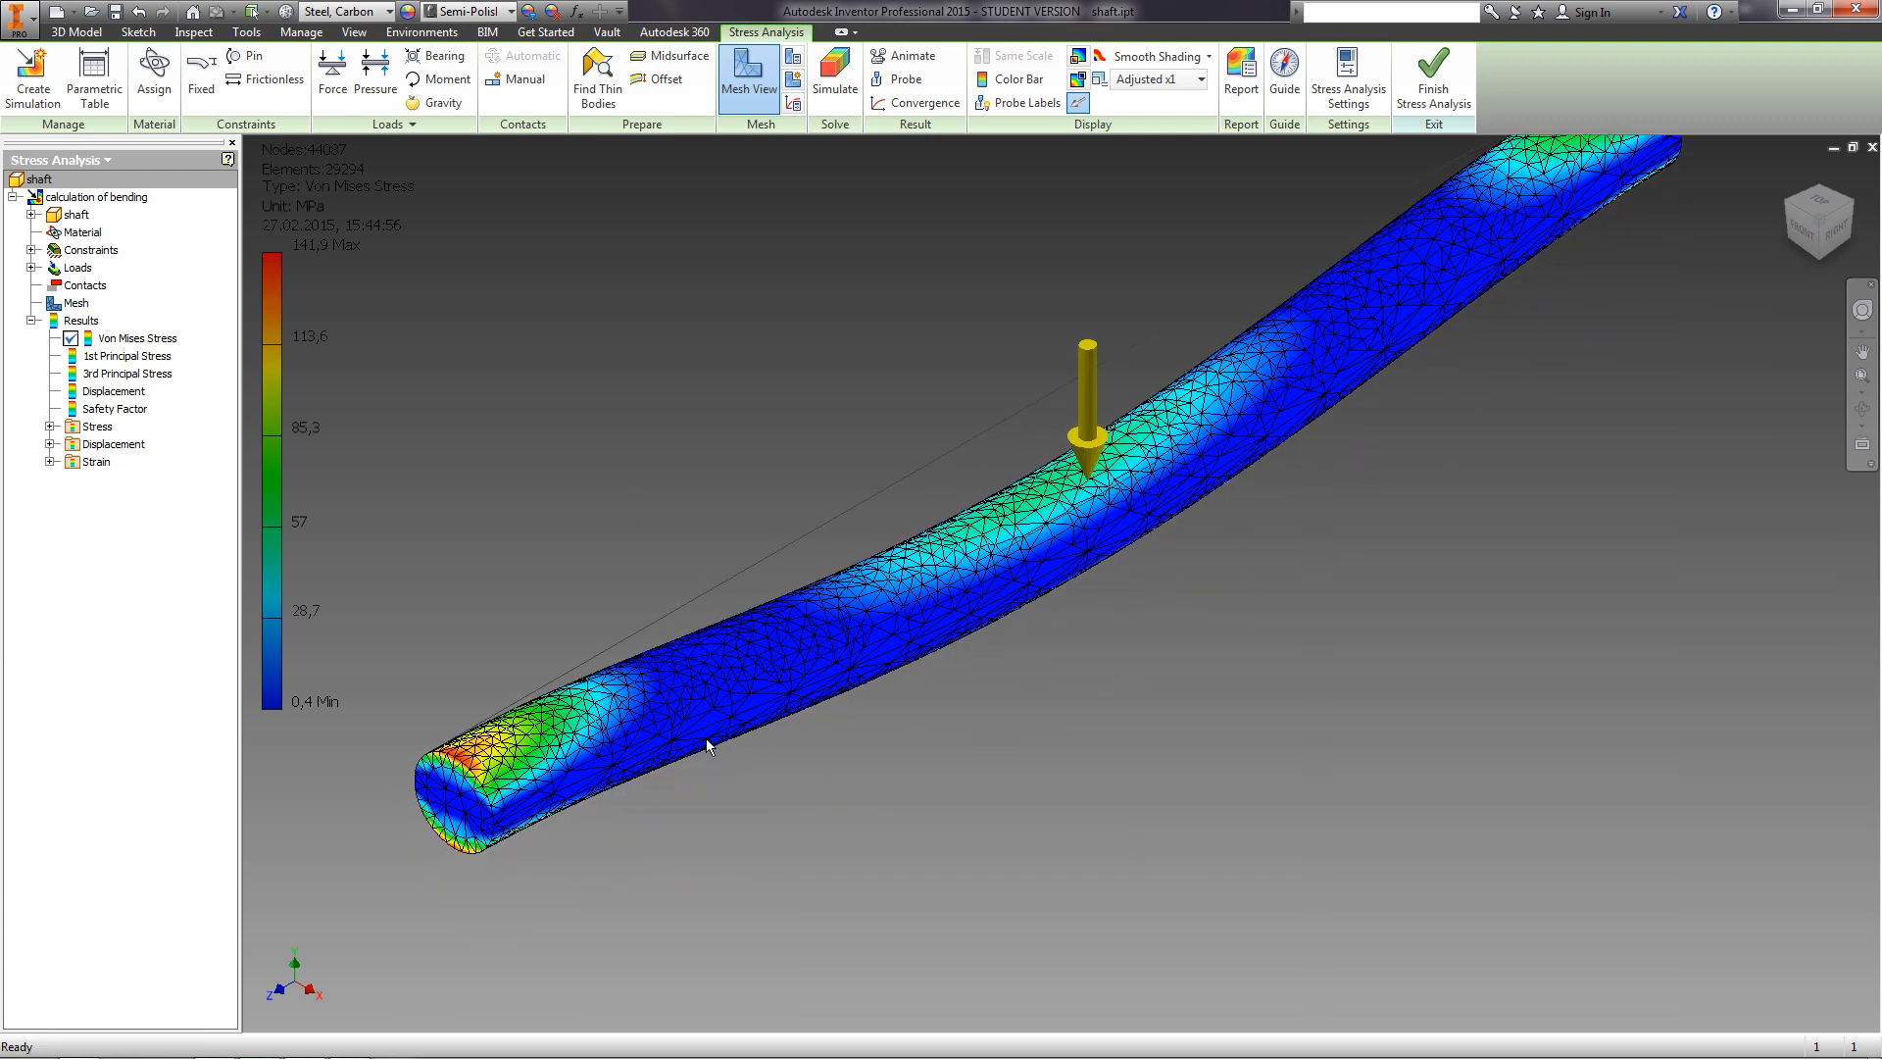
pyautogui.scroll(3, 825, 692)
pyautogui.moveTo(840, 701)
pyautogui.keyDown('shift'); pyautogui.mouseDown(button='middle')
pyautogui.moveTo(827, 561)
pyautogui.moveTo(833, 698)
pyautogui.mouseUp(button='middle'); pyautogui.keyUp('shift')
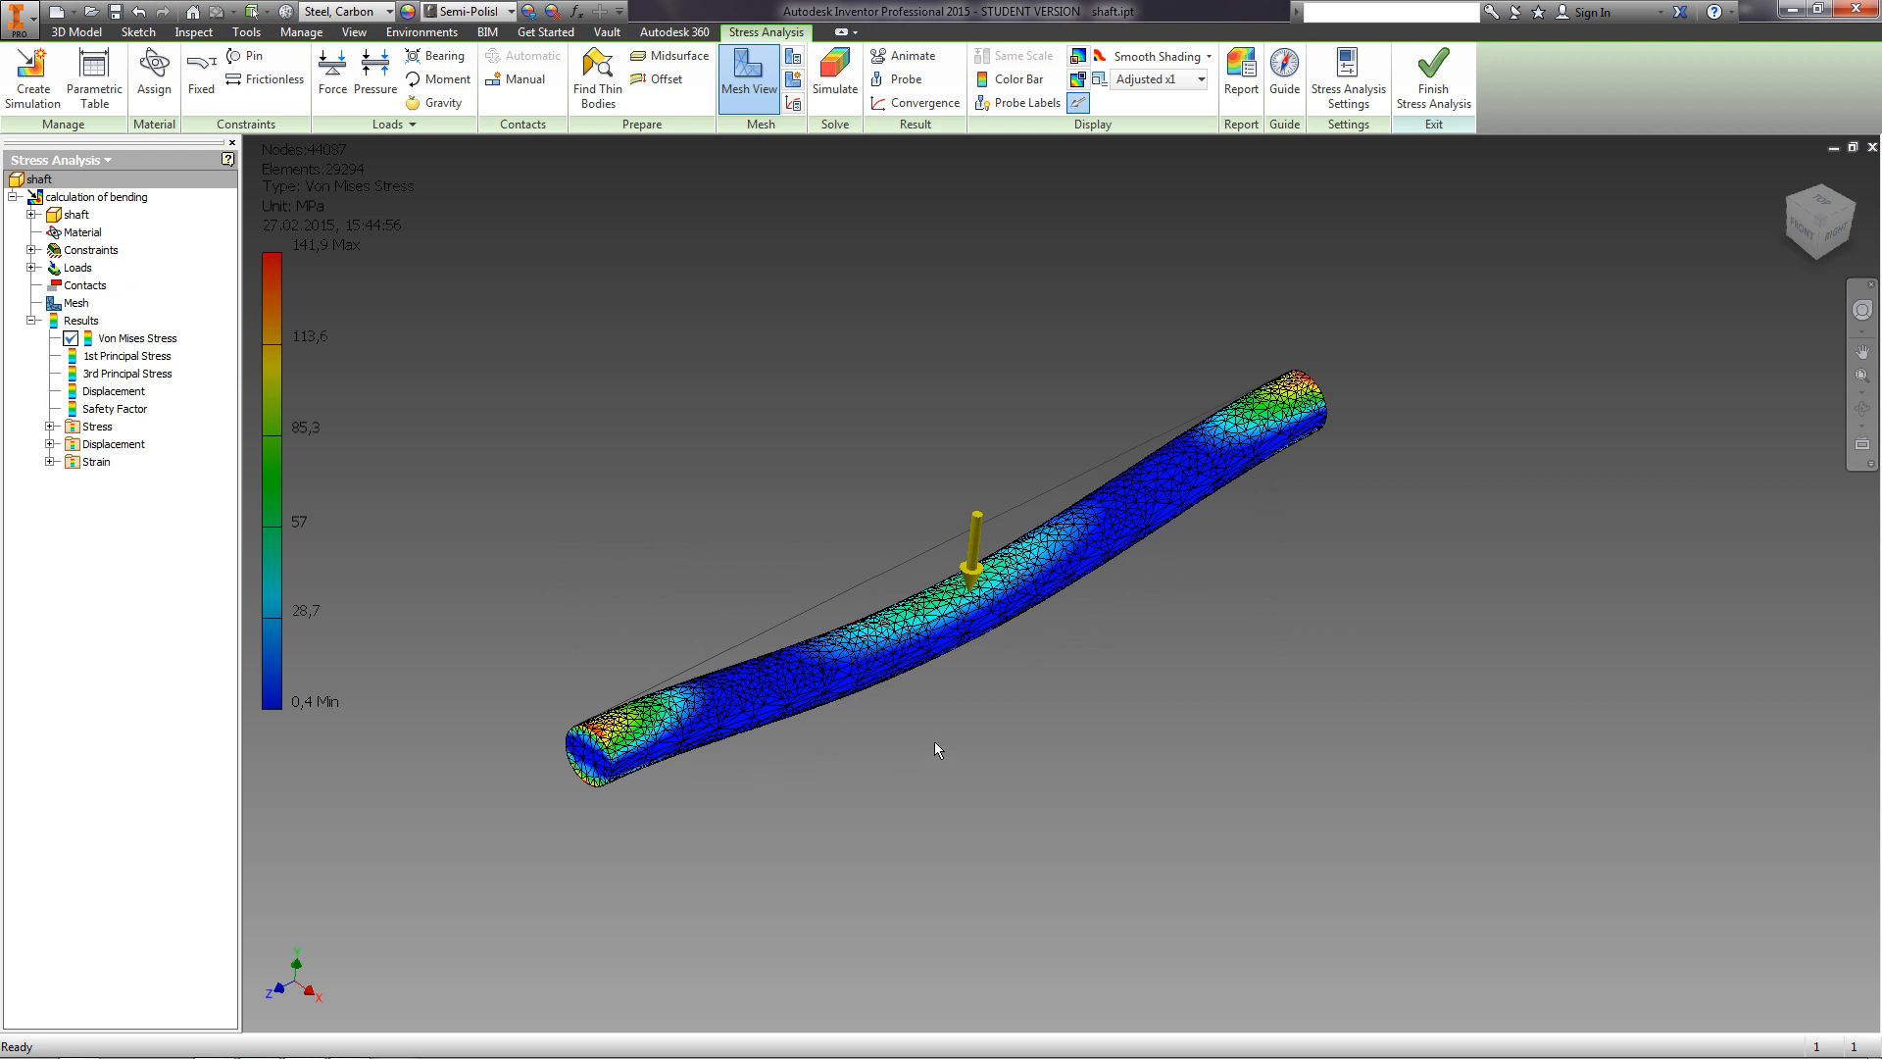
pyautogui.scroll(3, 933, 741)
pyautogui.scroll(-3, 916, 697)
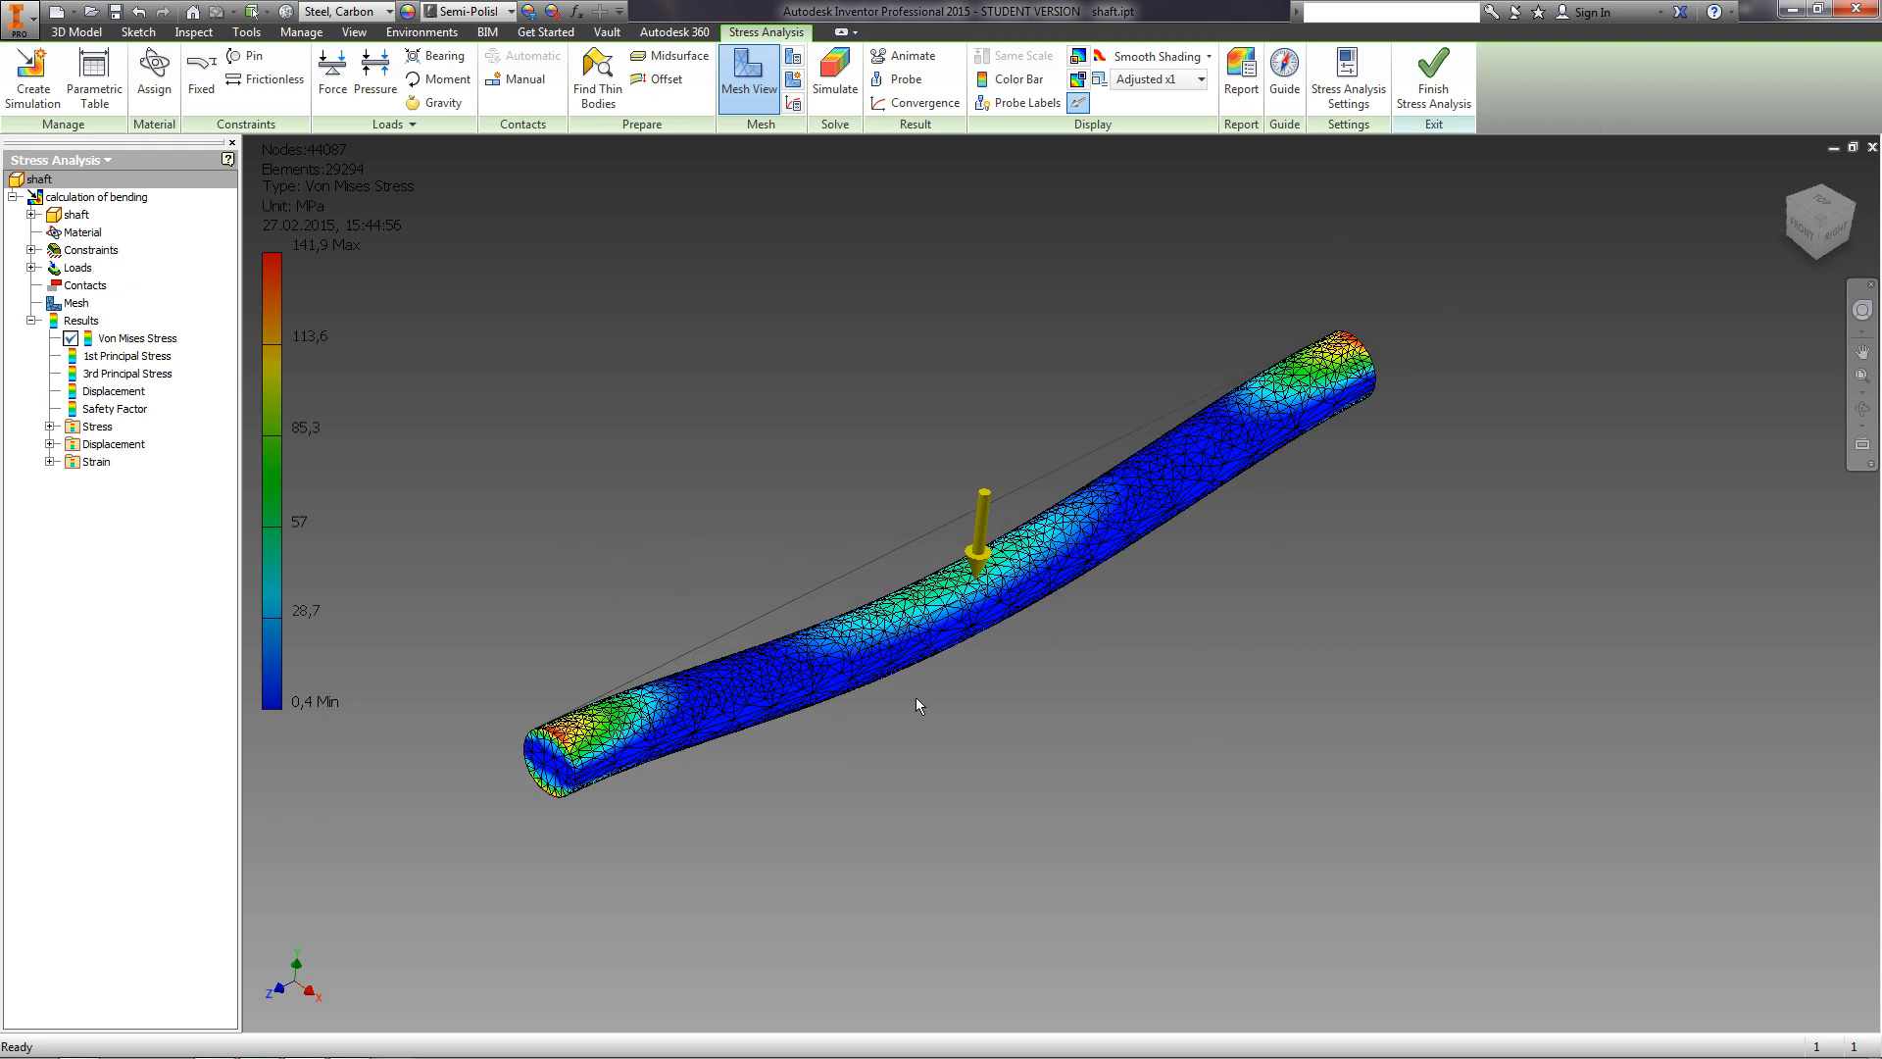
pyautogui.scroll(3, 590, 684)
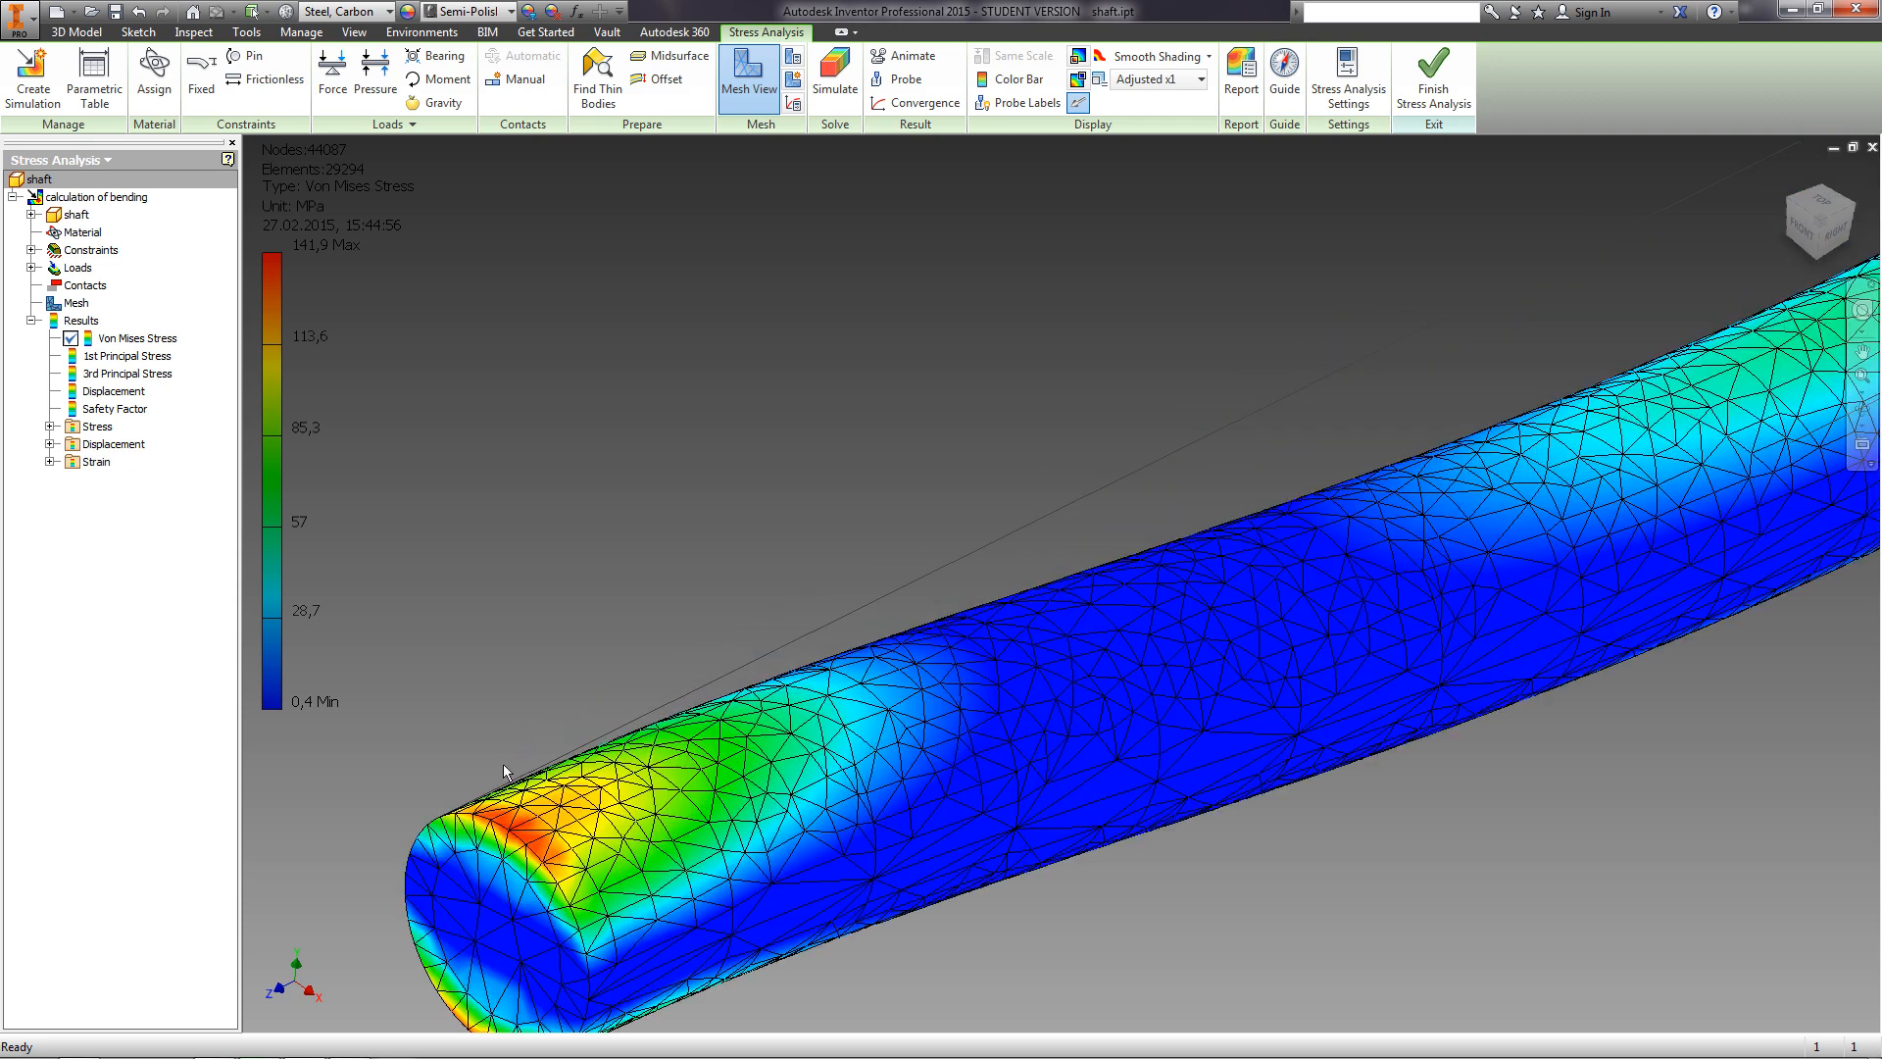
pyautogui.moveTo(590, 684); pyautogui.dragTo(683, 537, button='middle')
pyautogui.scroll(2, 604, 738)
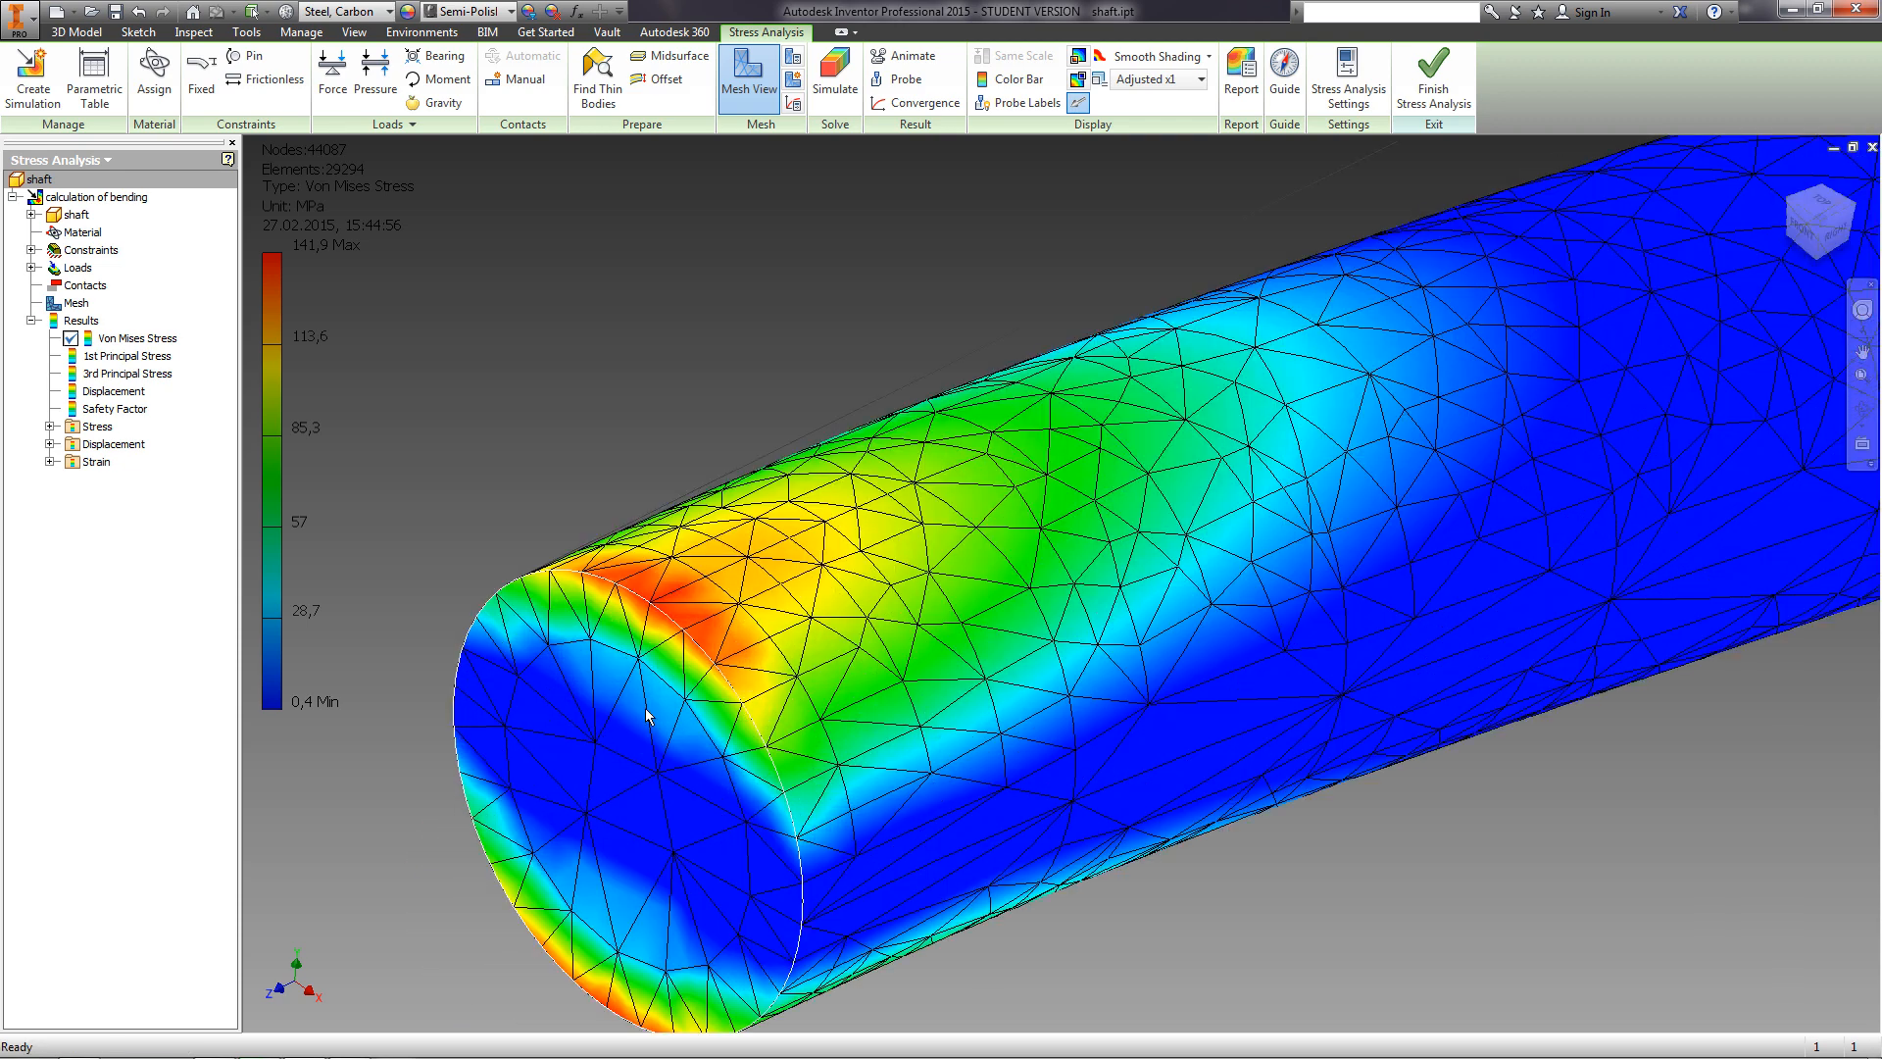
pyautogui.scroll(-2, 907, 620)
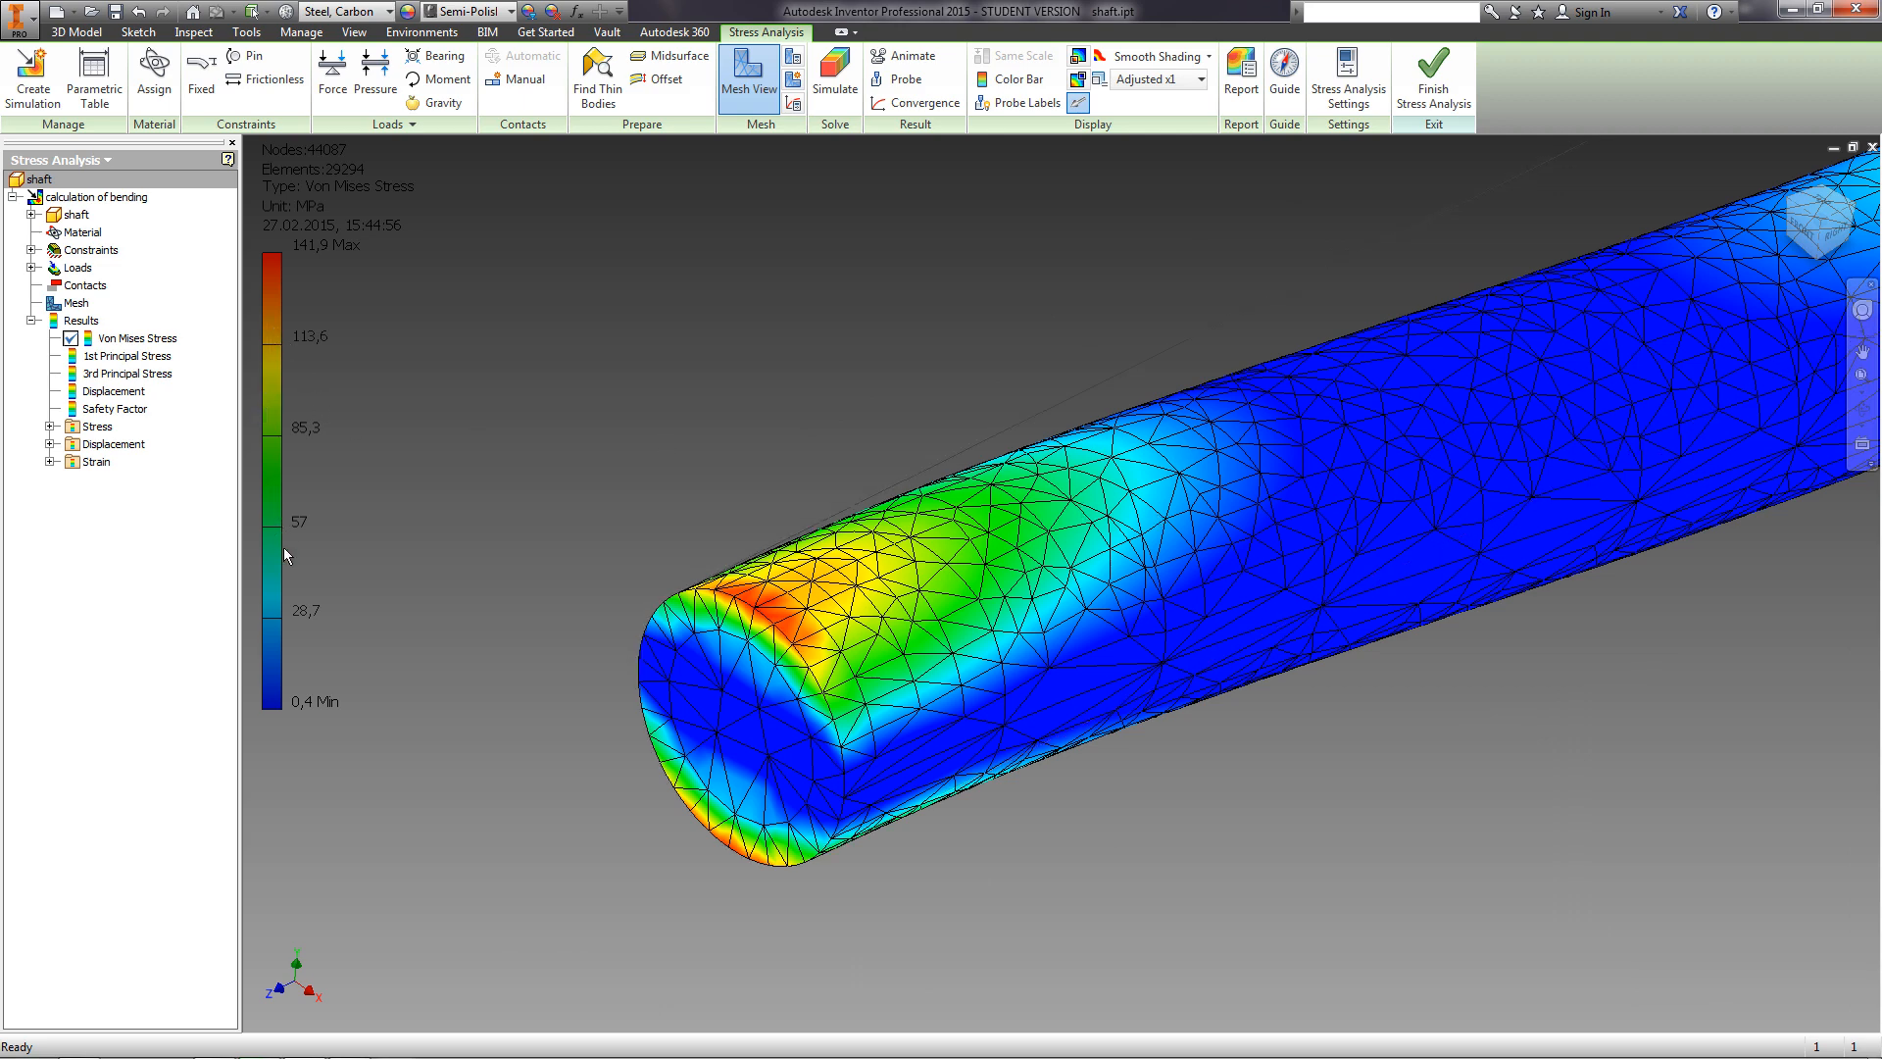
# Examine the Von Mises stress distribution around the force at mid-span and at the shaft's far fixed end.
pyautogui.scroll(-5, 1167, 453)
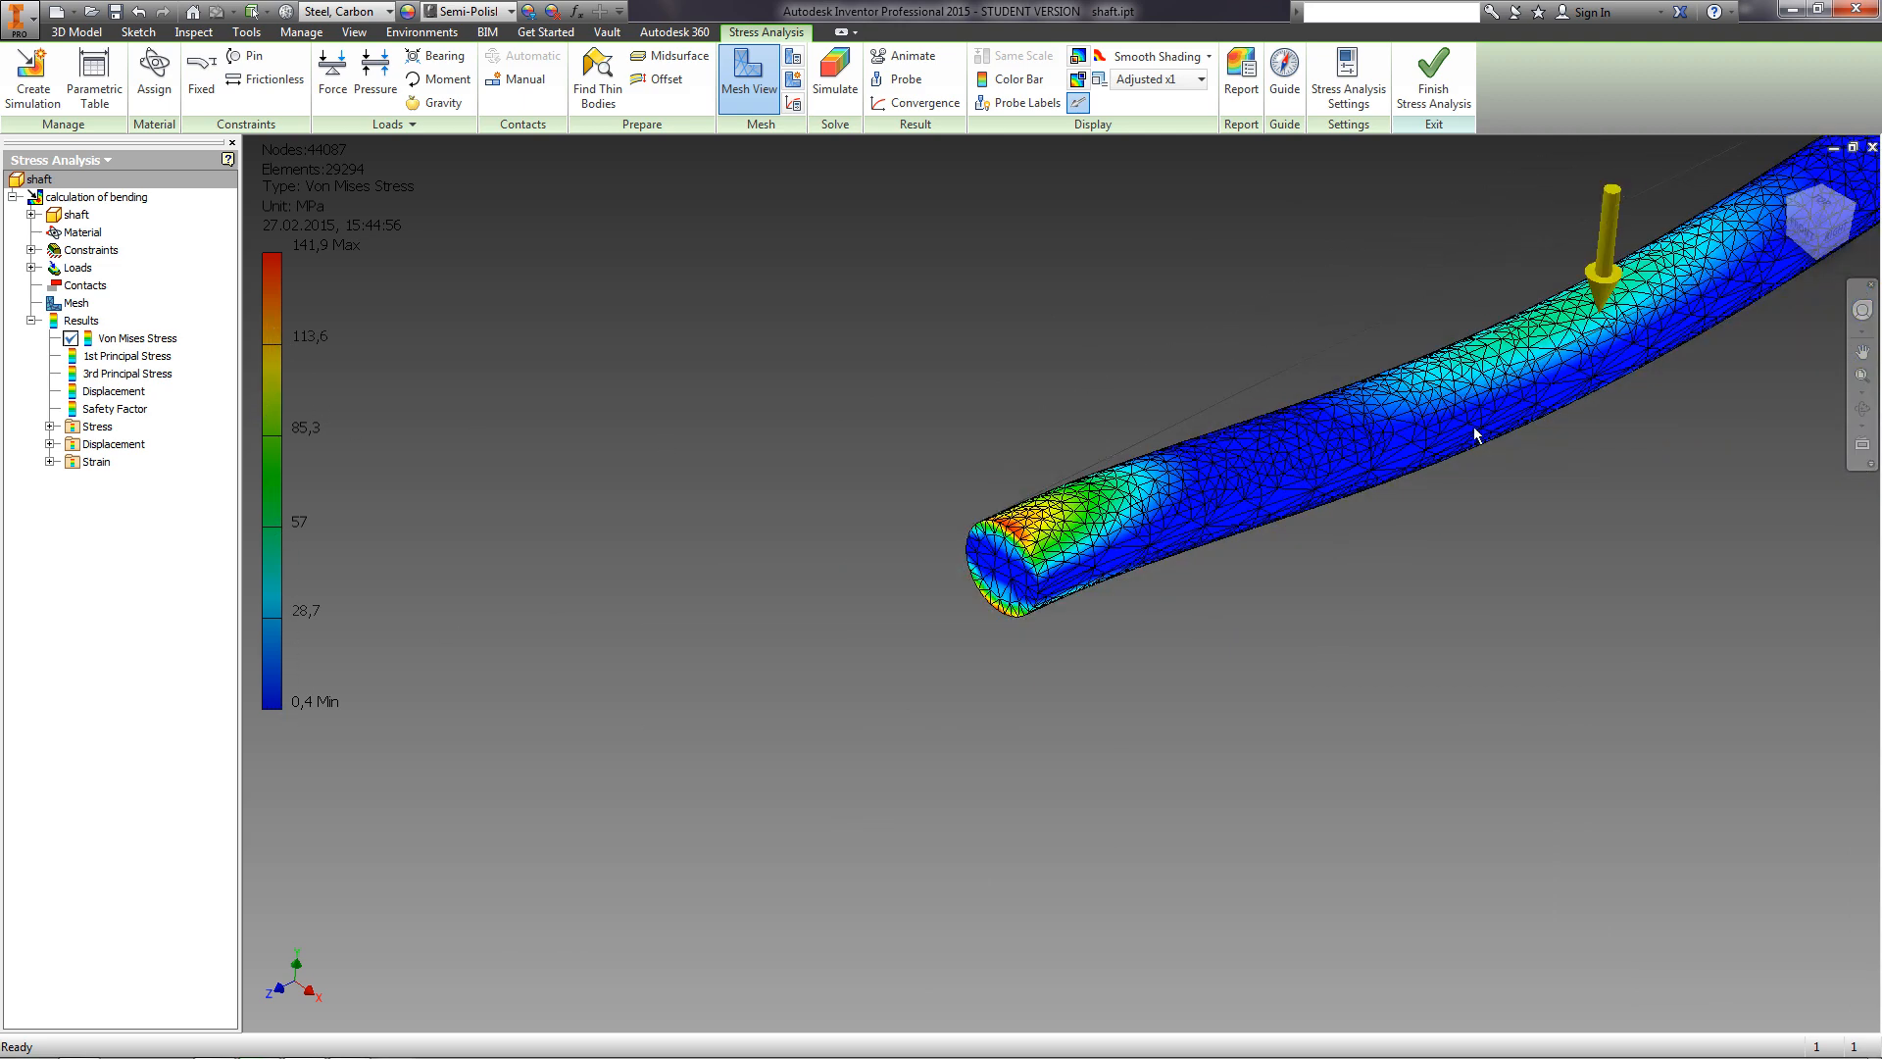
pyautogui.moveTo(1445, 443); pyautogui.dragTo(1153, 595, button='middle')
pyautogui.scroll(3, 1278, 445)
pyautogui.scroll(3, 1278, 445)
pyautogui.scroll(-6, 1324, 452)
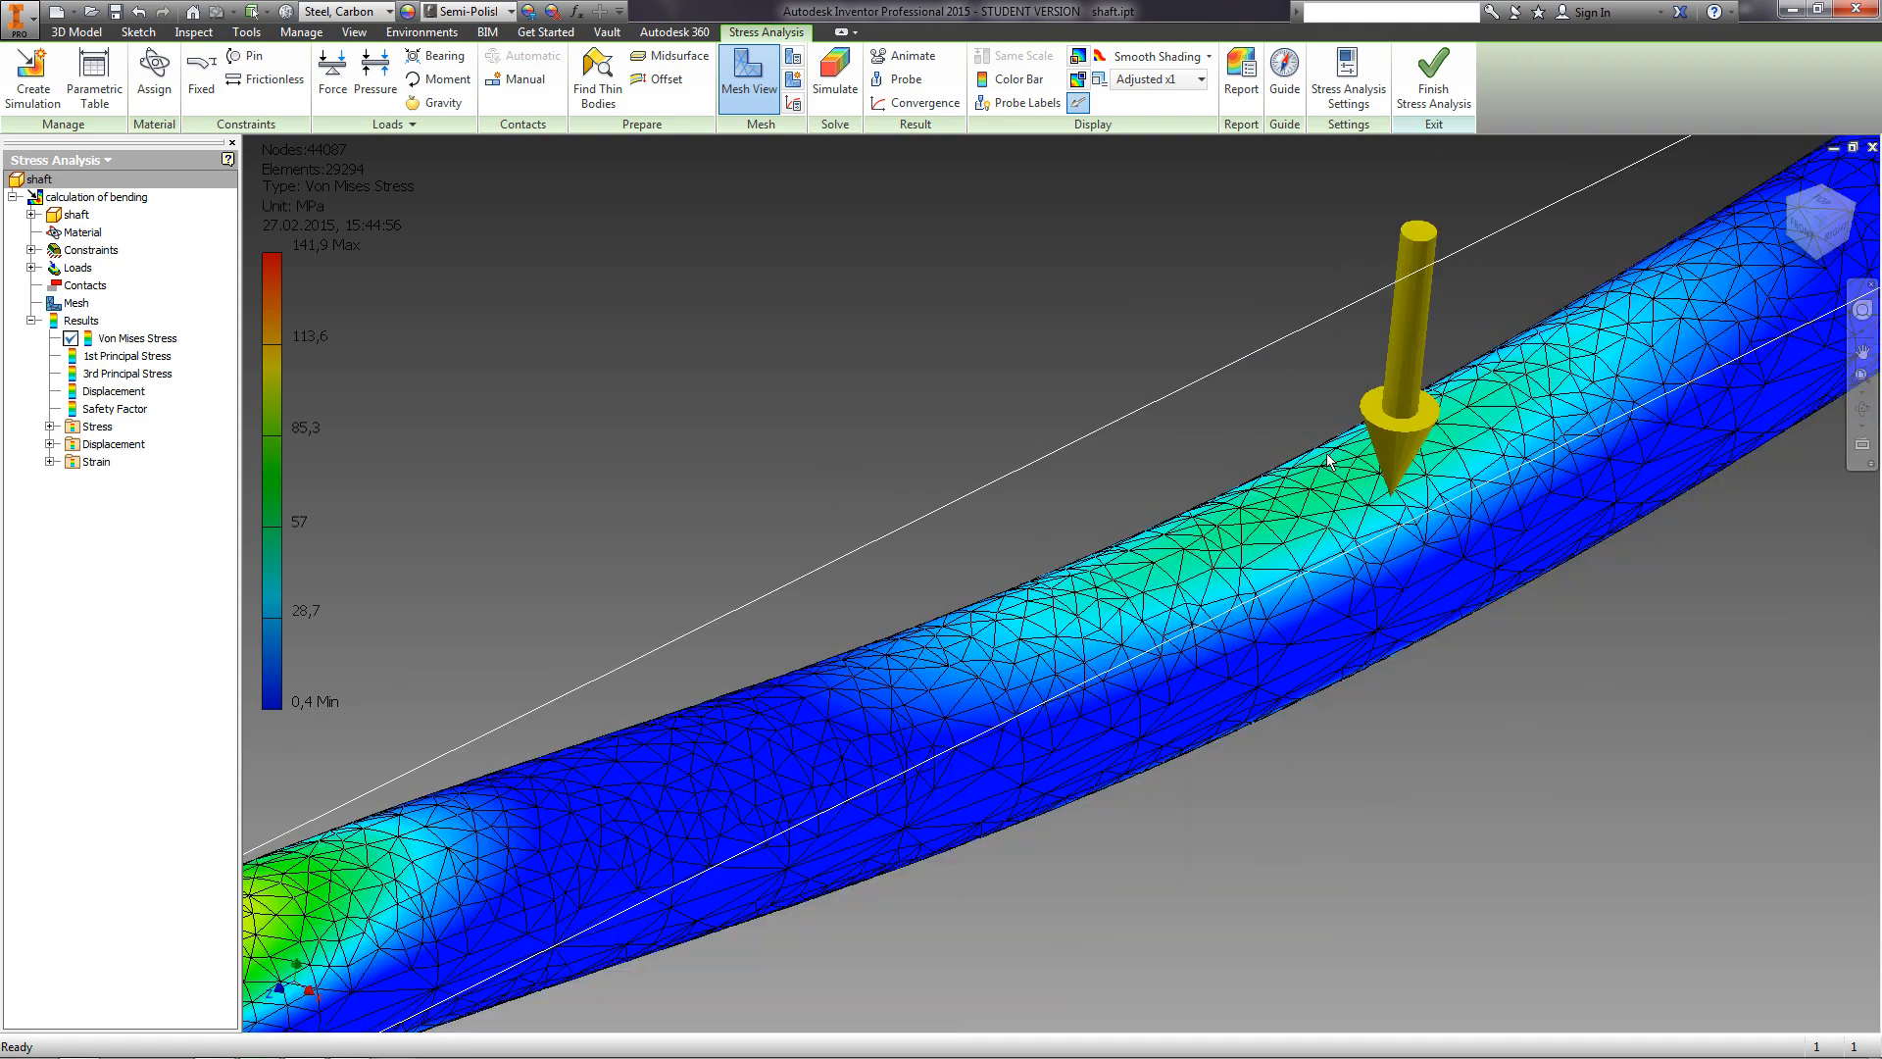
pyautogui.moveTo(1478, 445); pyautogui.dragTo(1300, 552, button='middle')
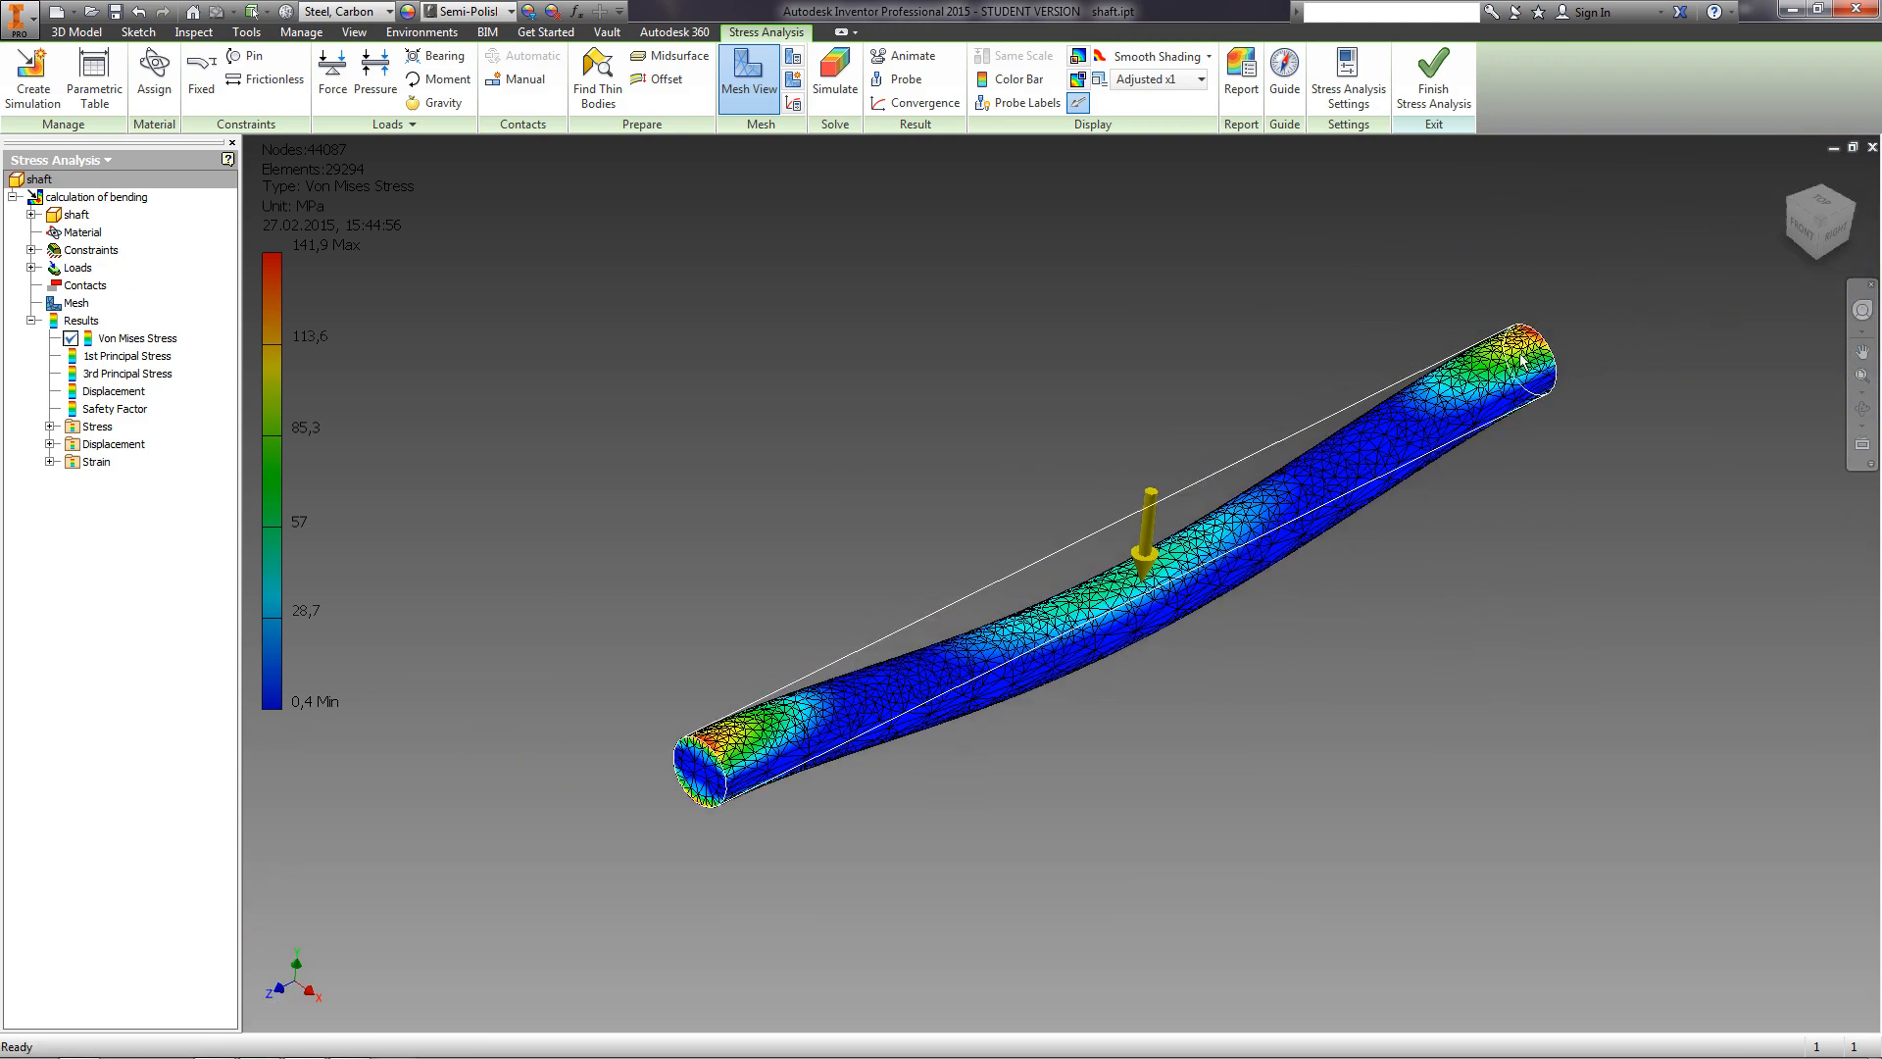
pyautogui.scroll(5, 1524, 359)
pyautogui.scroll(-5, 1527, 350)
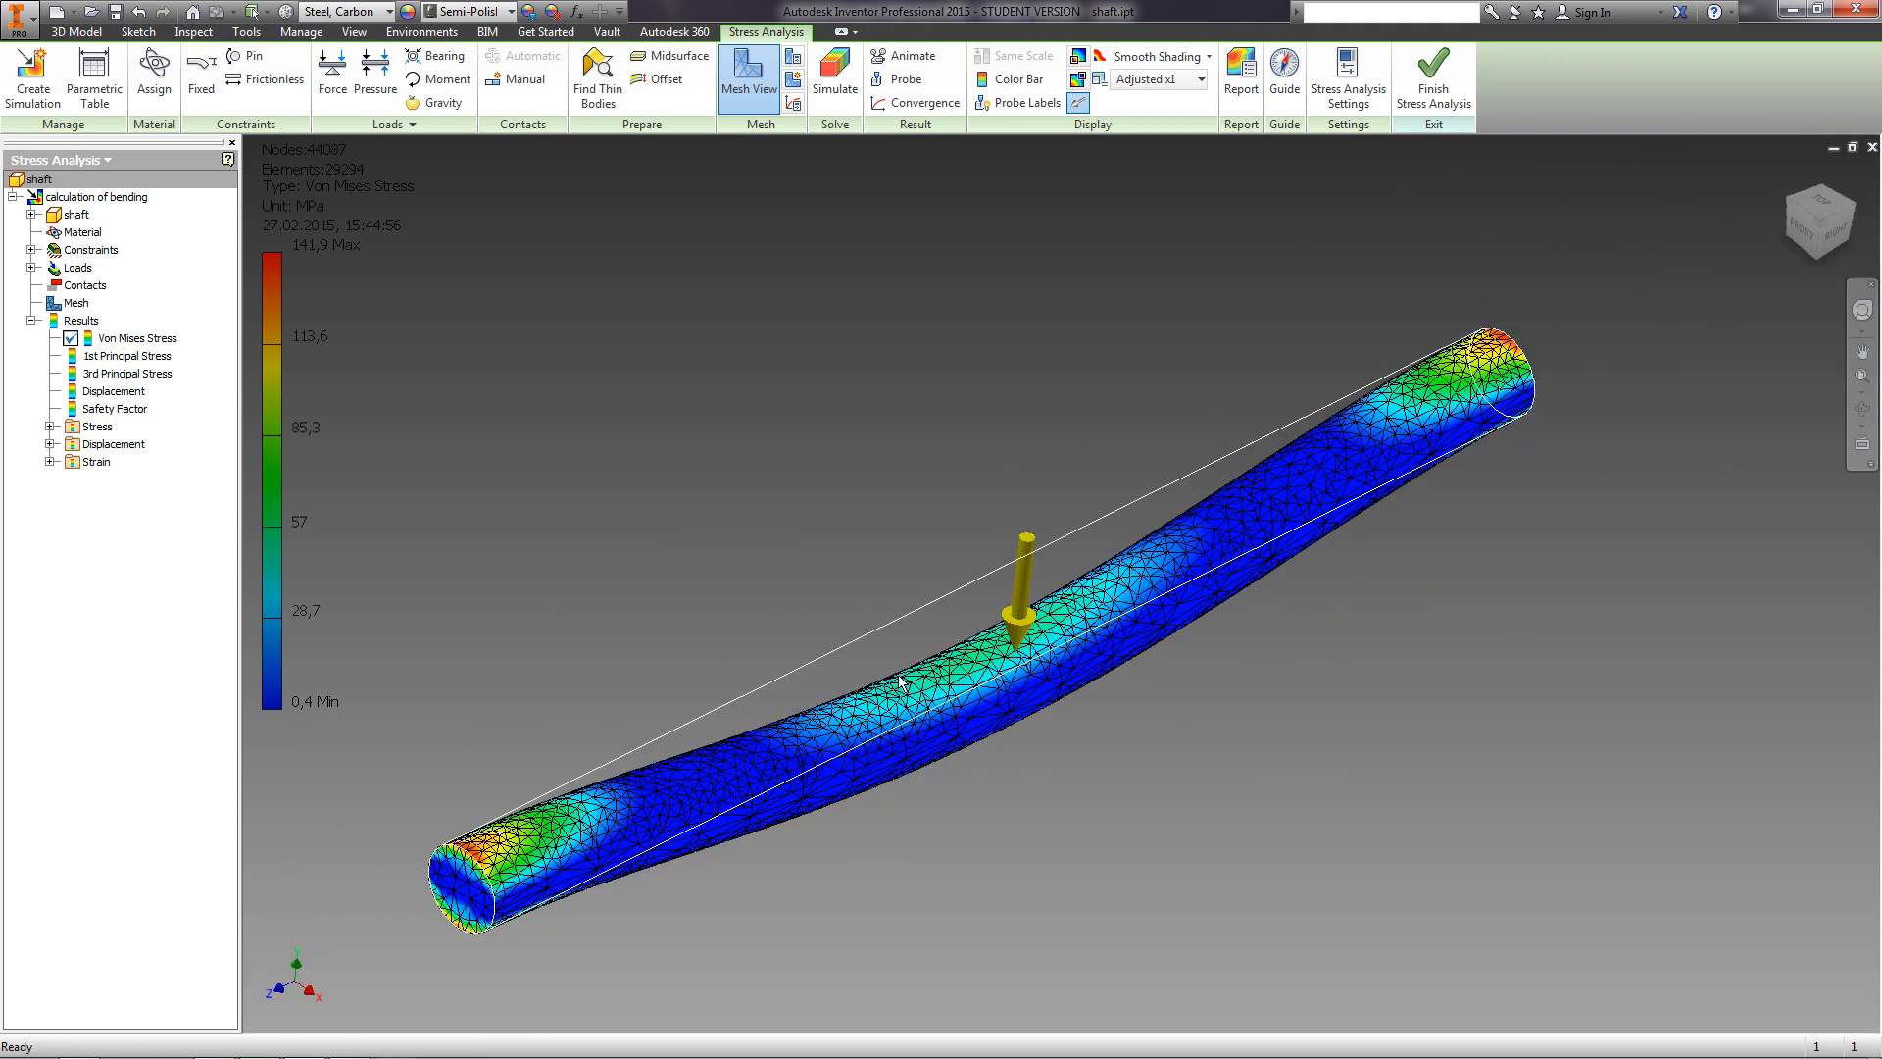
pyautogui.moveTo(919, 676); pyautogui.dragTo(1040, 597, button='middle')
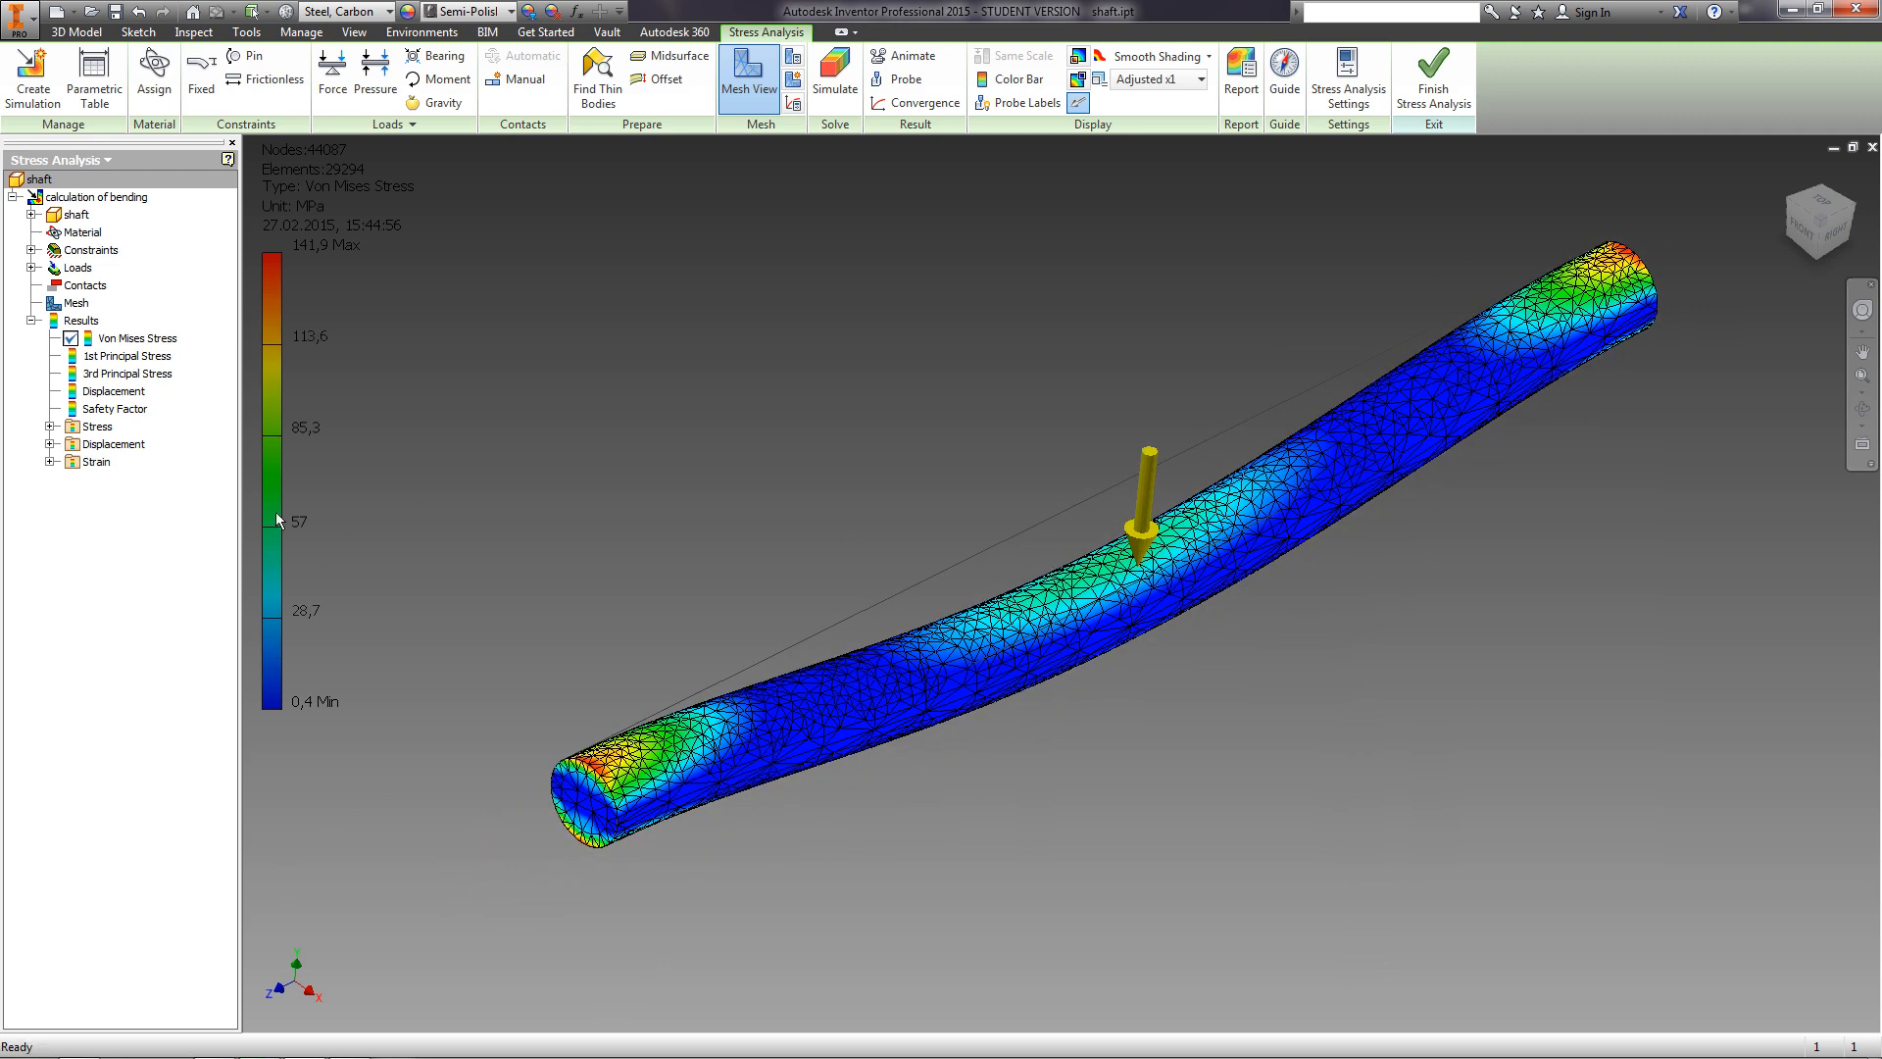
# View the 1st Principal Stress, 3rd Principal Stress, Displacement and Safety Factor results on the shaft one after another.
pyautogui.doubleClick(98, 357)
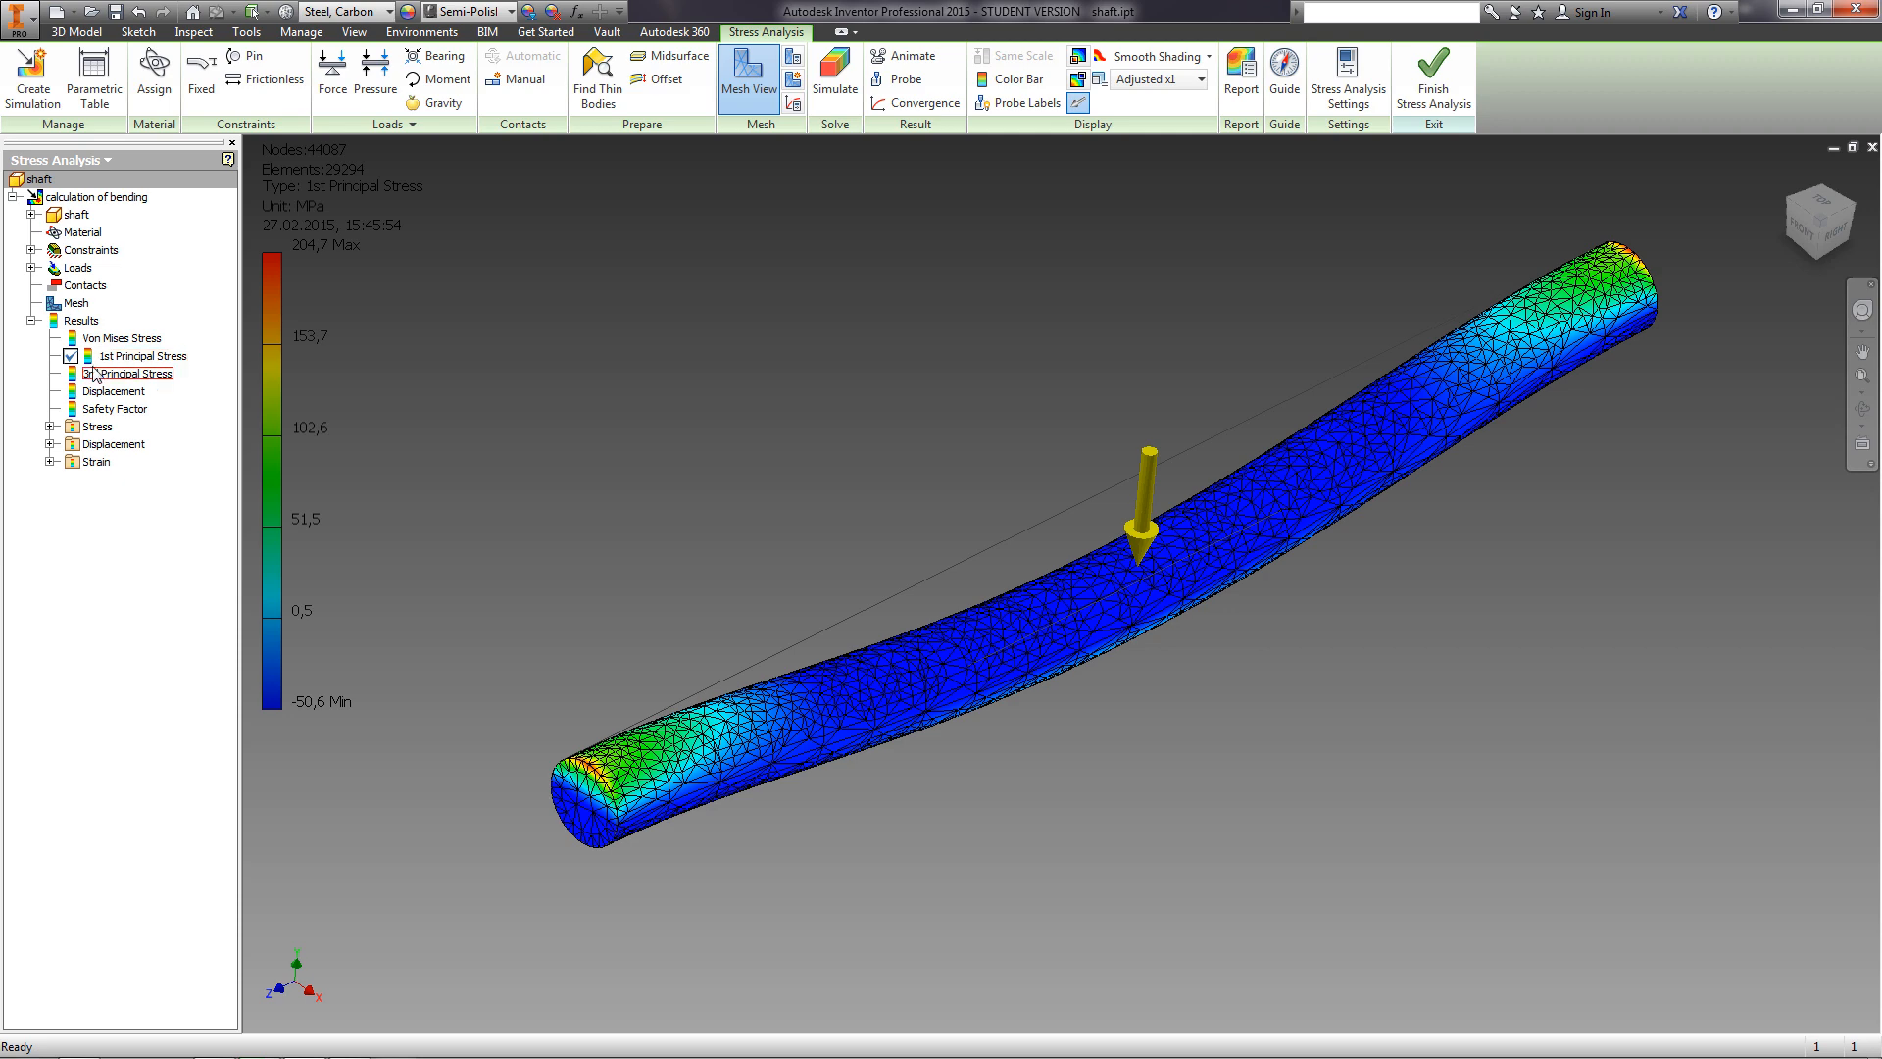
pyautogui.doubleClick(95, 375)
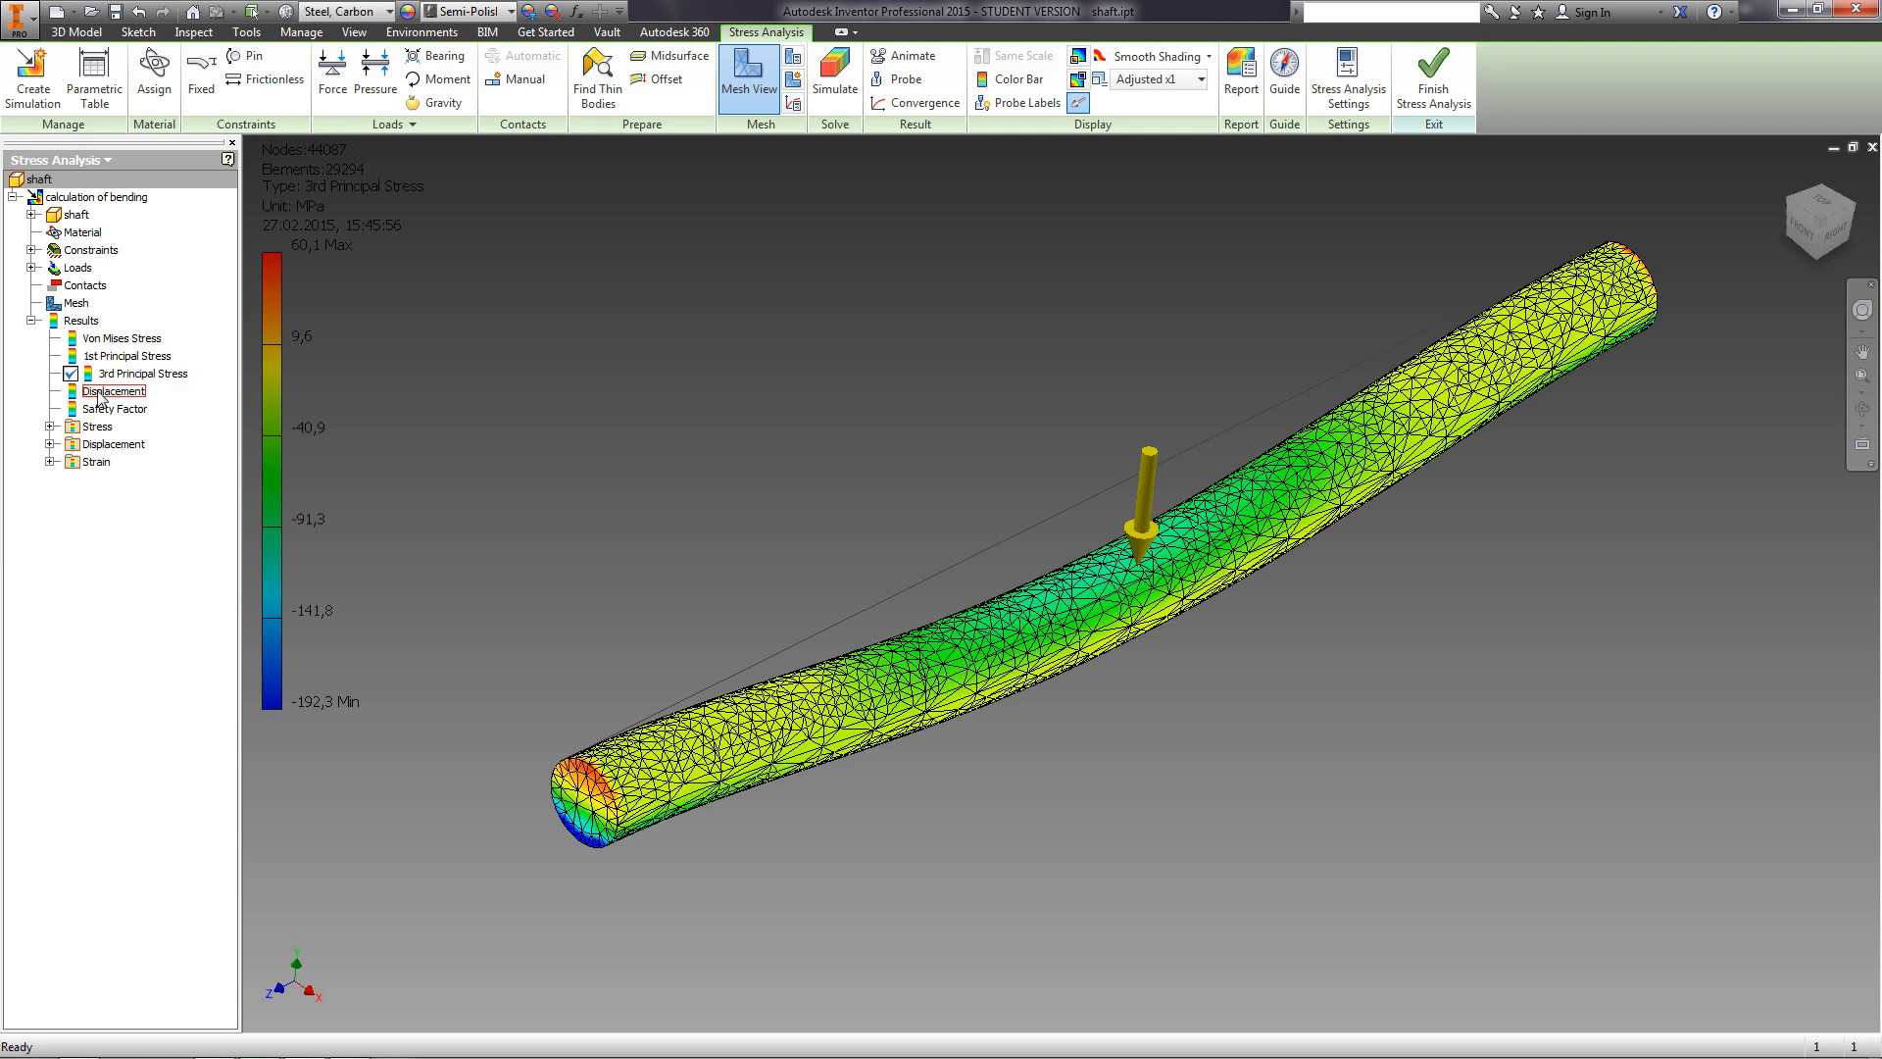
pyautogui.doubleClick(99, 394)
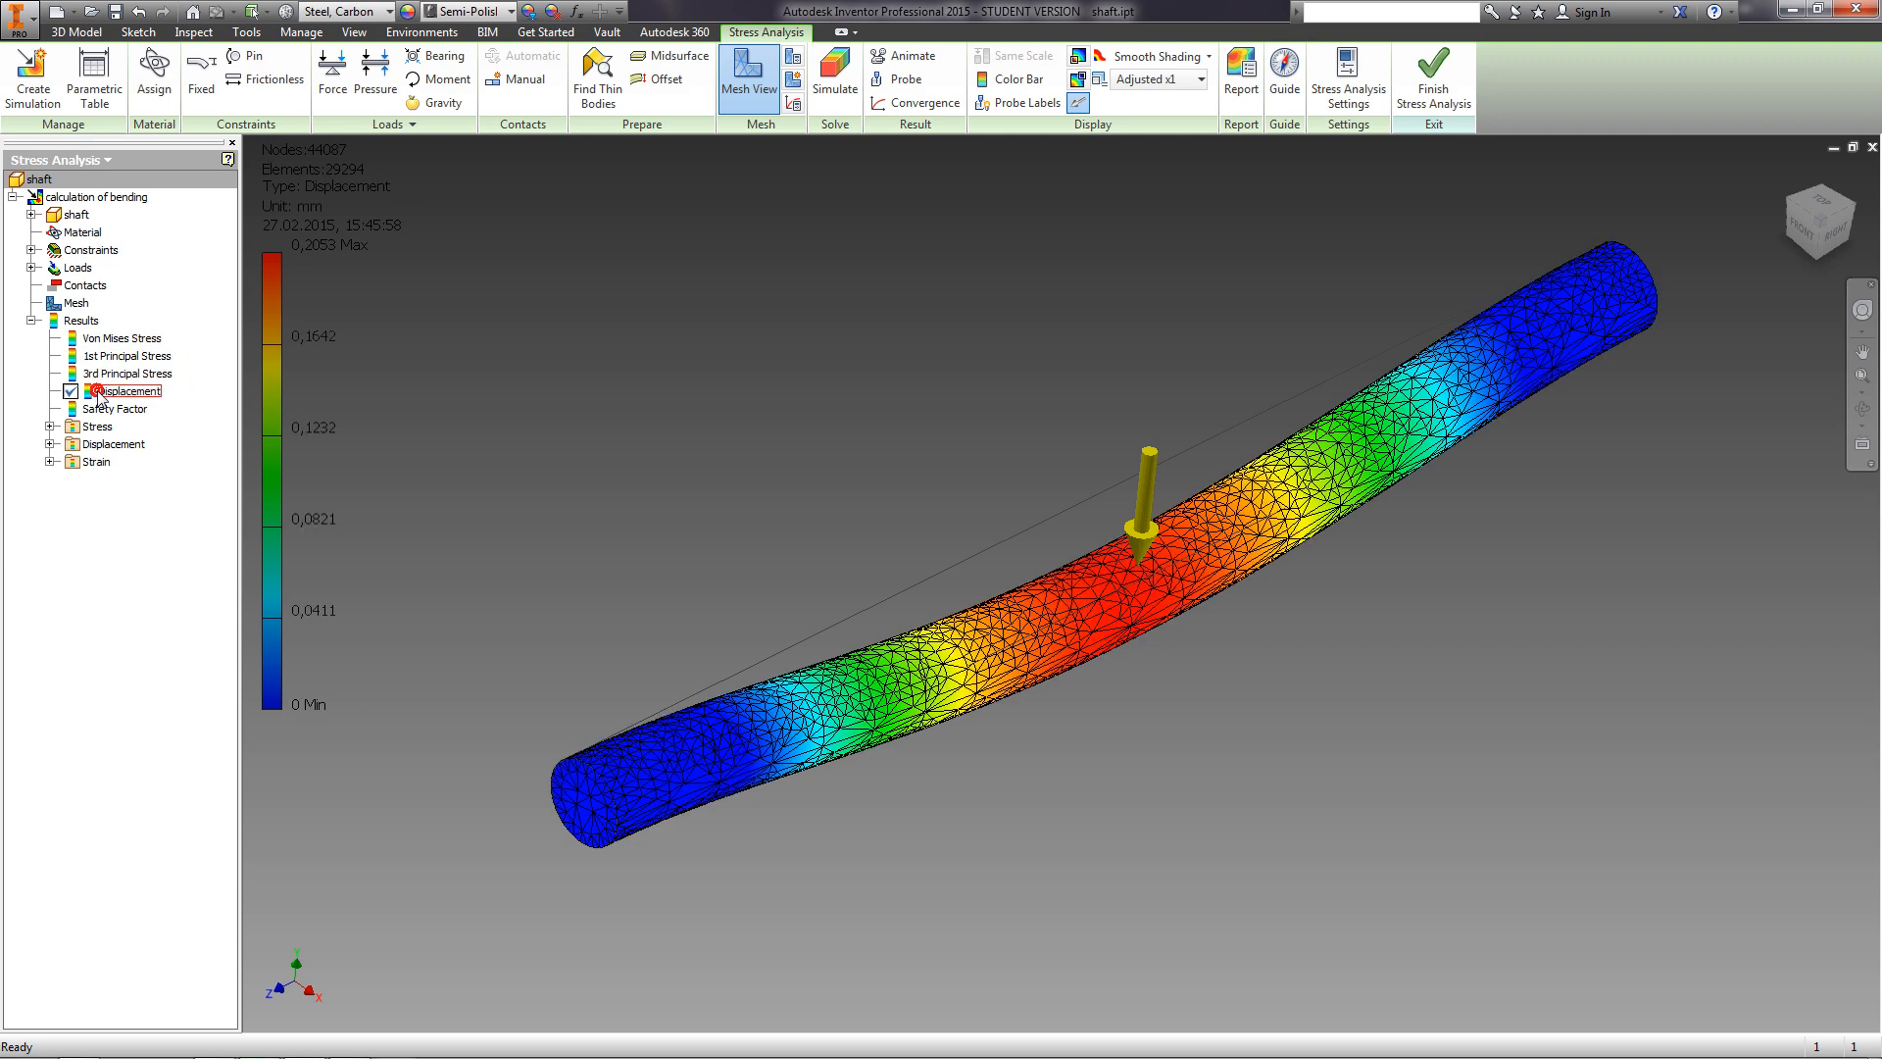
pyautogui.doubleClick(99, 410)
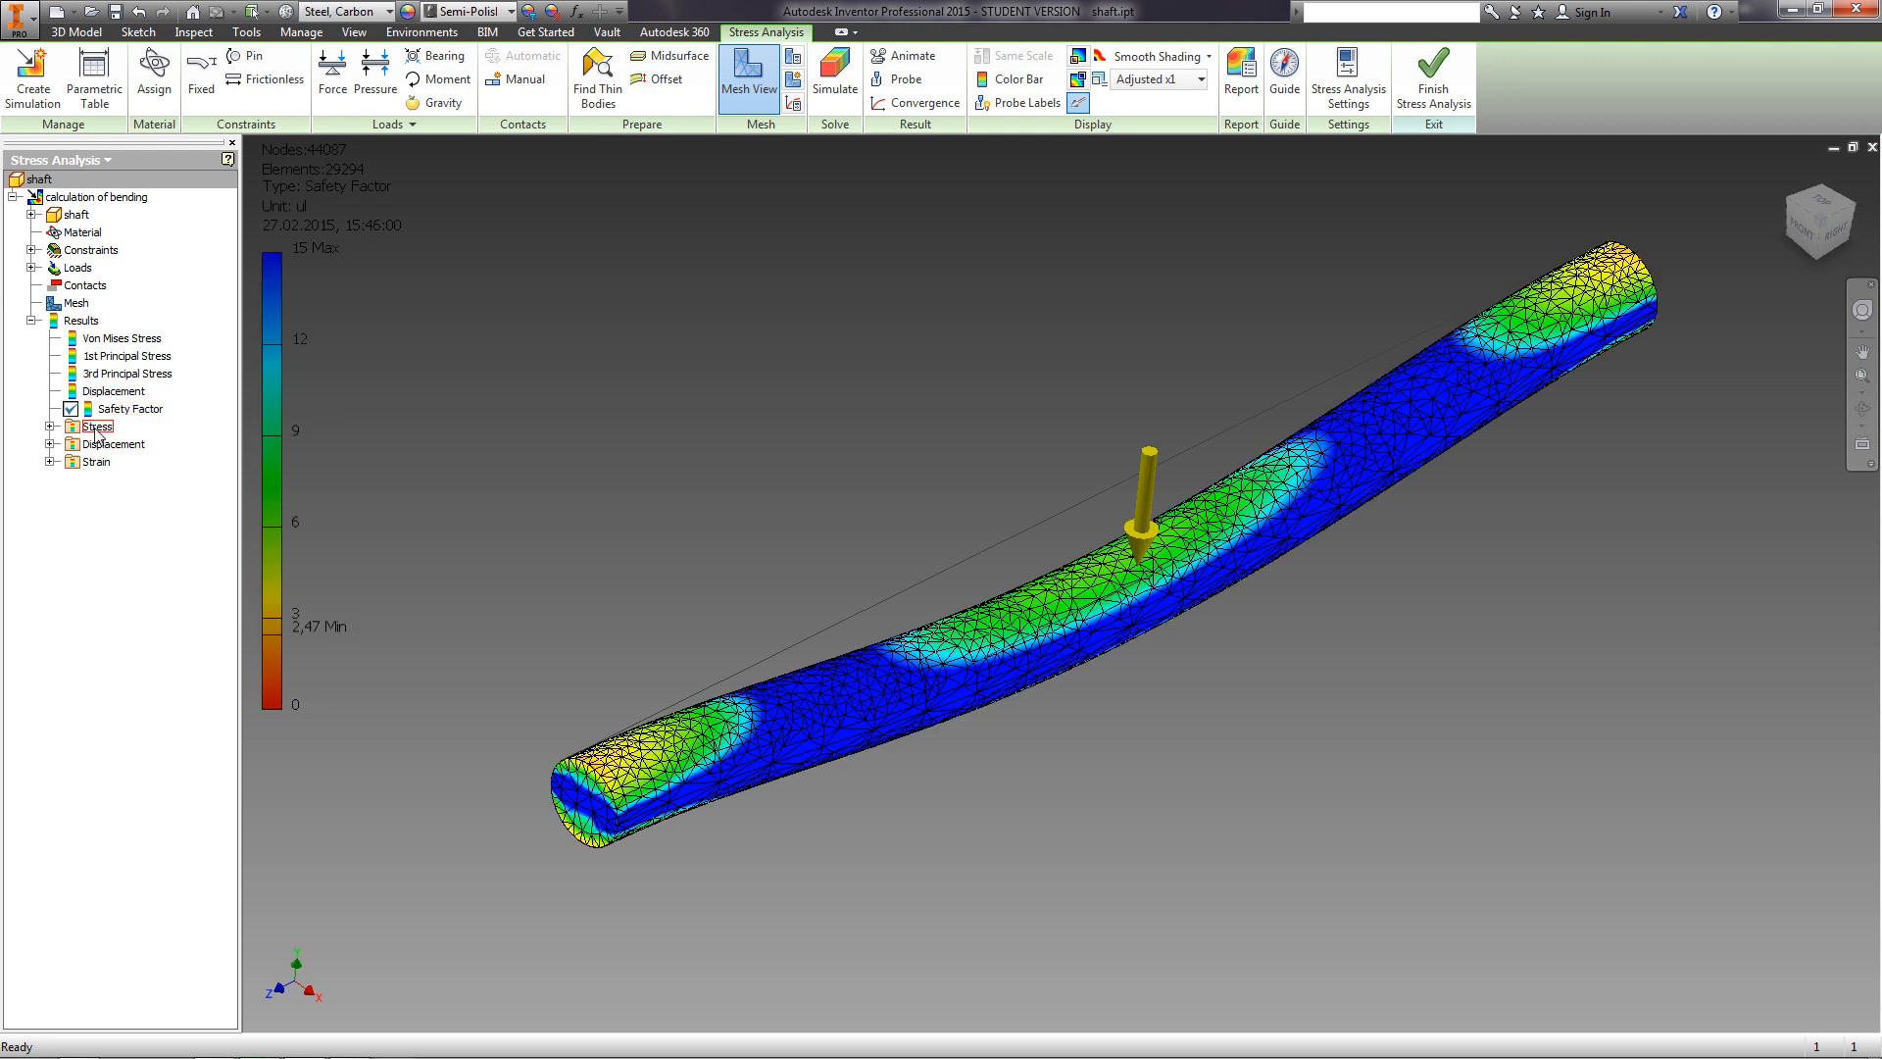
# Review the component results available in the Stress, Displacement and Strain groups, and collapse the groups again.
pyautogui.click(49, 427)
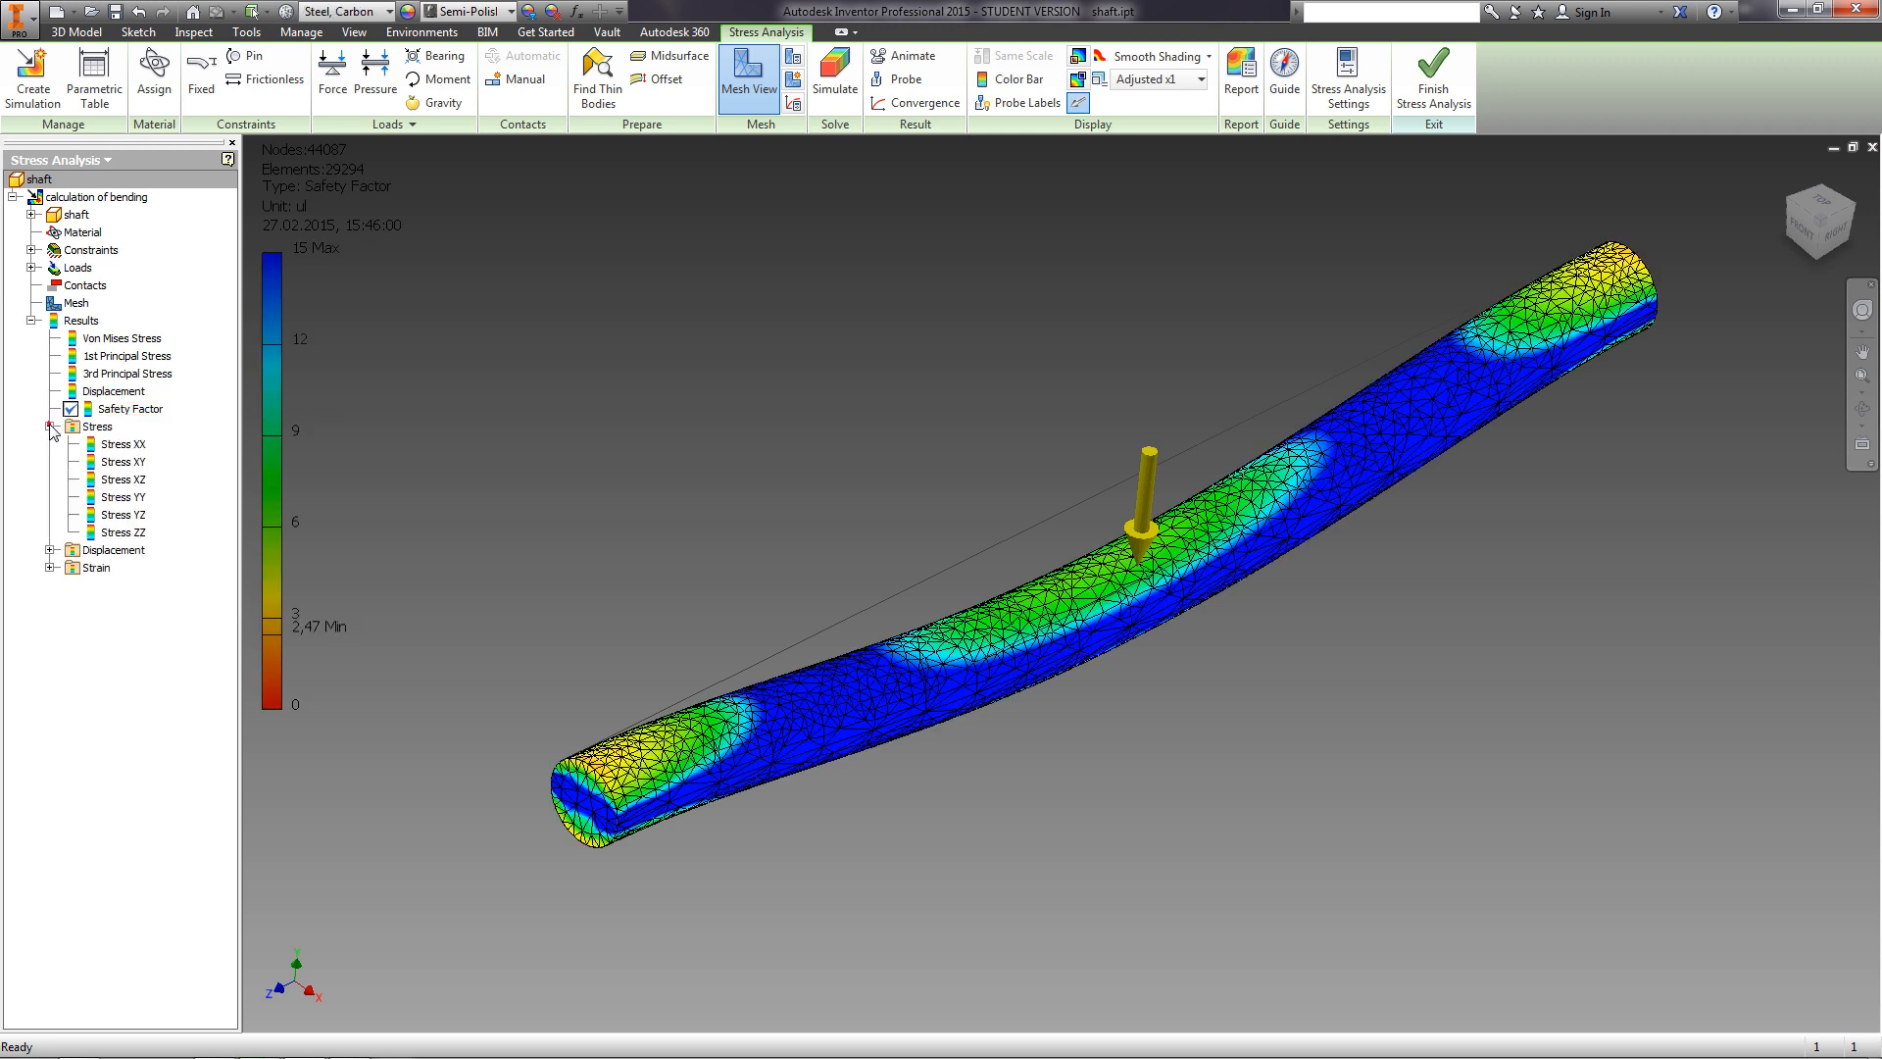
pyautogui.click(49, 551)
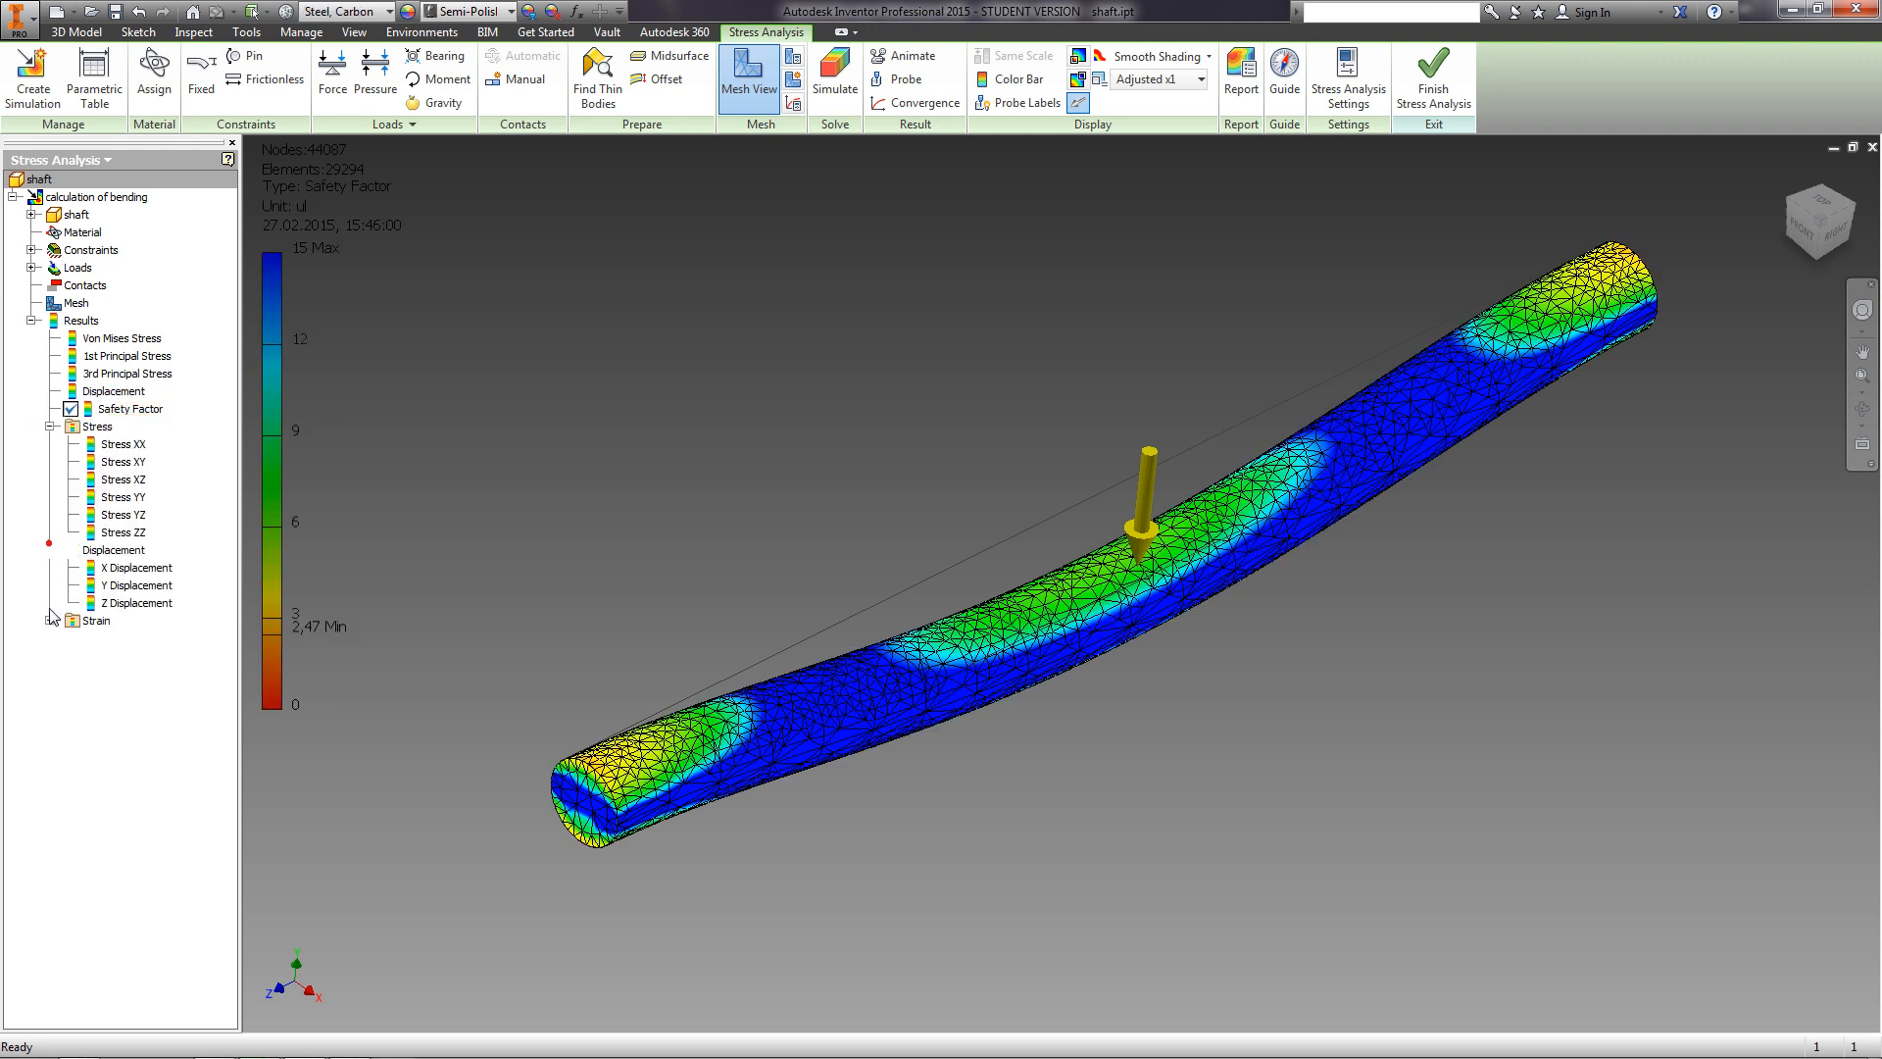
pyautogui.click(49, 620)
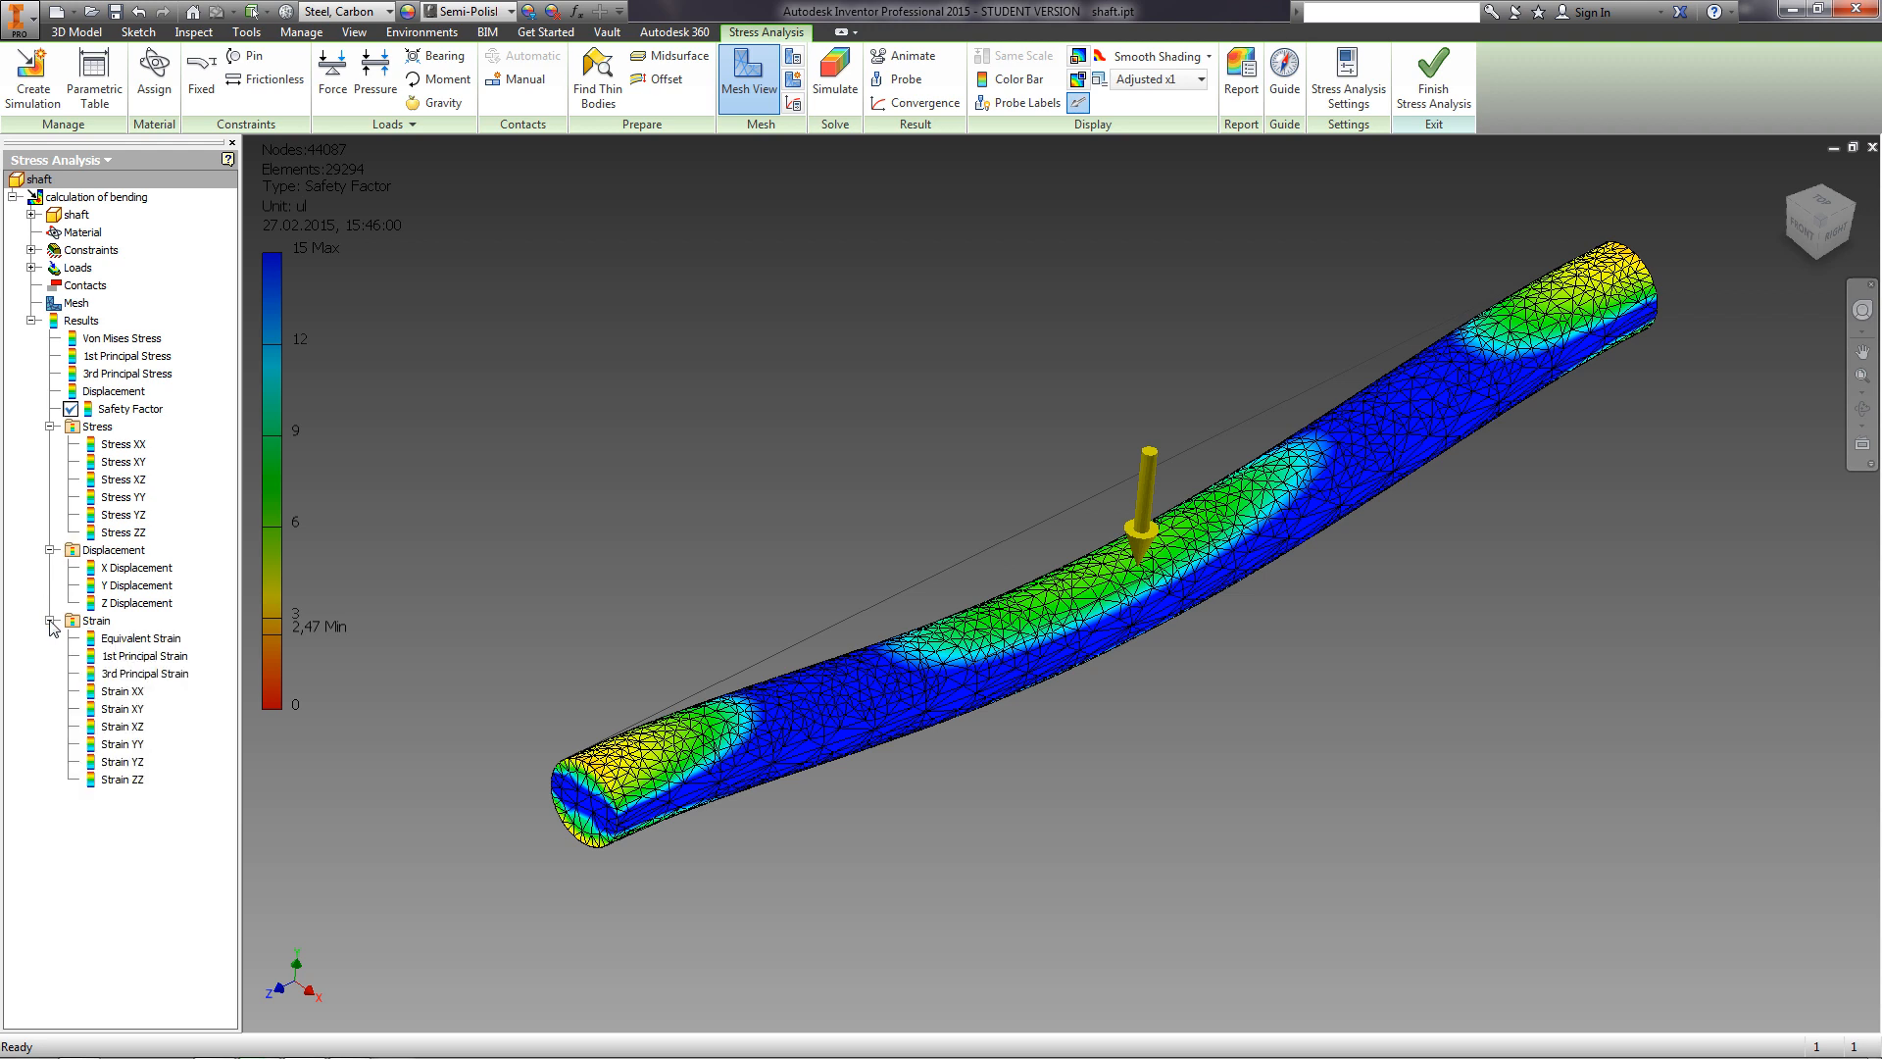
pyautogui.click(49, 621)
pyautogui.click(49, 551)
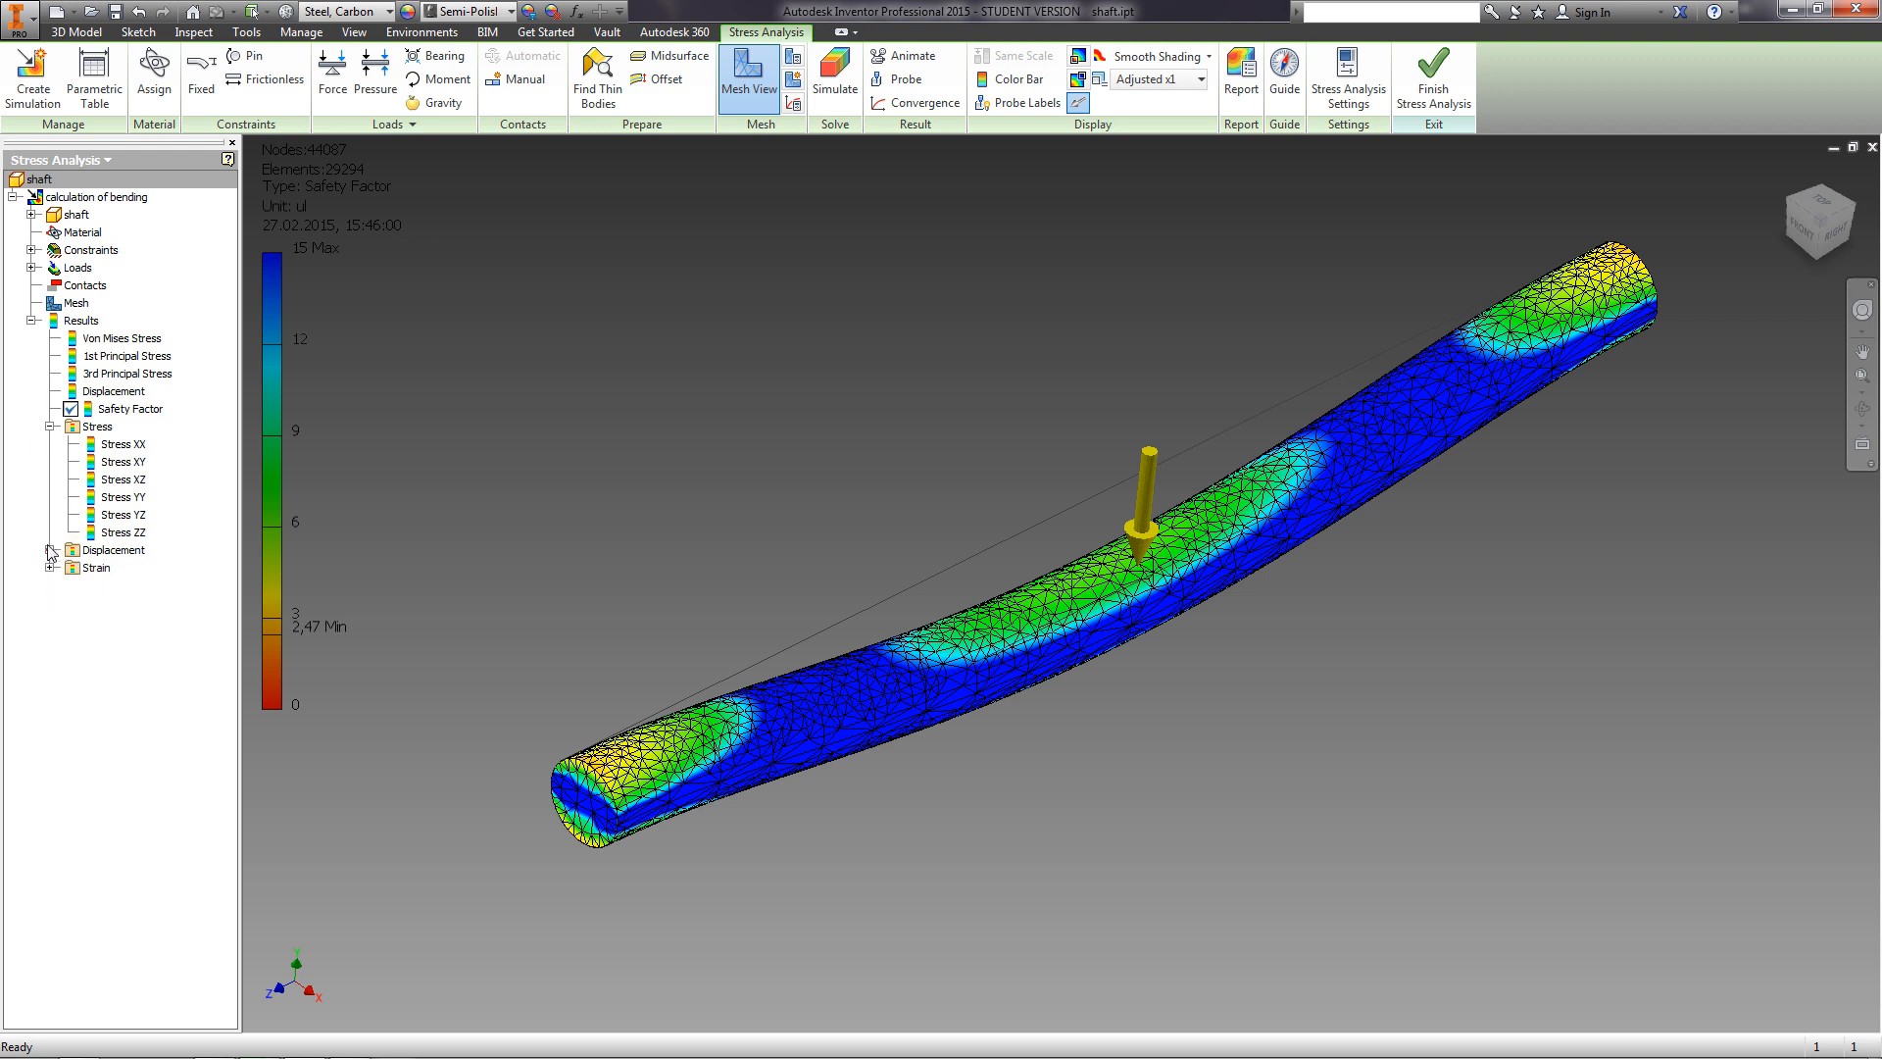
pyautogui.click(49, 427)
# Display the Von Mises Stress result, collapse the results list and hide the mesh overlay on the shaft.
pyautogui.doubleClick(88, 339)
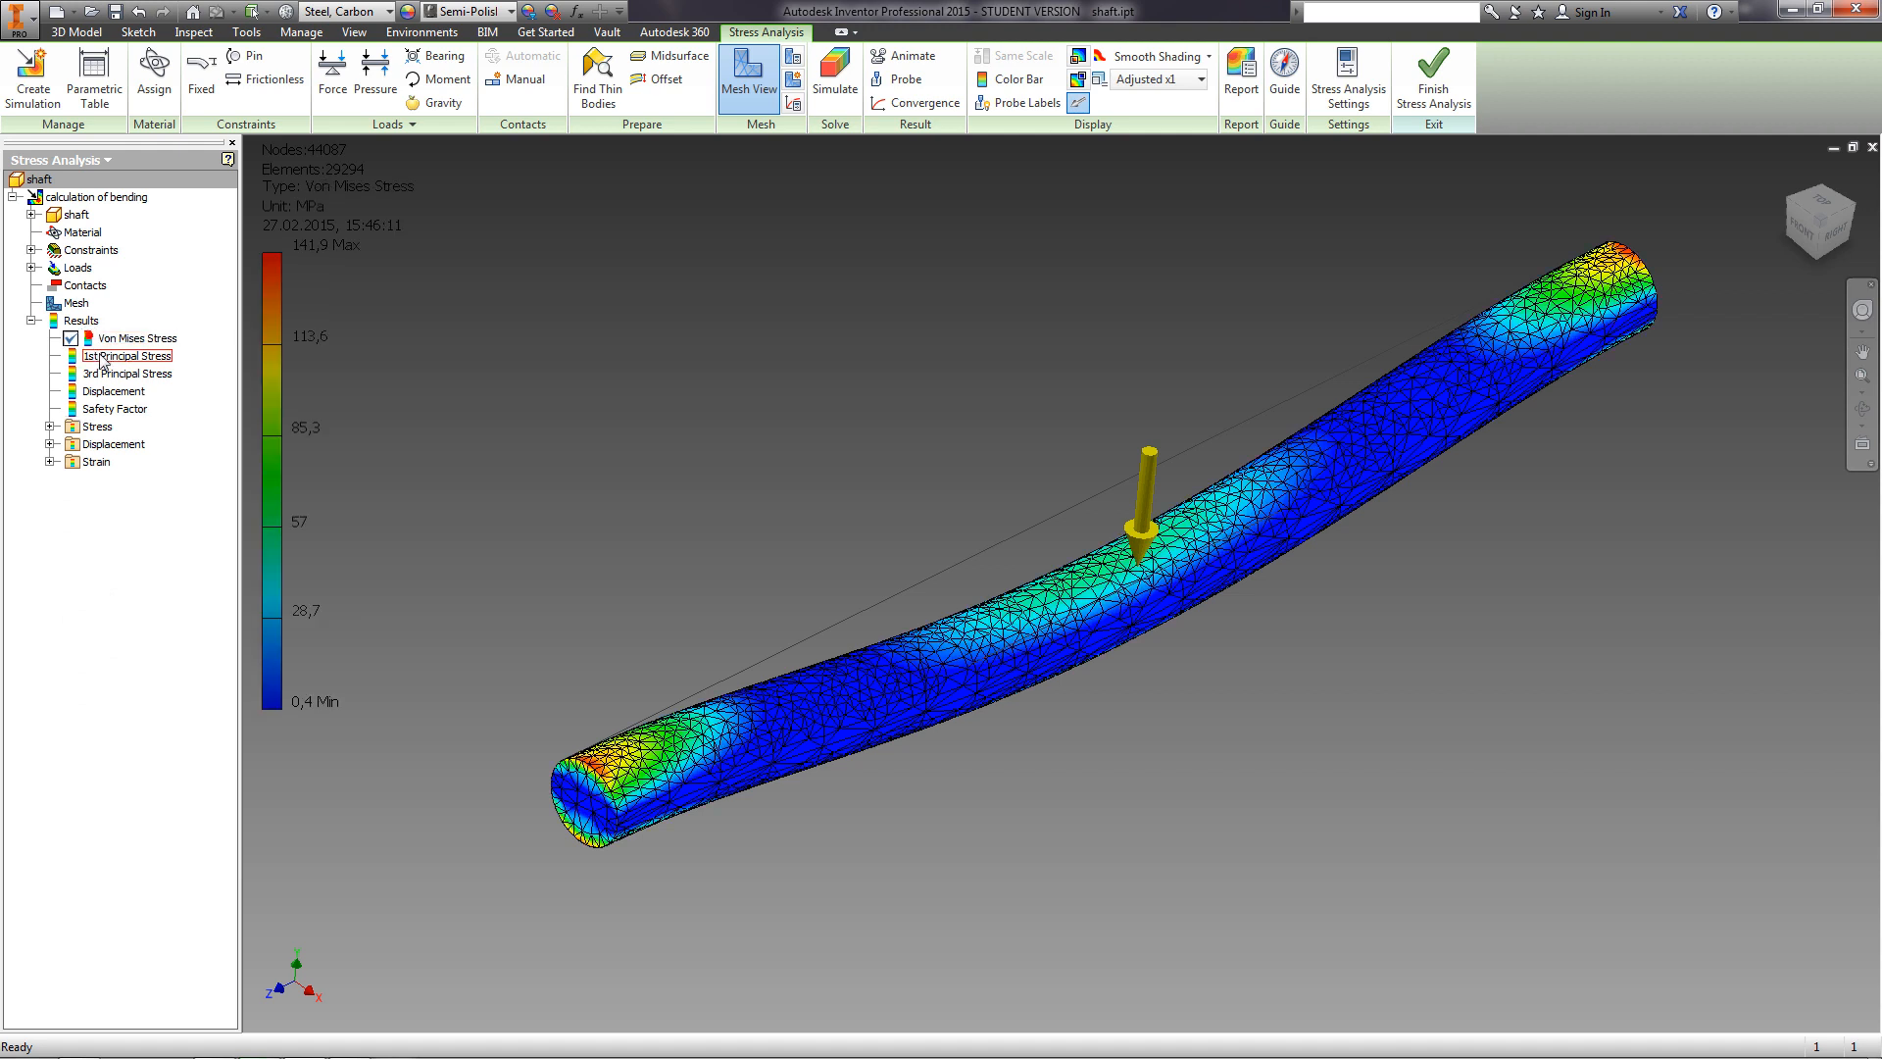
pyautogui.click(31, 321)
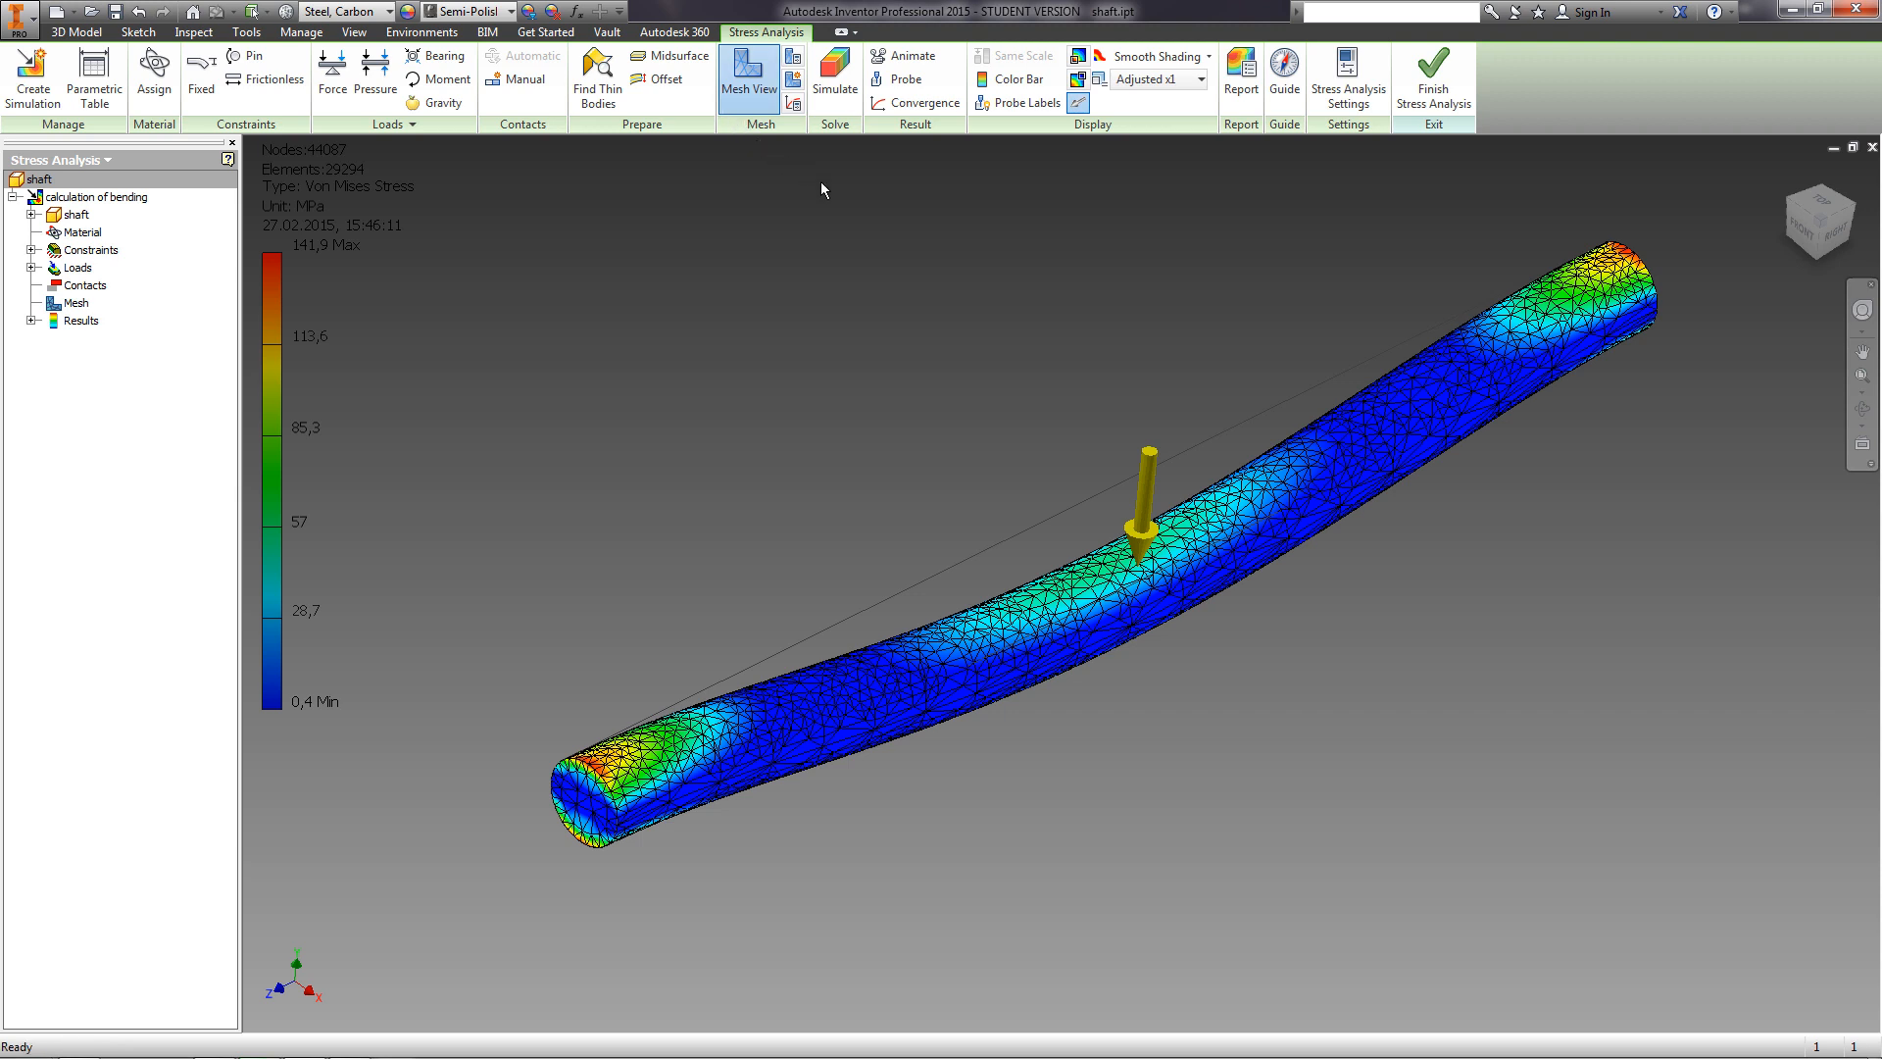
pyautogui.click(748, 86)
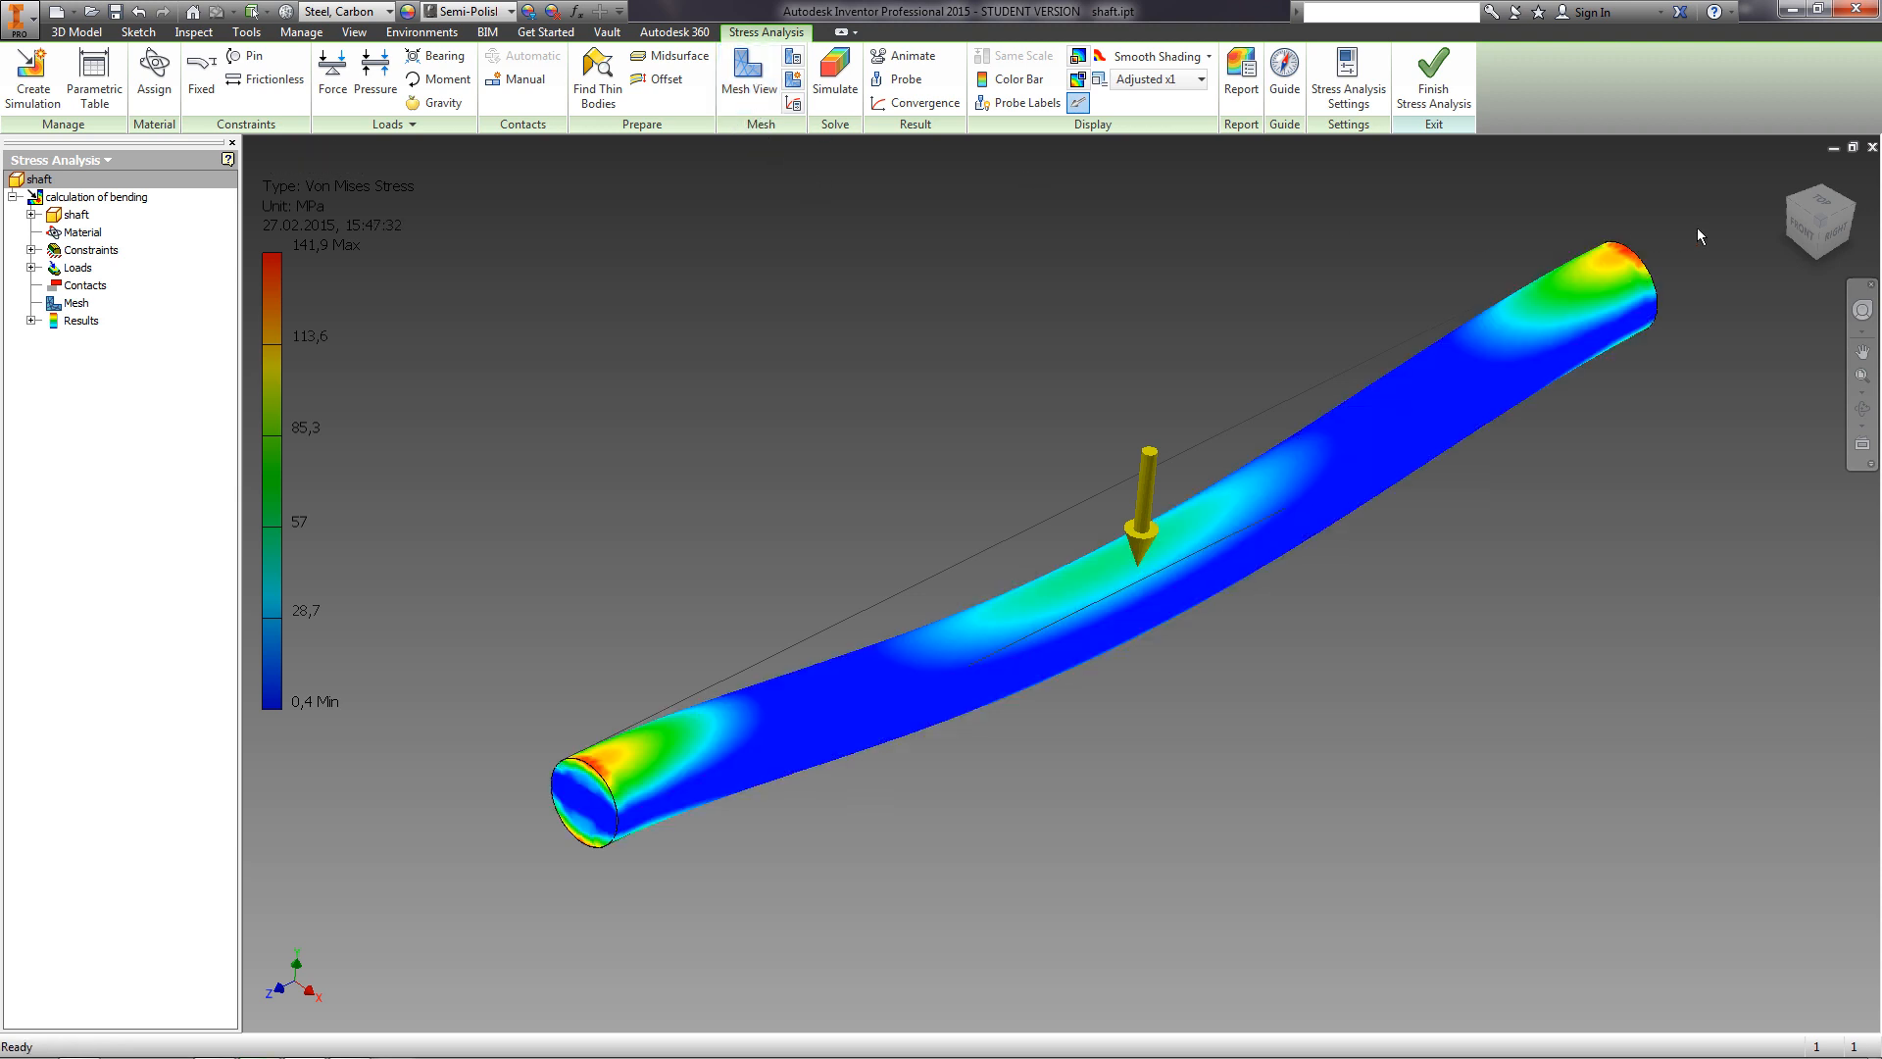
# Animate the shaft's Von Mises bending result at Normal speed with 10 steps, inspect it from several angles and end the animation.
pyautogui.click(1826, 229)
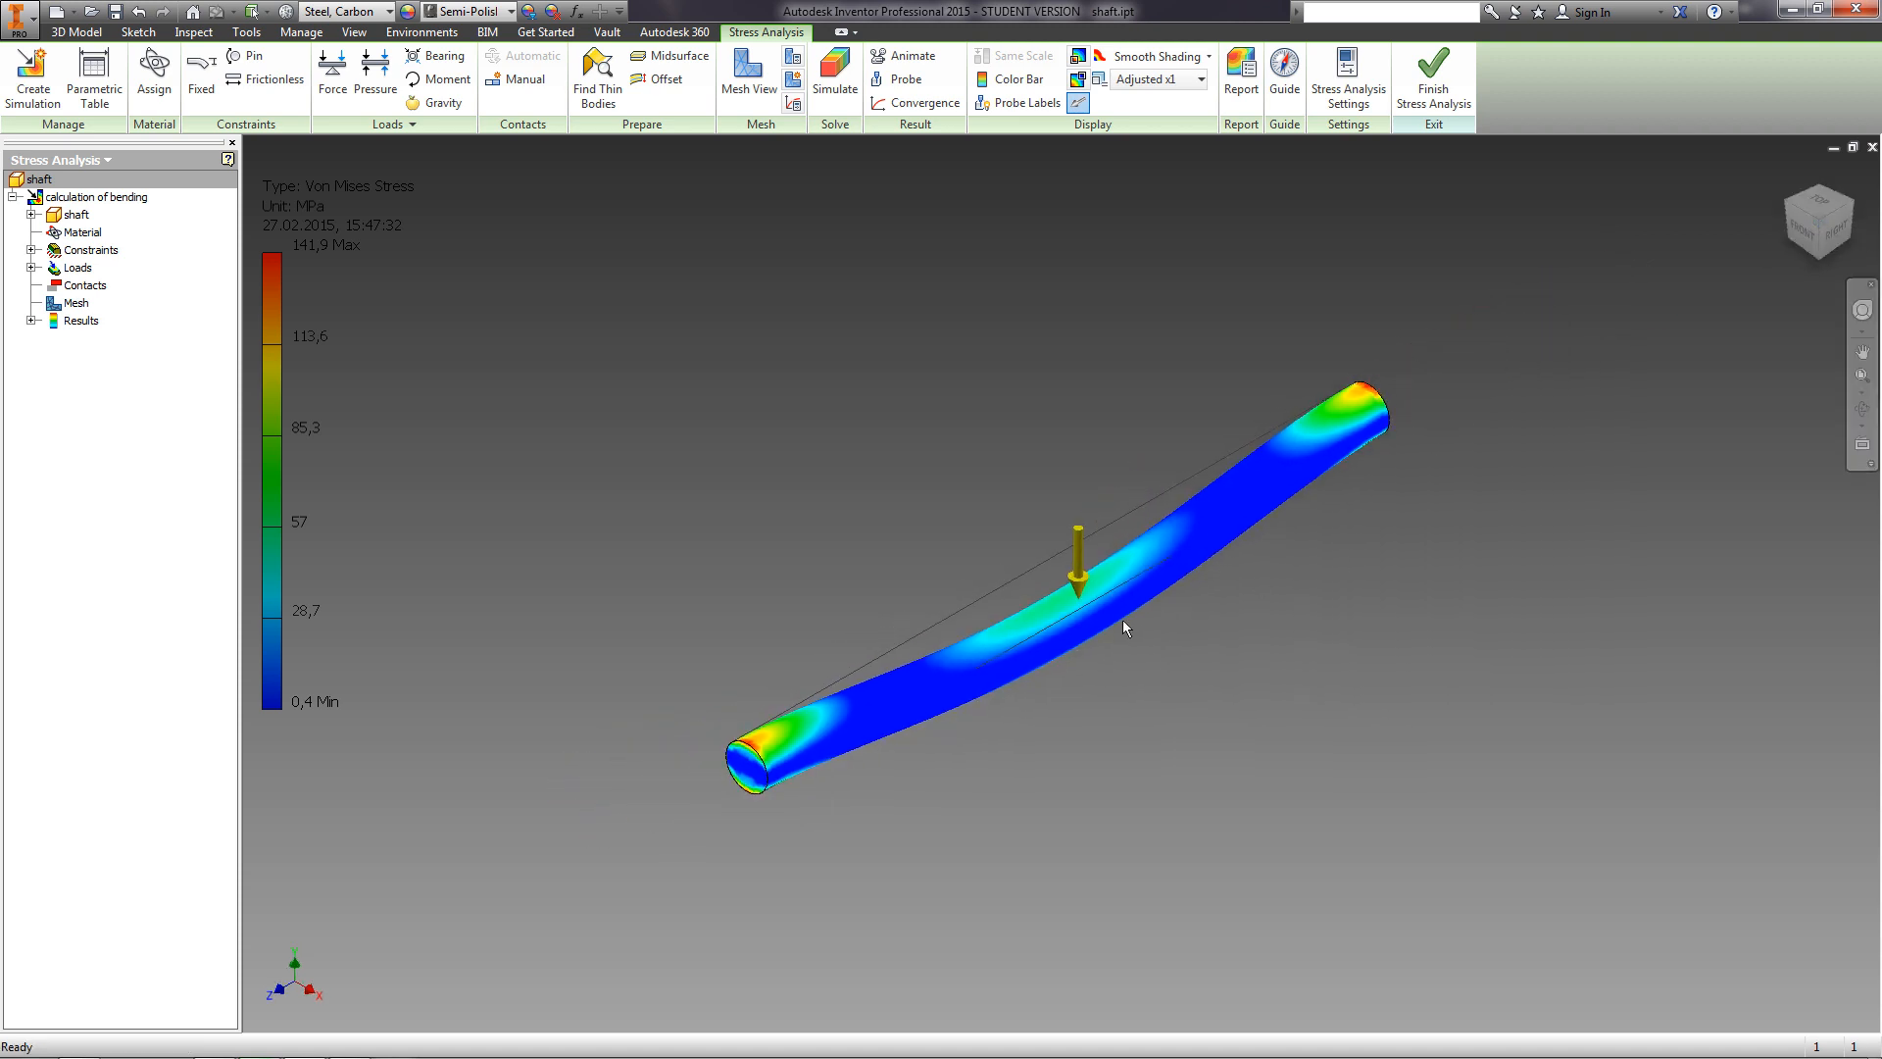
pyautogui.scroll(3, 1032, 622)
pyautogui.click(900, 56)
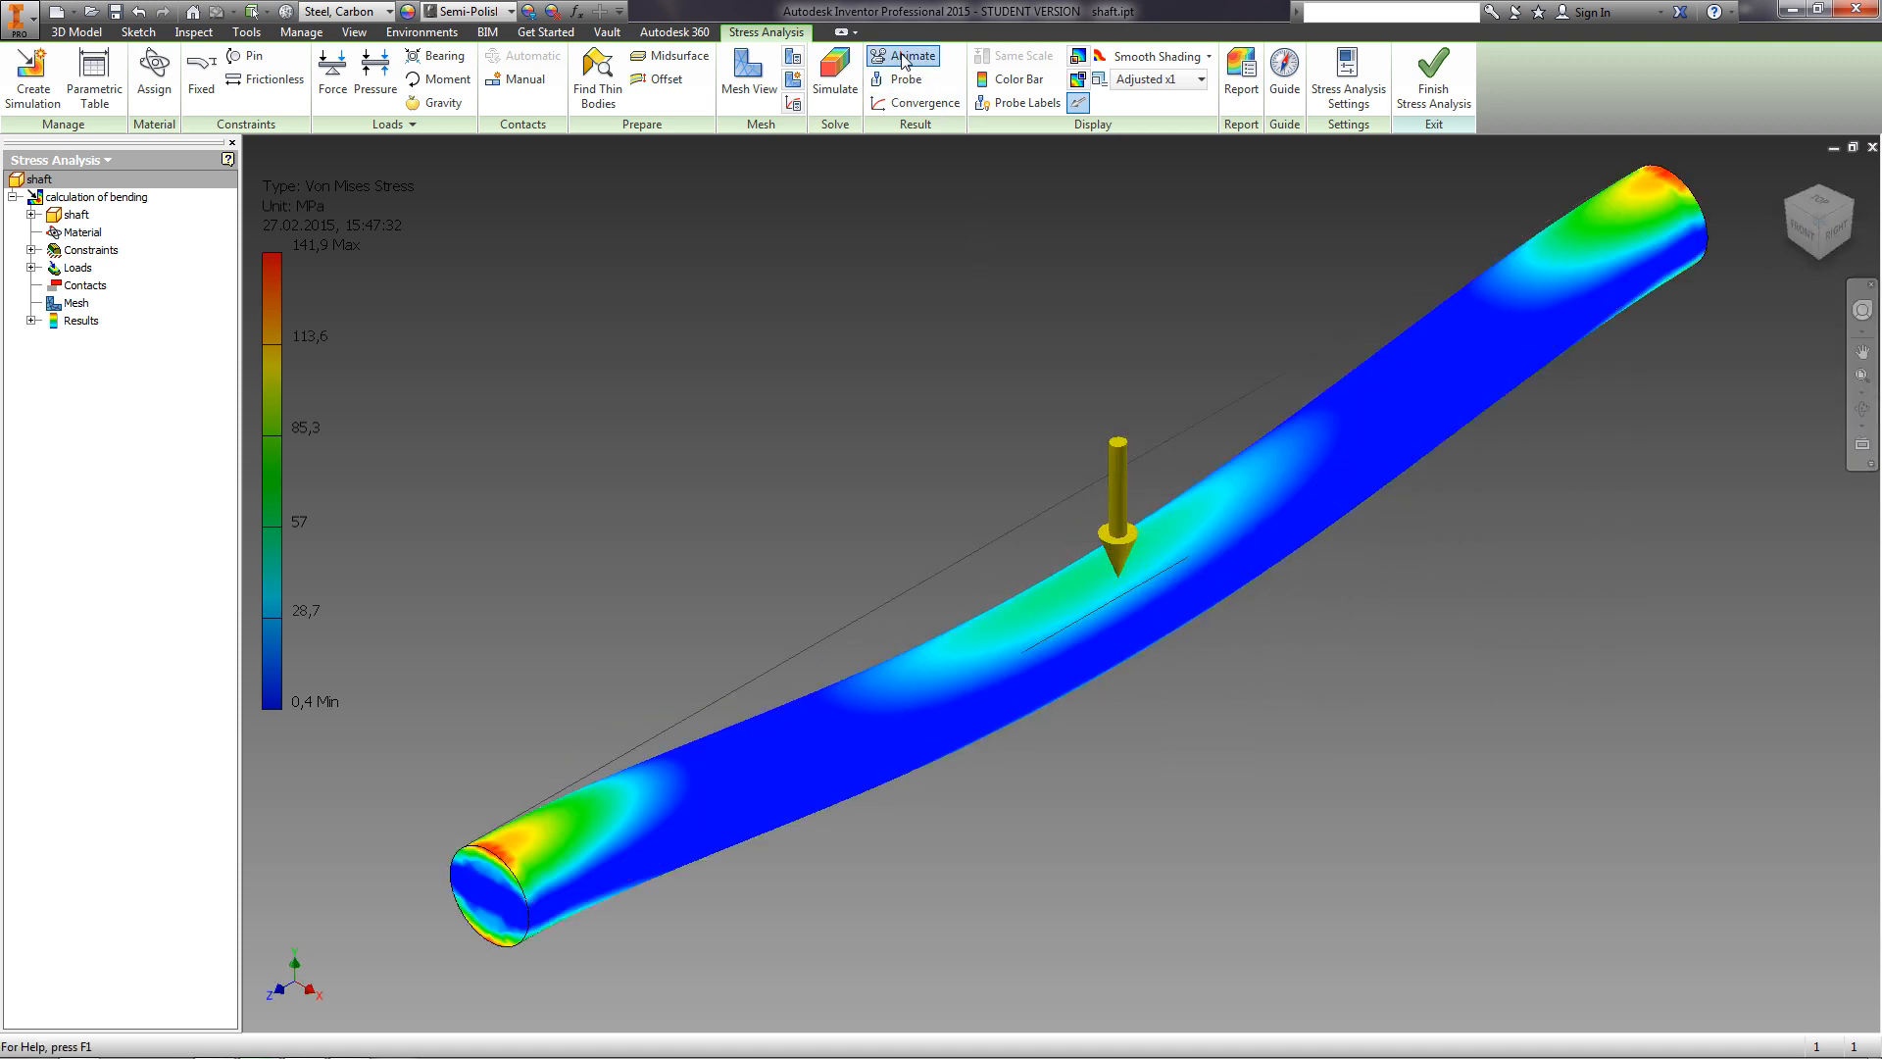
pyautogui.click(655, 321)
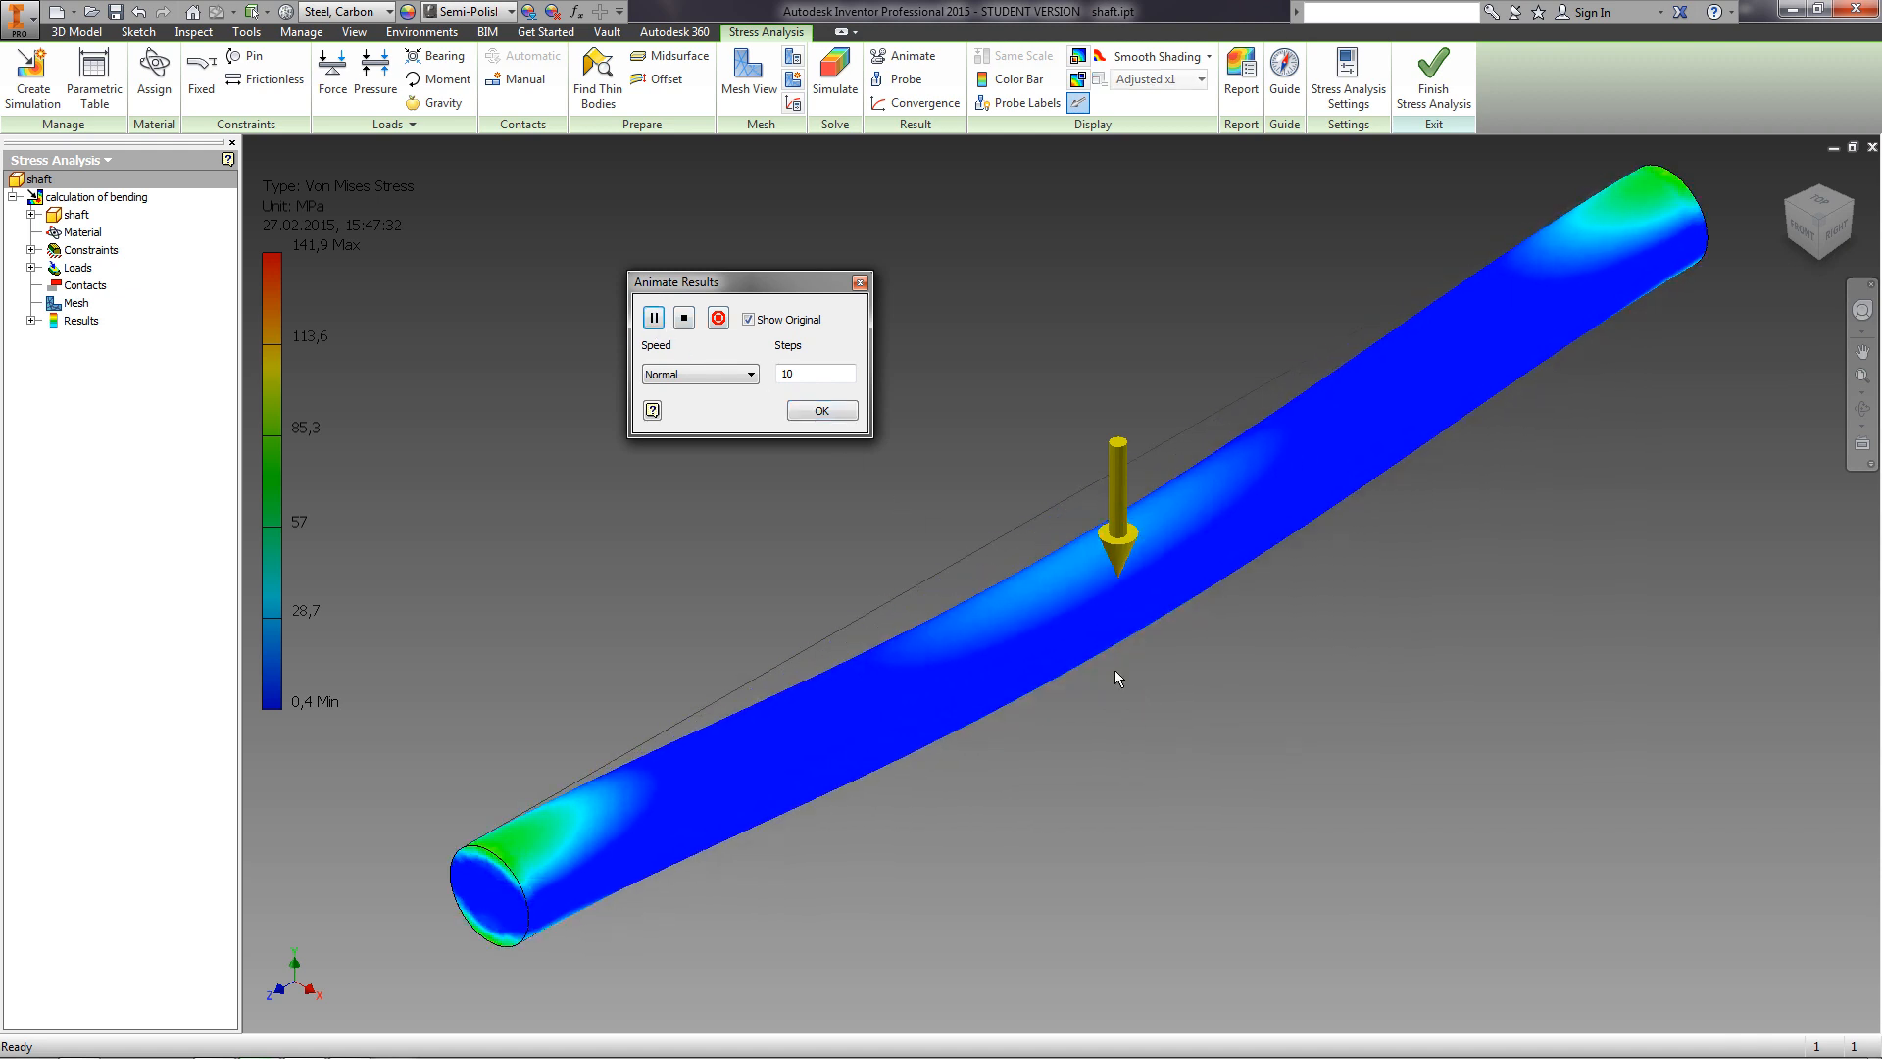
pyautogui.keyDown('shift'); pyautogui.moveTo(1108, 668); pyautogui.dragTo(1032, 620, button='middle'); pyautogui.keyUp('shift')
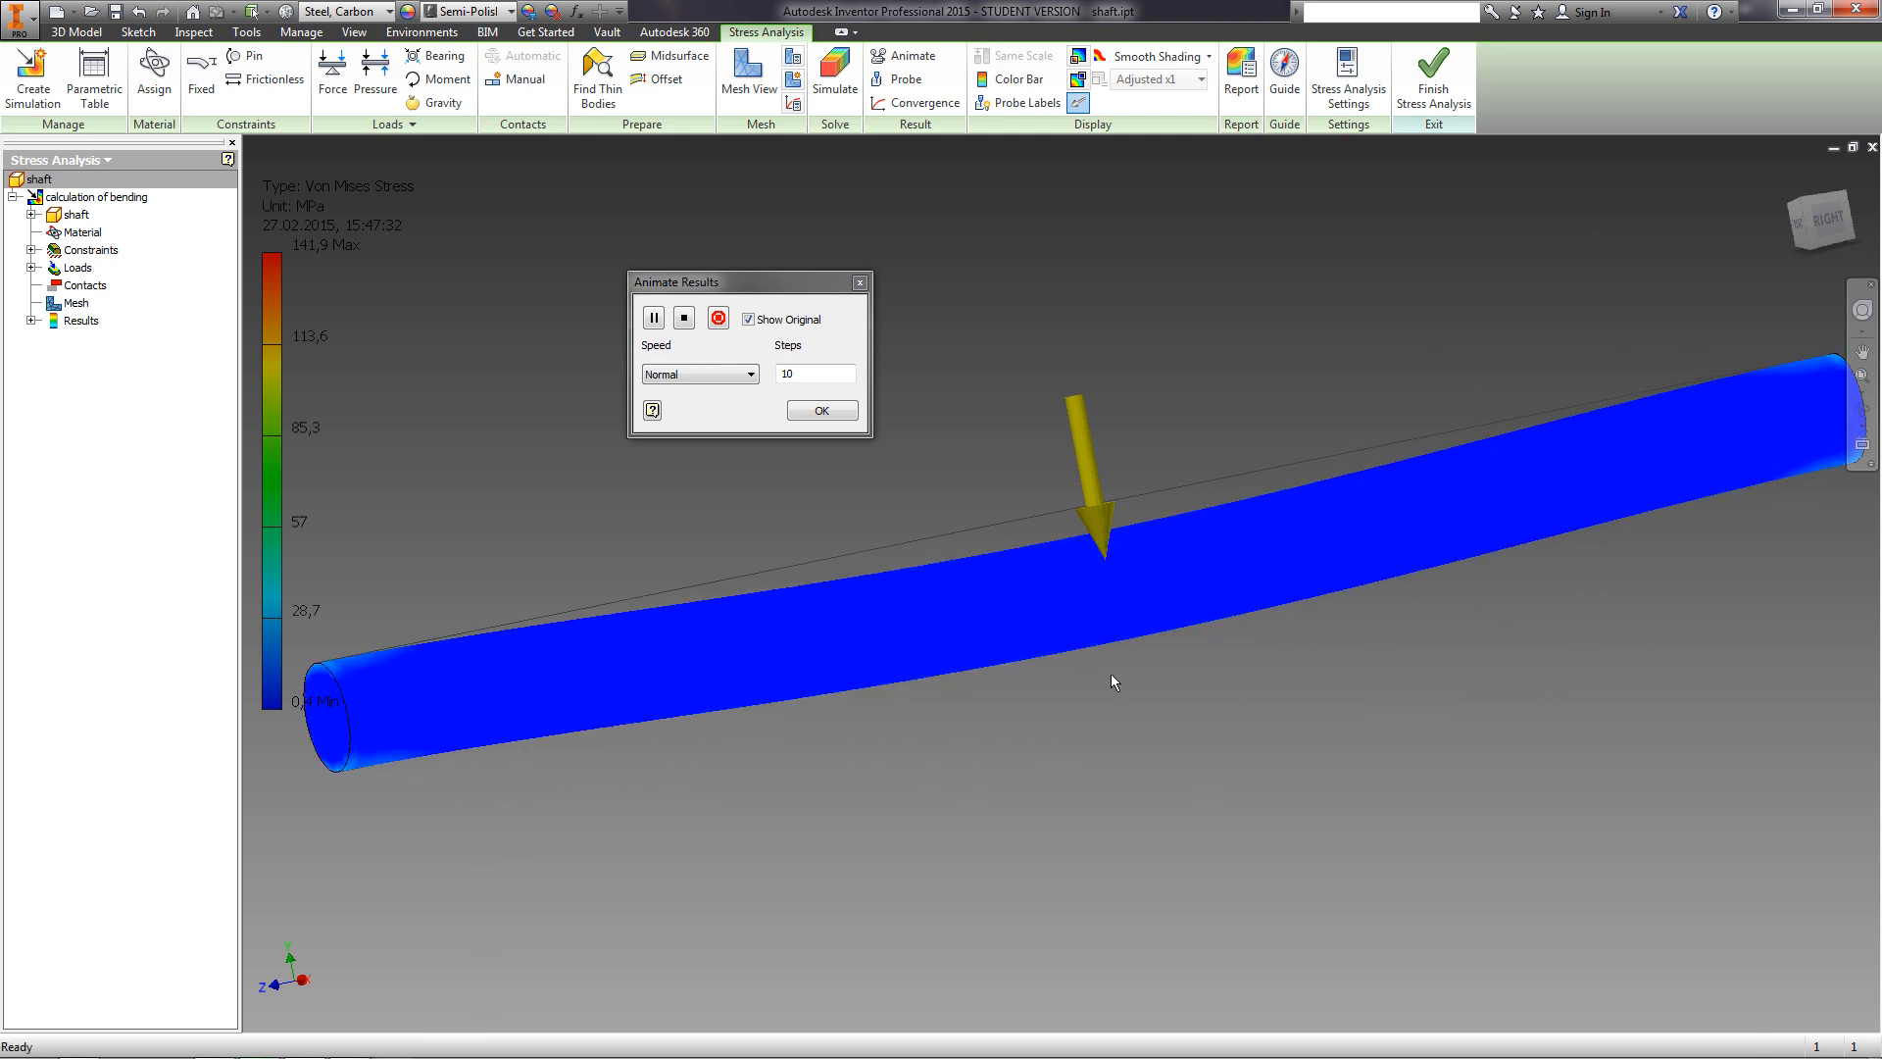
pyautogui.scroll(3, 1110, 673)
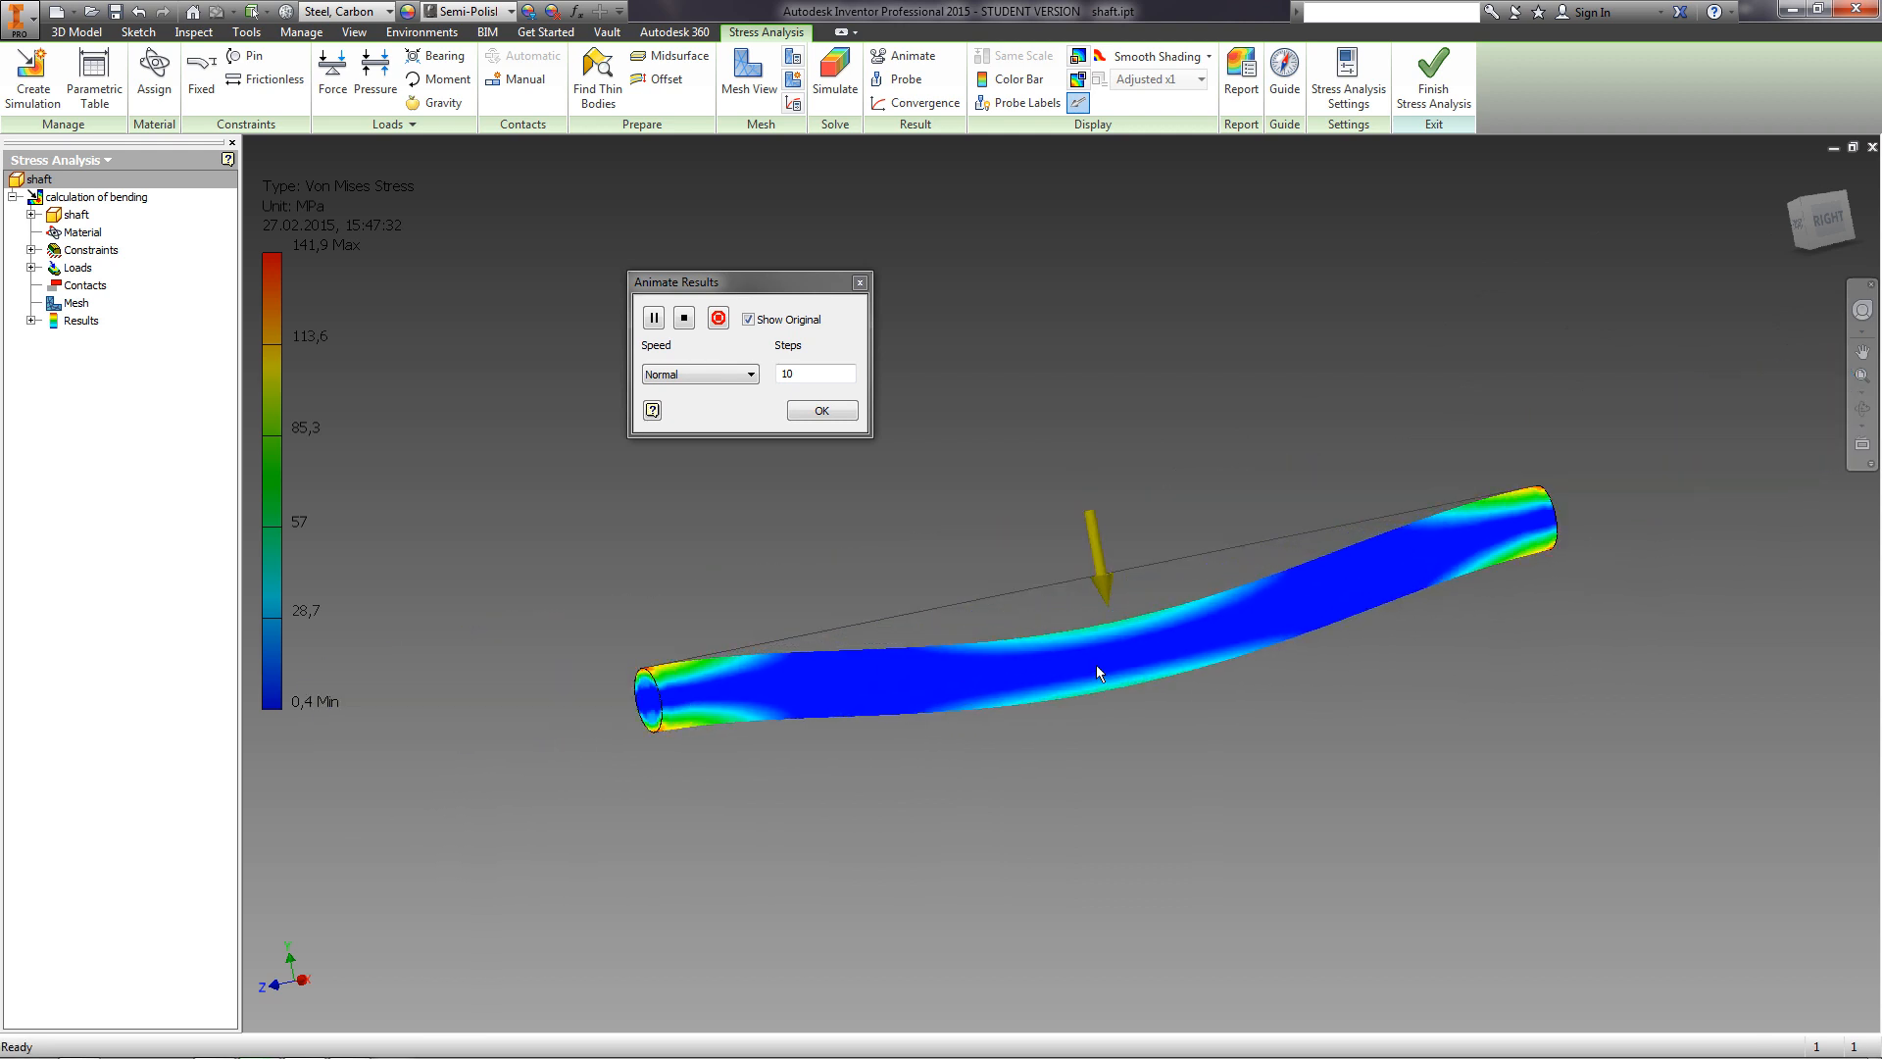
pyautogui.keyDown('shift'); pyautogui.moveTo(1091, 645); pyautogui.dragTo(1143, 685, button='middle'); pyautogui.keyUp('shift')
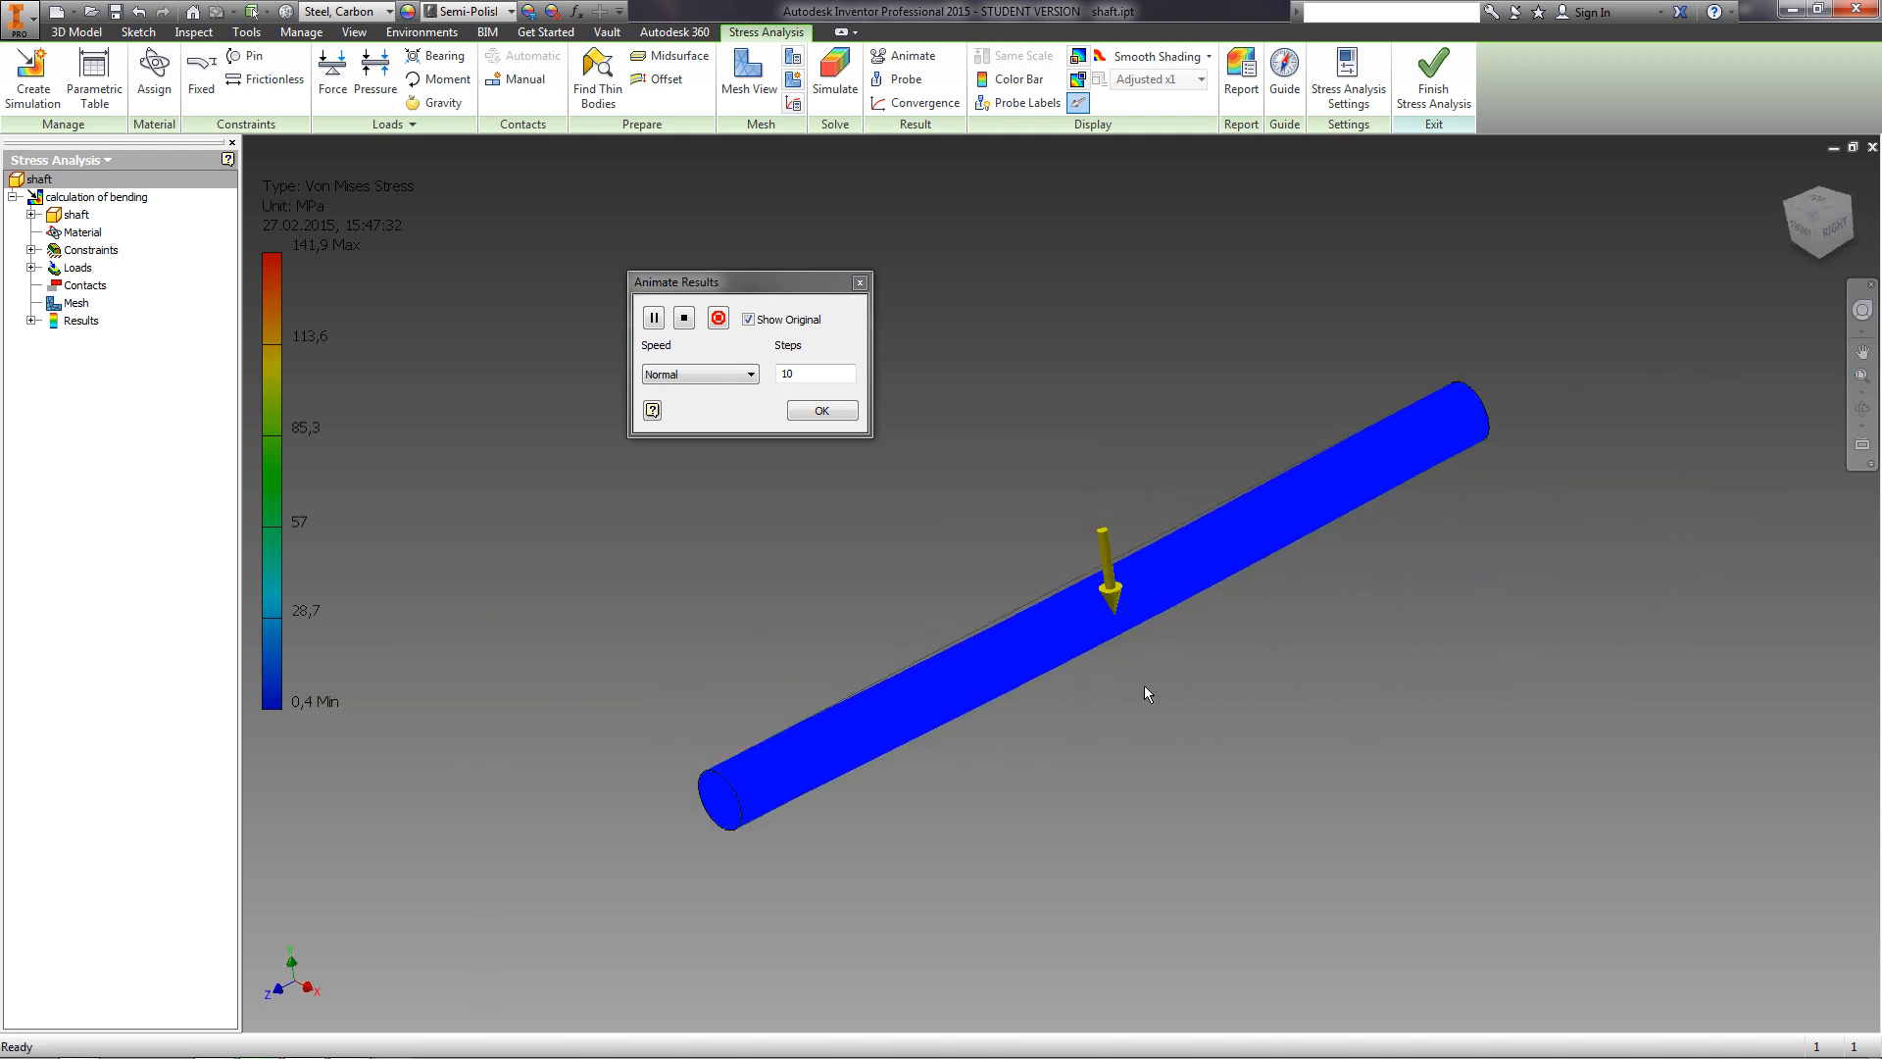
pyautogui.click(813, 414)
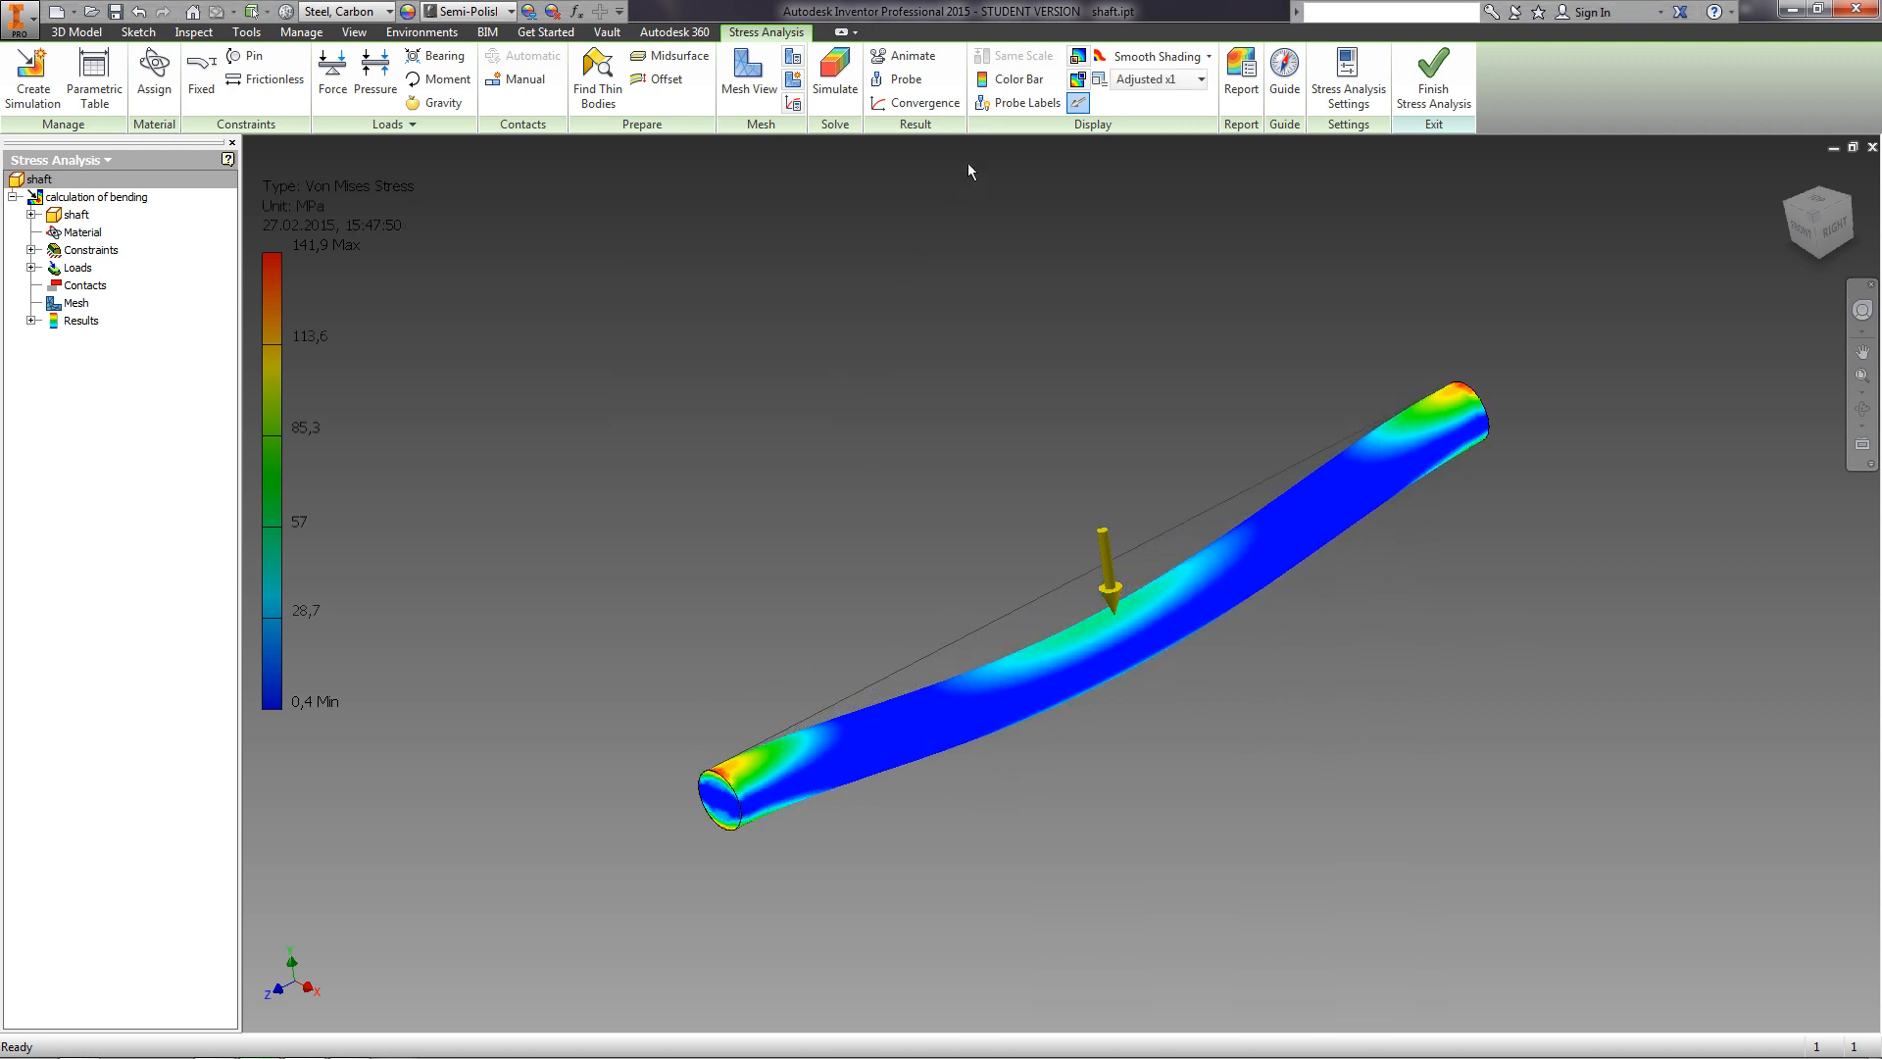
# Probe the Von Mises stress at the near fixed end and under the force, and hide the probe labels.
pyautogui.click(900, 79)
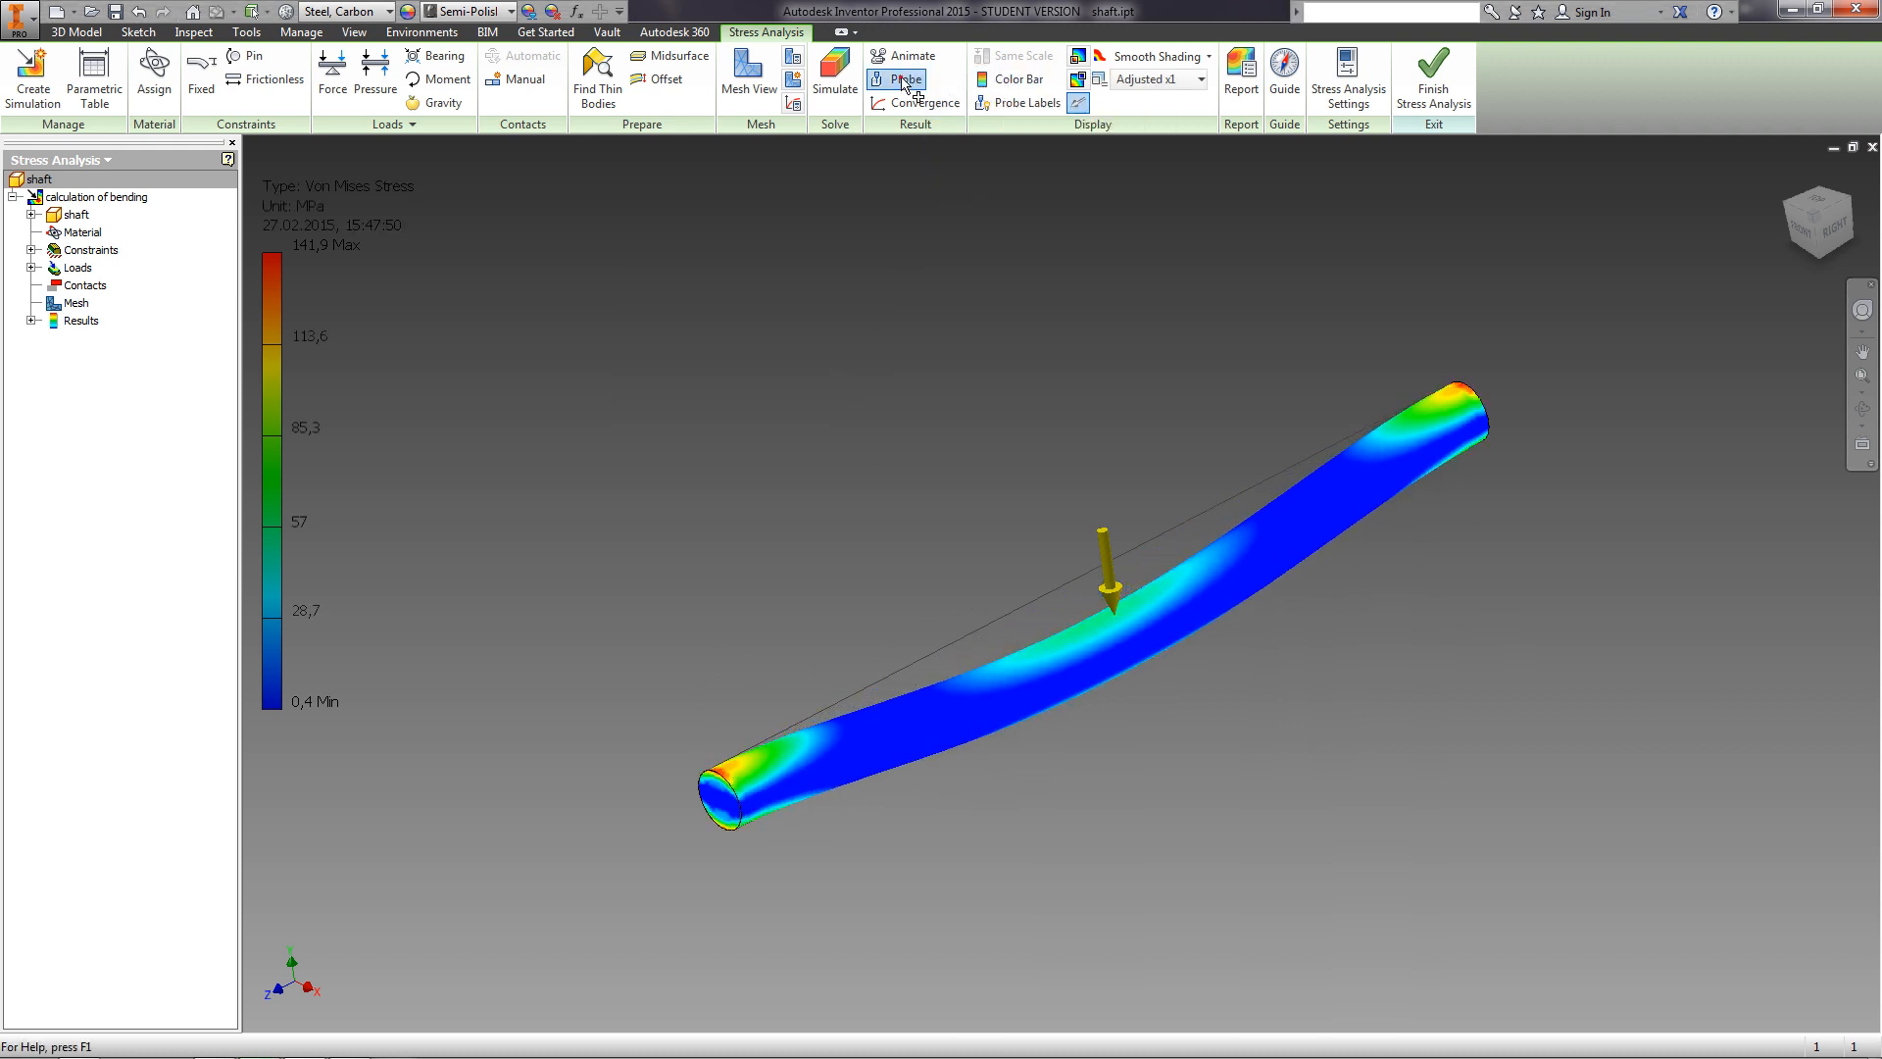
pyautogui.click(722, 768)
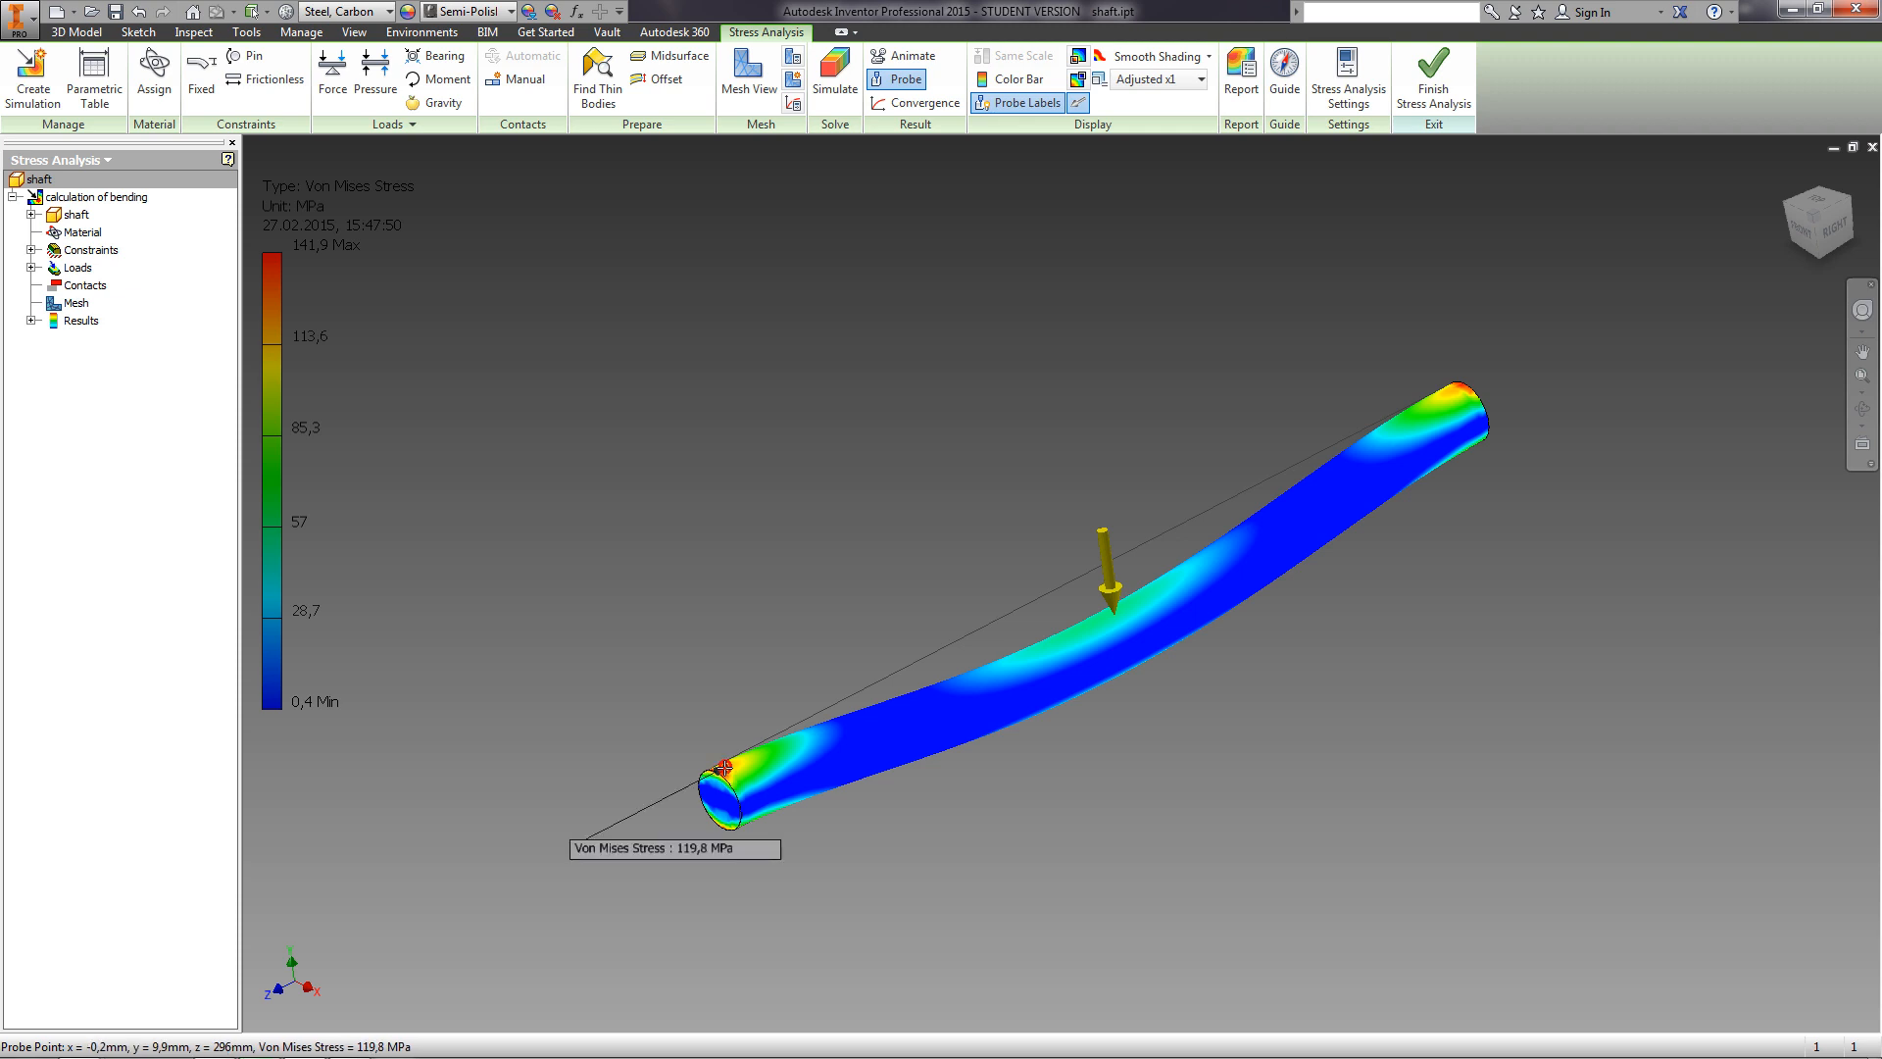
pyautogui.click(1109, 615)
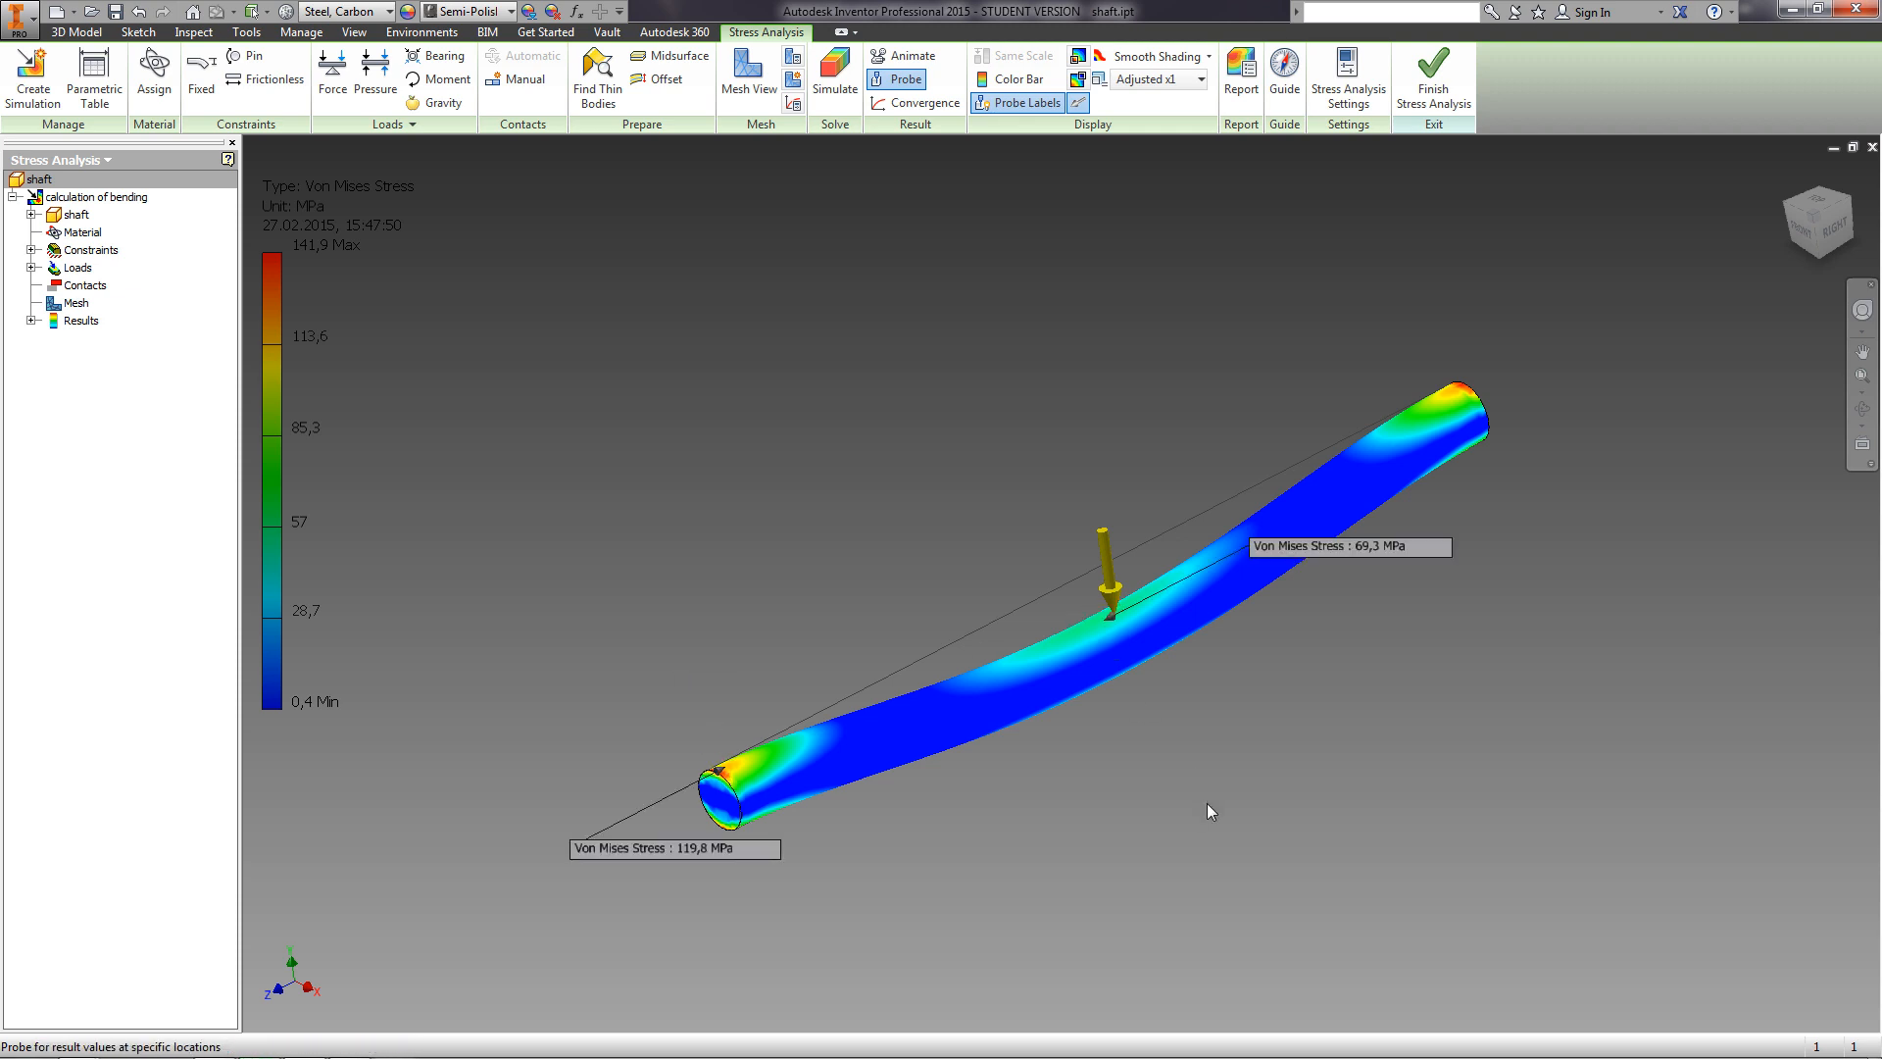
pyautogui.scroll(5, 1504, 420)
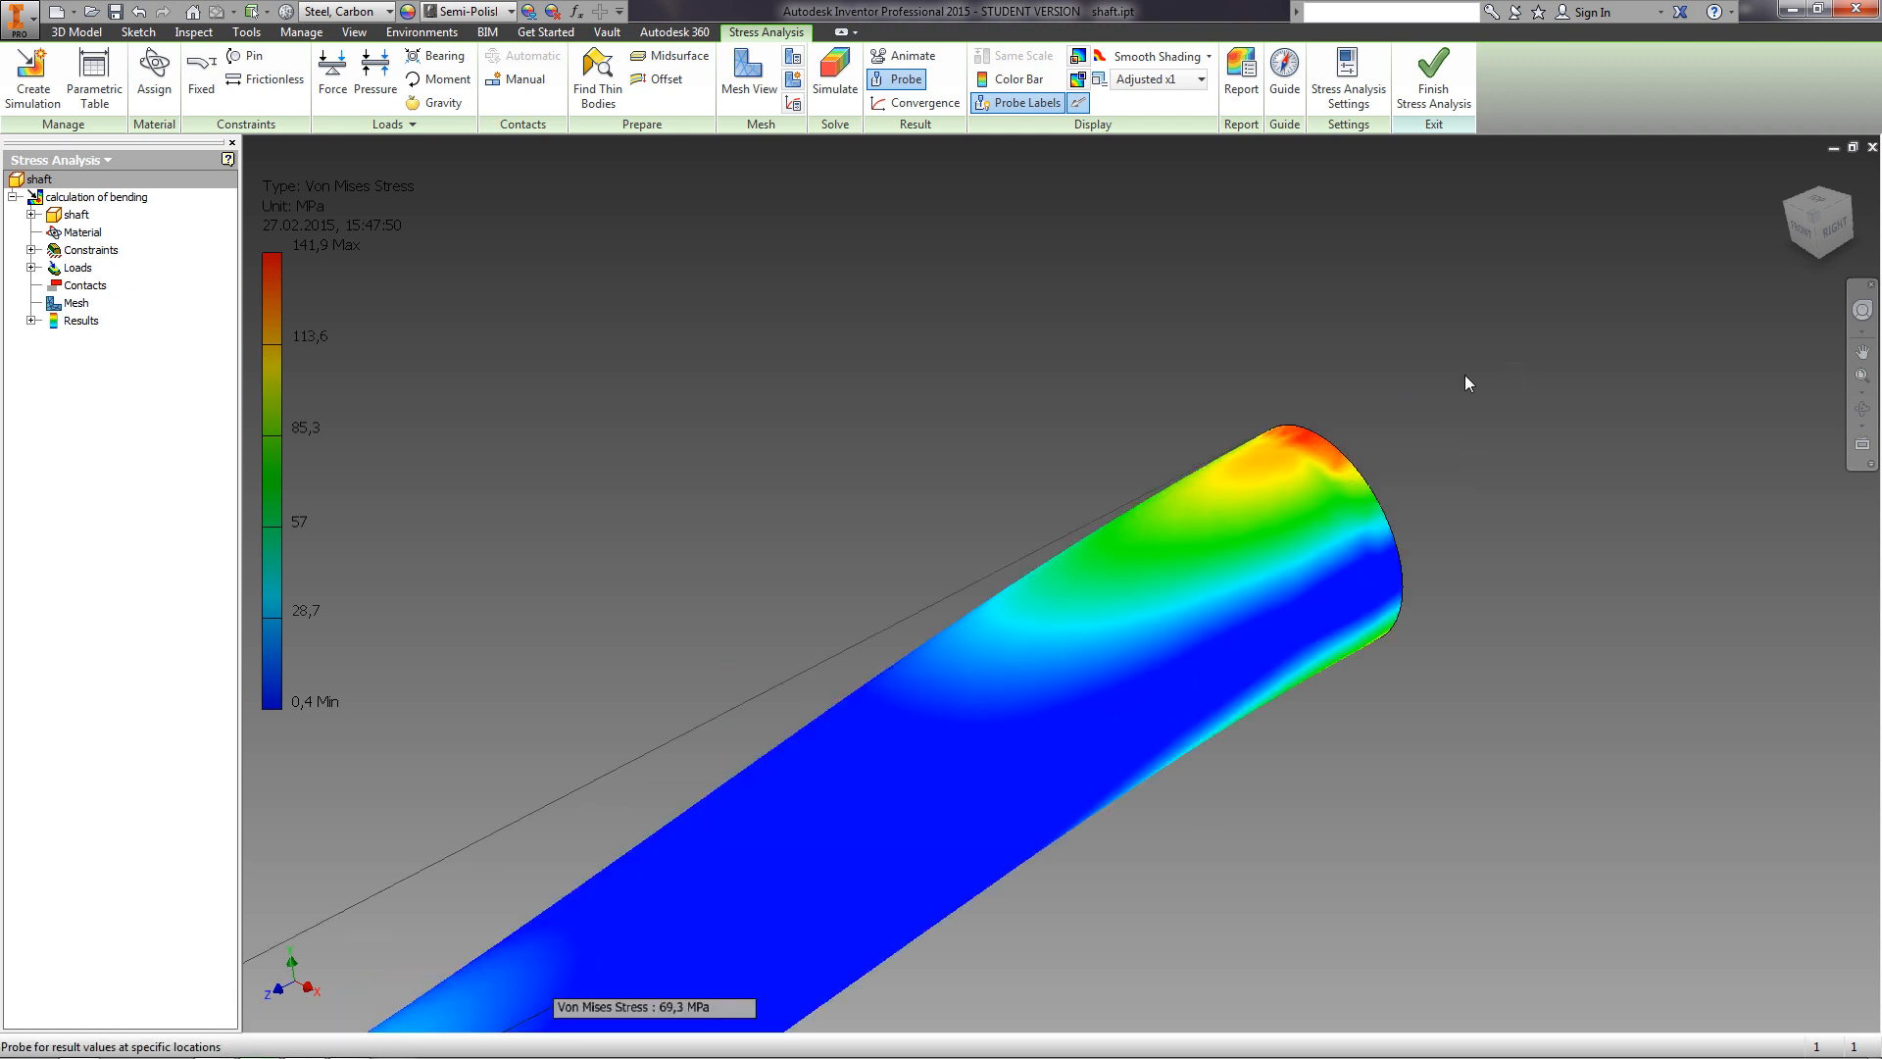
pyautogui.scroll(-5, 1348, 432)
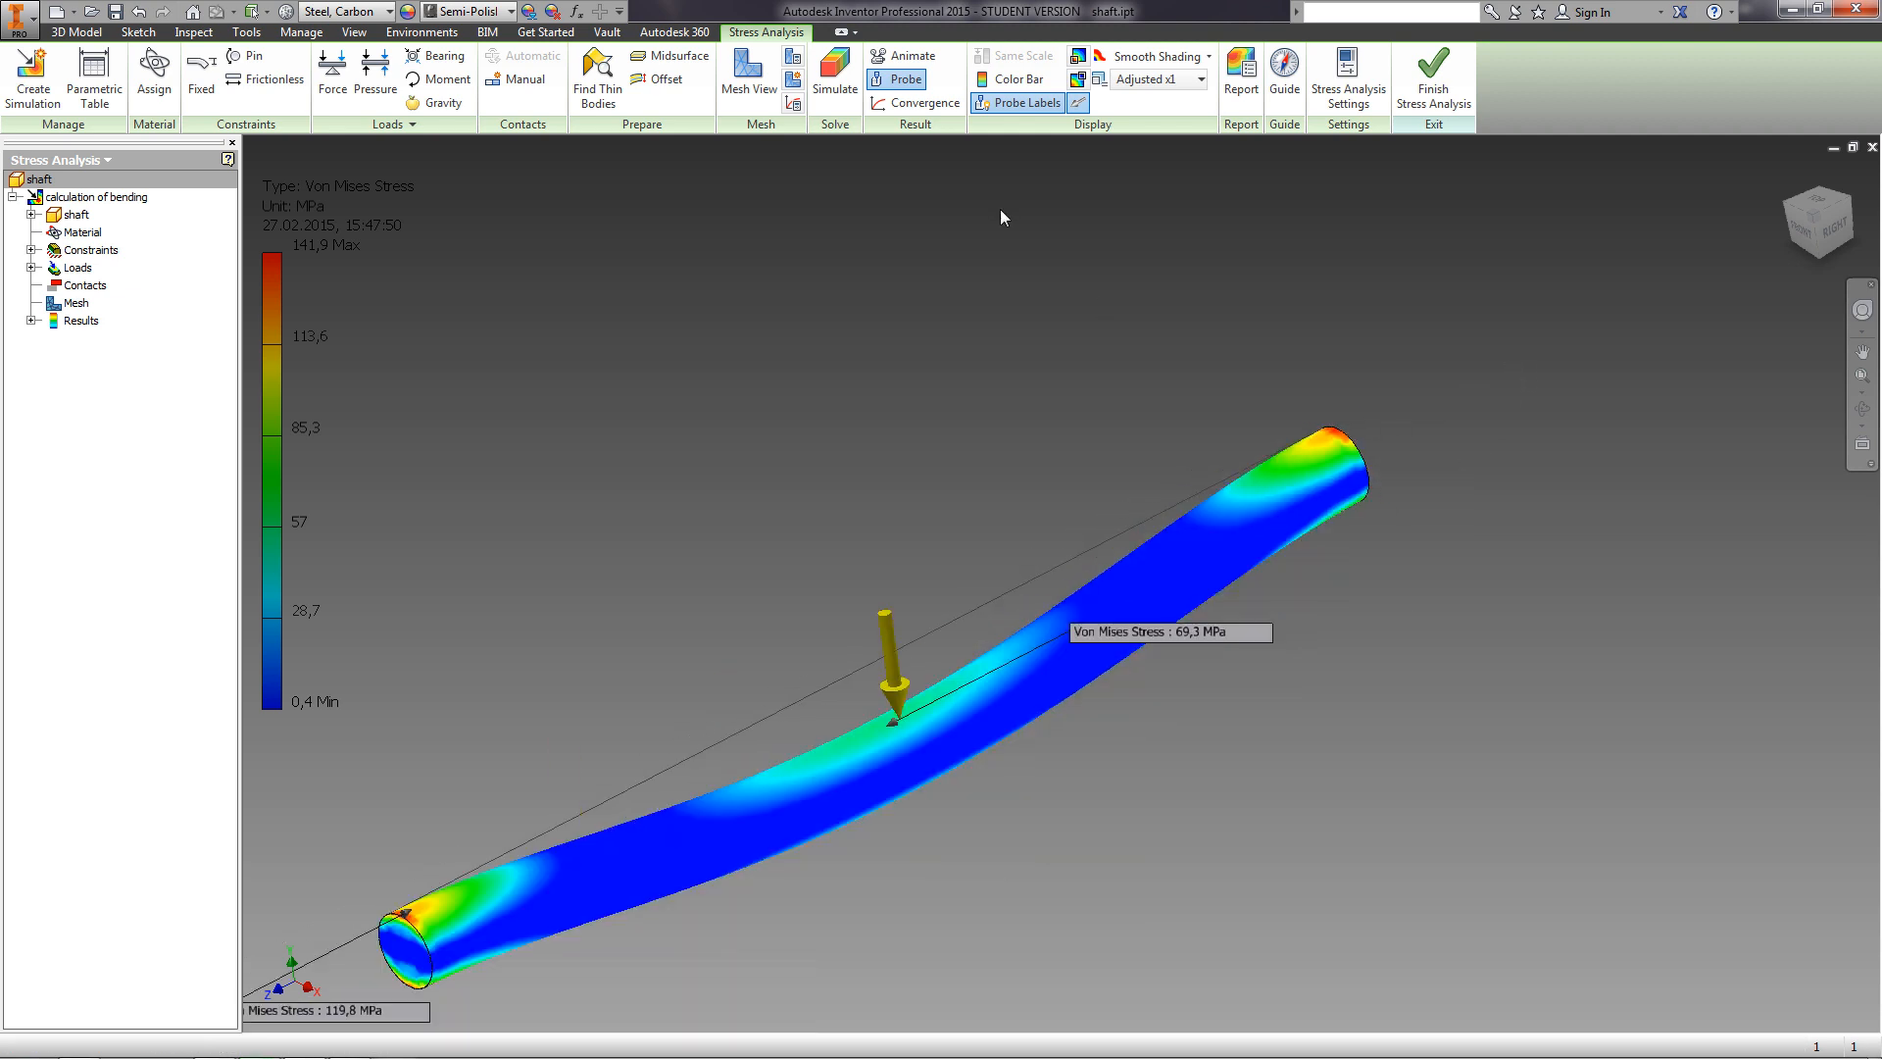
pyautogui.click(1026, 106)
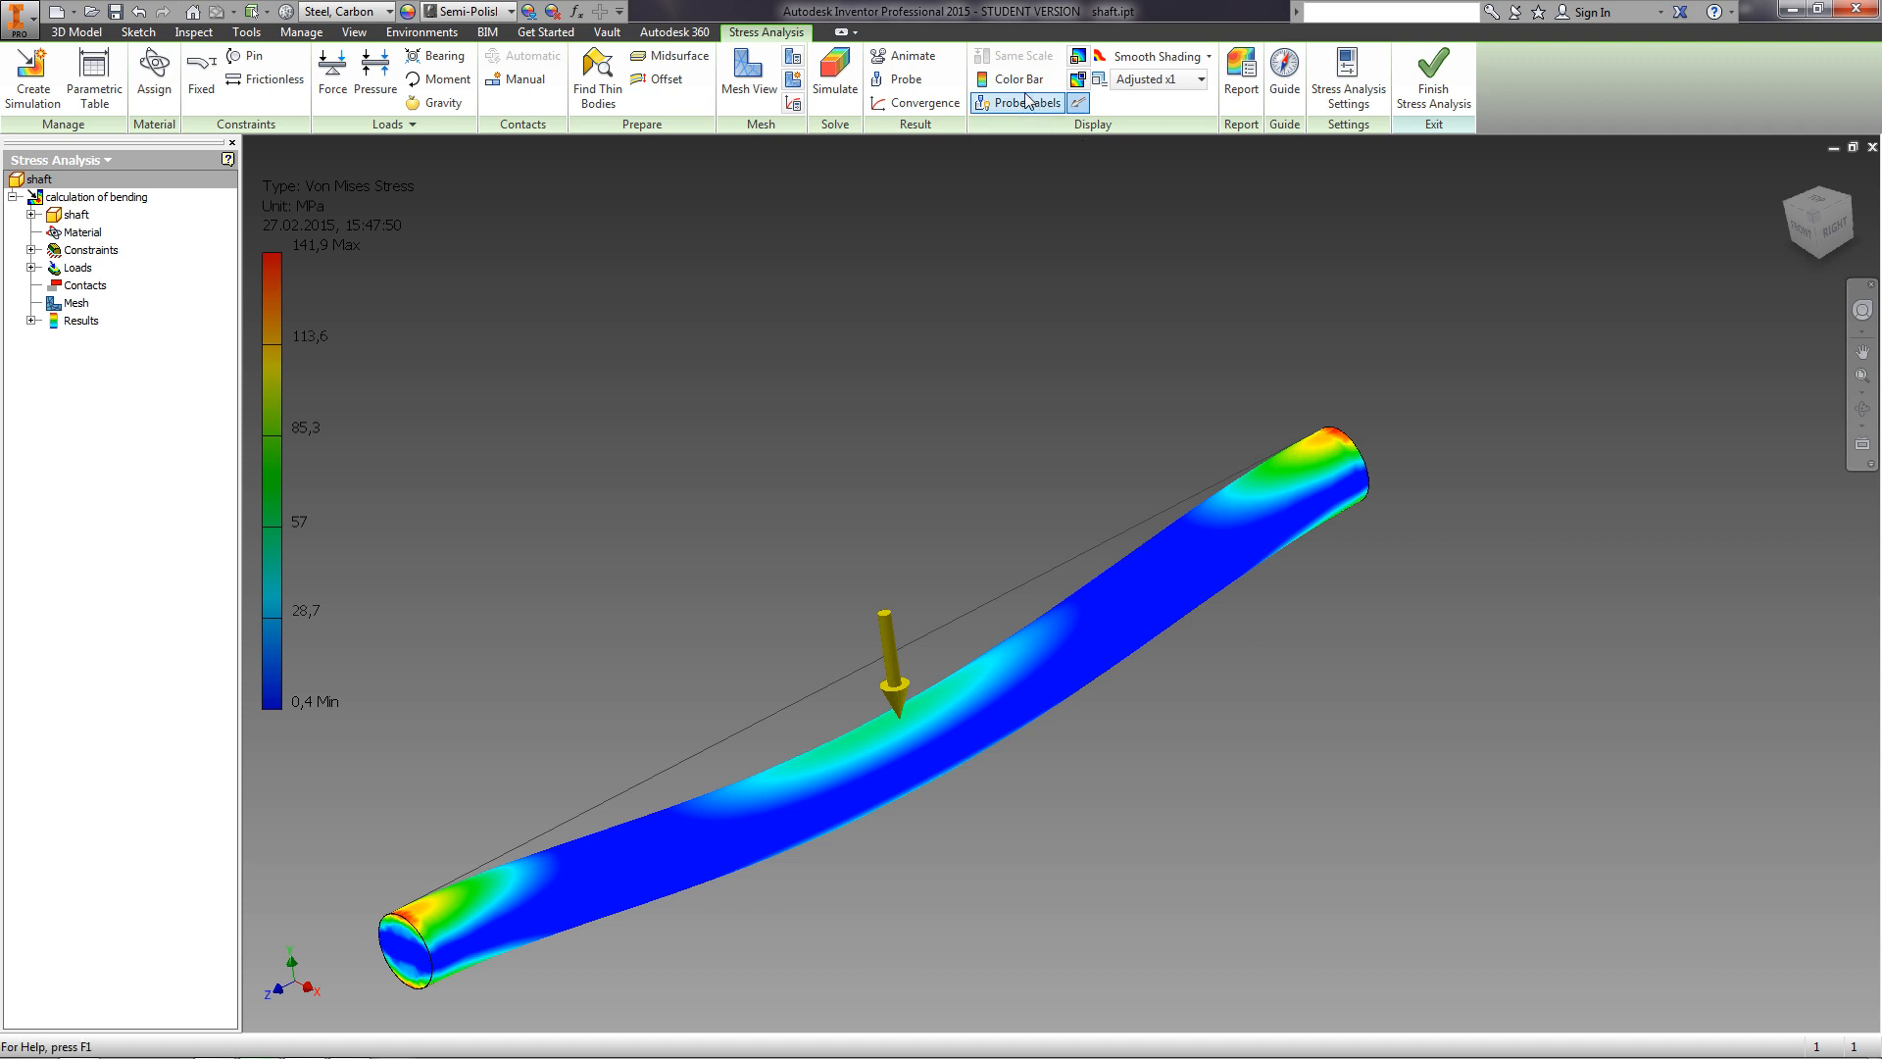
# Show the maximum and minimum stress markers on the shaft to locate both points, and hide the markers again.
pyautogui.click(1076, 58)
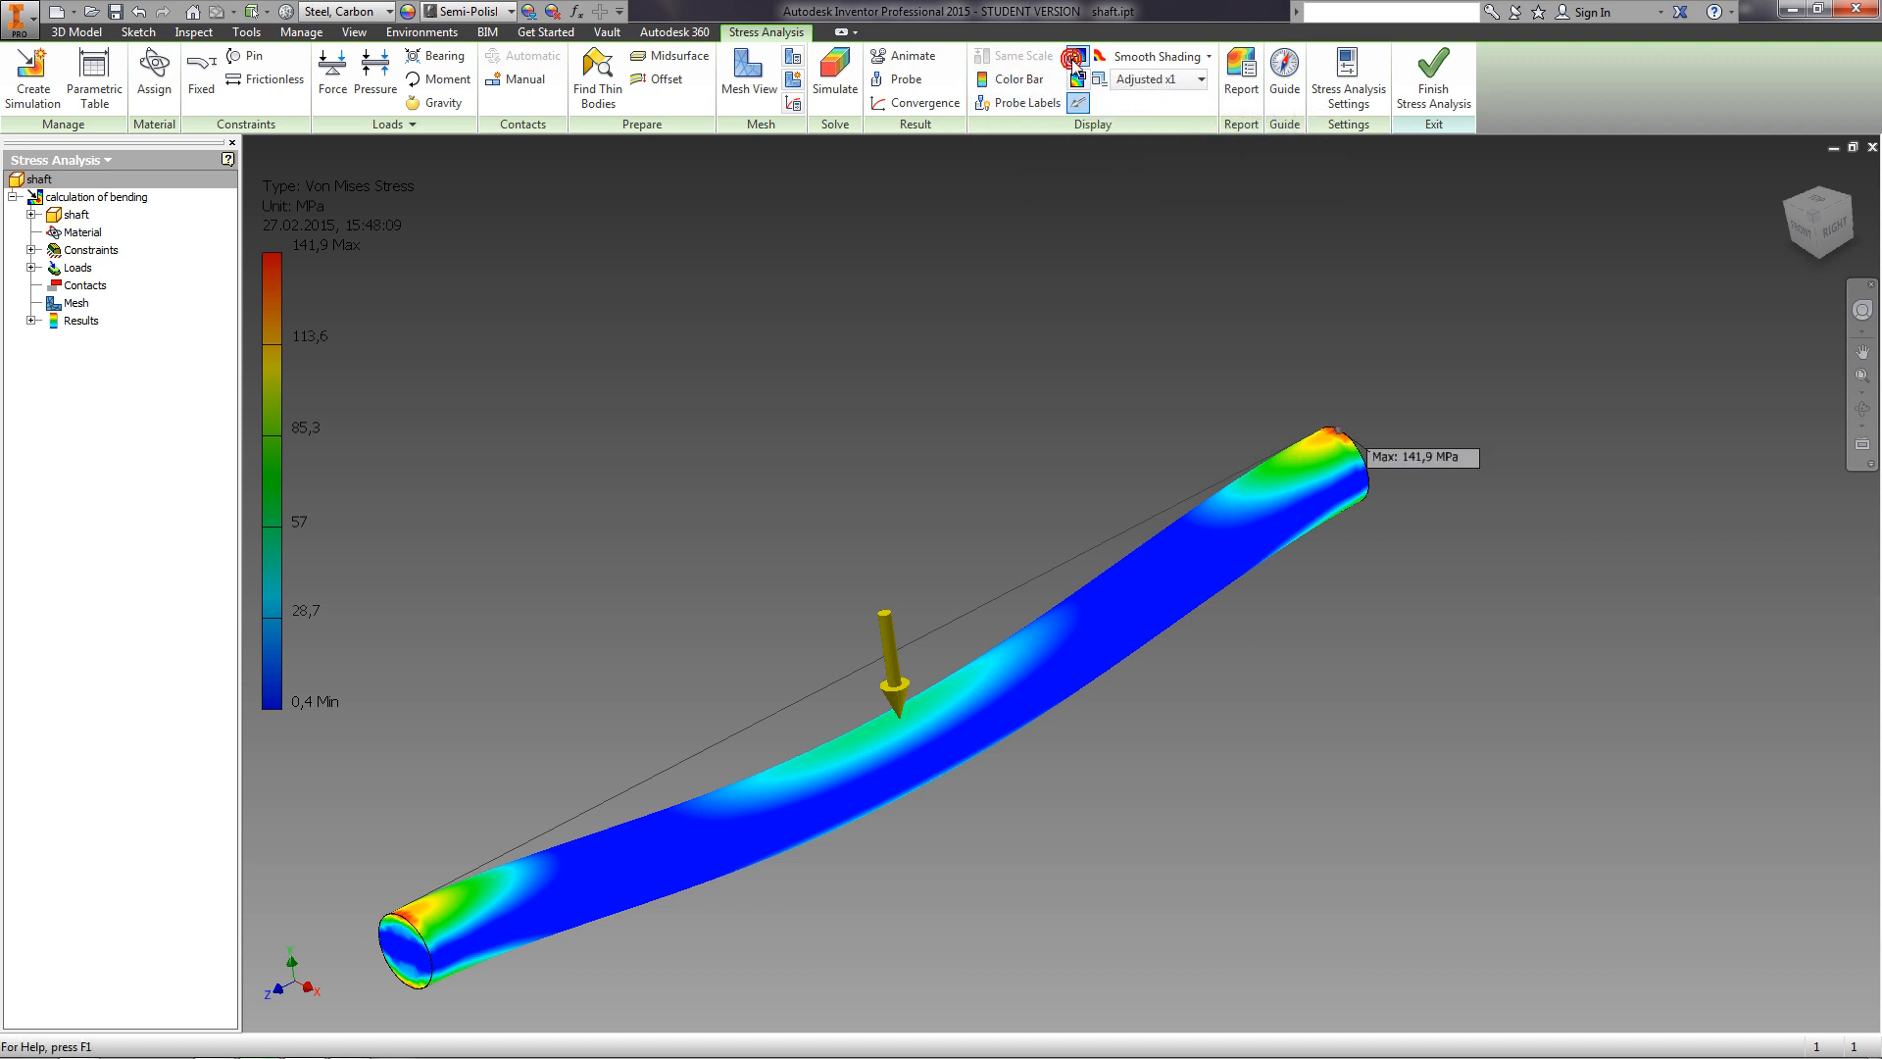
pyautogui.moveTo(957, 657); pyautogui.dragTo(1116, 521, button='middle')
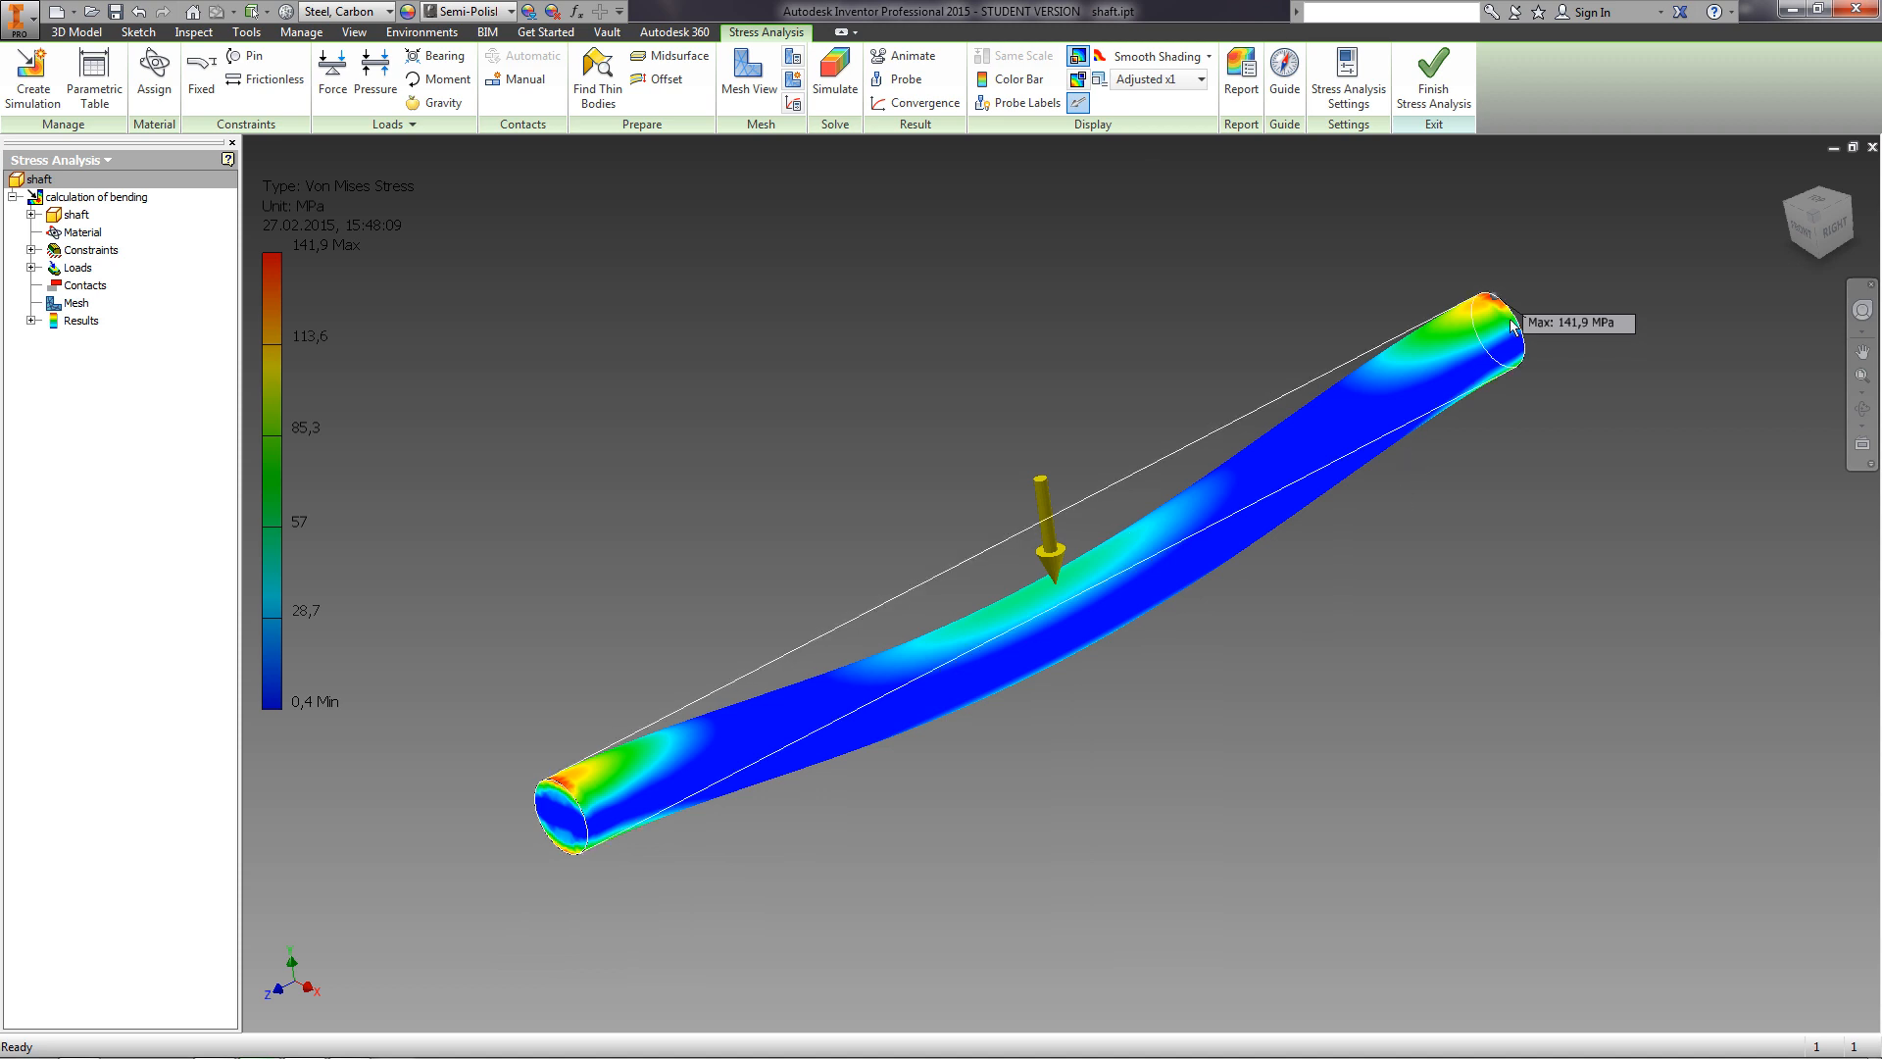
pyautogui.click(1077, 81)
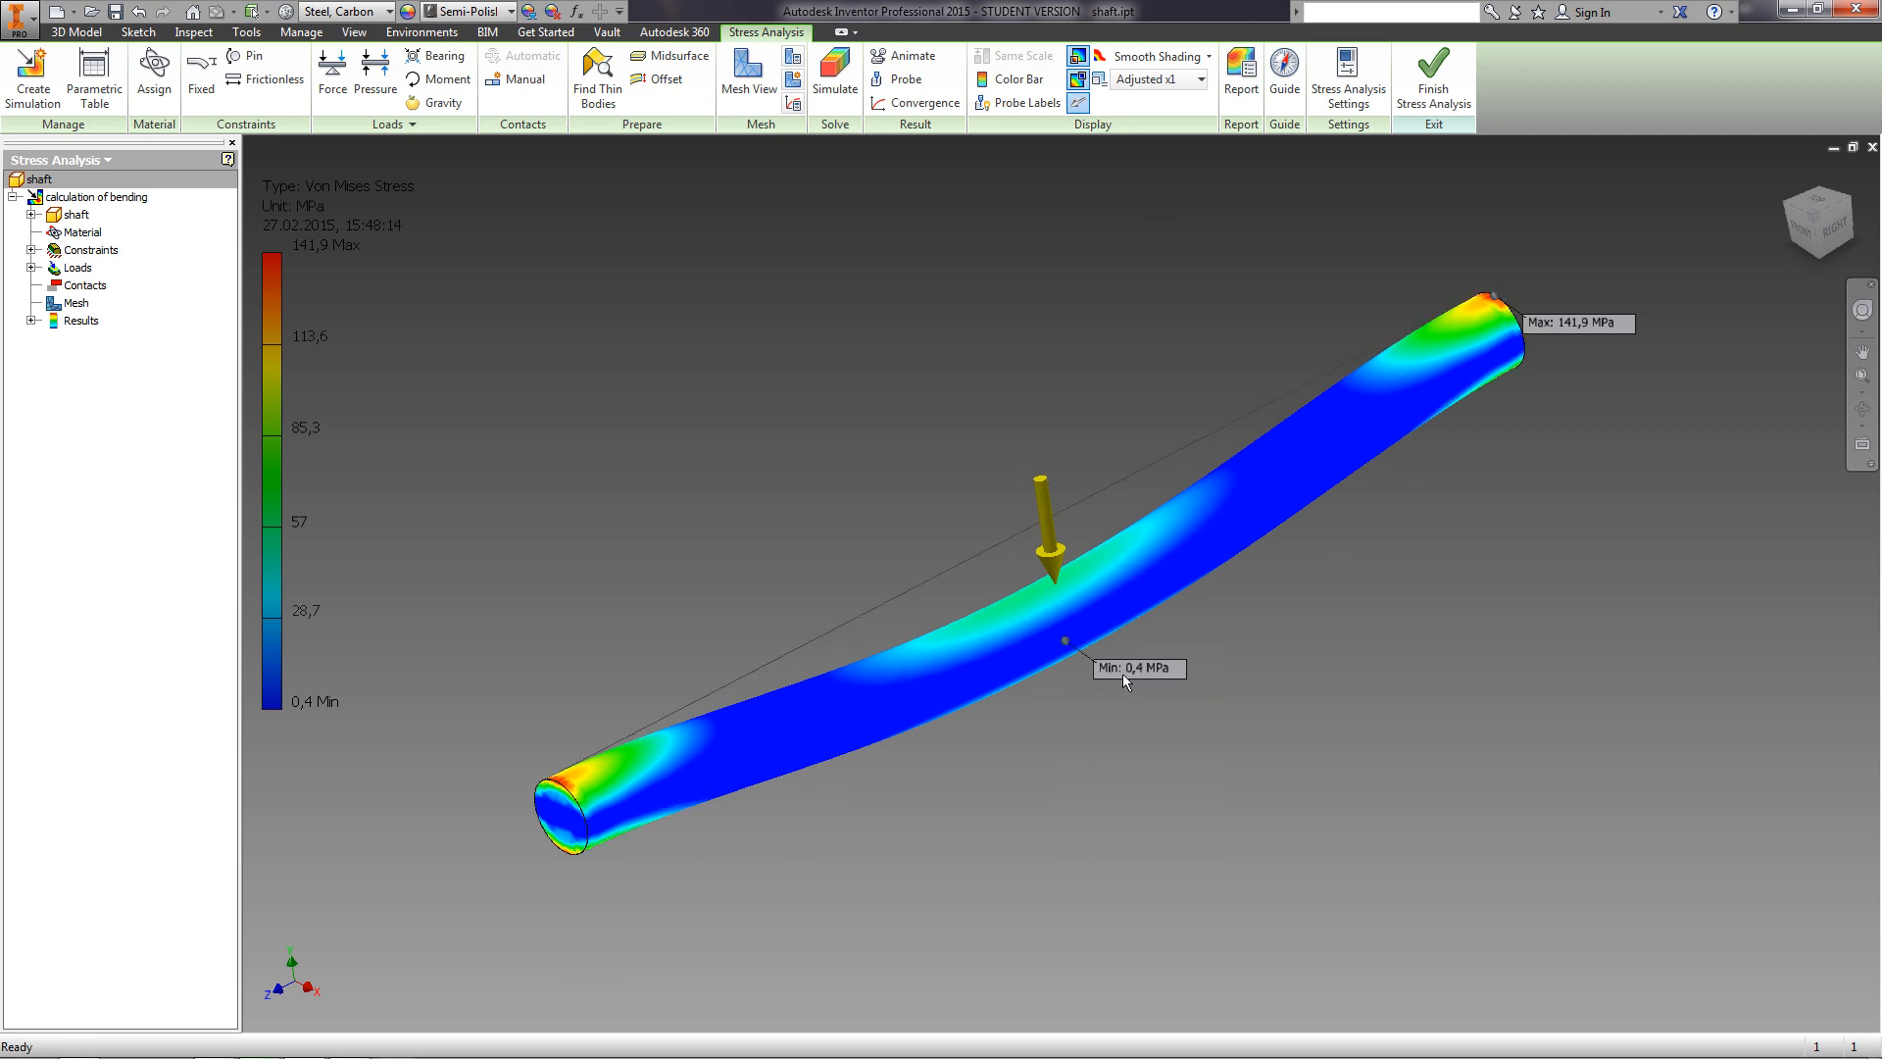
pyautogui.click(1078, 58)
pyautogui.click(1077, 83)
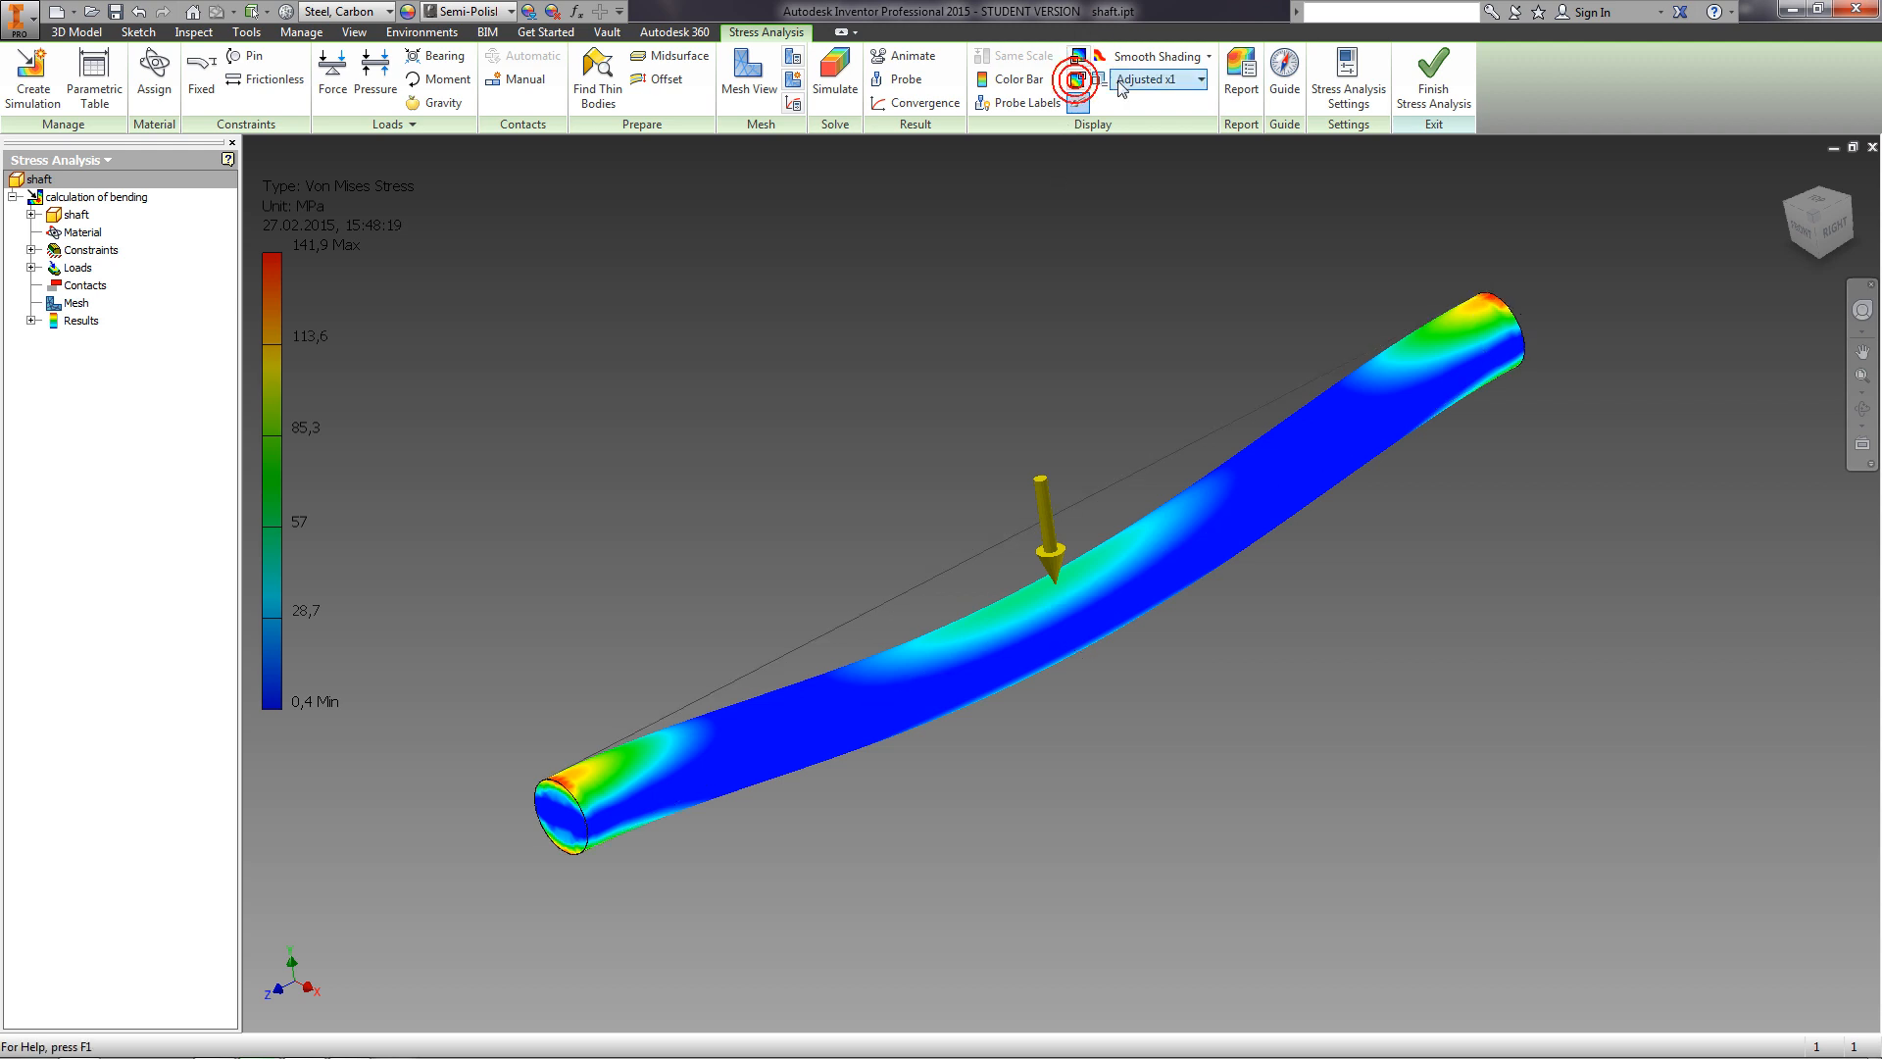
# Compare the shaft's bending at the Adjusted x2 and Adjusted x5 deformation scales, and restore the Adjusted x1 scale.
pyautogui.click(1127, 80)
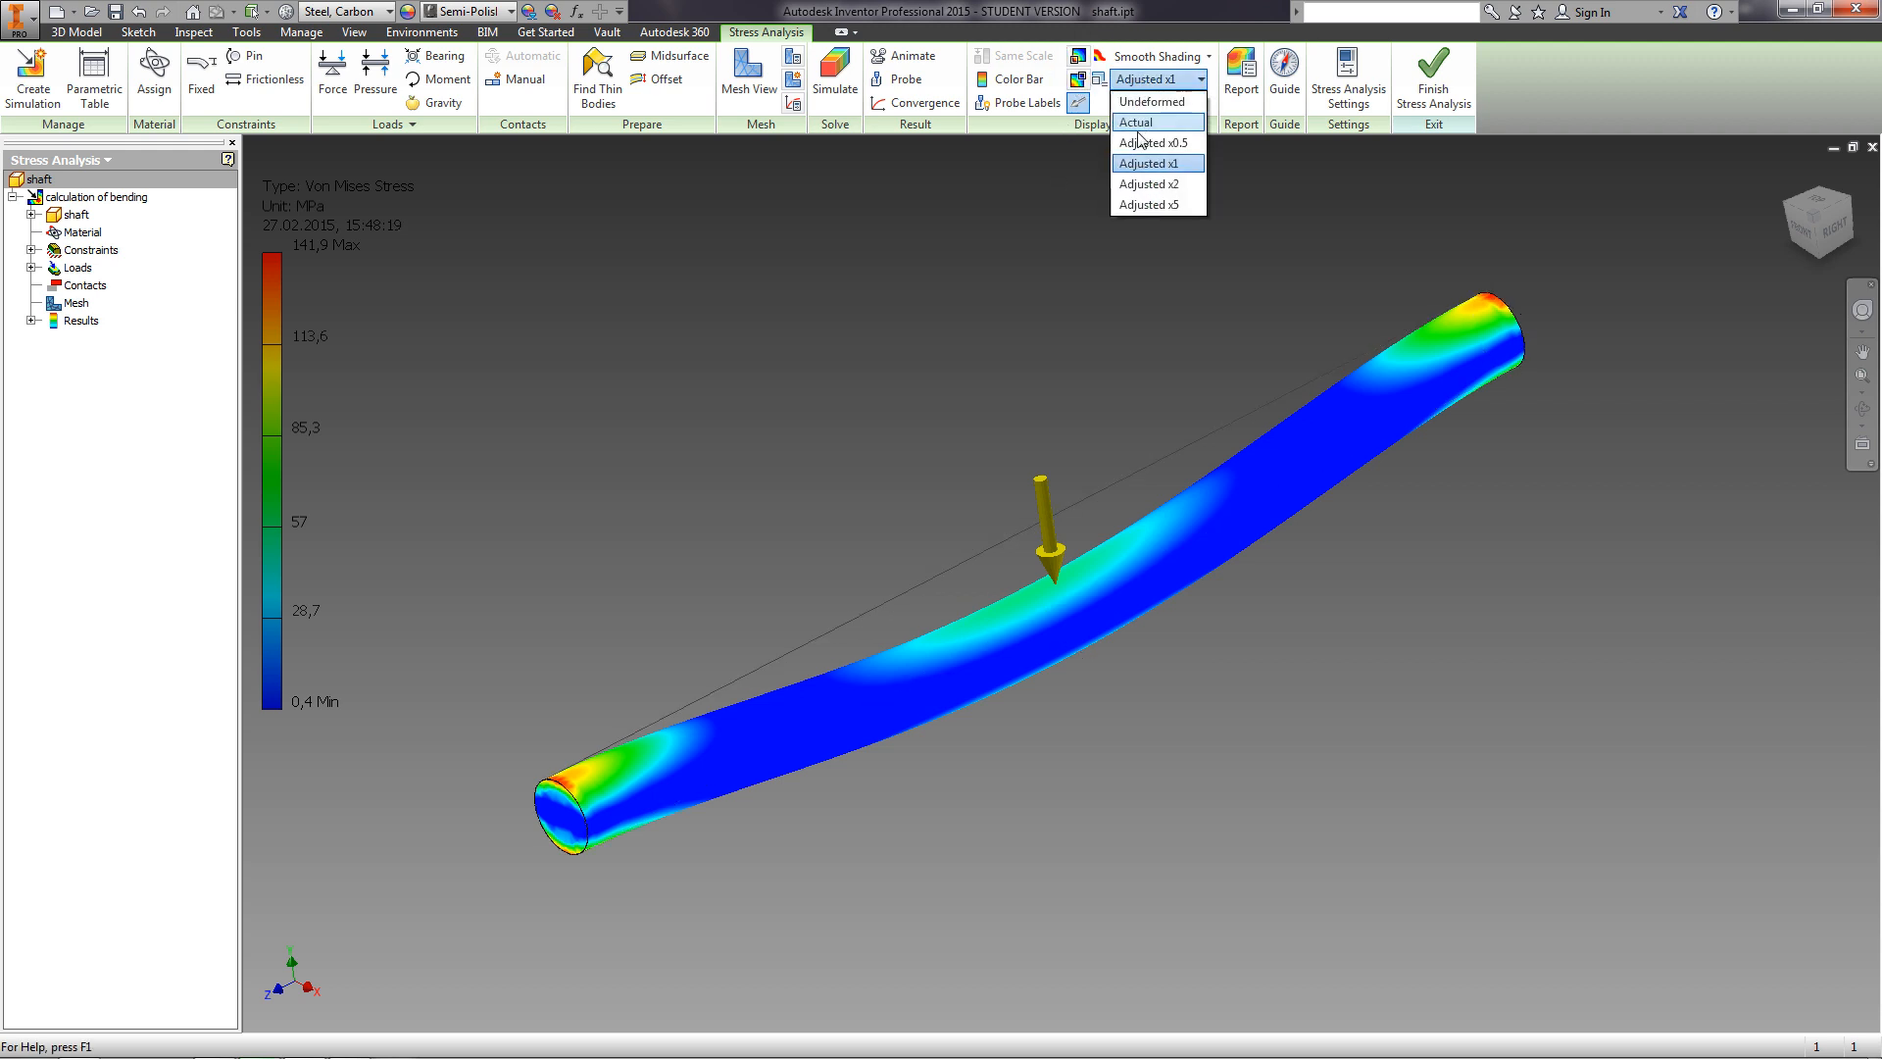
pyautogui.click(1147, 184)
pyautogui.click(1145, 84)
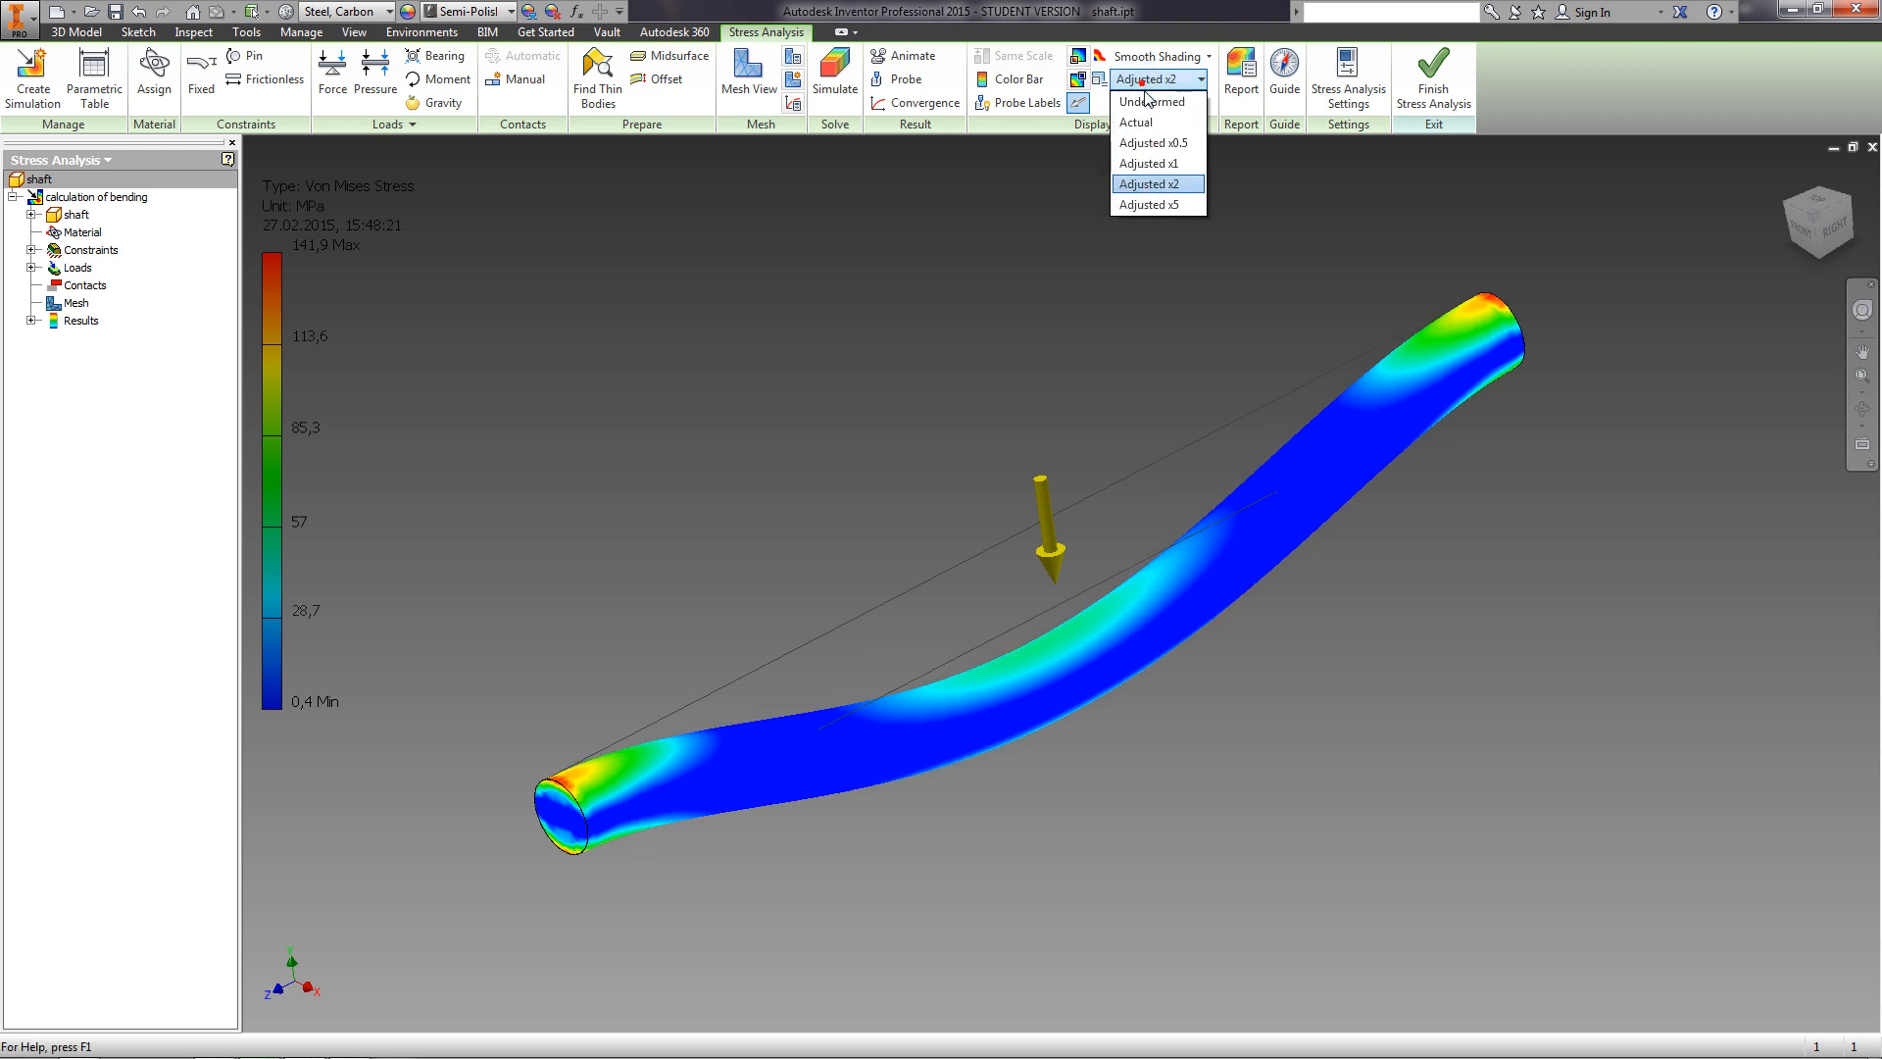
pyautogui.click(1156, 205)
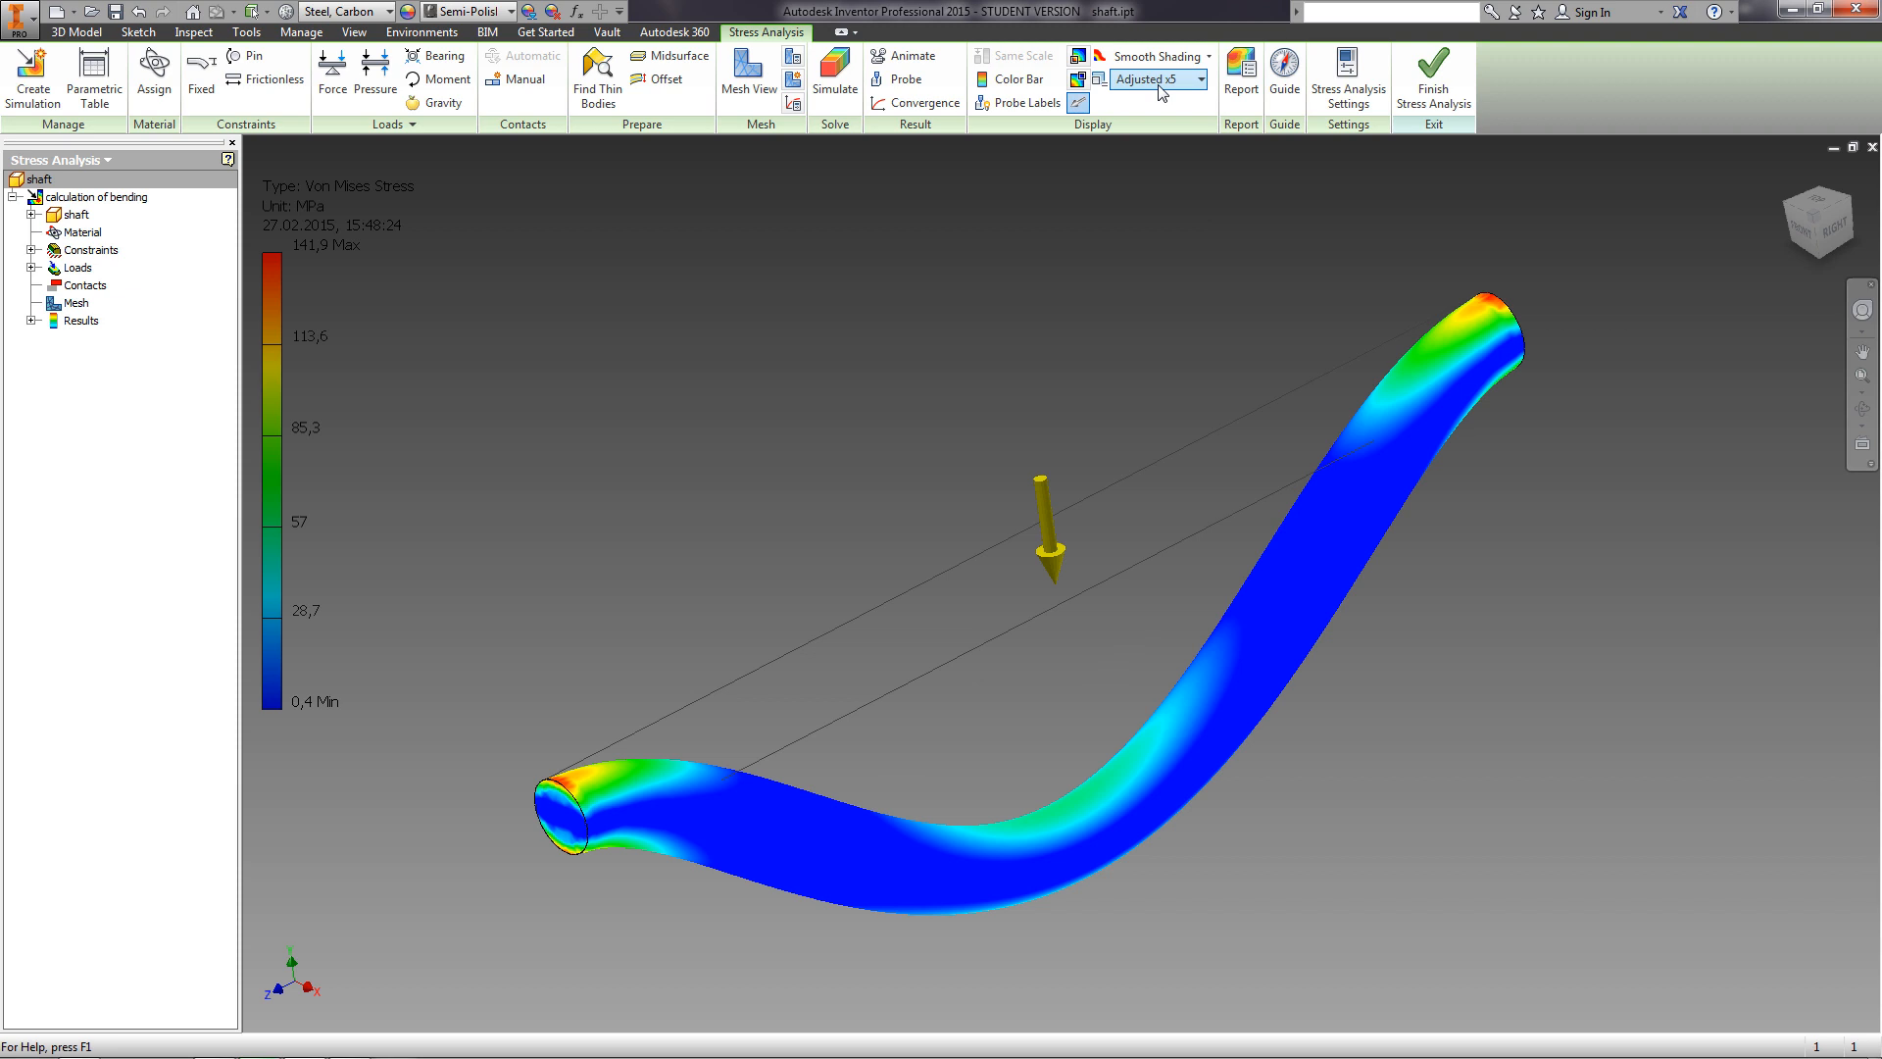
pyautogui.click(1161, 80)
pyautogui.click(1142, 167)
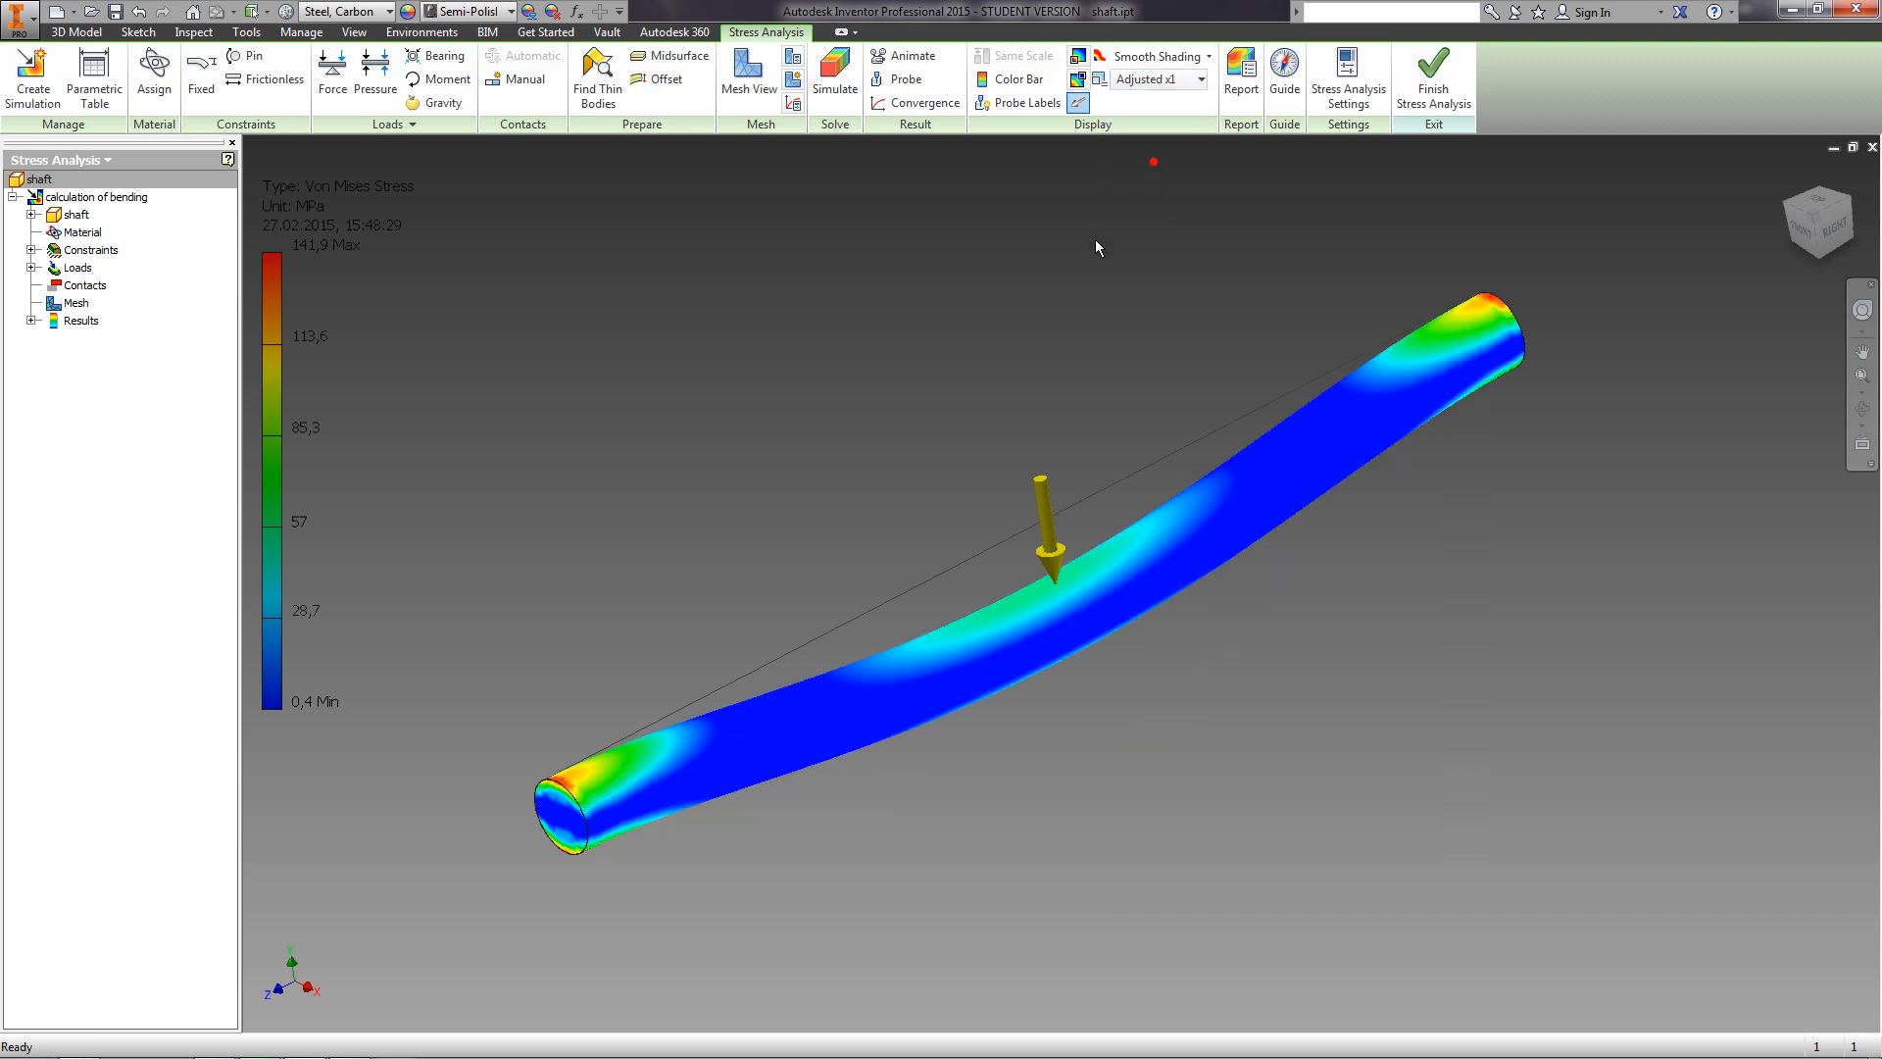
# Generate a complete Stress Analysis Report for the shaft with 640 x 480 images in the part file's folder.
pyautogui.click(1238, 78)
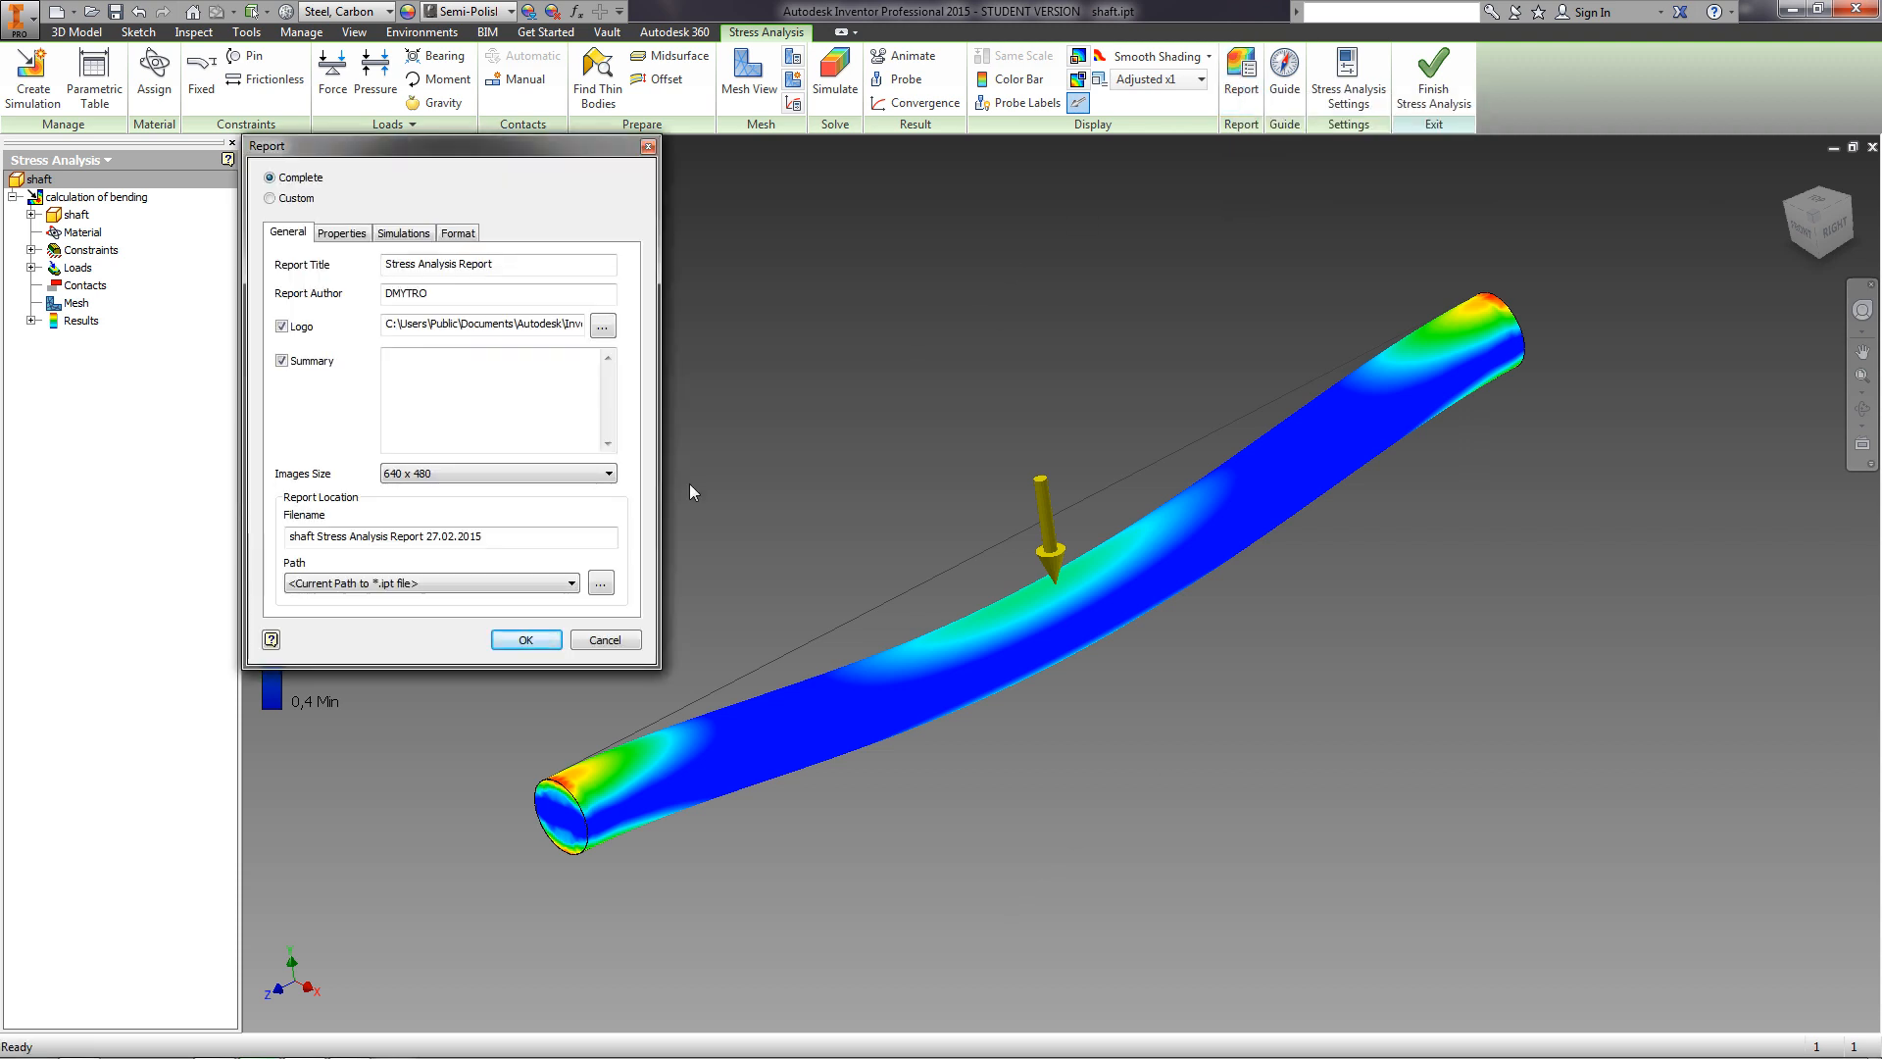
pyautogui.click(525, 640)
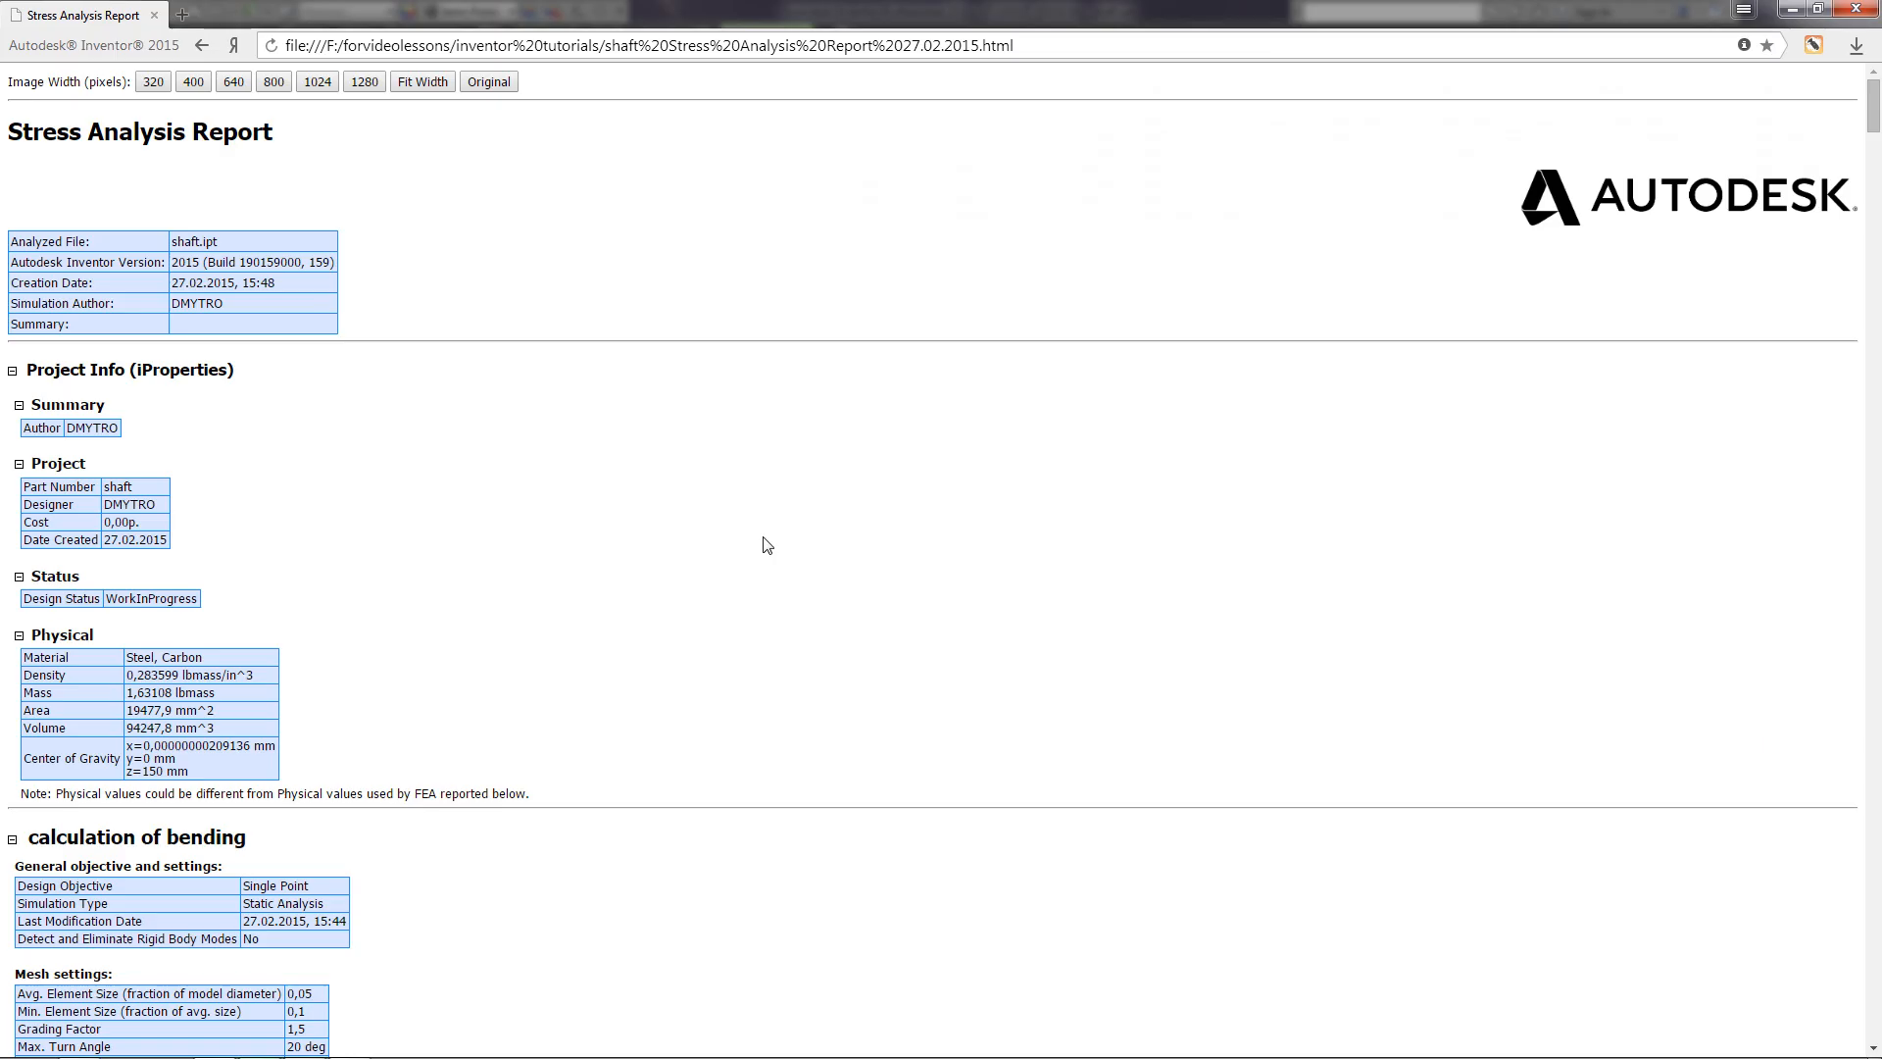
# Review the report from project info, mesh settings, material and operating conditions through the result summary to the final Strain ZZ figures.
pyautogui.scroll(-1, 767, 545)
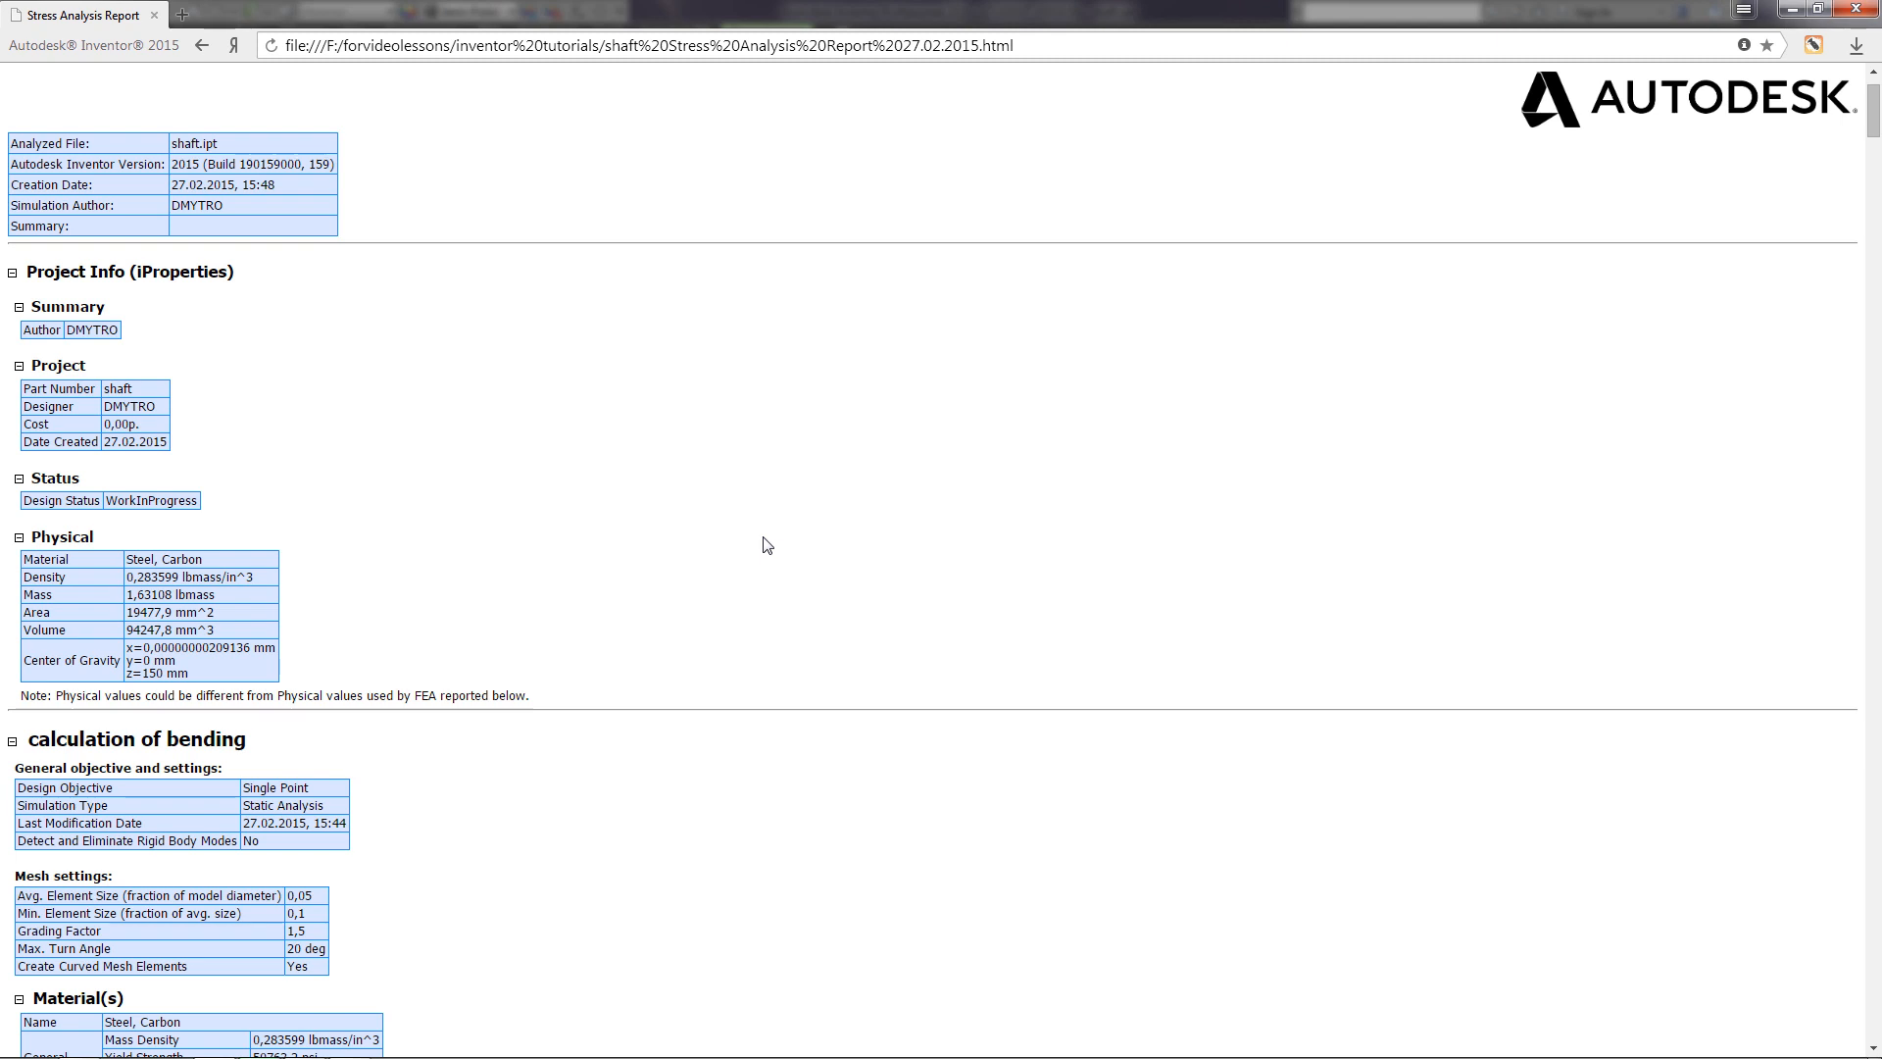
pyautogui.scroll(-1, 766, 545)
pyautogui.scroll(-1, 767, 545)
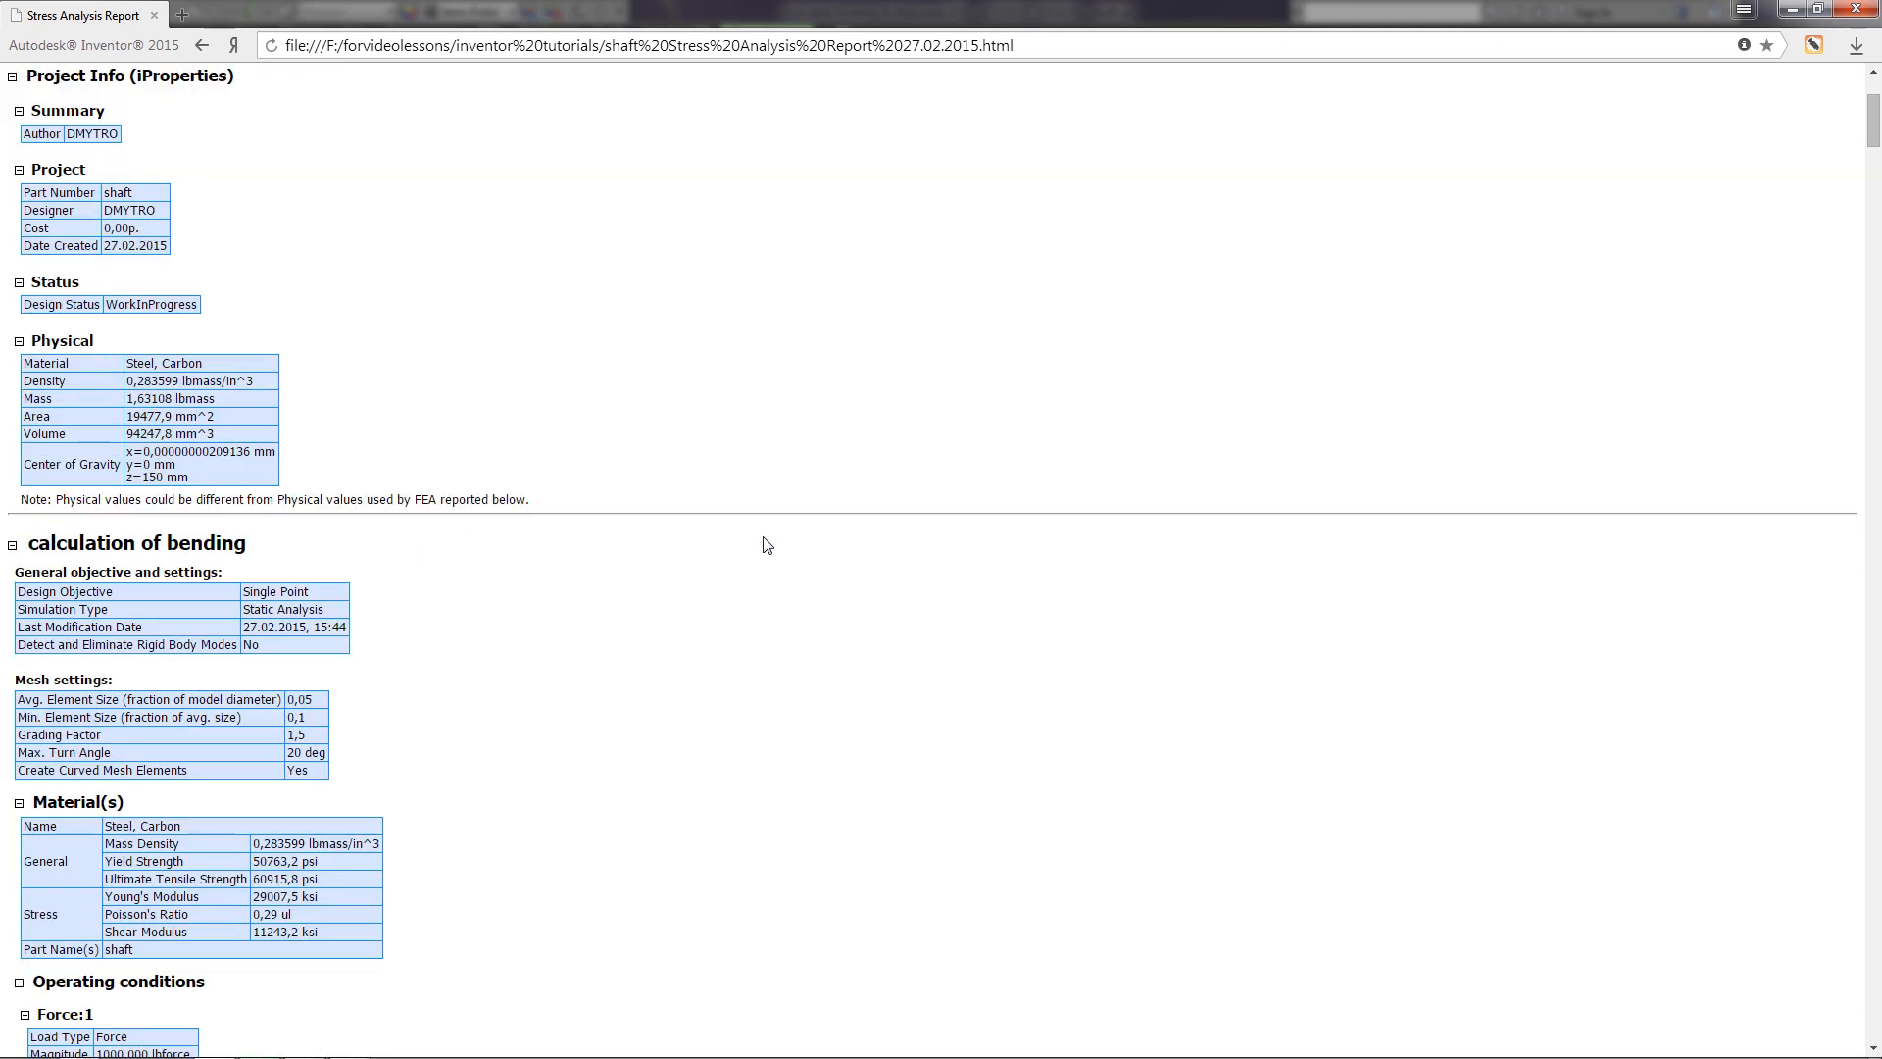
pyautogui.scroll(-1, 766, 545)
pyautogui.scroll(-1, 766, 545)
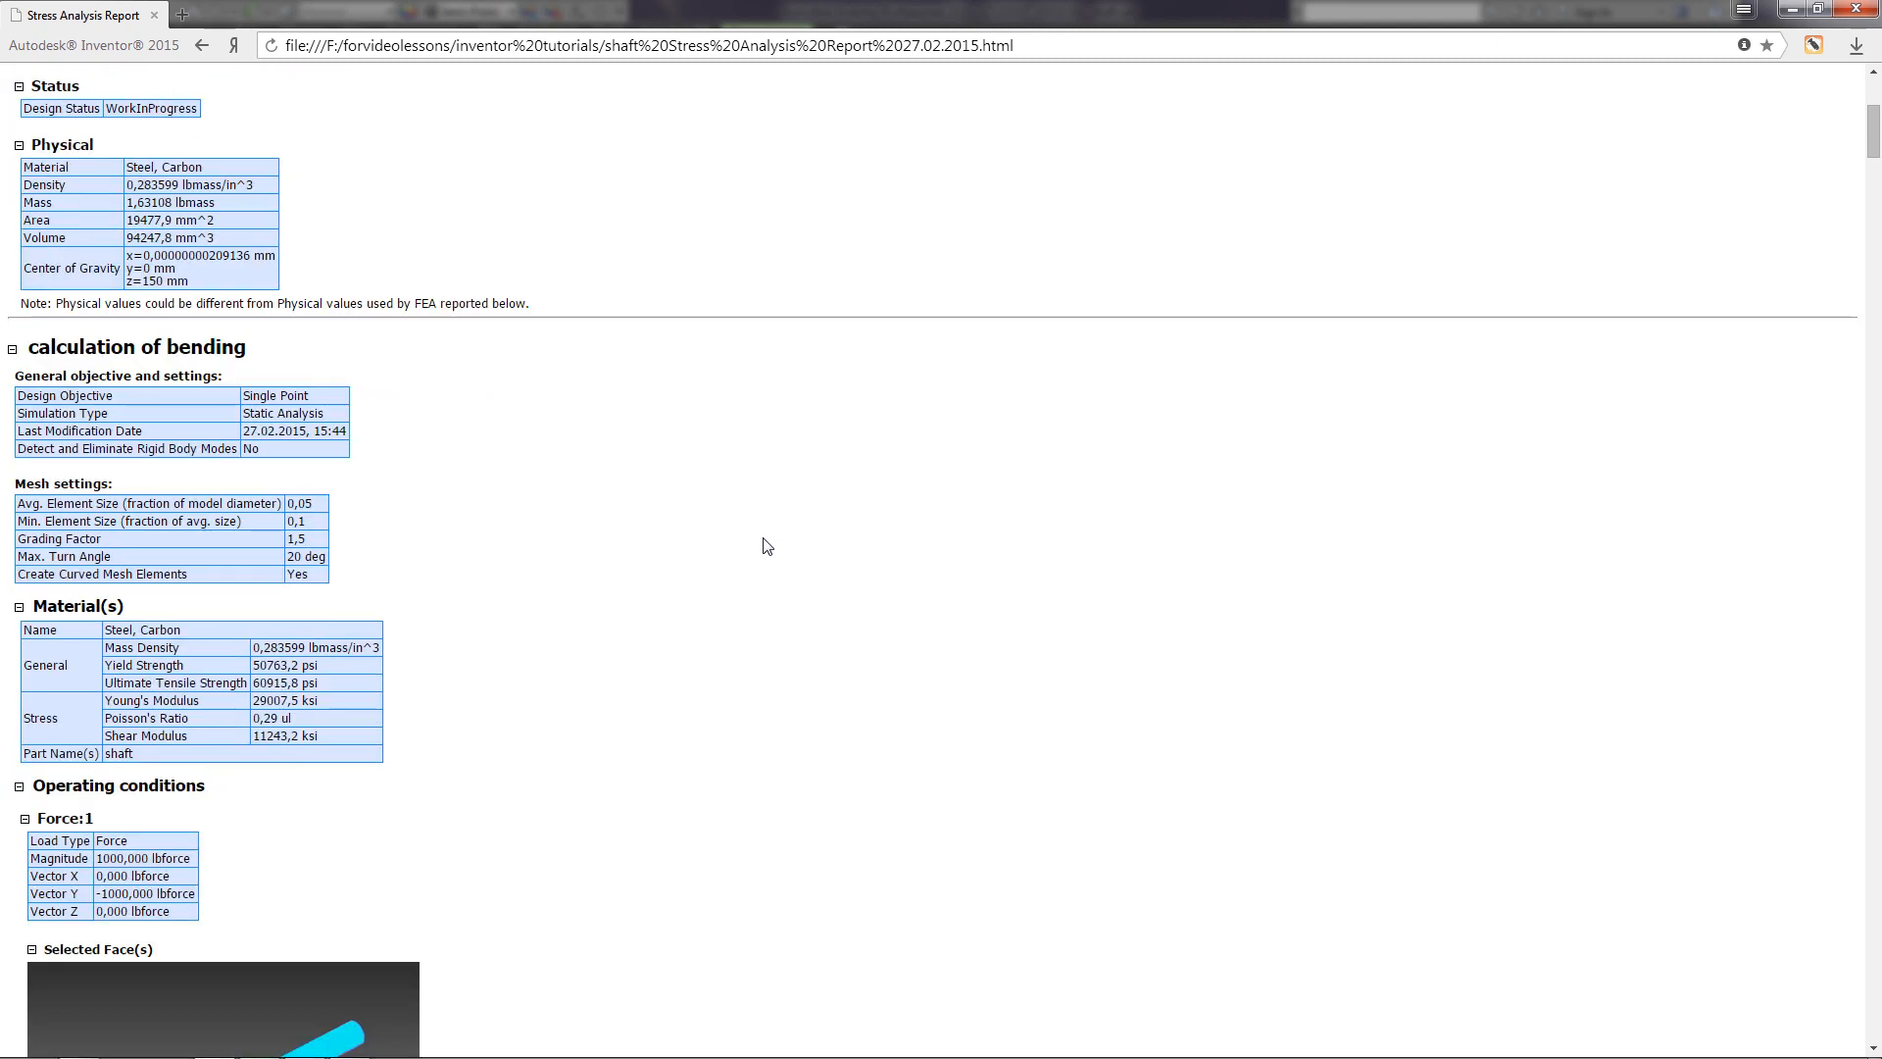
pyautogui.scroll(-8, 767, 545)
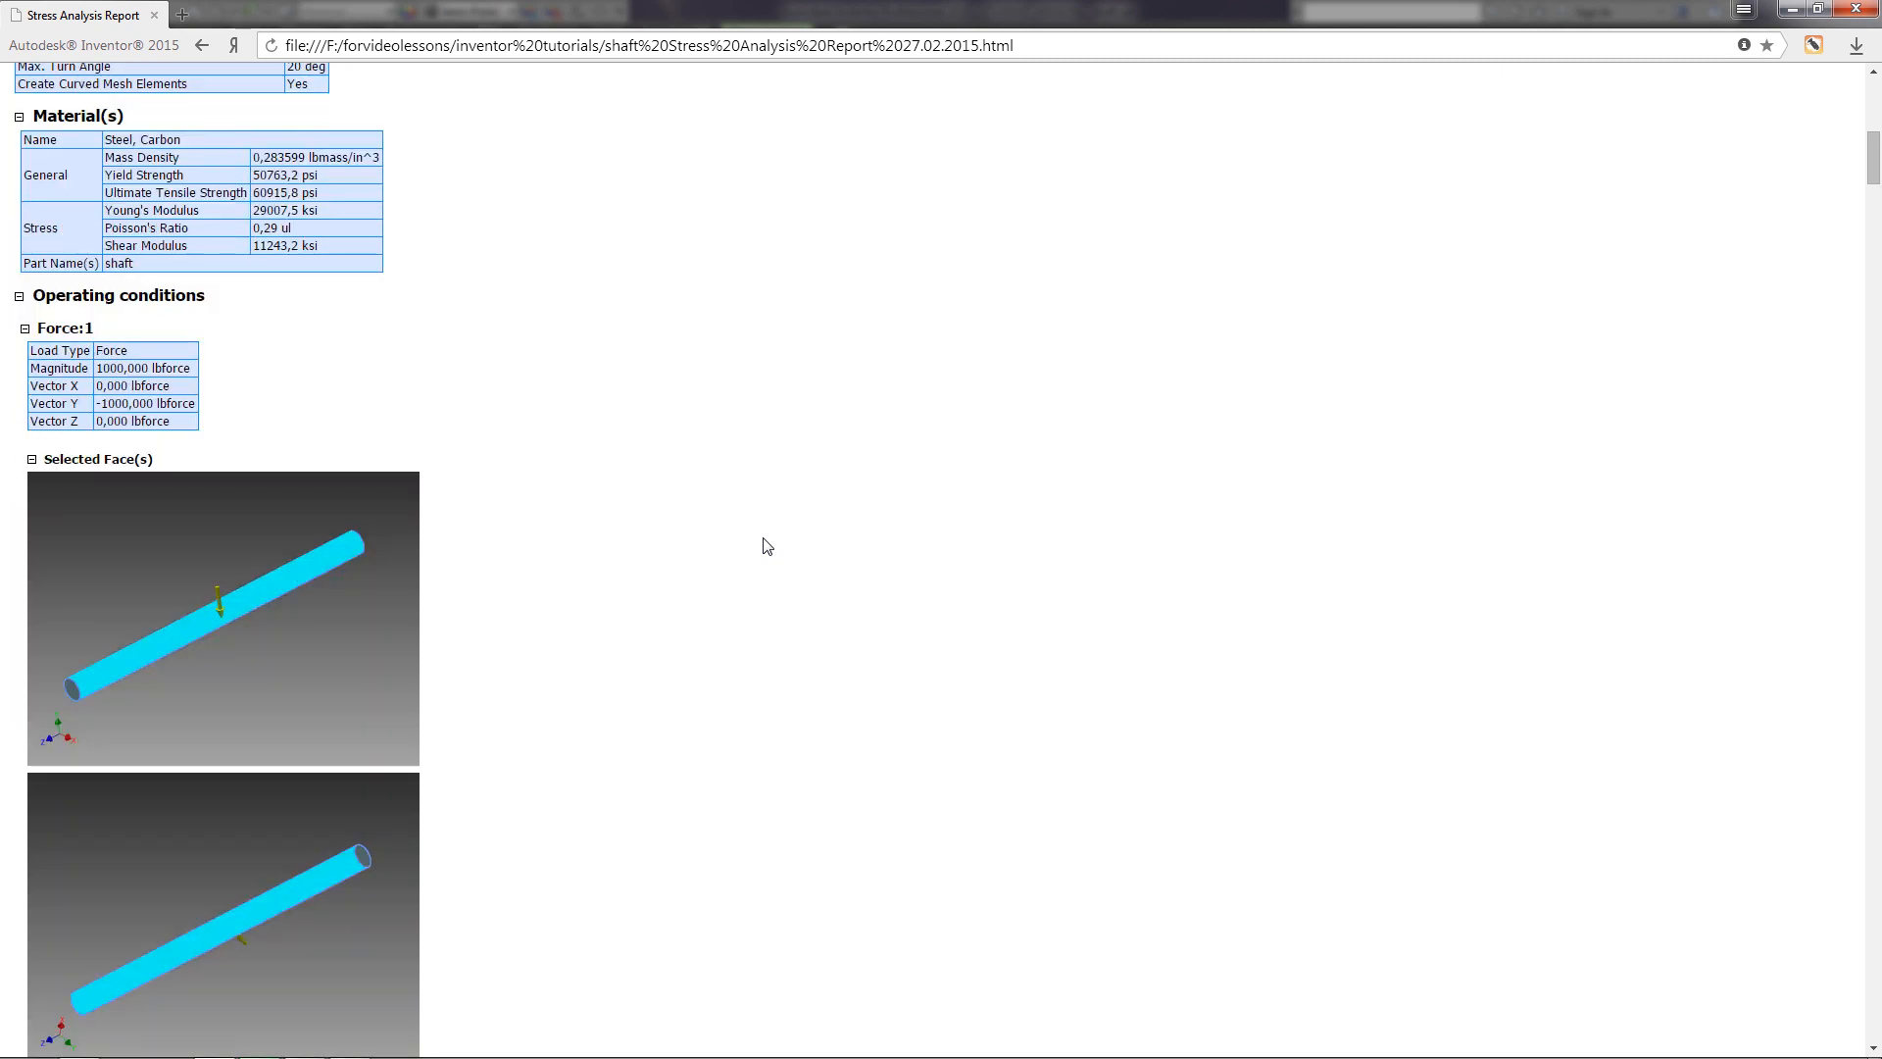
pyautogui.scroll(-8, 766, 545)
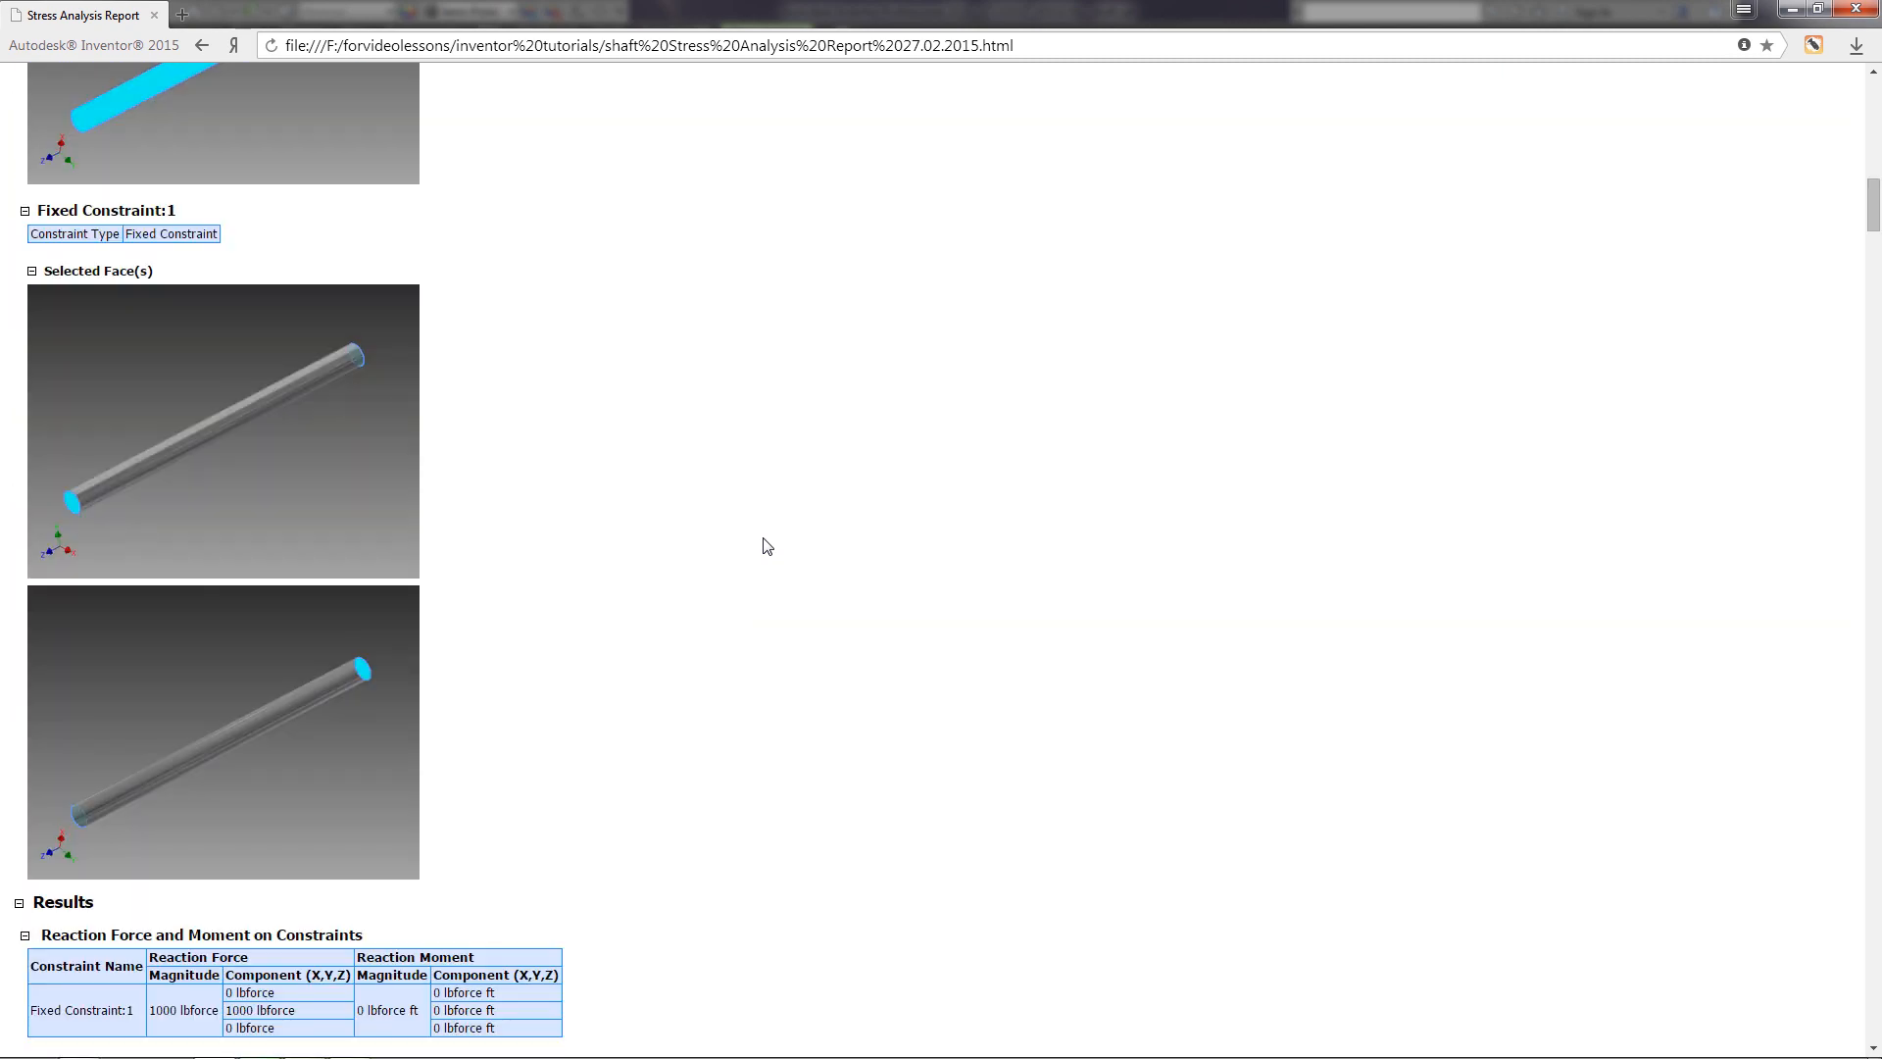
pyautogui.scroll(-4, 766, 545)
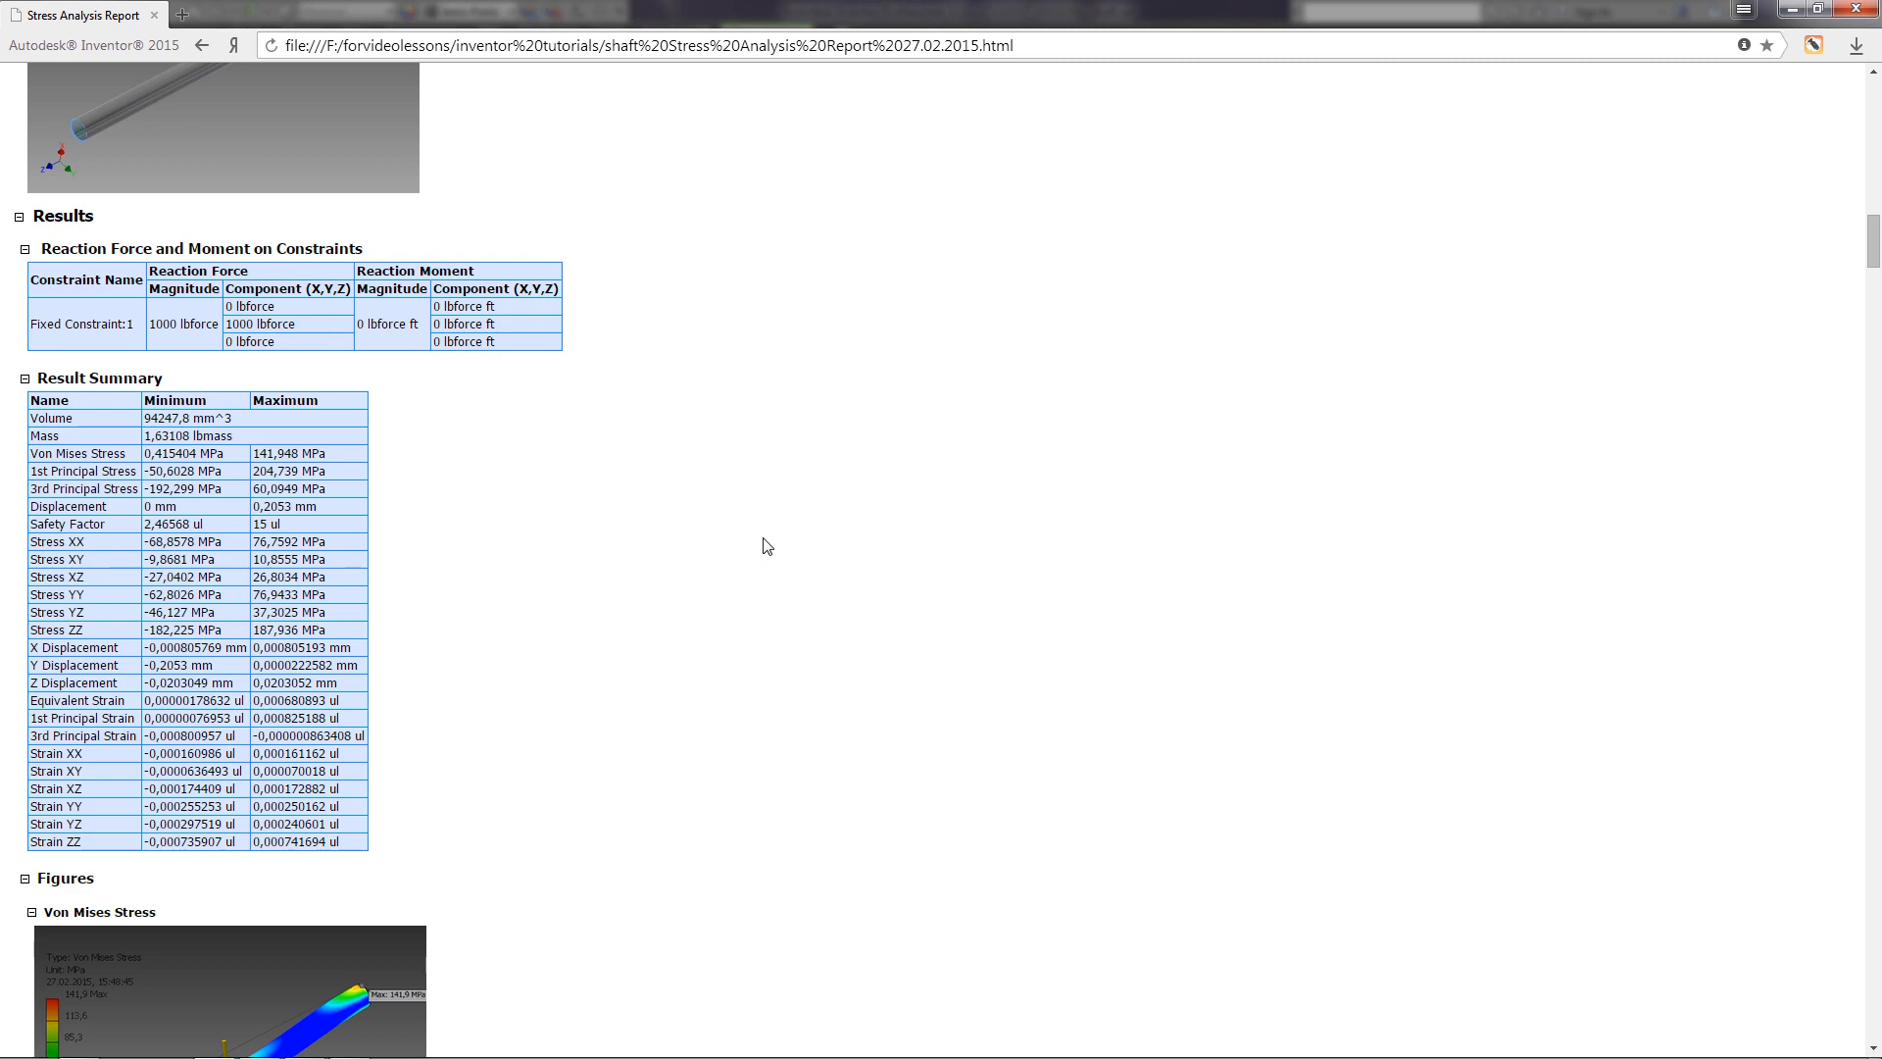
pyautogui.scroll(-1, 766, 546)
pyautogui.scroll(-13, 764, 542)
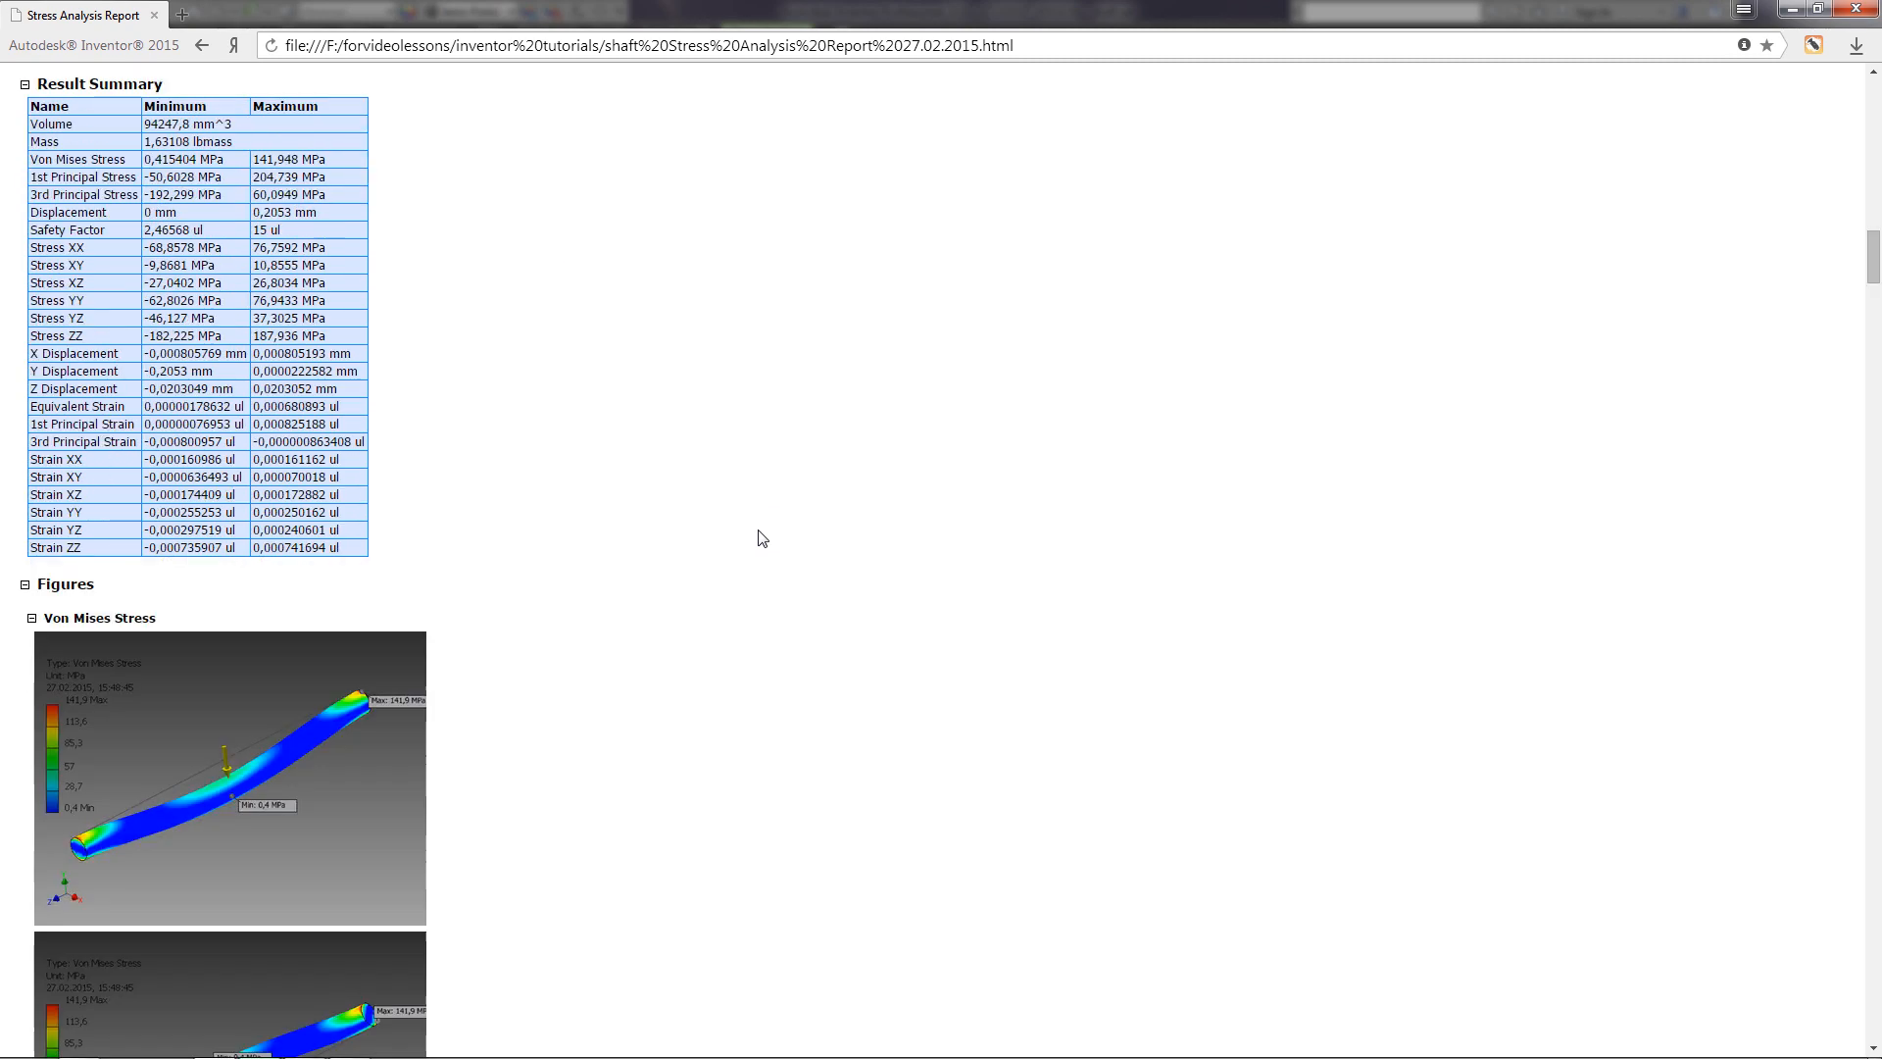
pyautogui.scroll(-8, 763, 538)
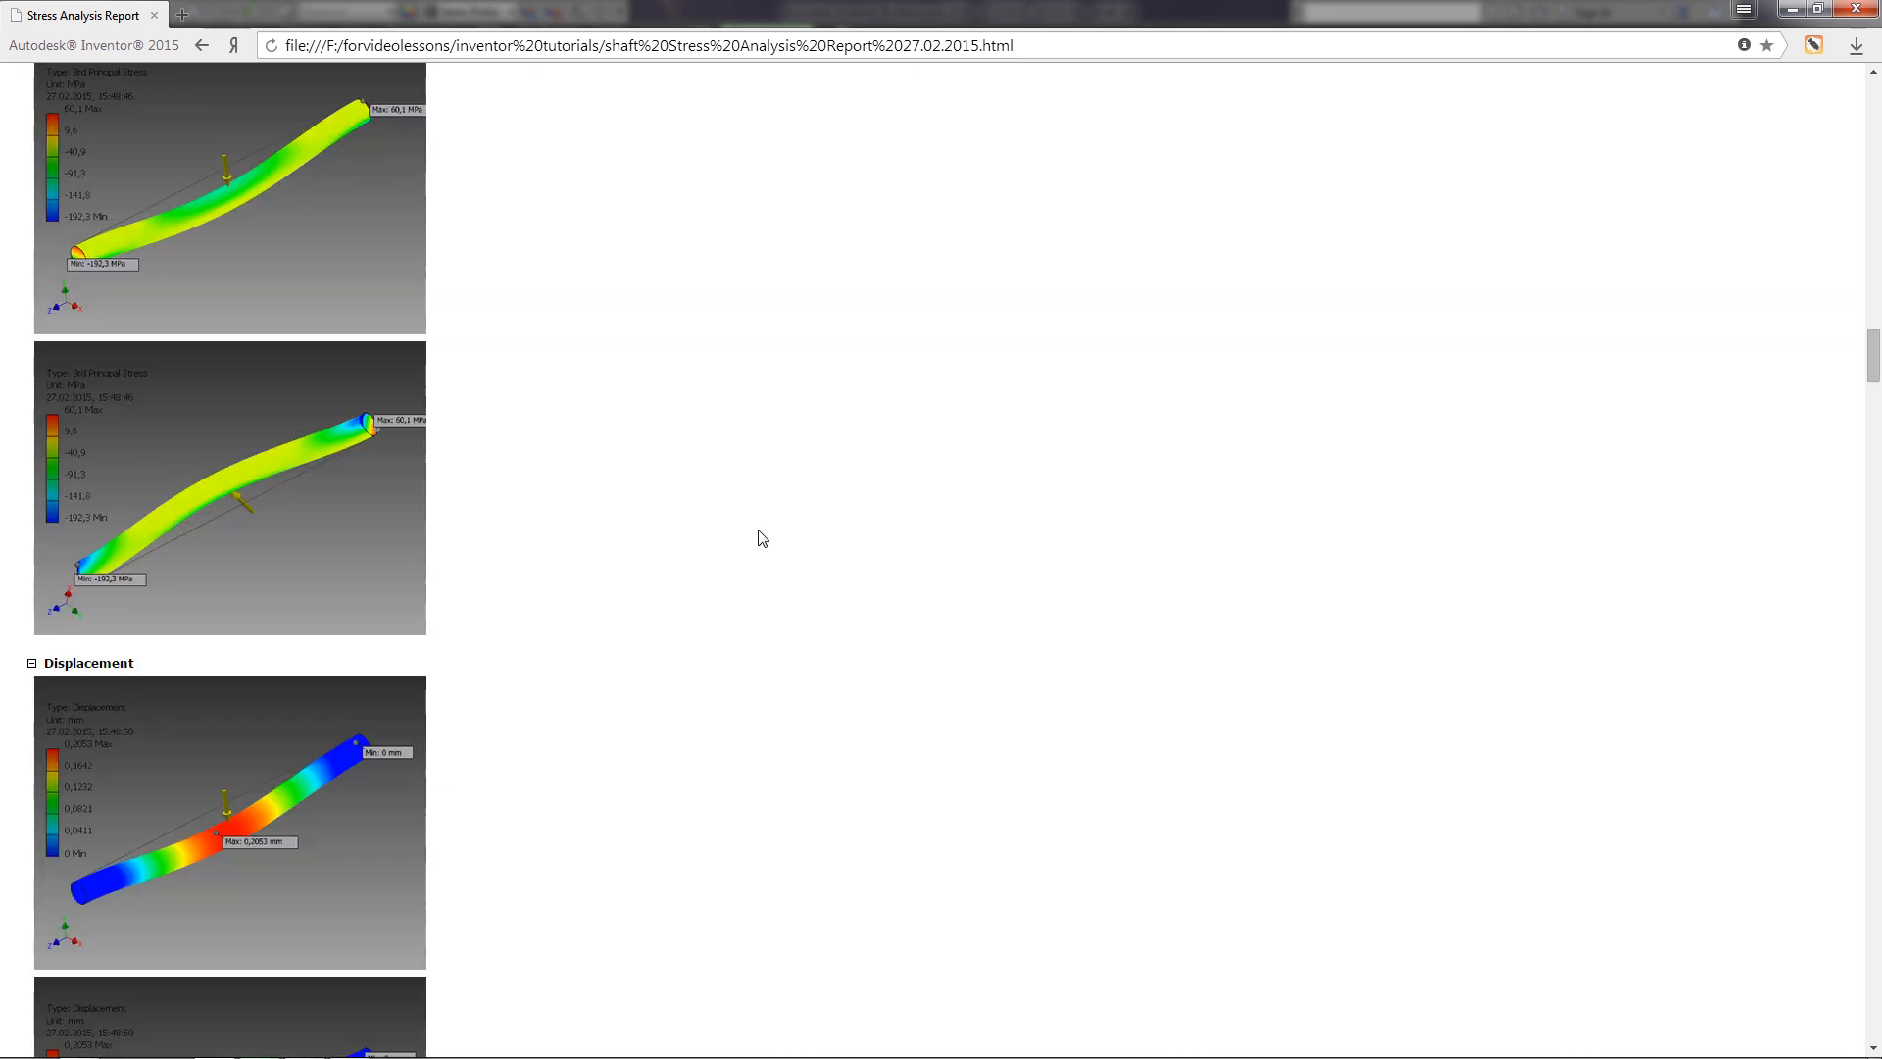
pyautogui.scroll(-14, 763, 539)
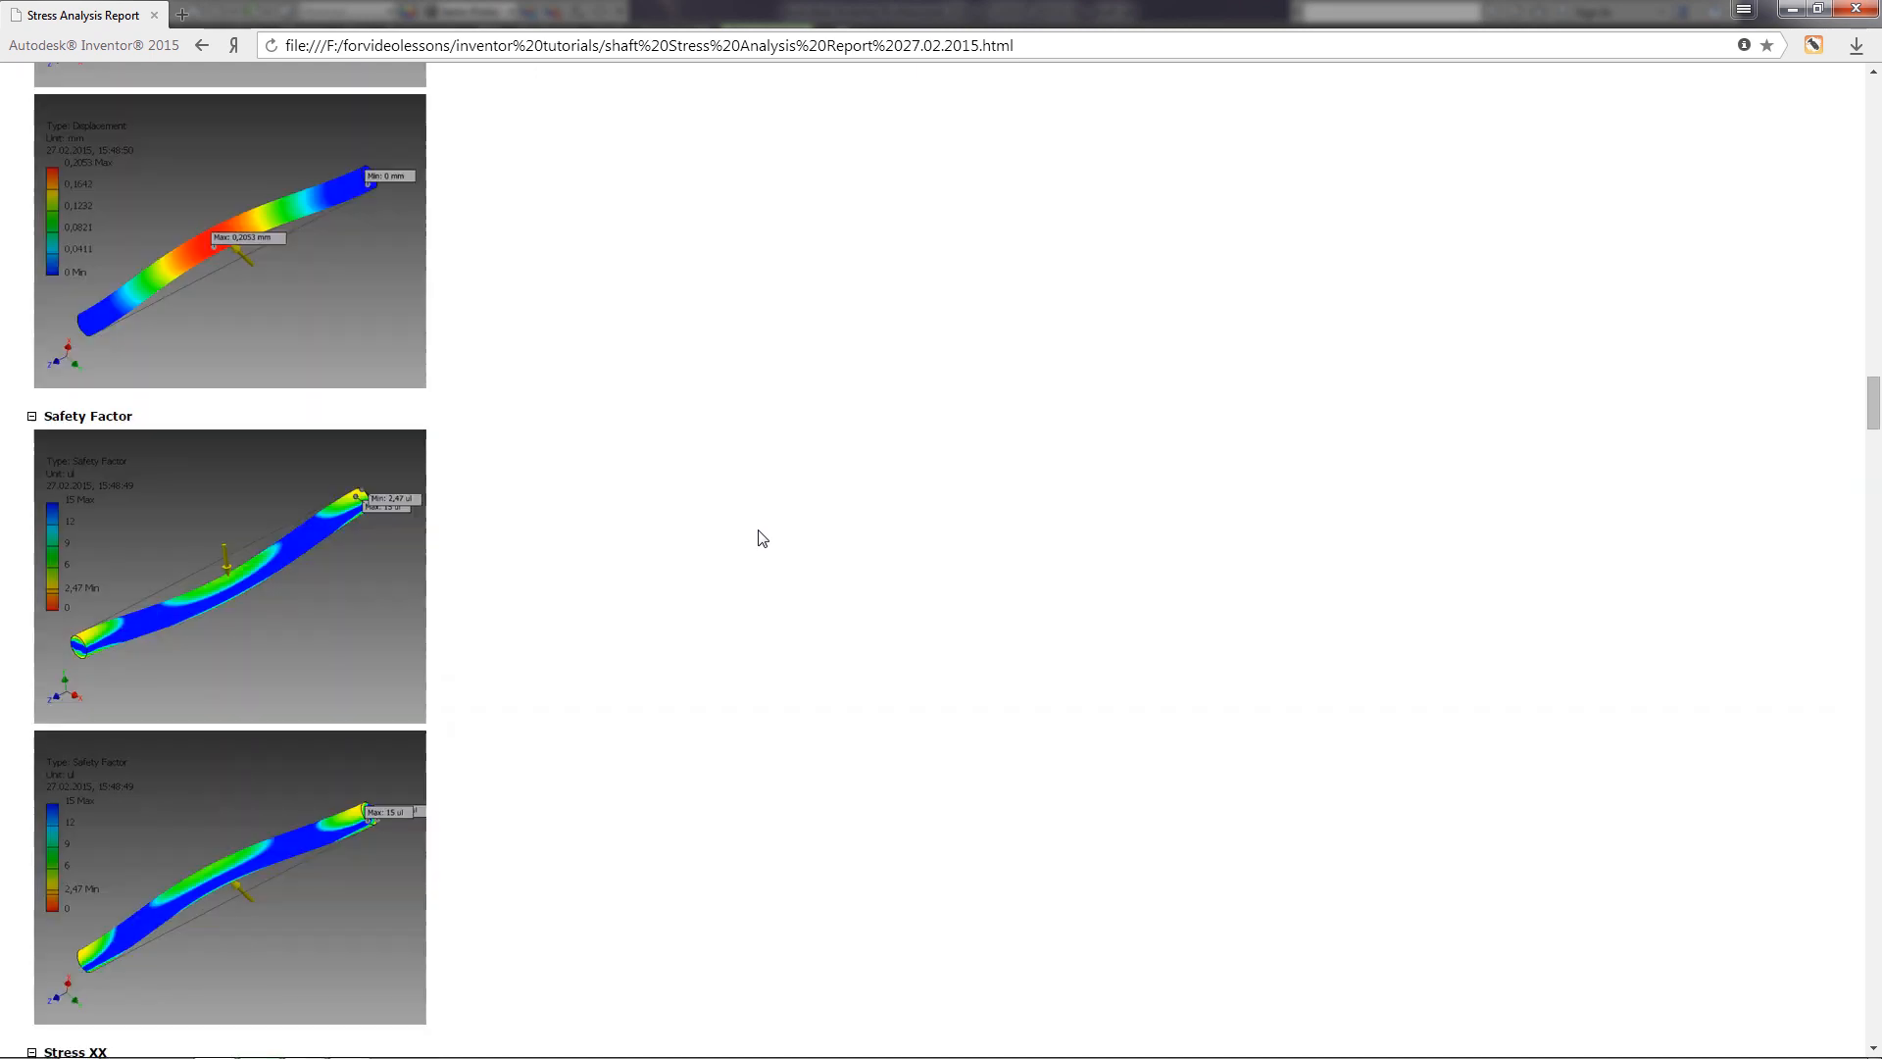
pyautogui.scroll(-20, 763, 538)
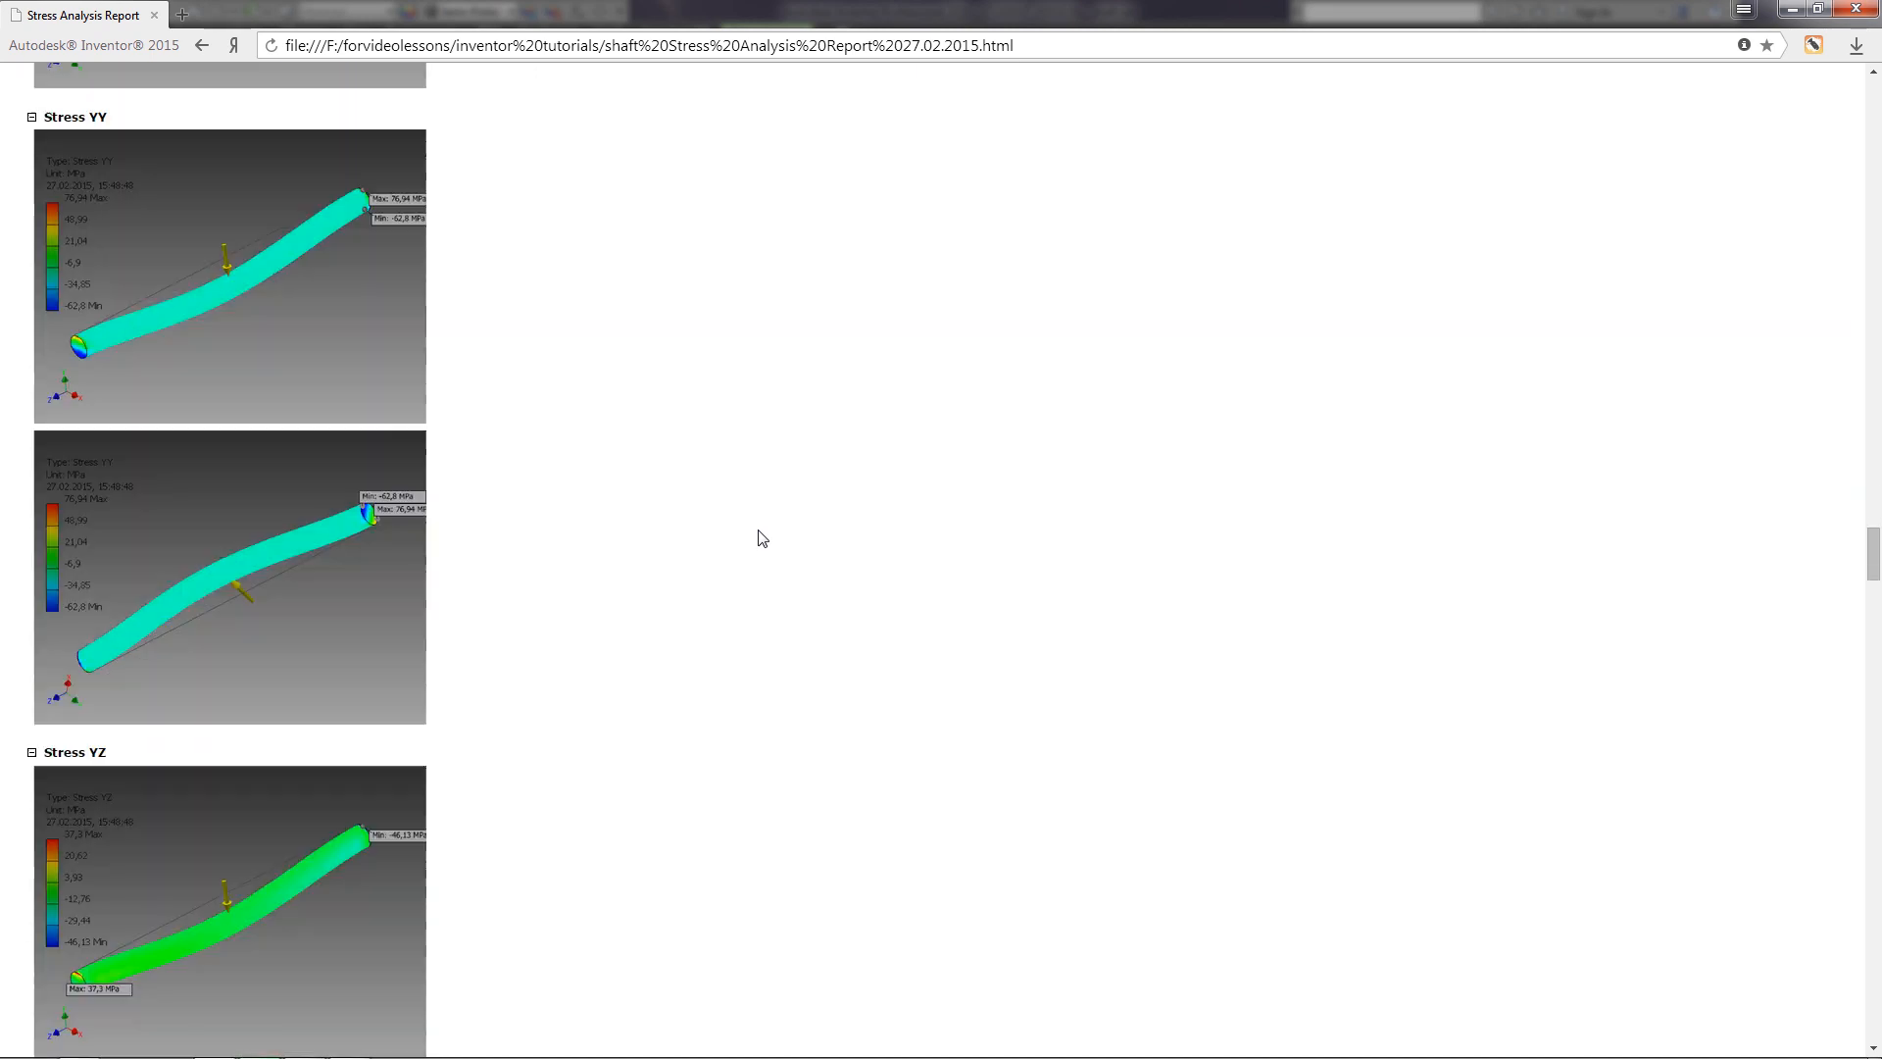
pyautogui.scroll(-20, 762, 538)
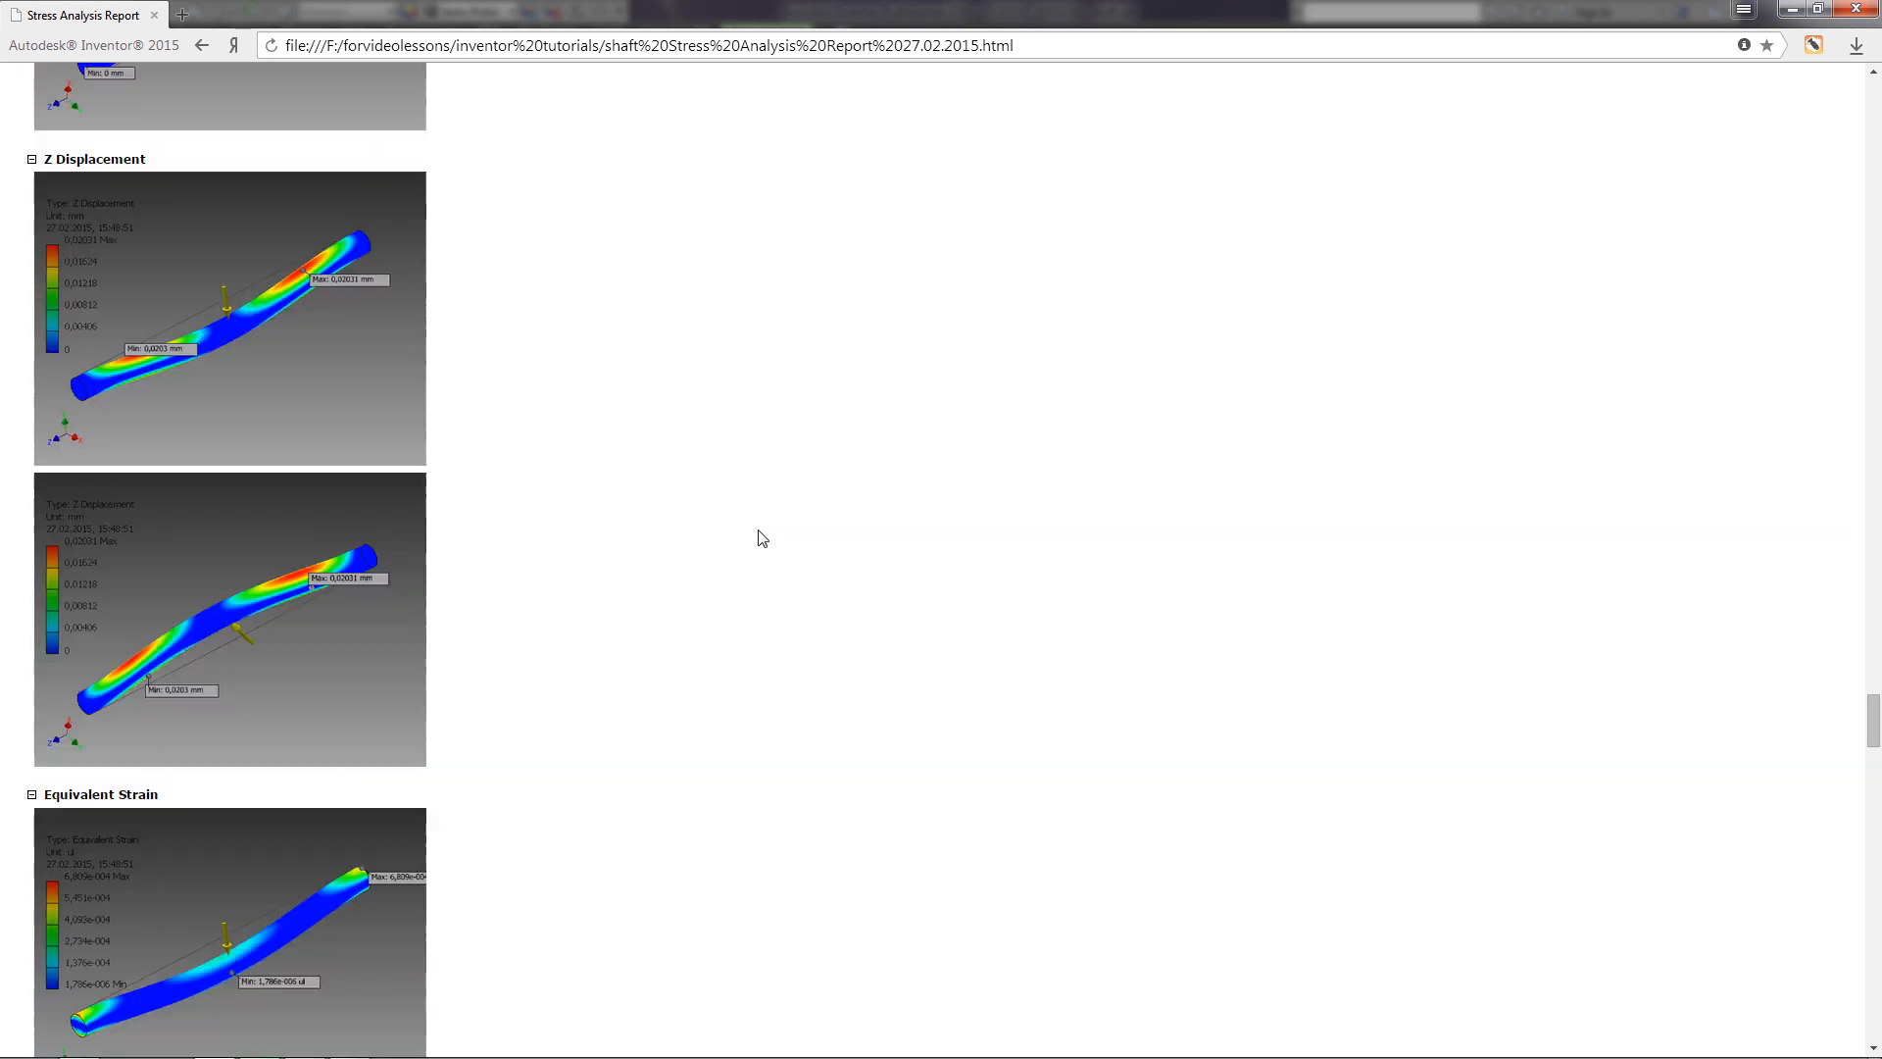
pyautogui.scroll(-20, 762, 538)
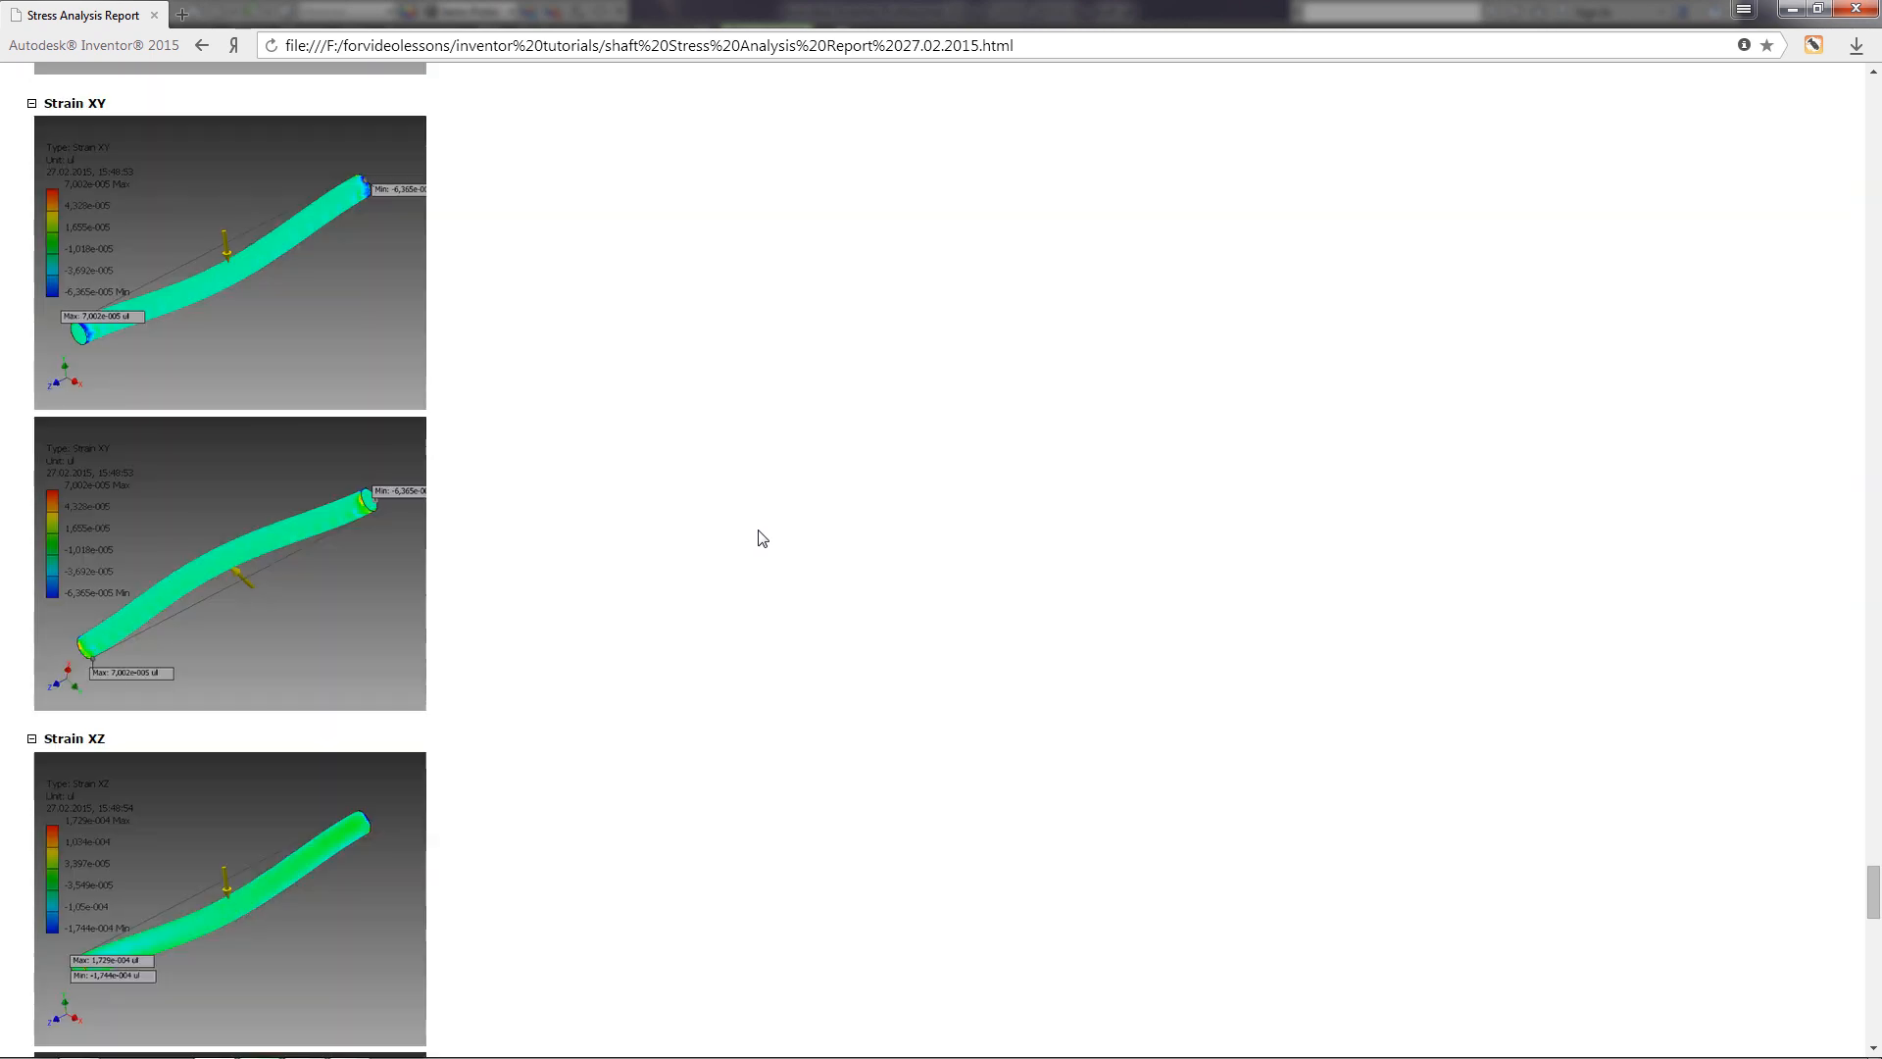
pyautogui.scroll(-15, 762, 538)
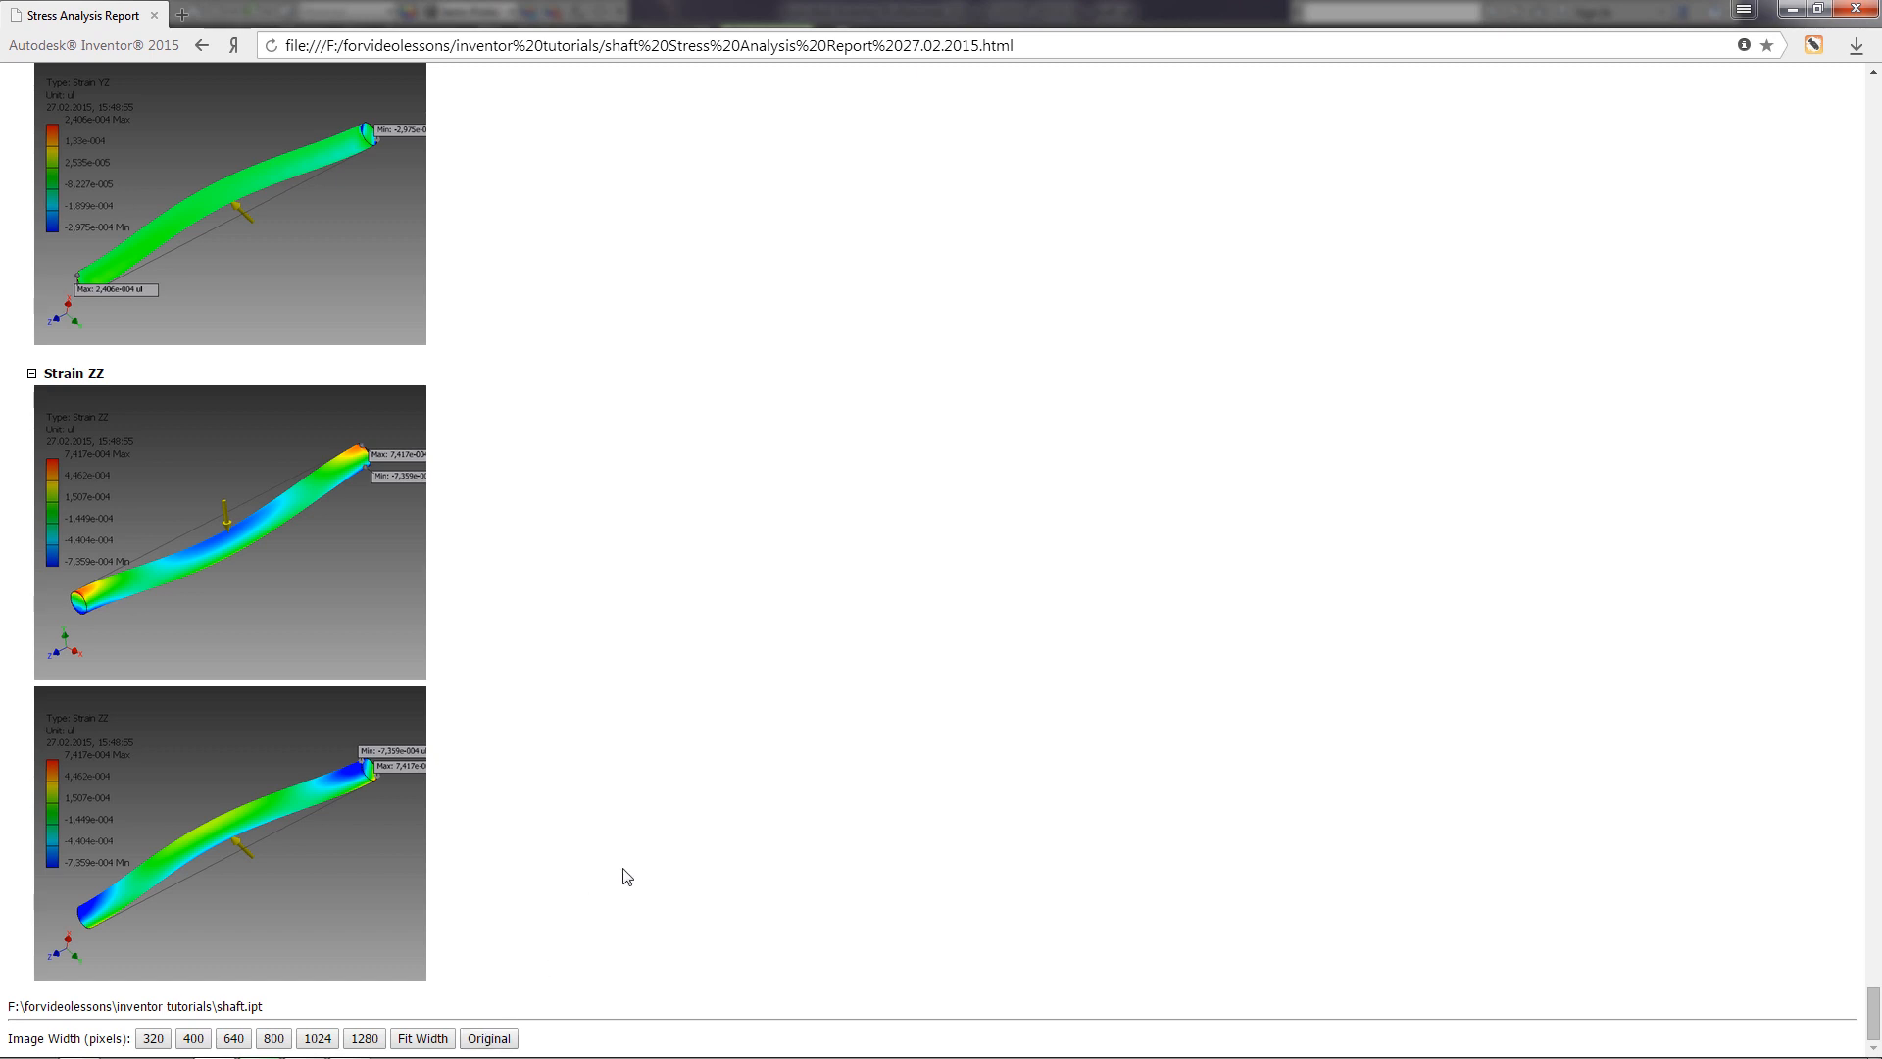
# Switch back to Inventor and finish the stress analysis to return to the shaft's part model.
pyautogui.hotkey('alt', 'Tab')
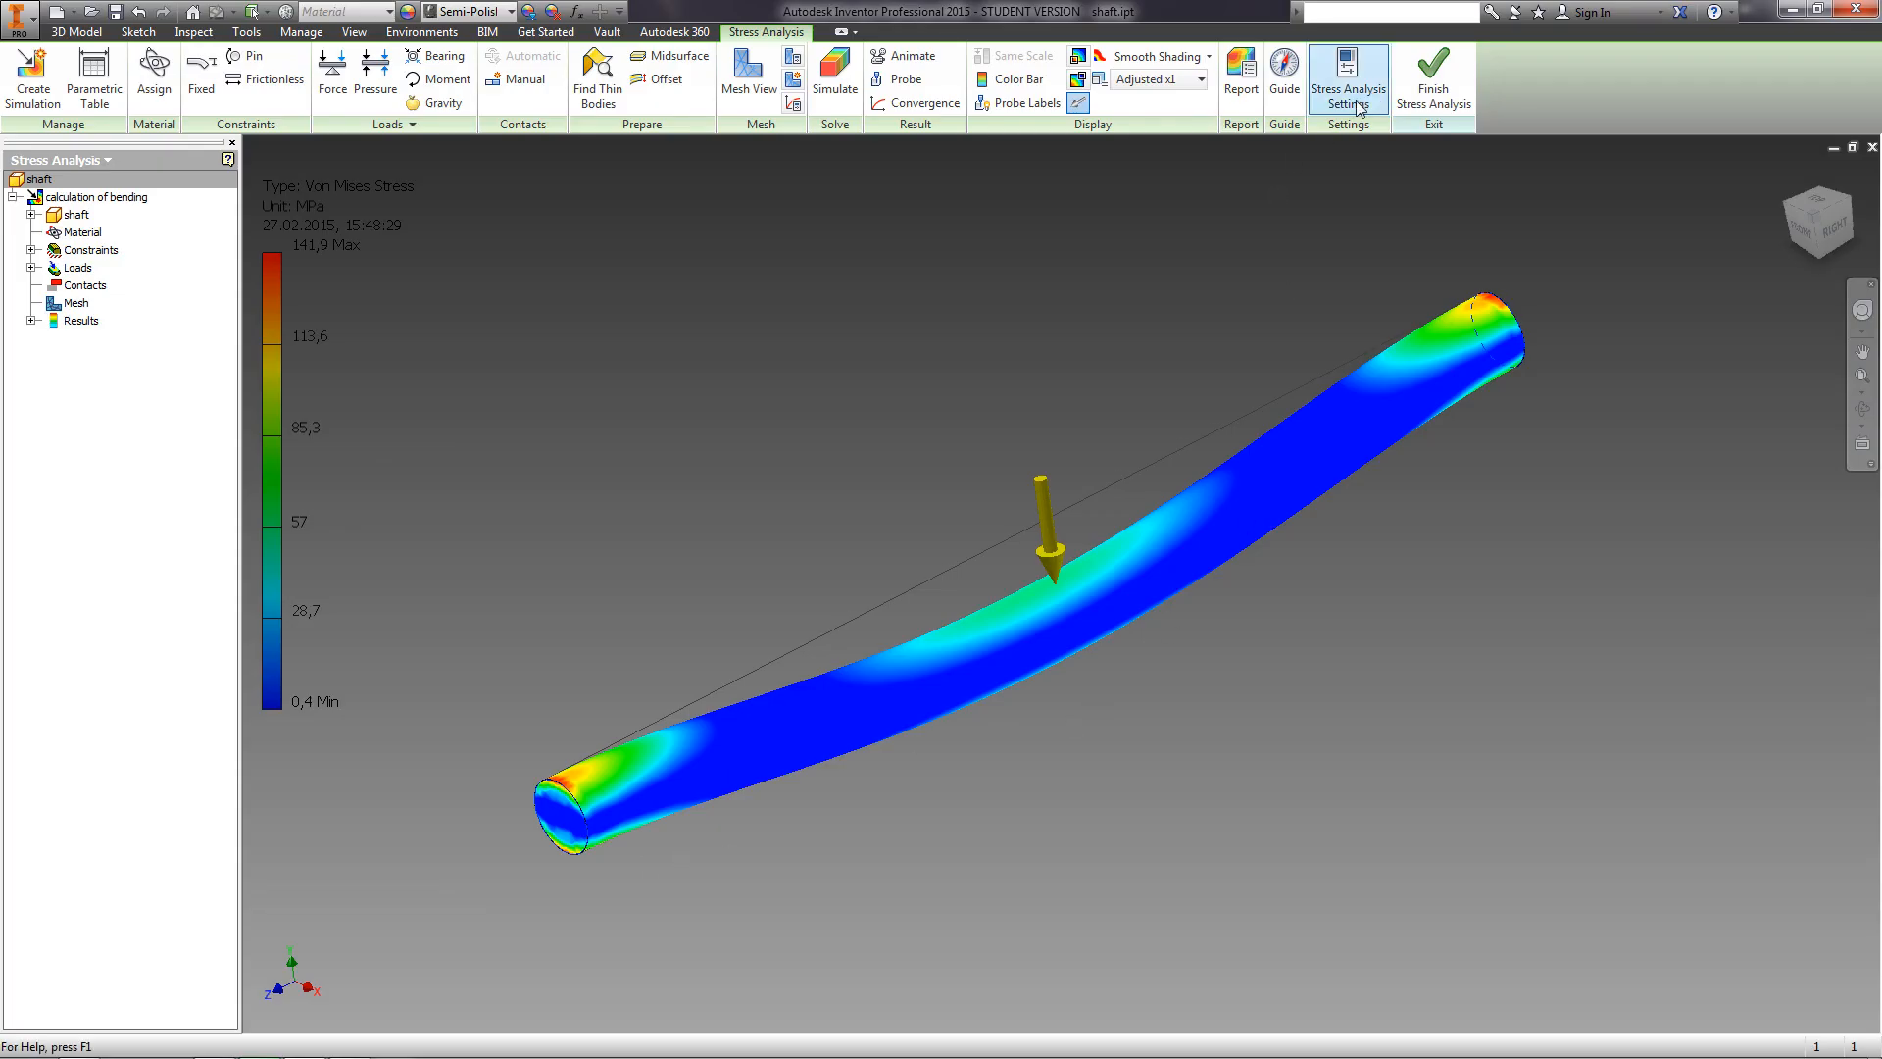
pyautogui.click(1431, 73)
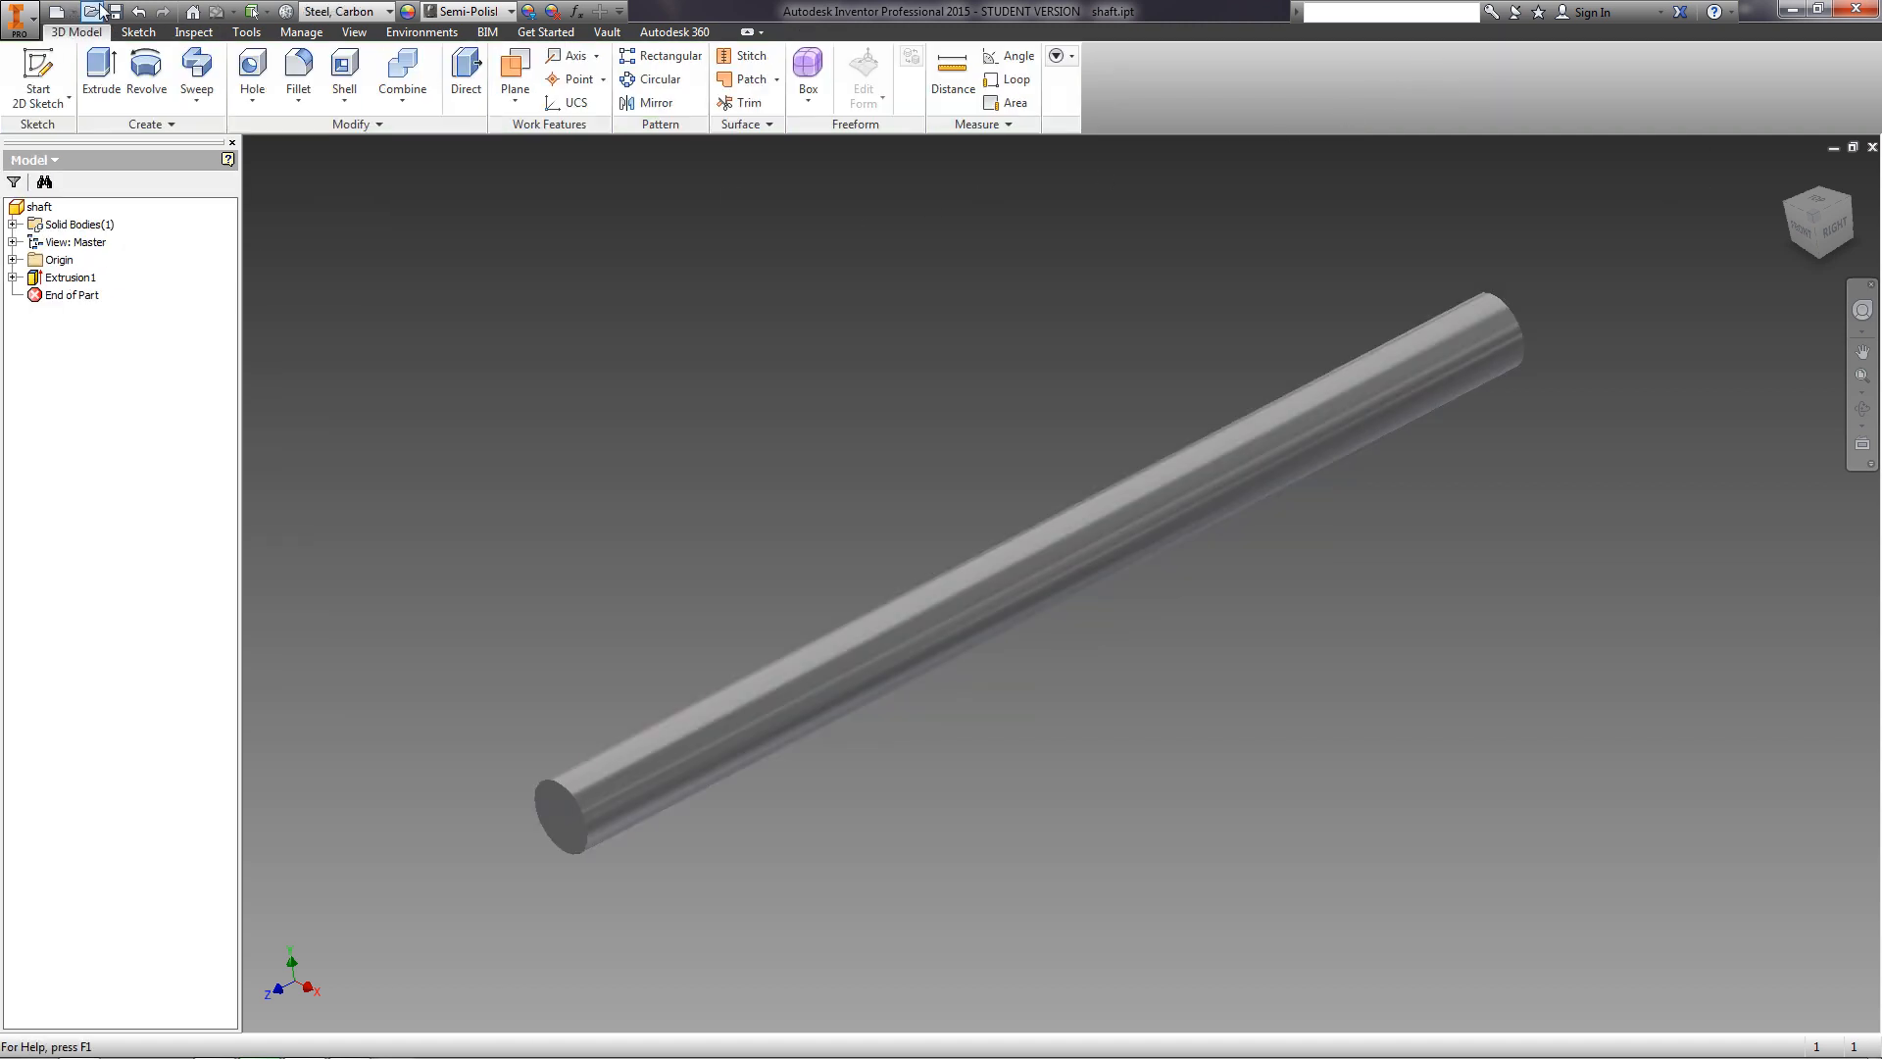